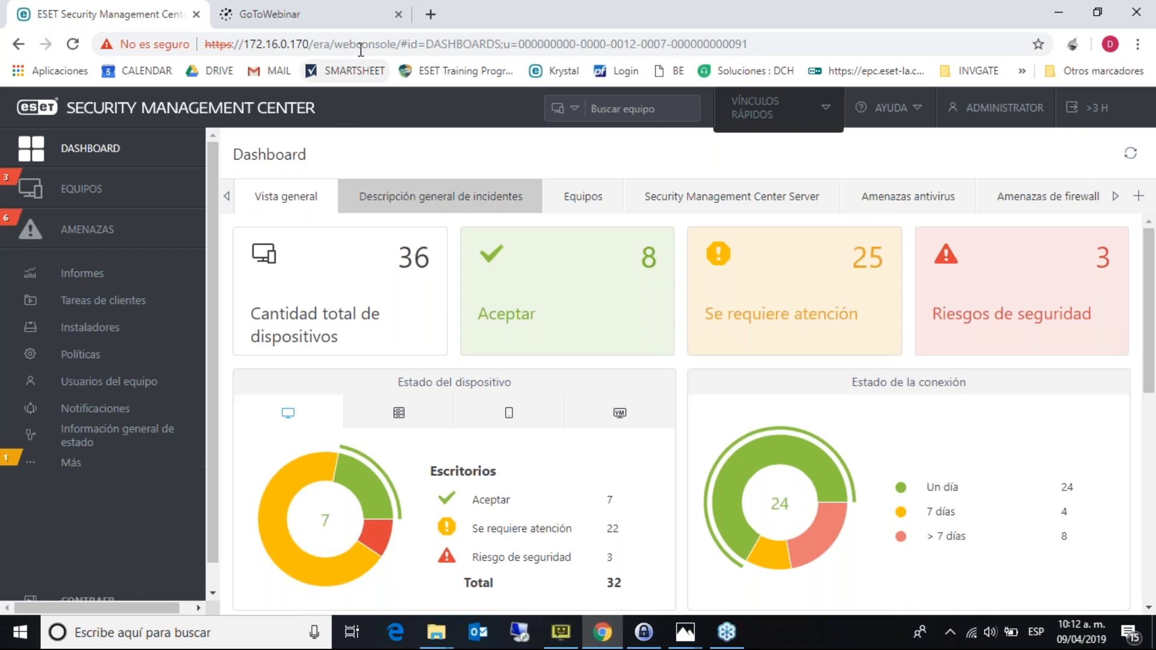
# - Check the console's web address, list the OK-status computers, then return to the dashboard
pyautogui.moveTo(369, 44); pyautogui.dragTo(828, 12)
pyautogui.click(805, 47)
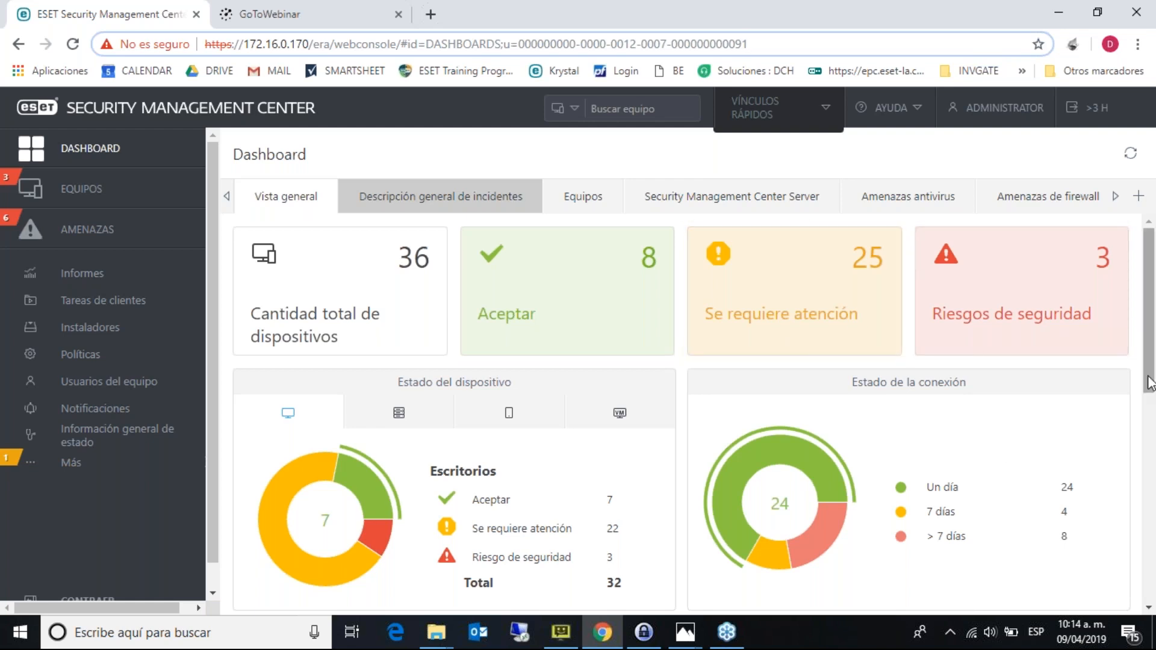
pyautogui.moveTo(1149, 376)
pyautogui.mouseDown()
pyautogui.moveTo(1152, 391)
pyautogui.moveTo(1154, 377)
pyautogui.mouseUp()
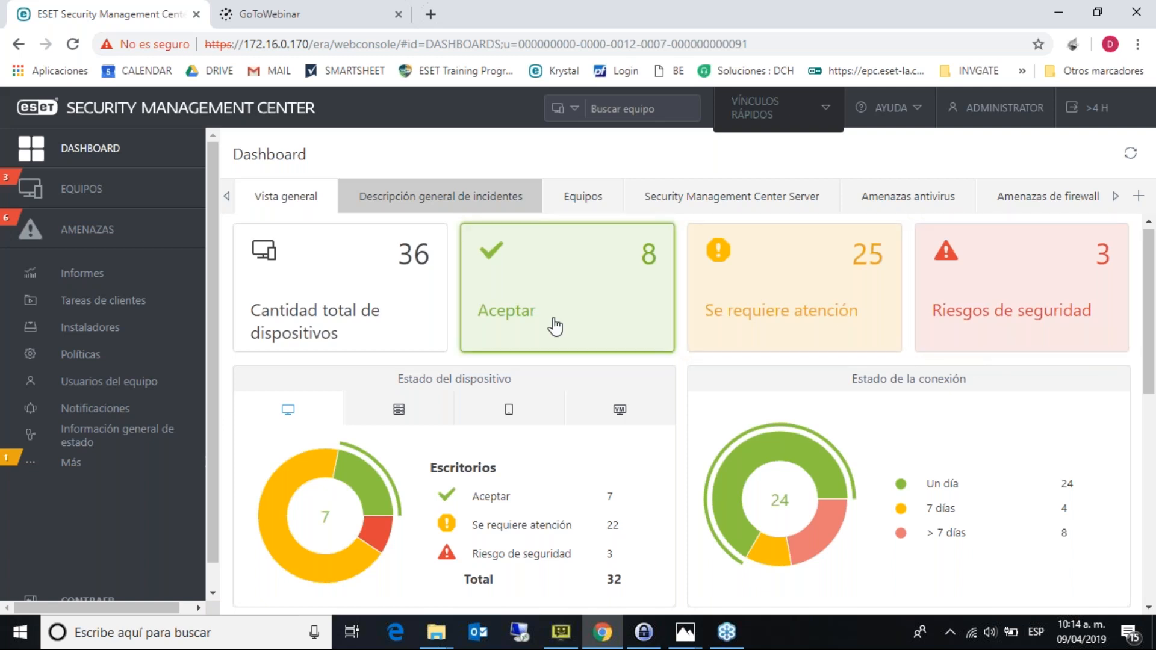
pyautogui.click(563, 302)
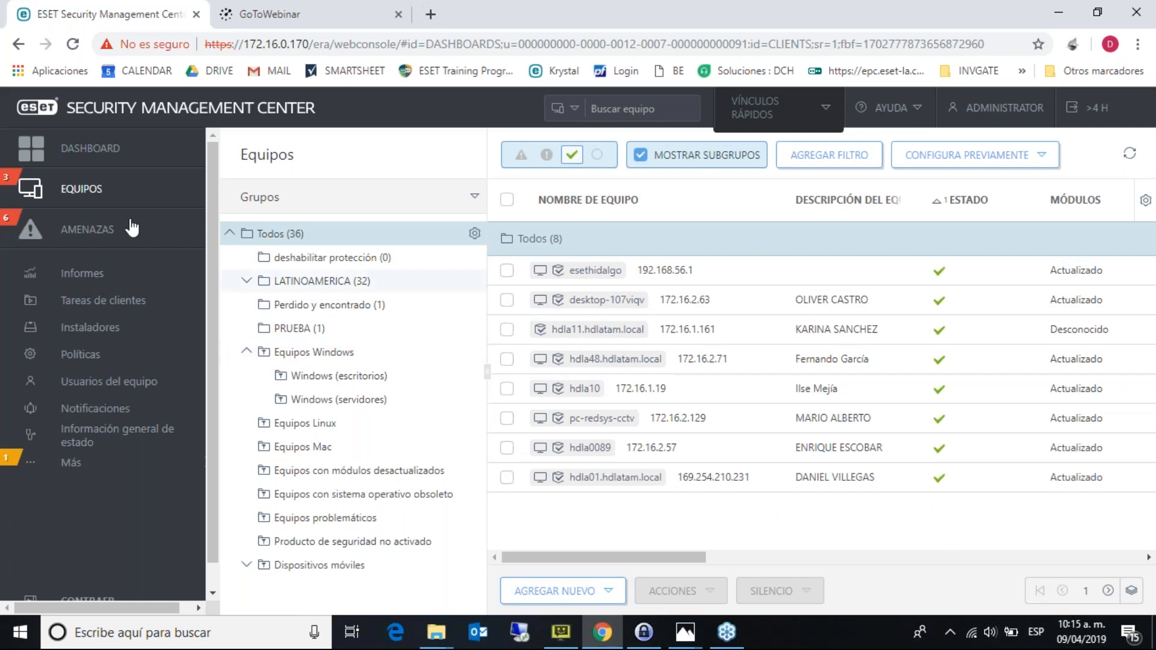
pyautogui.click(112, 162)
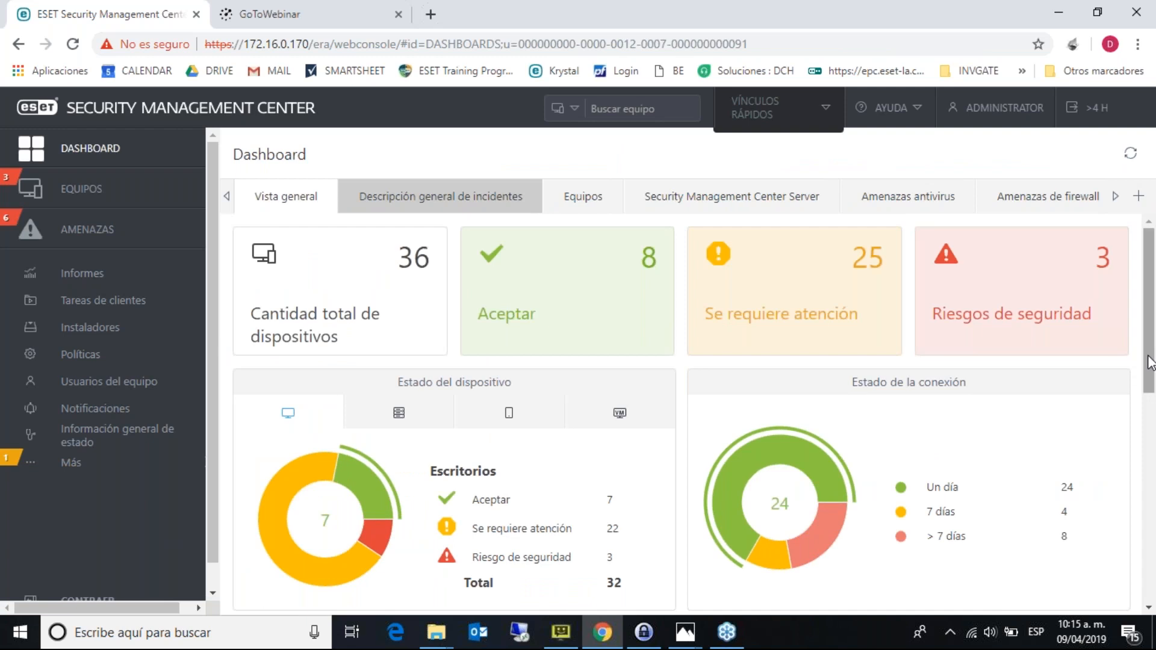
# - Cycle the device status chart through servers, mobile devices and virtual machines, then back to desktops
pyautogui.moveTo(1149, 361); pyautogui.dragTo(1150, 366)
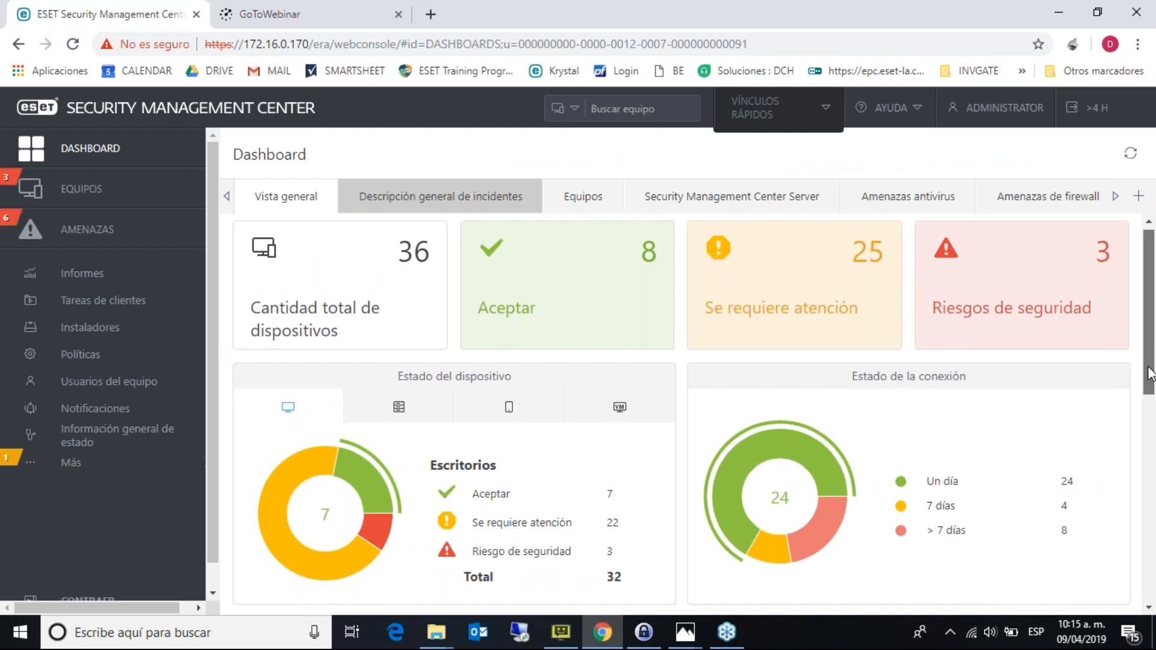
pyautogui.scroll(-2, 577, 431)
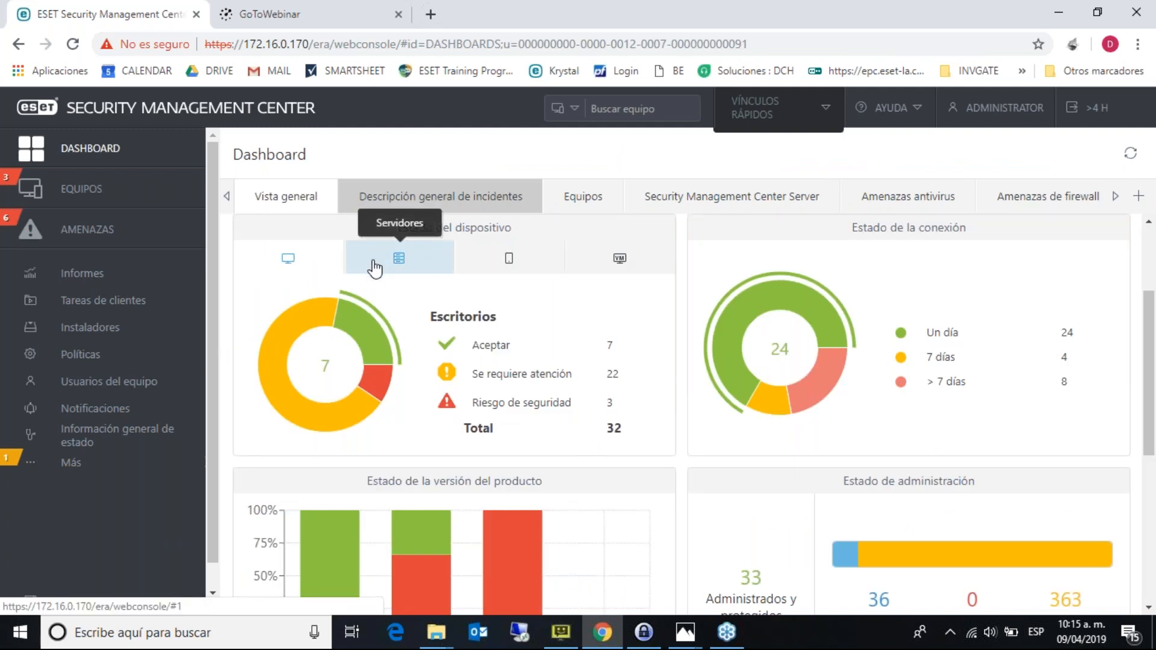
pyautogui.click(399, 260)
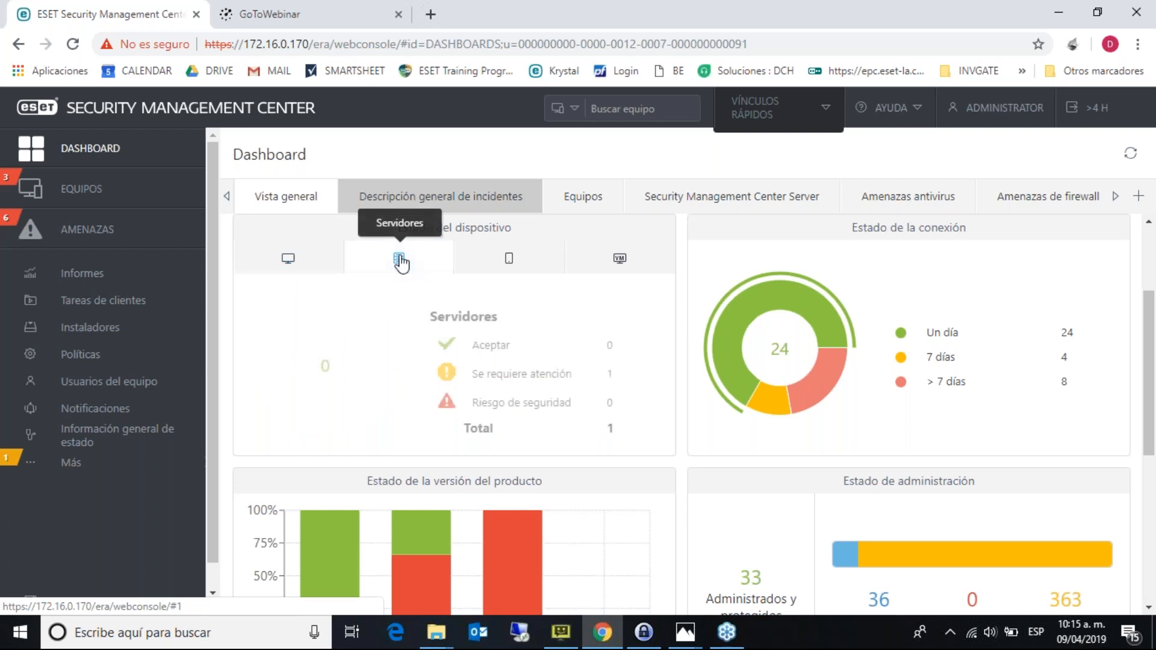
pyautogui.click(520, 269)
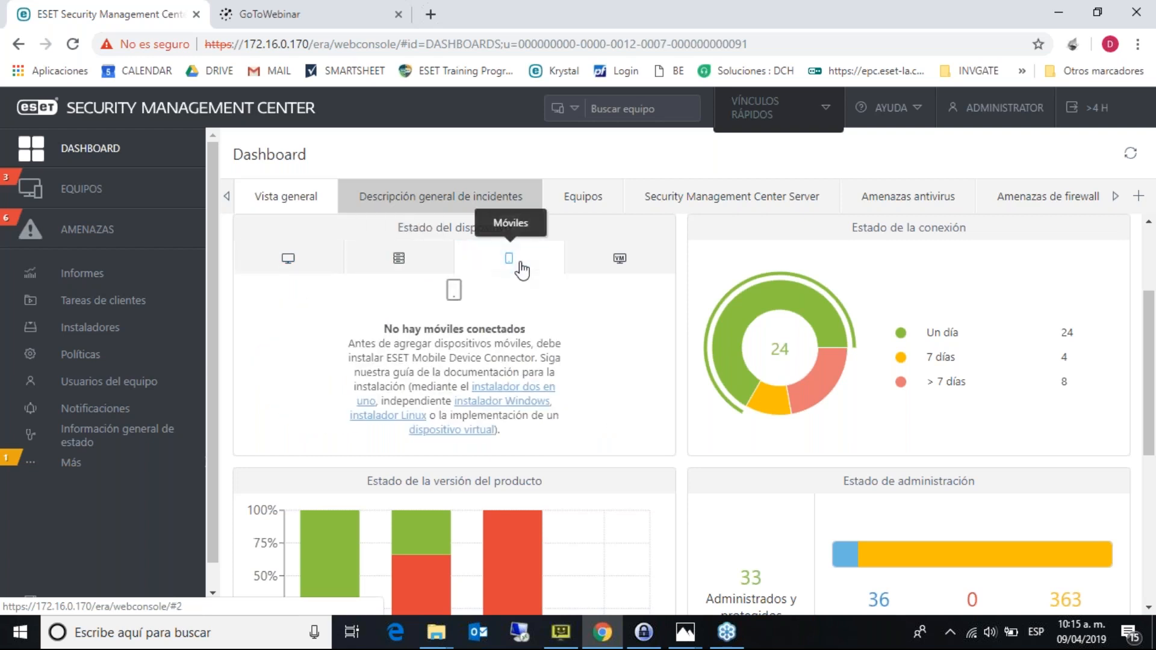
pyautogui.click(613, 261)
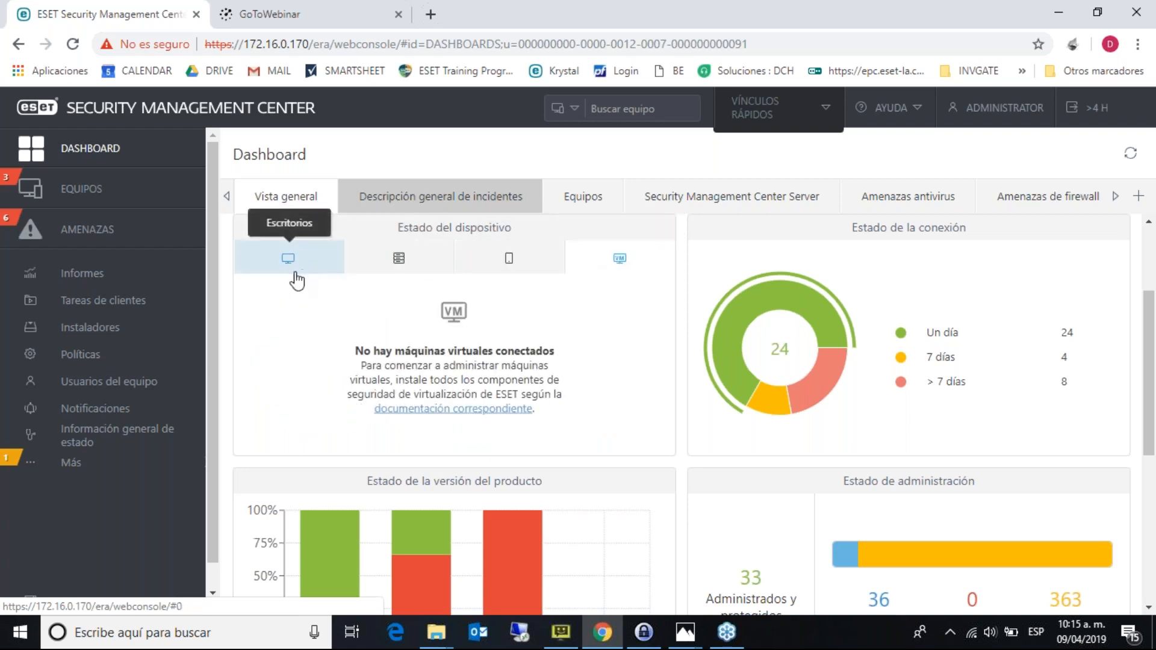
pyautogui.click(295, 280)
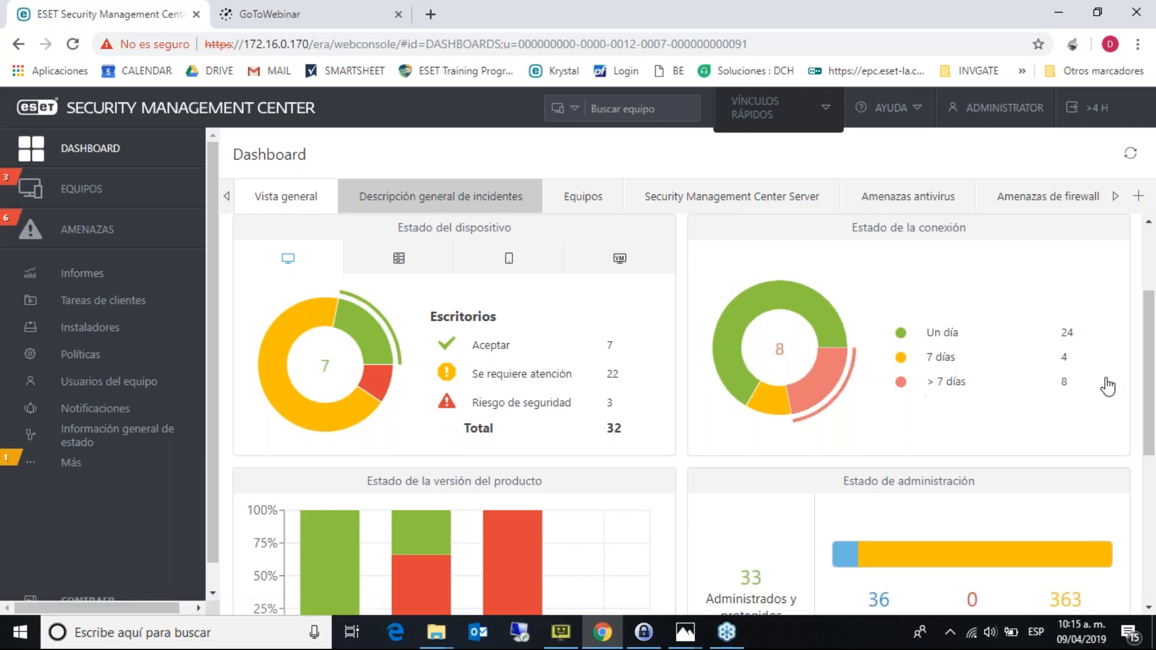
# - Open the No autorizado report and scroll through the 363 devices with their MAC and IP addresses
pyautogui.scroll(-3, 1114, 421)
pyautogui.moveTo(331, 398)
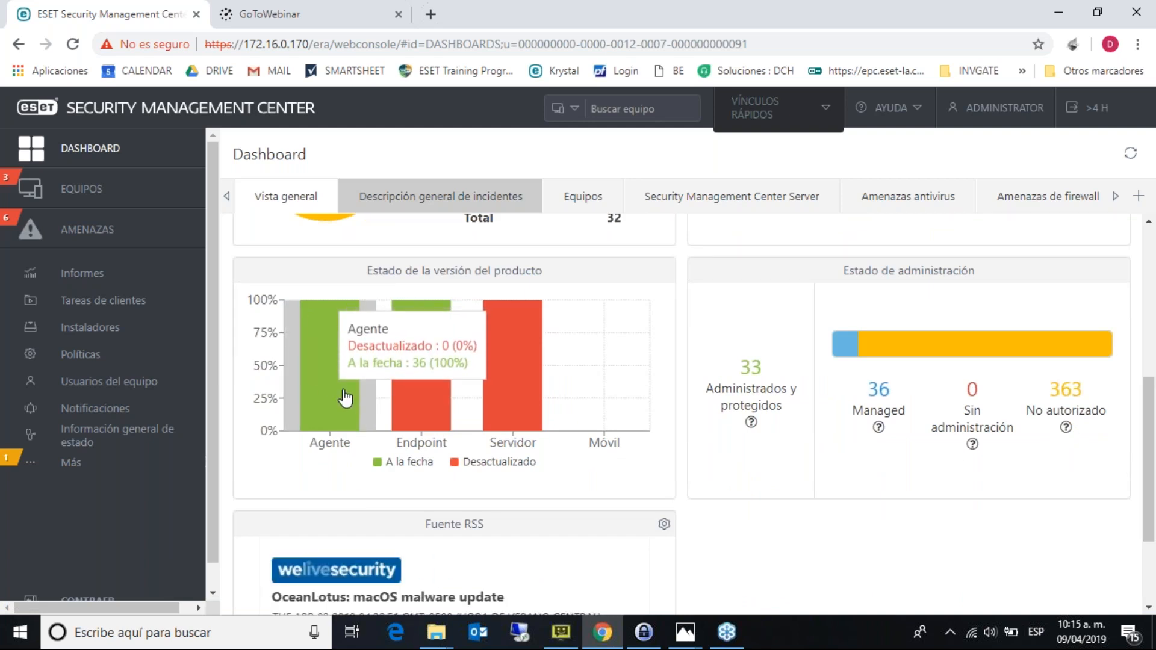
pyautogui.moveTo(417, 410)
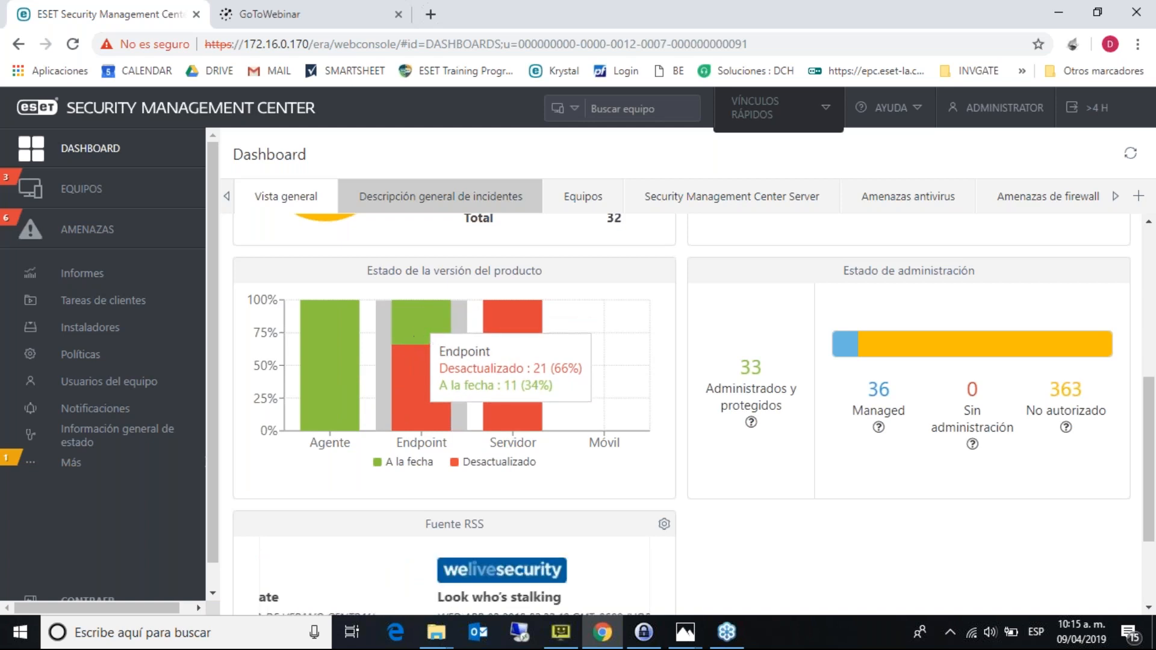
pyautogui.moveTo(505, 361)
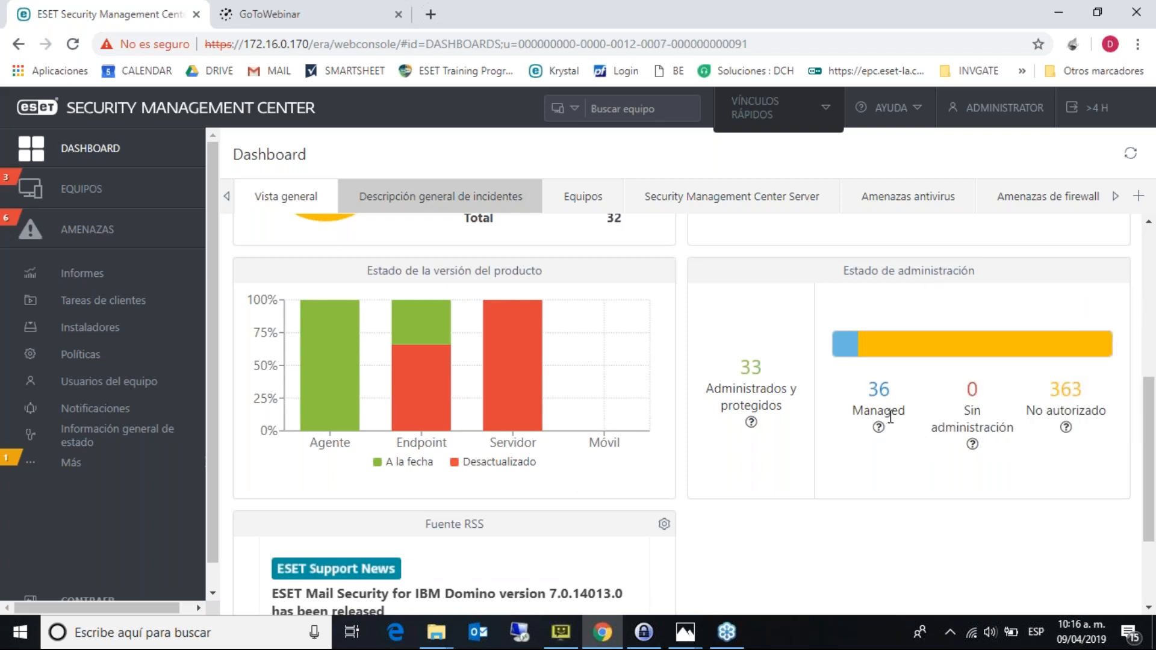
pyautogui.moveTo(1030, 429)
pyautogui.click(985, 357)
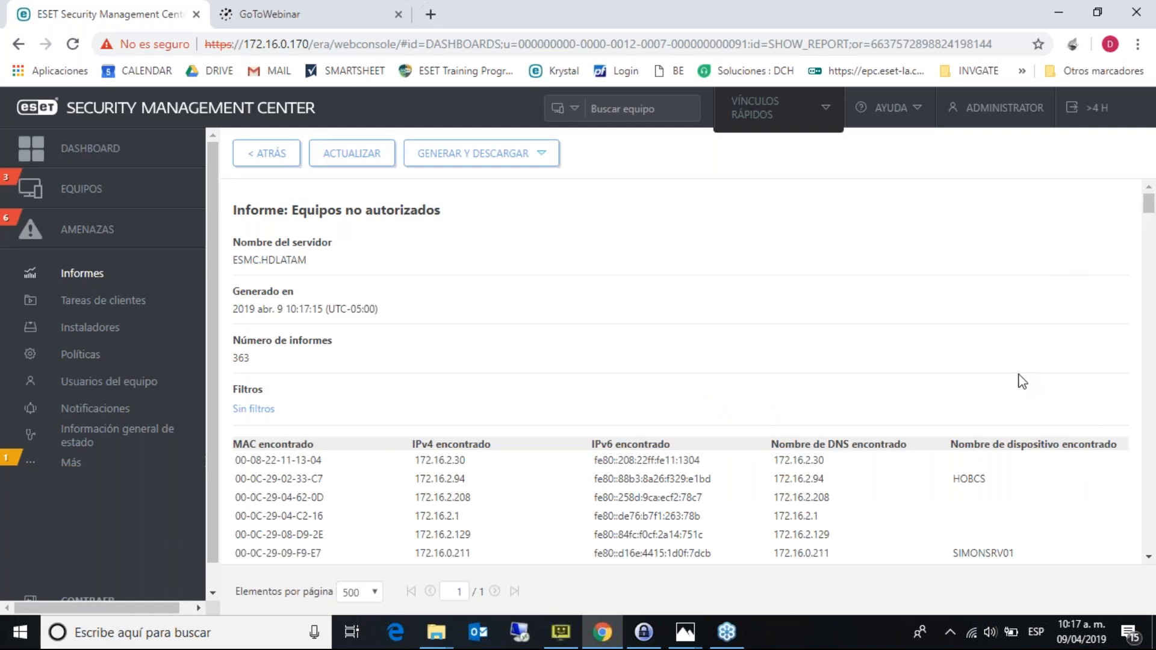
pyautogui.scroll(-3, 1022, 381)
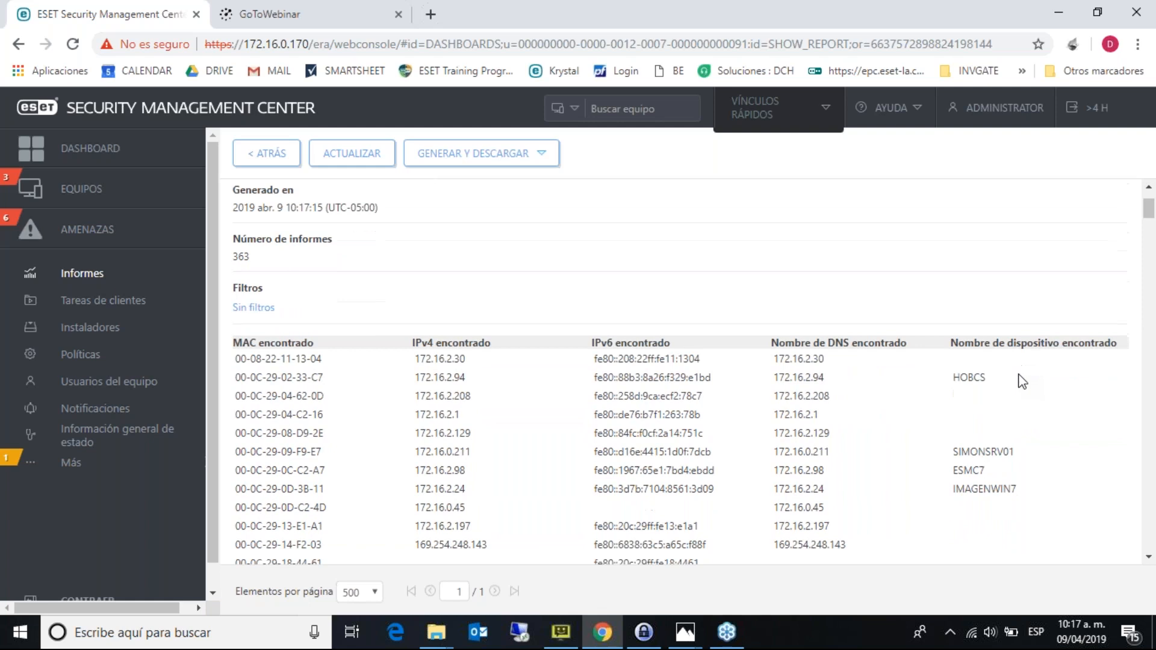
pyautogui.scroll(-3, 1022, 381)
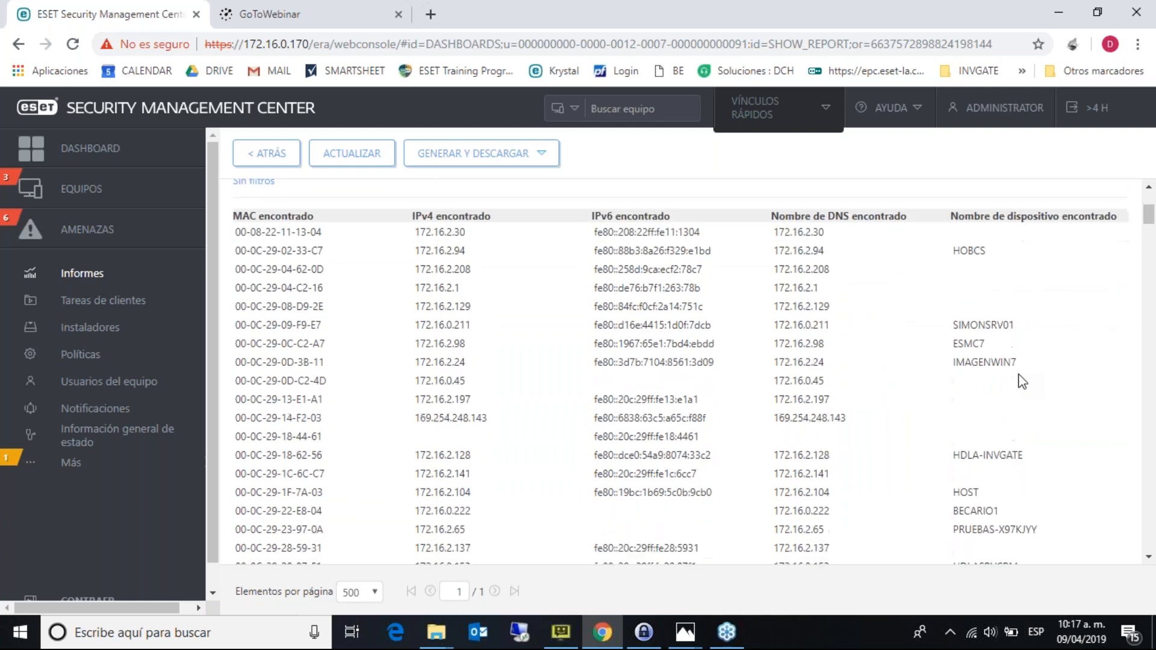
pyautogui.scroll(-10, 1022, 381)
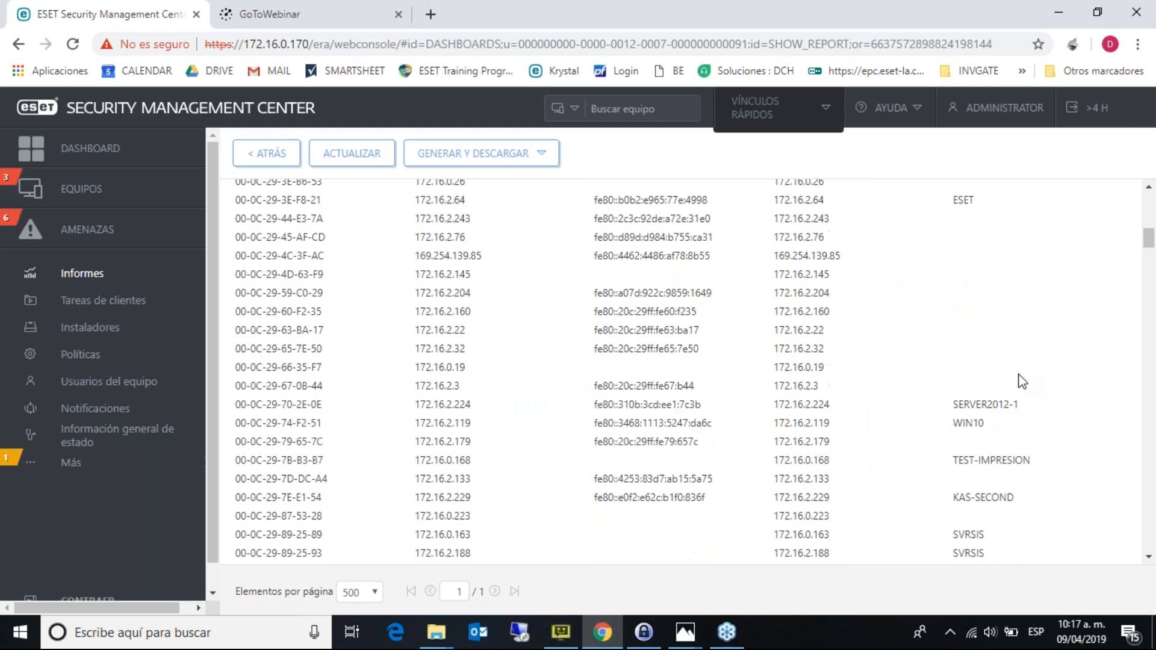
pyautogui.scroll(-10, 1022, 381)
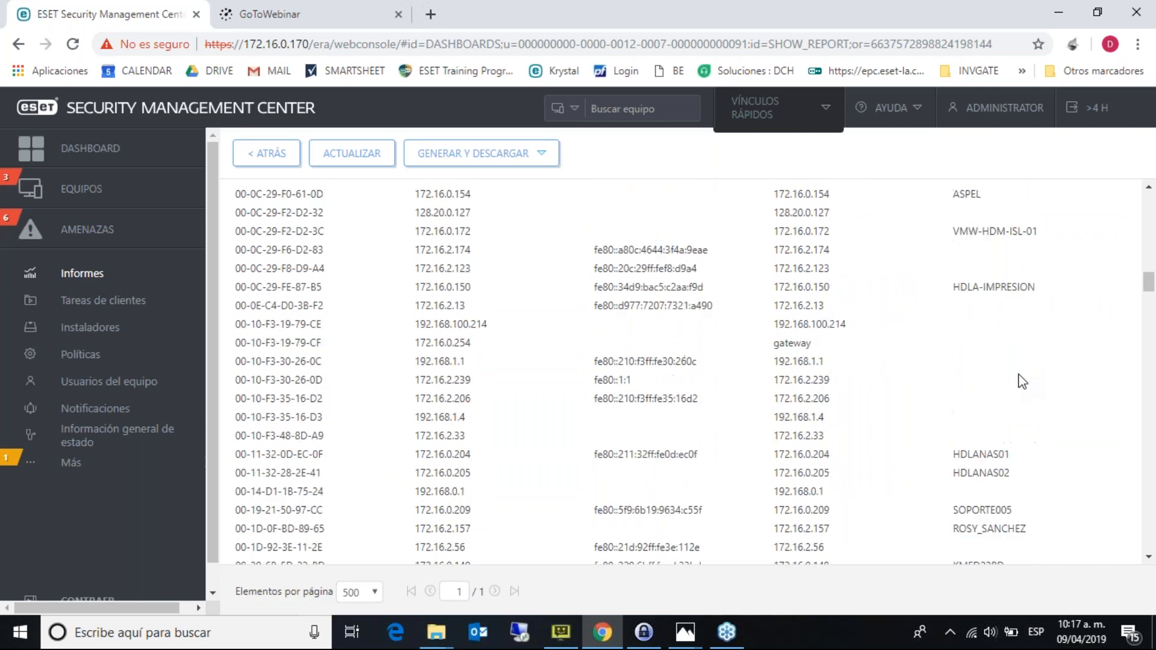
pyautogui.scroll(-10, 1021, 381)
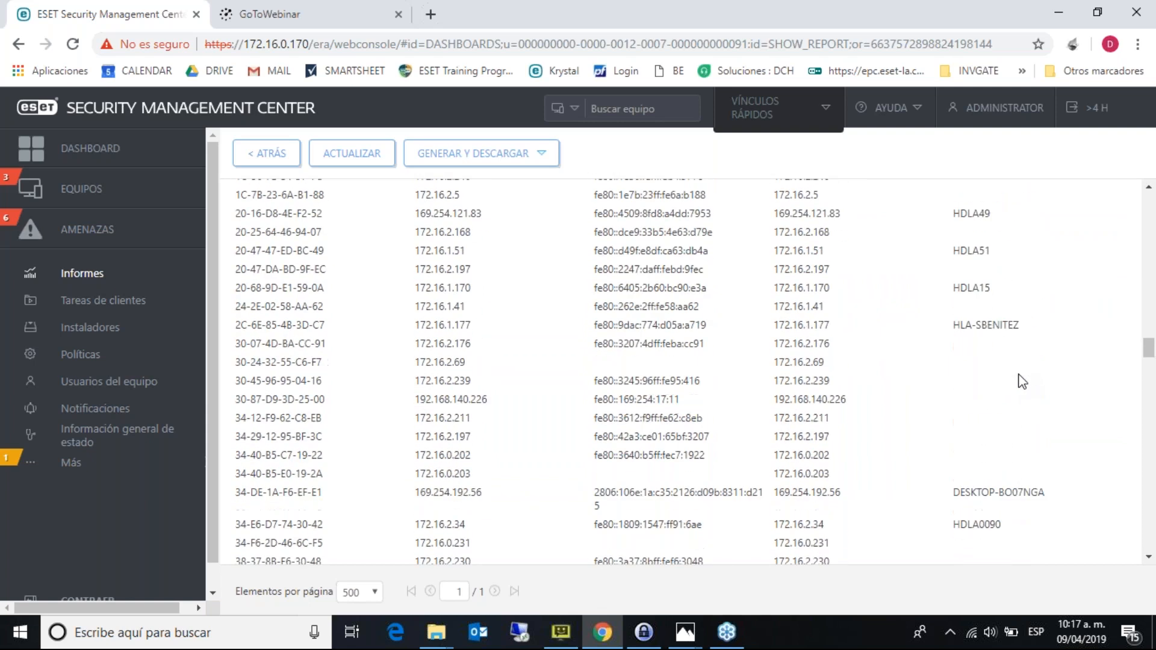
pyautogui.scroll(-5, 1022, 381)
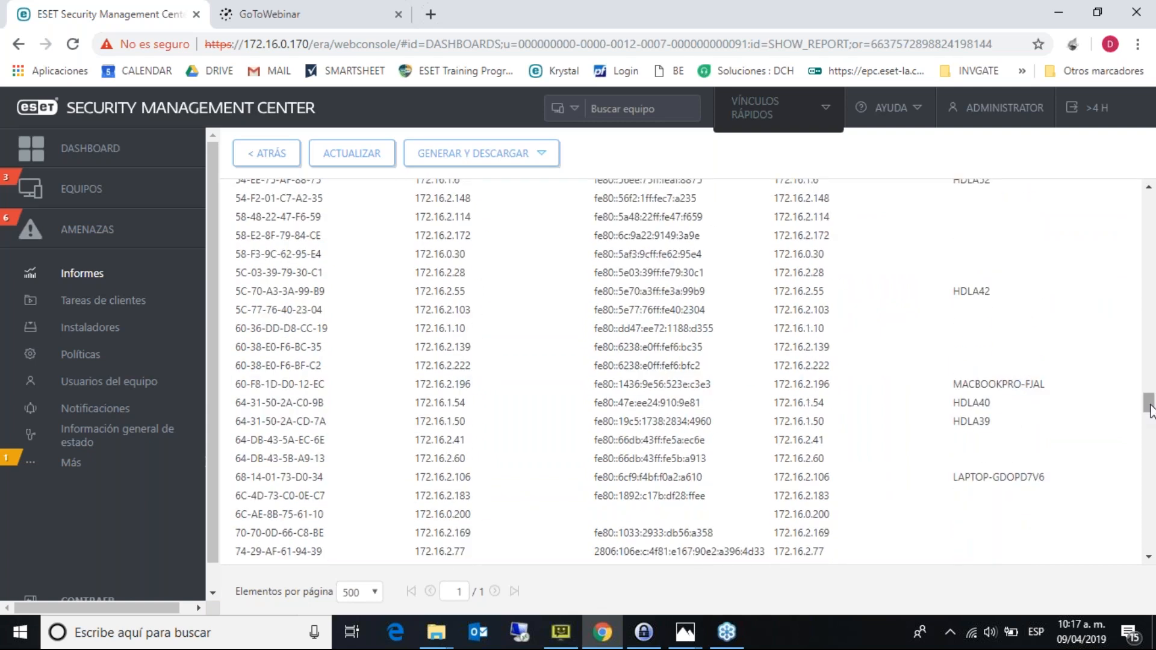
pyautogui.moveTo(1149, 412); pyautogui.dragTo(1123, 193)
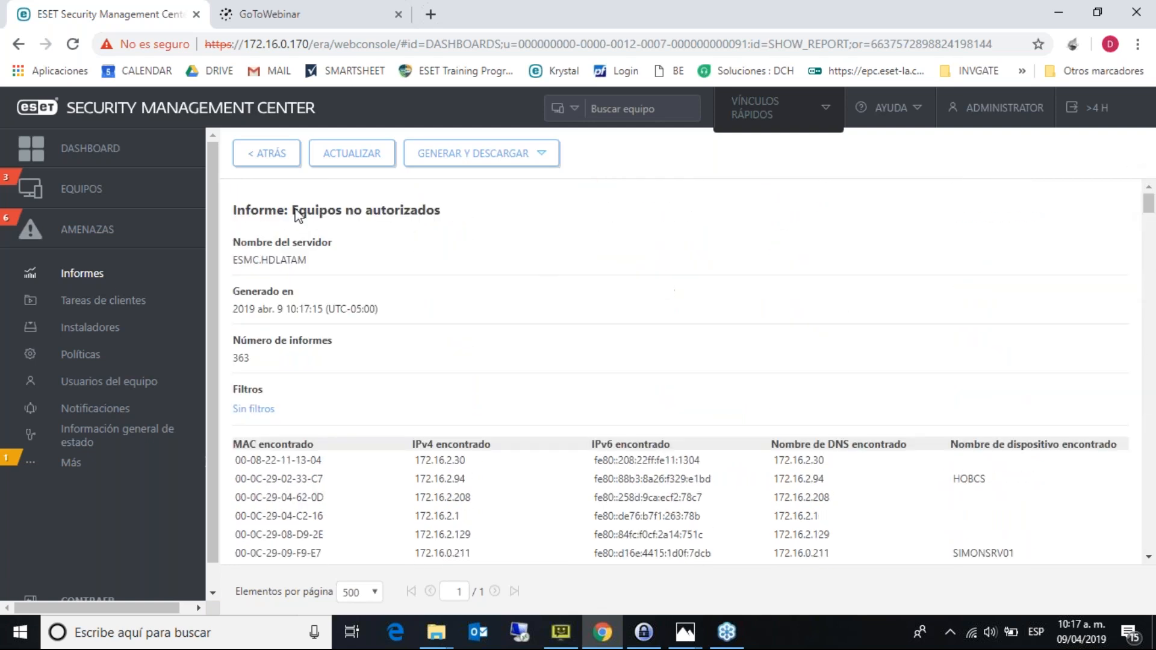
# - Go back and open Descripción general de incidentes, showing 107 unresolved incidents (101 warning, 6 critical)
pyautogui.click(270, 158)
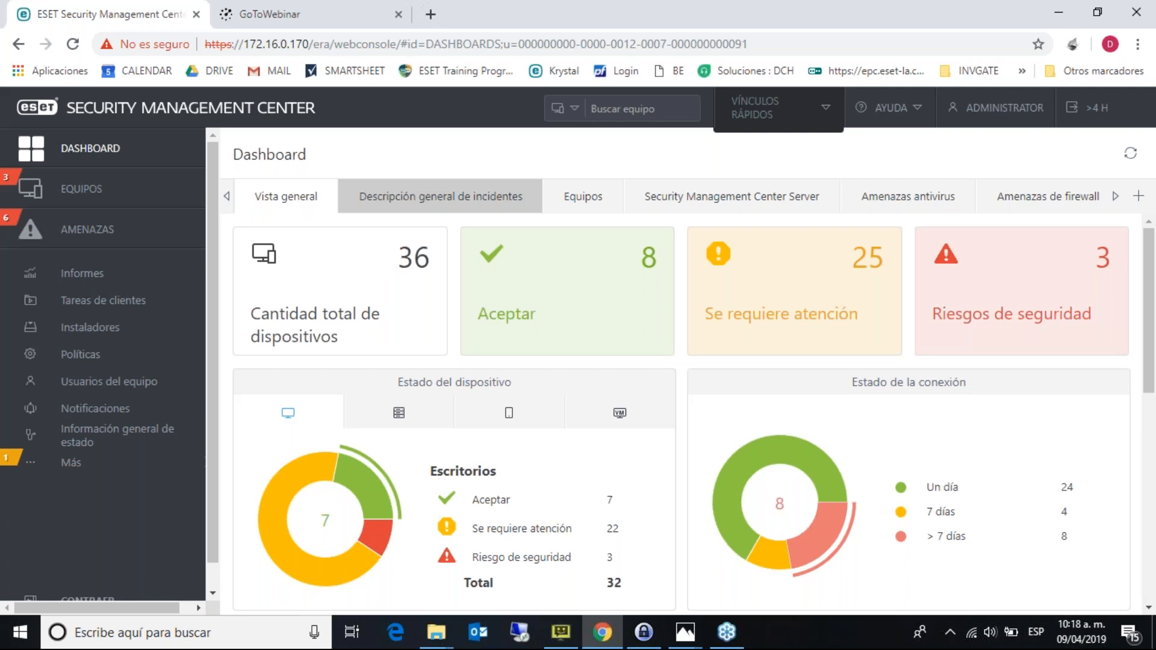
pyautogui.click(431, 199)
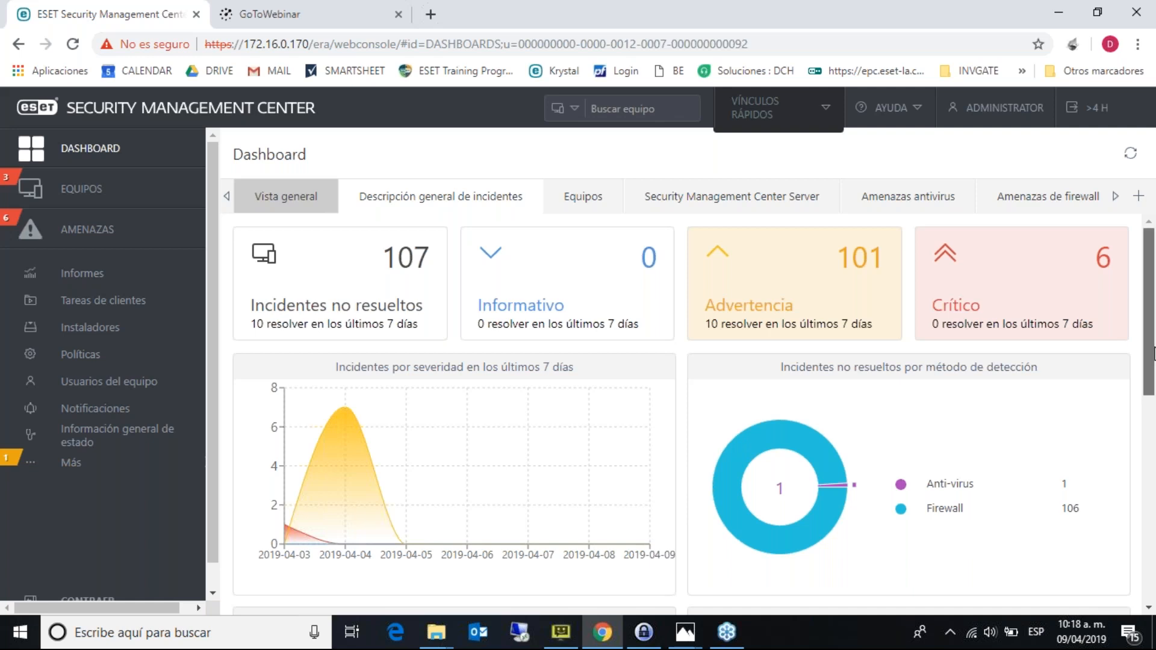
pyautogui.scroll(-1, 1154, 353)
pyautogui.scroll(1, 1154, 354)
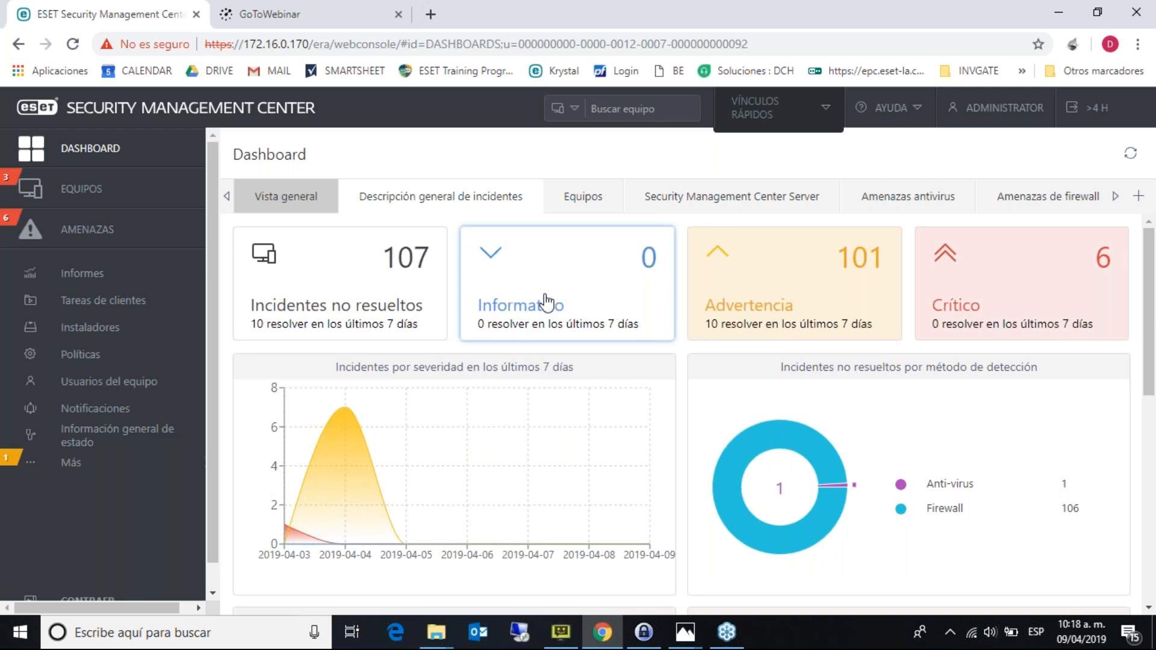
# - List the 6 critical threats and widen the NOMBRE DEL PROCESO column to show full executable paths
pyautogui.click(1034, 247)
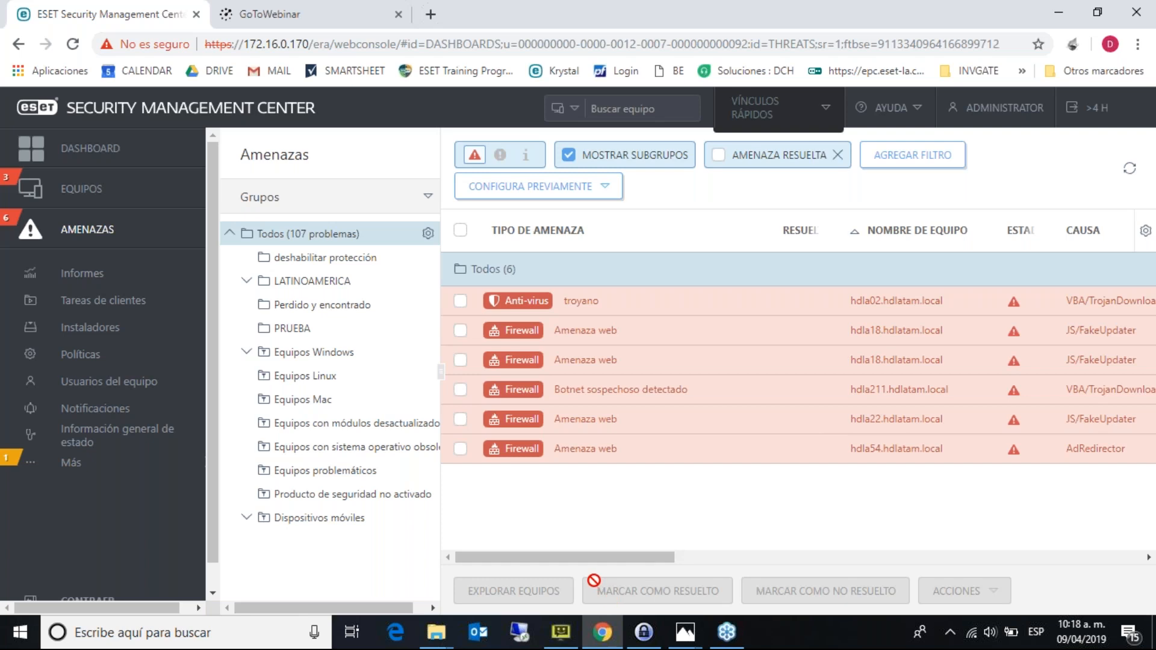
pyautogui.moveTo(572, 558); pyautogui.dragTo(389, 590)
pyautogui.moveTo(632, 558); pyautogui.dragTo(808, 545)
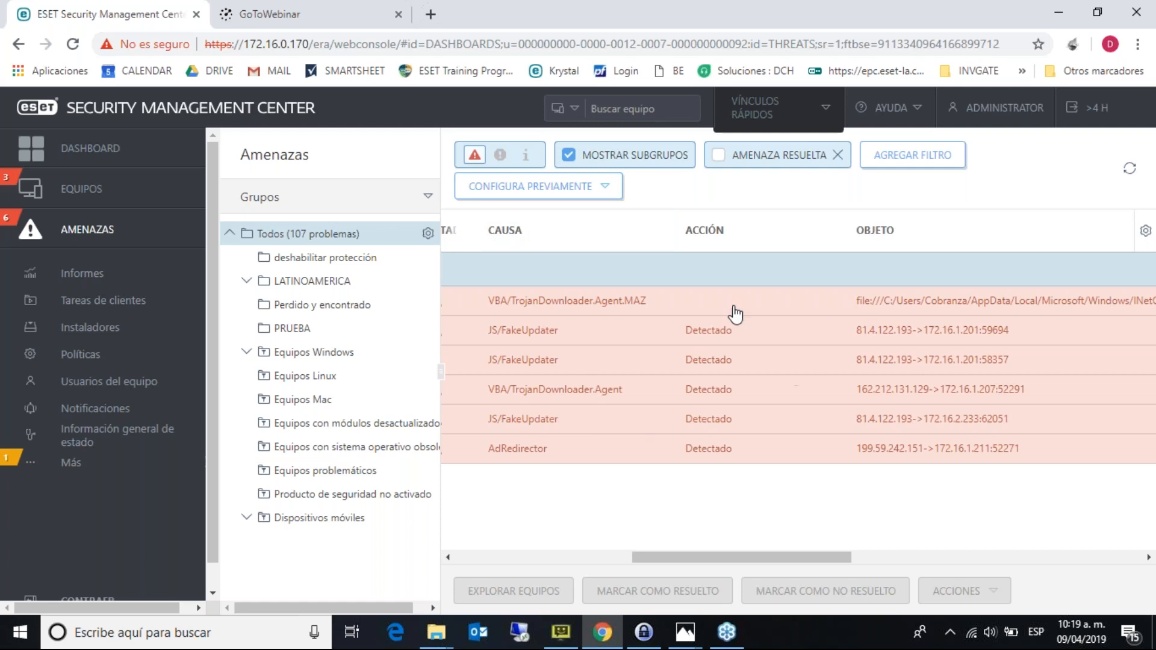
pyautogui.moveTo(764, 555); pyautogui.dragTo(888, 555)
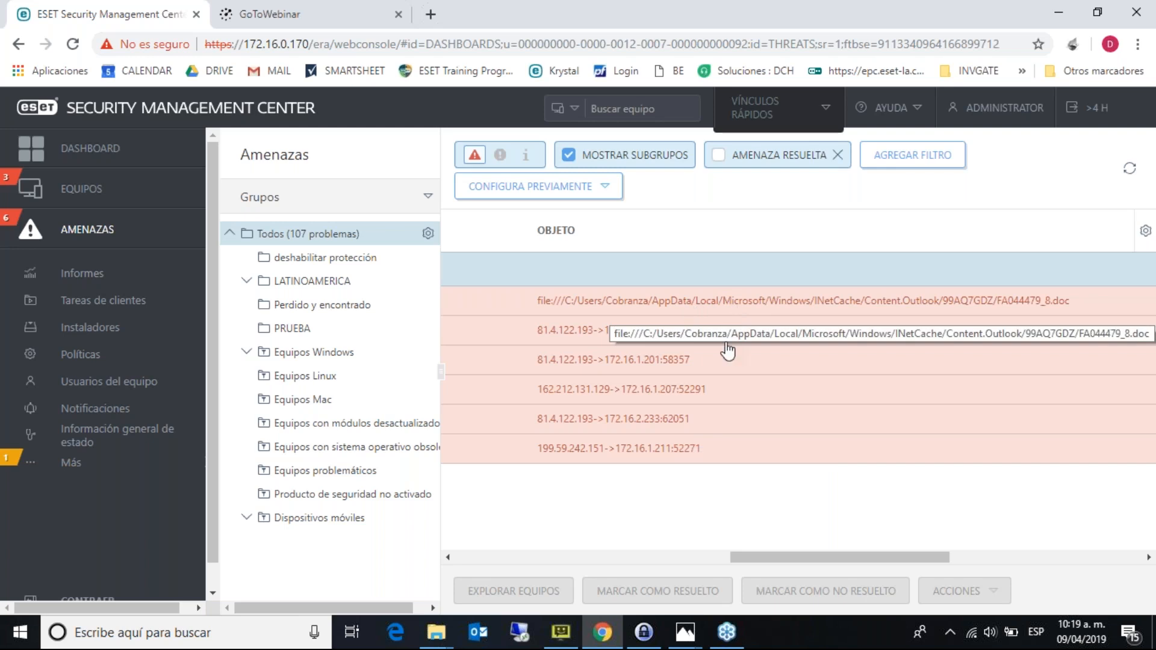
pyautogui.moveTo(855, 550); pyautogui.dragTo(1061, 542)
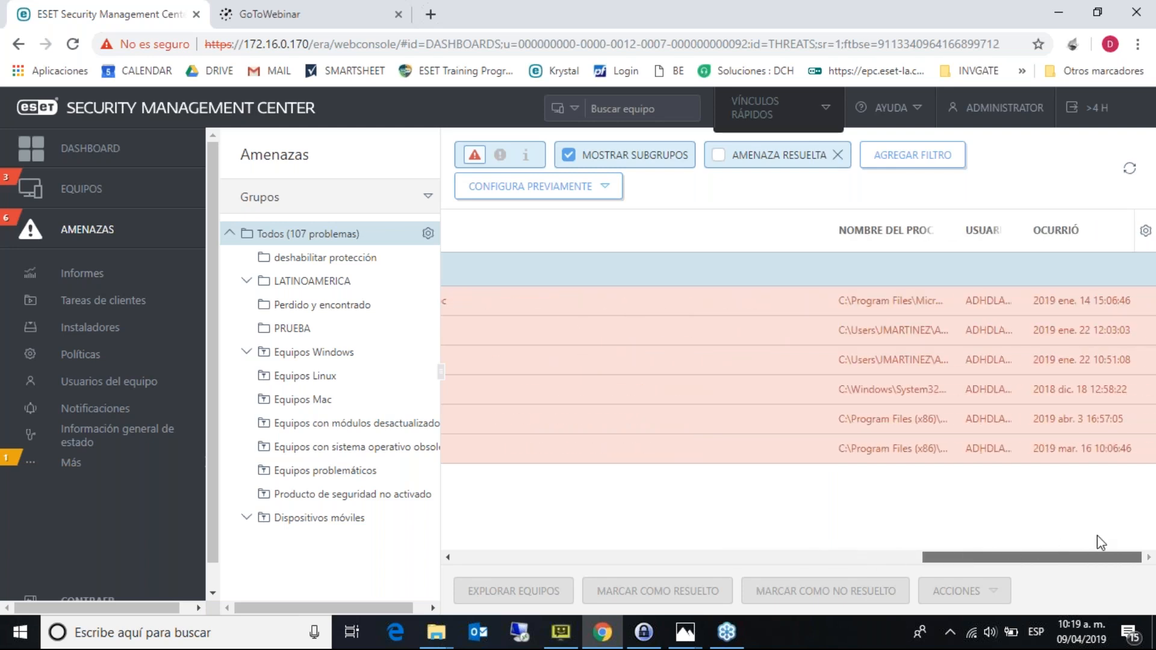
pyautogui.moveTo(939, 232); pyautogui.dragTo(1147, 231)
pyautogui.moveTo(882, 557); pyautogui.dragTo(986, 554)
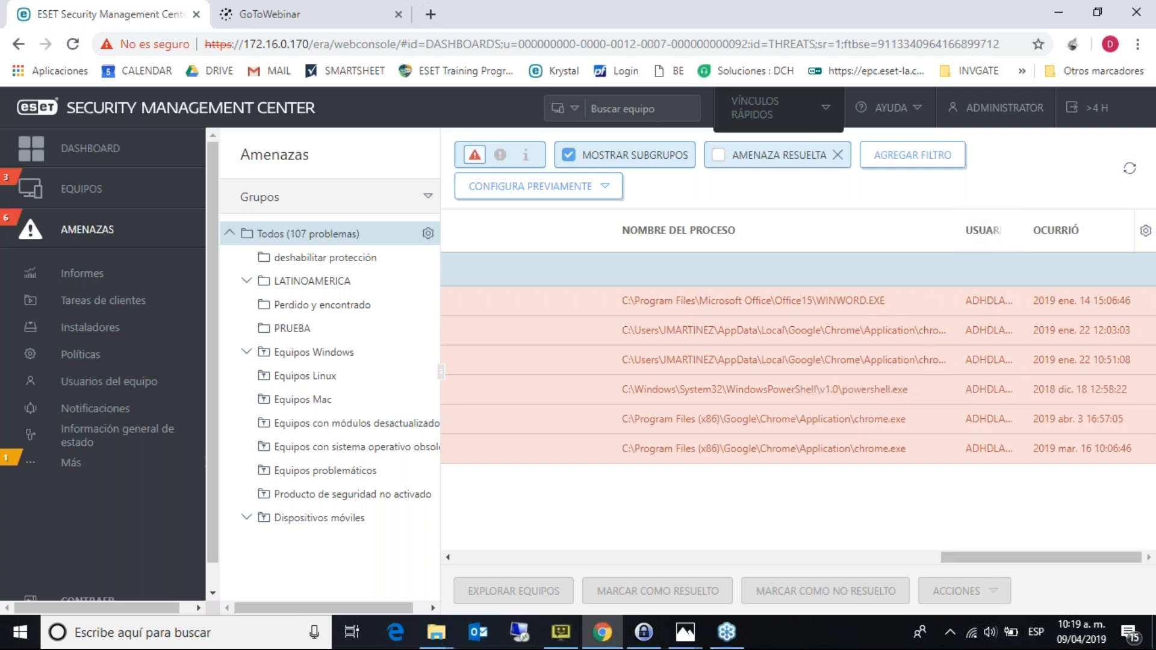
pyautogui.moveTo(1068, 564); pyautogui.dragTo(457, 566)
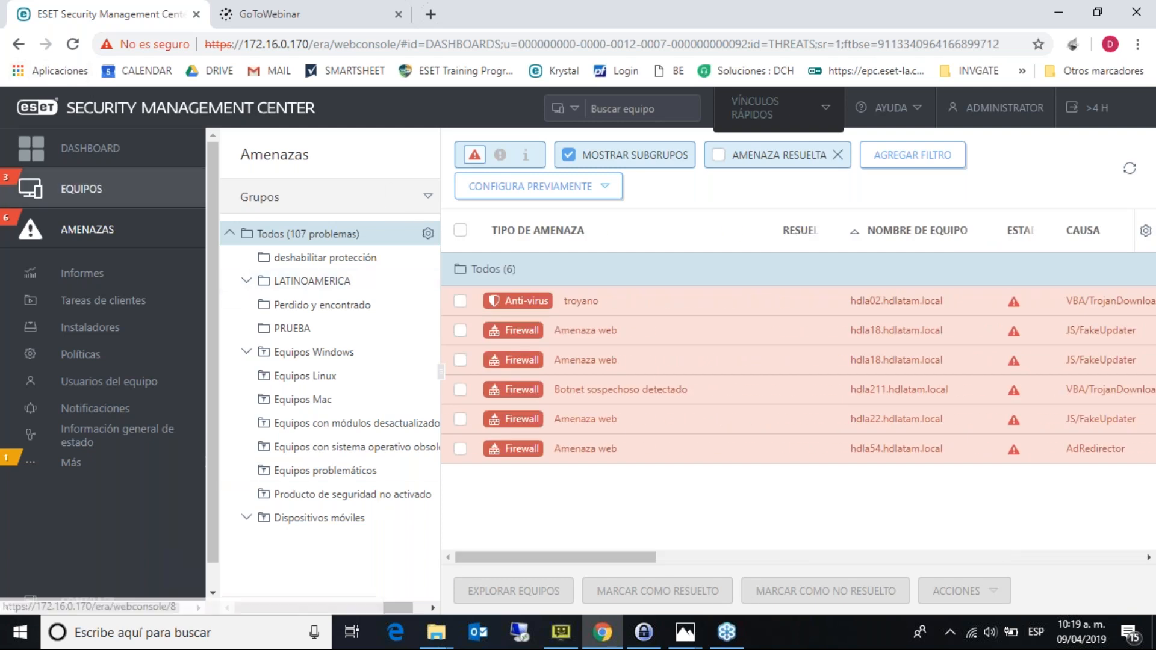
# - Scroll through the incident overview's detection charts and top-10 computers and users lists
pyautogui.click(91, 148)
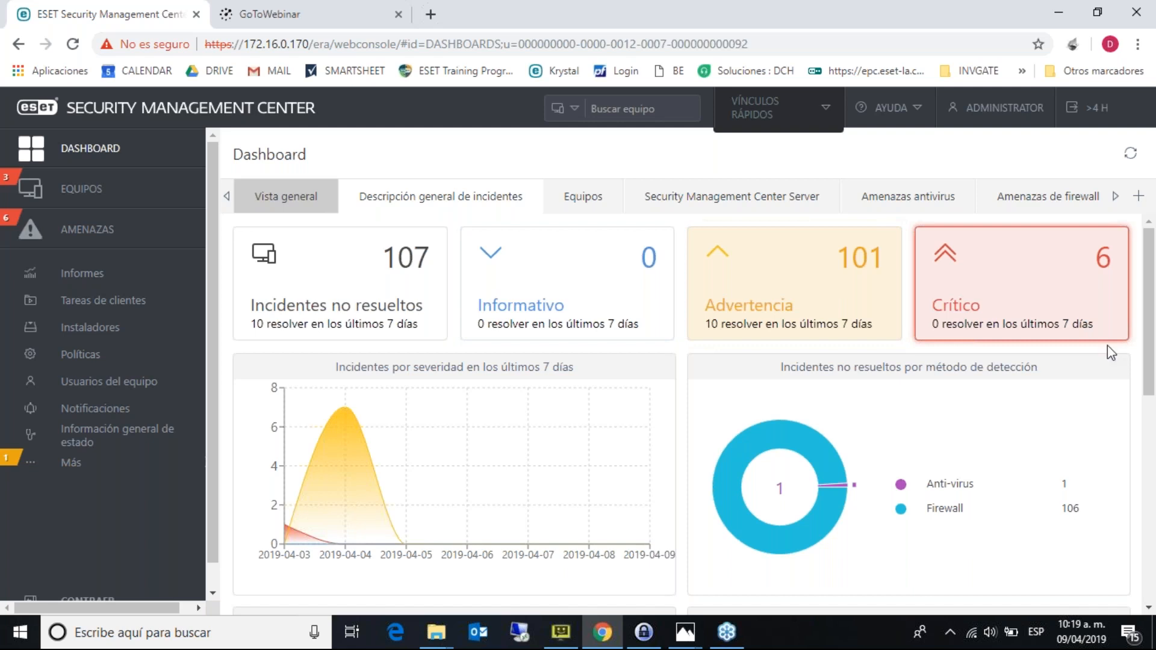
pyautogui.moveTo(1152, 341); pyautogui.dragTo(1154, 505)
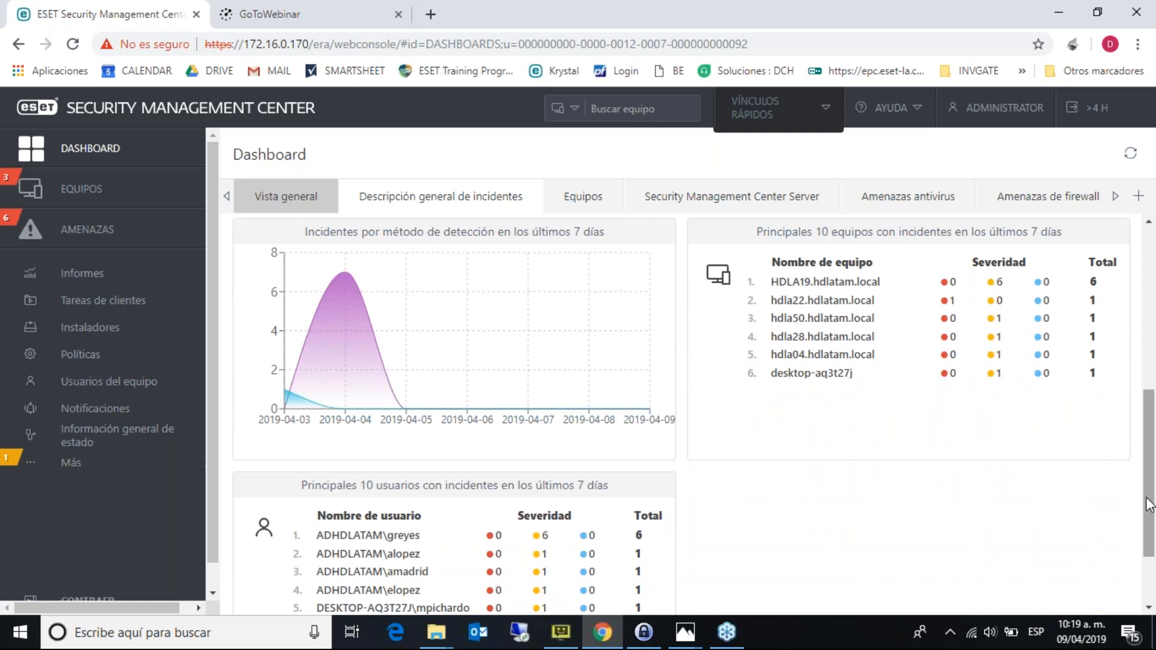
pyautogui.moveTo(1150, 505); pyautogui.dragTo(1152, 563)
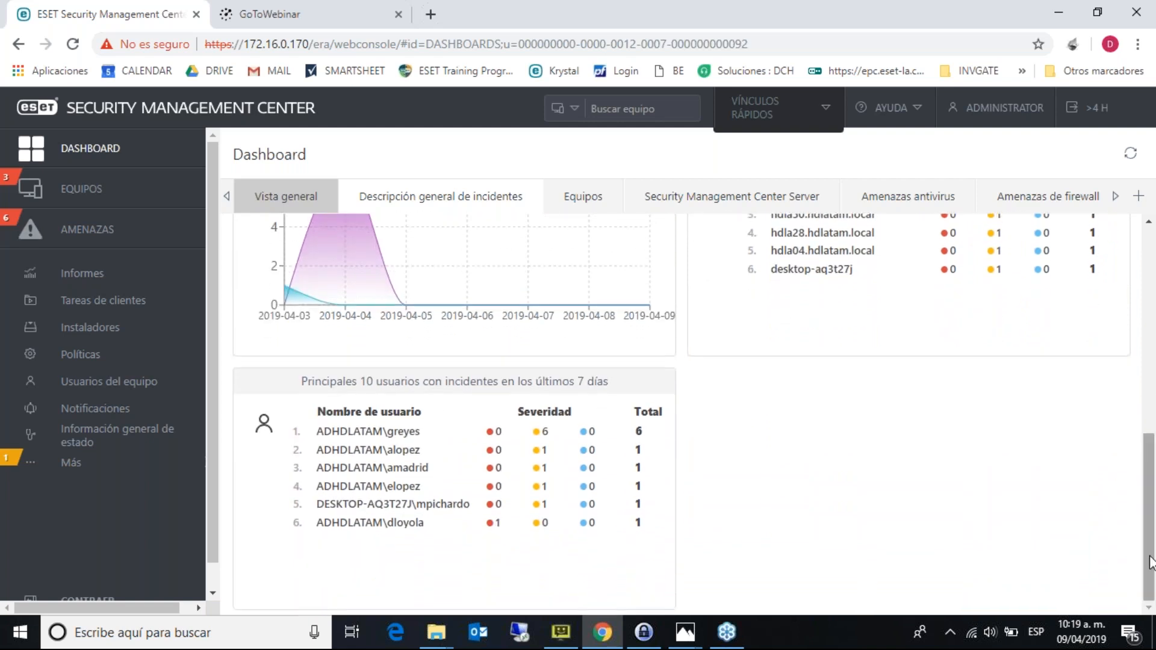
pyautogui.moveTo(1152, 563); pyautogui.dragTo(1151, 357)
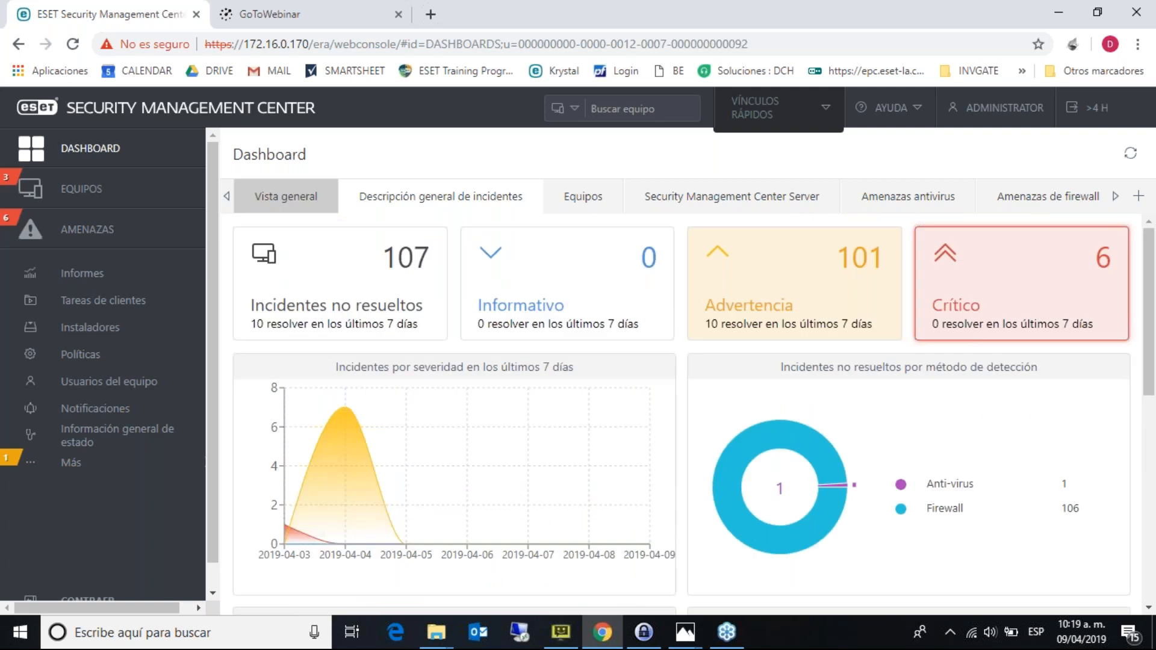
# - Switch to the Equipos dashboard and maximize its Sistemas operativos widget
pyautogui.click(573, 201)
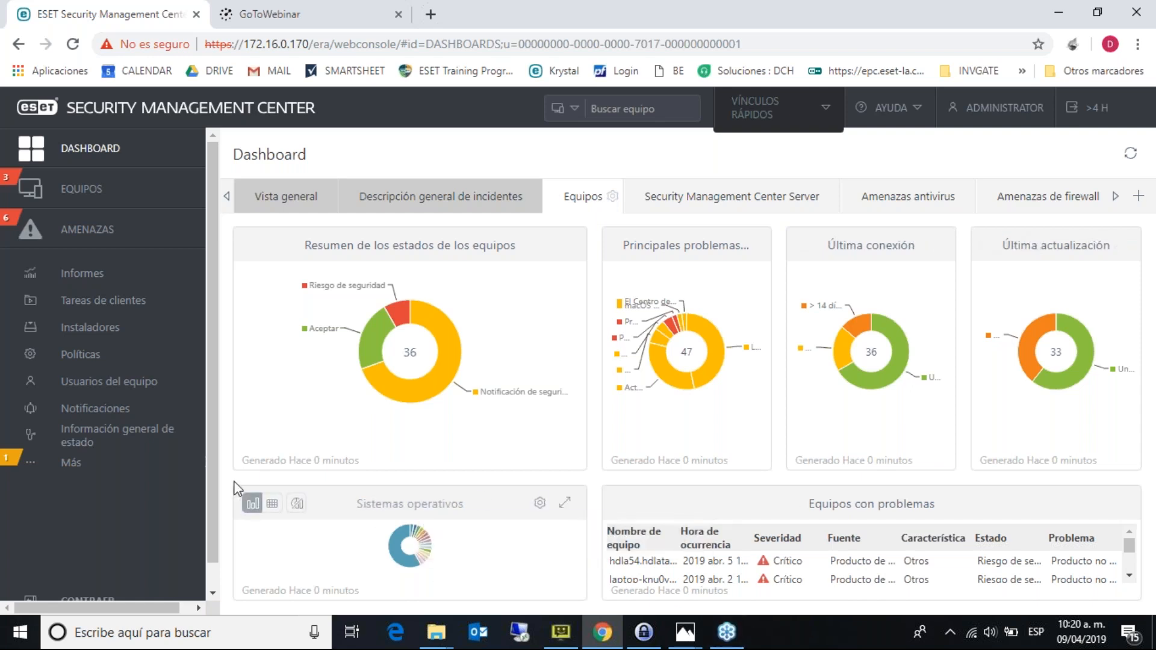
pyautogui.click(563, 504)
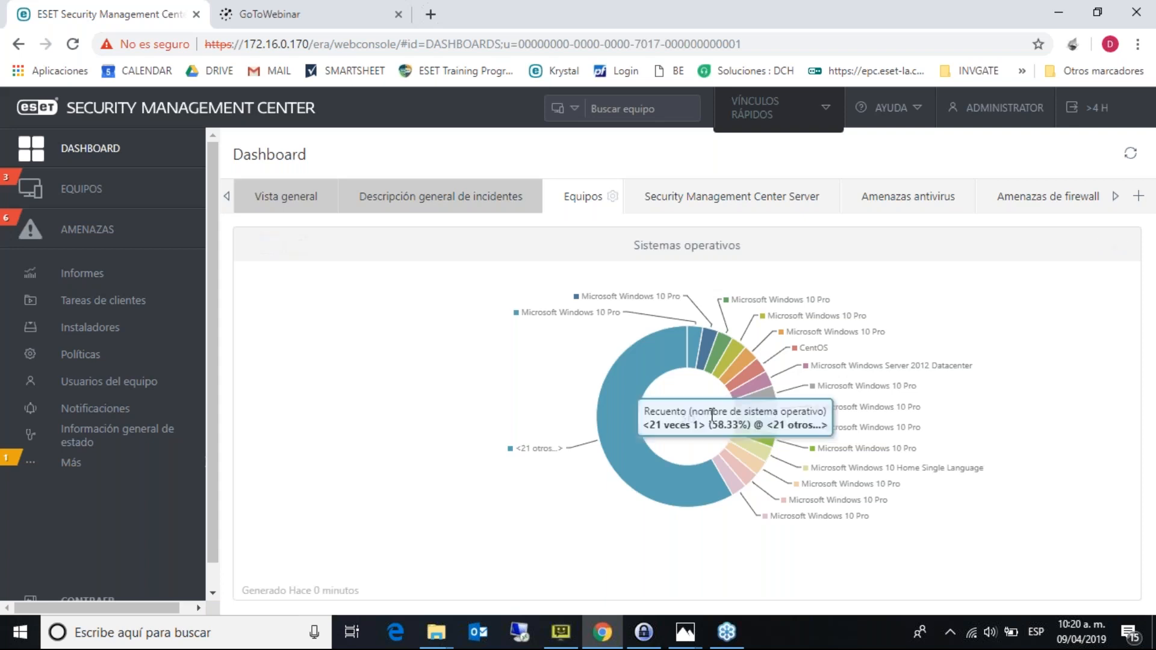
# - View the Sistemas operativos data as a table and bar chart, return to a donut chart, and re-maximize it
pyautogui.click(274, 245)
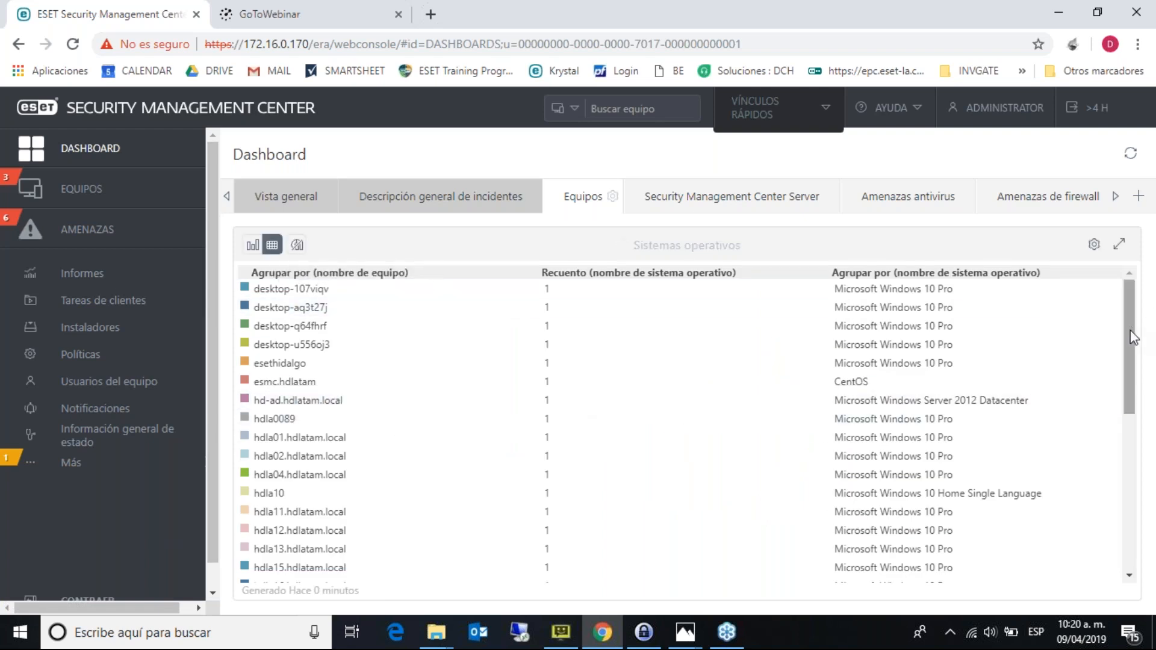
pyautogui.moveTo(1131, 332); pyautogui.dragTo(1078, 273)
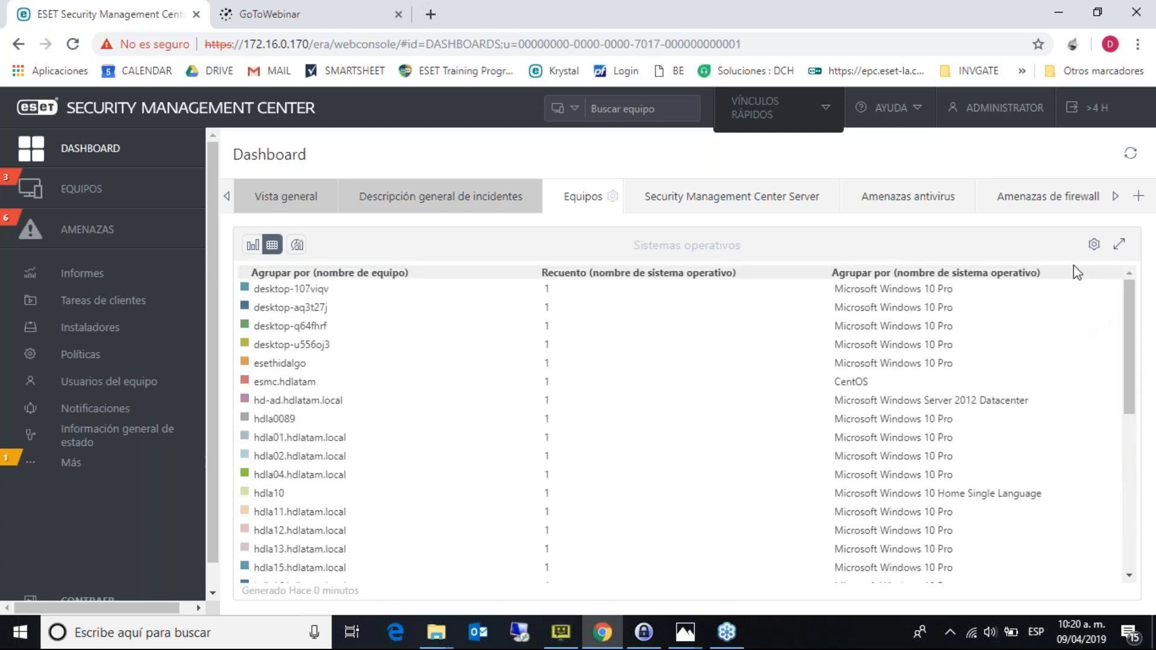
pyautogui.click(252, 245)
pyautogui.click(297, 244)
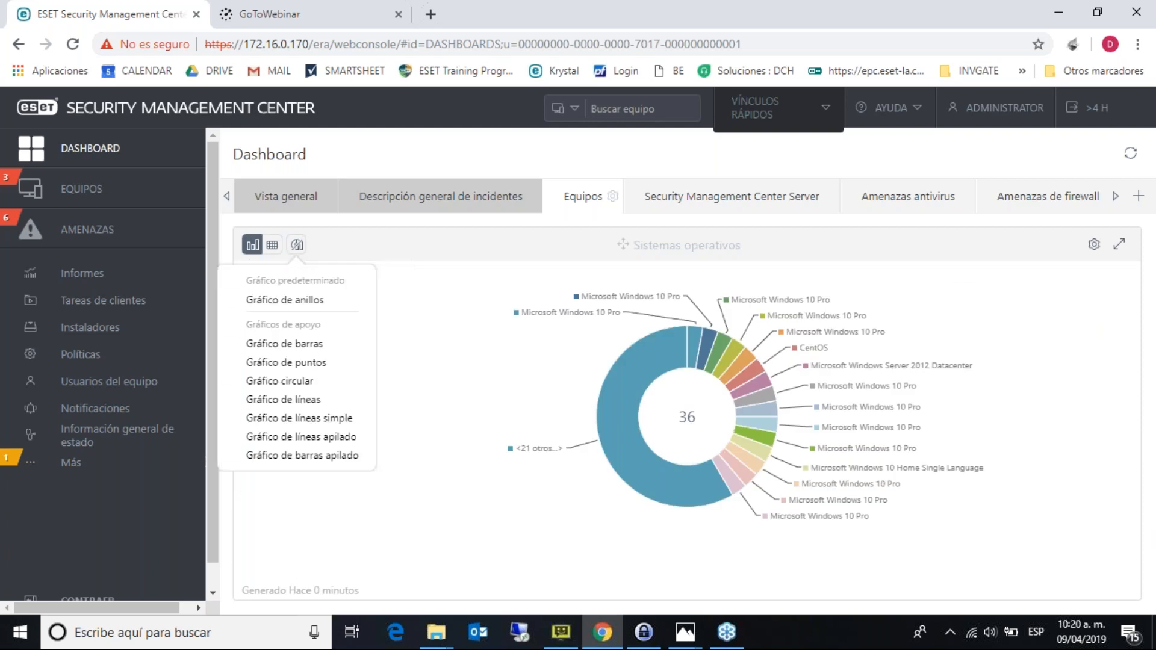
pyautogui.click(295, 344)
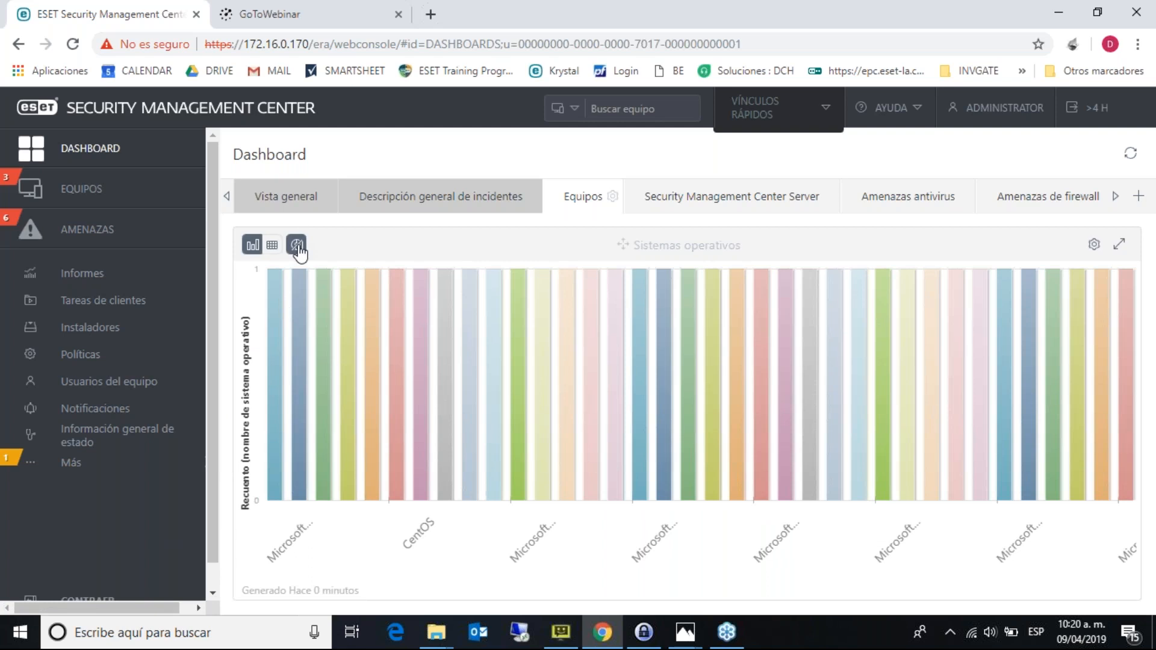
pyautogui.click(297, 245)
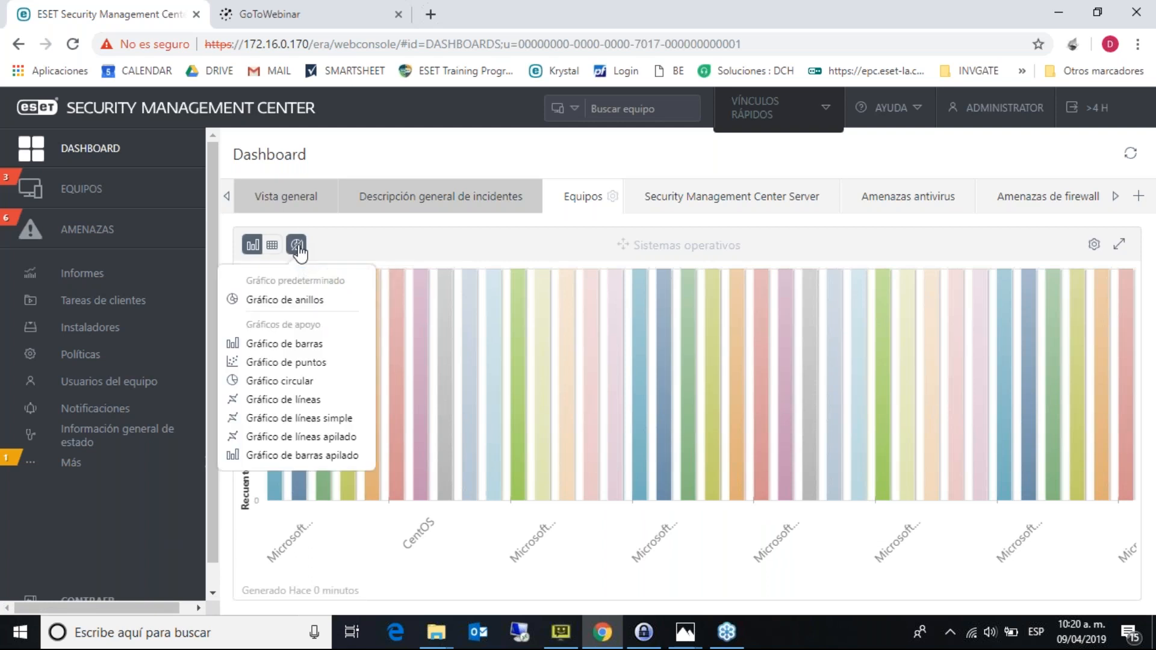
pyautogui.click(321, 313)
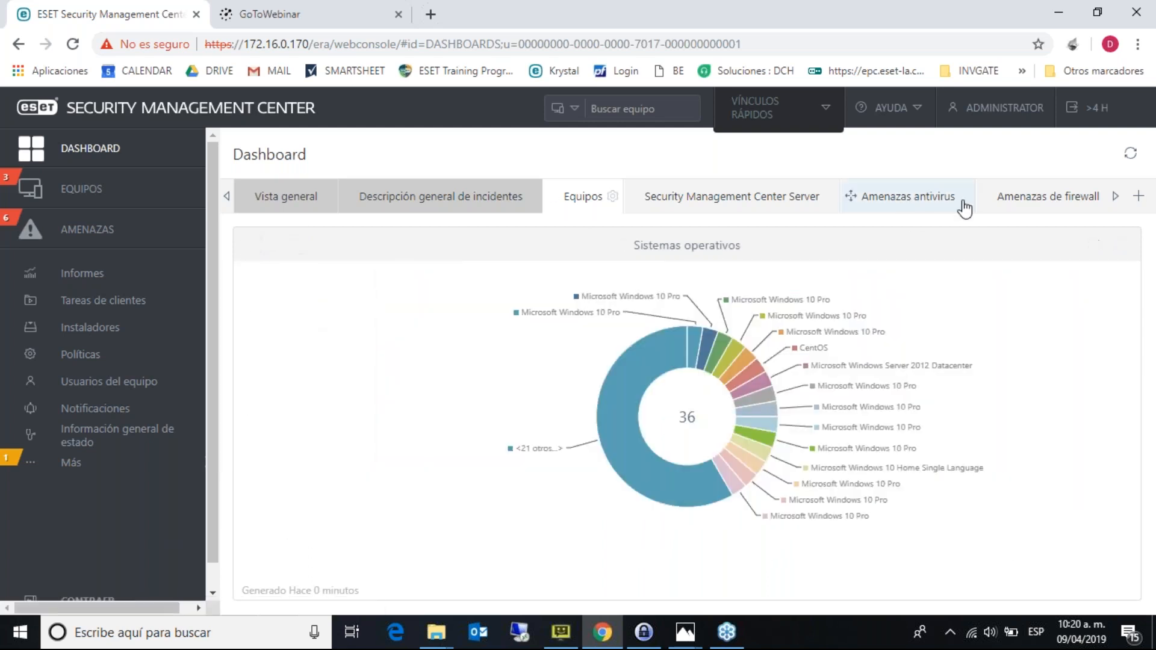
pyautogui.click(1115, 246)
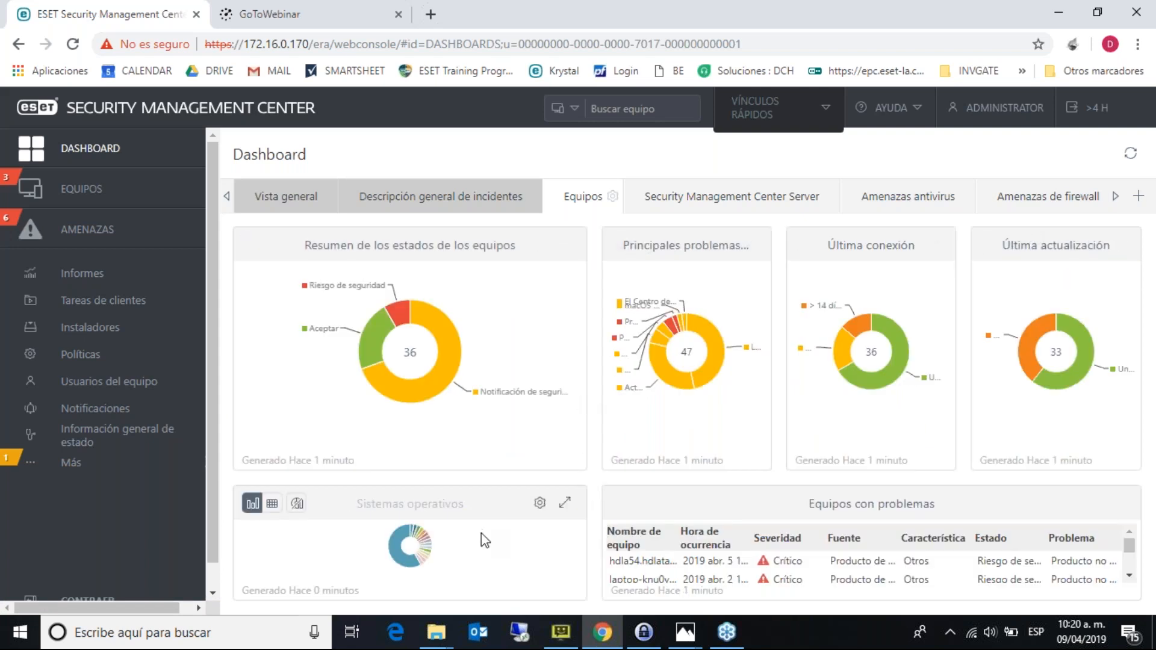
pyautogui.click(565, 503)
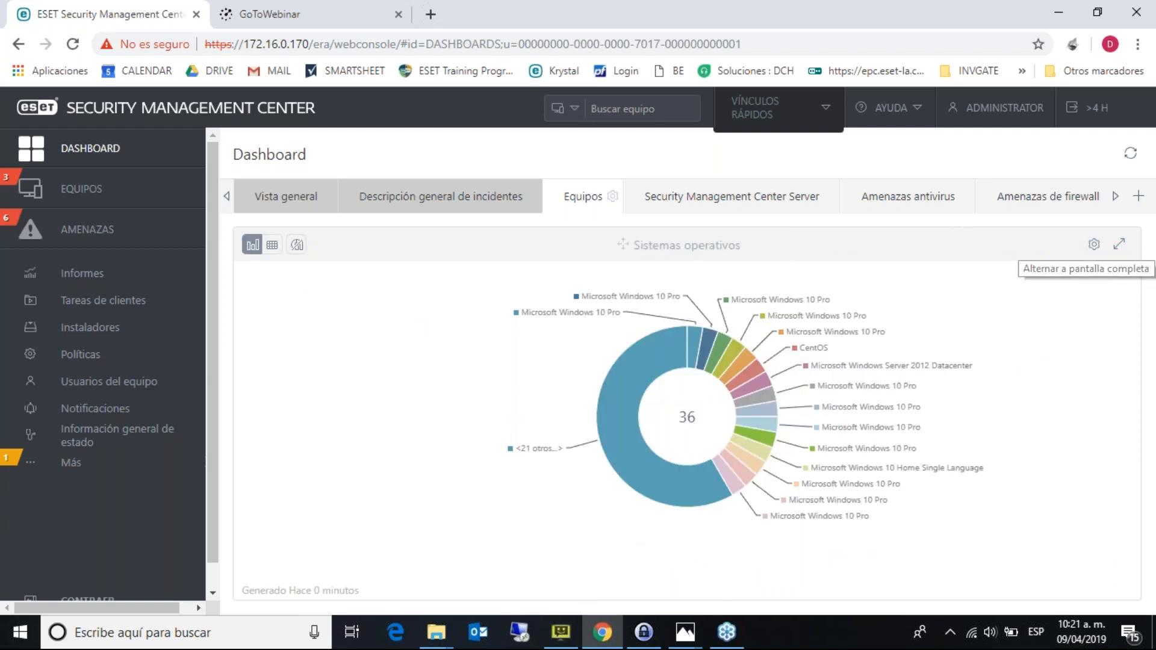
# - Restore the operating-systems widget and show the Security Management Center Server load charts
pyautogui.click(1116, 246)
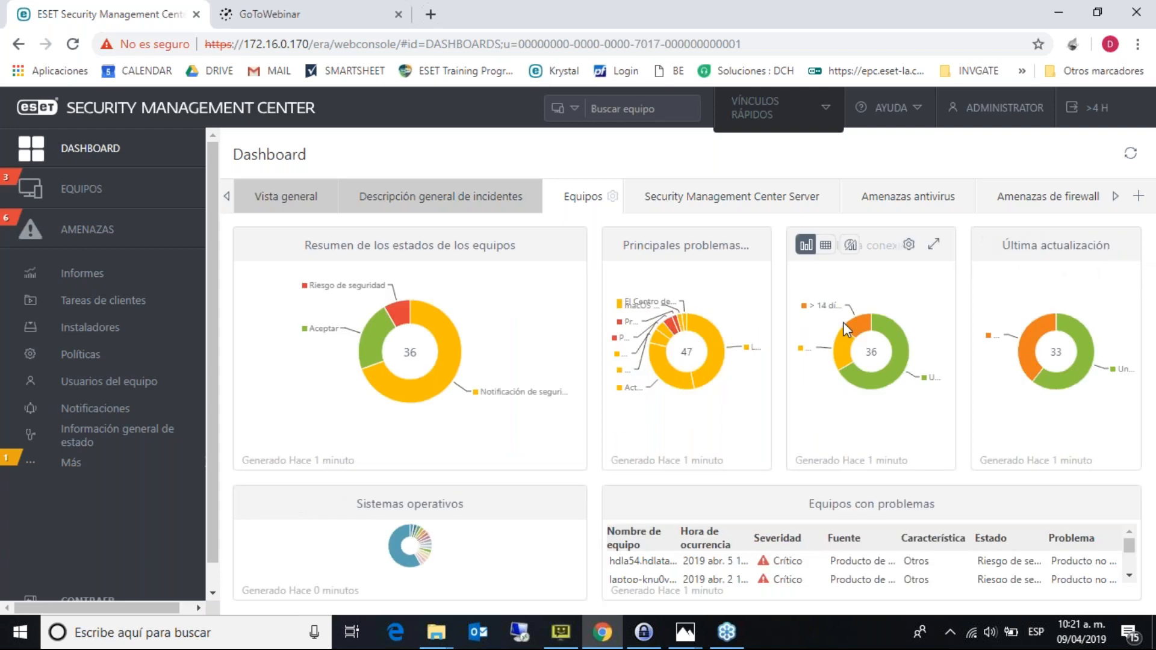
pyautogui.click(763, 199)
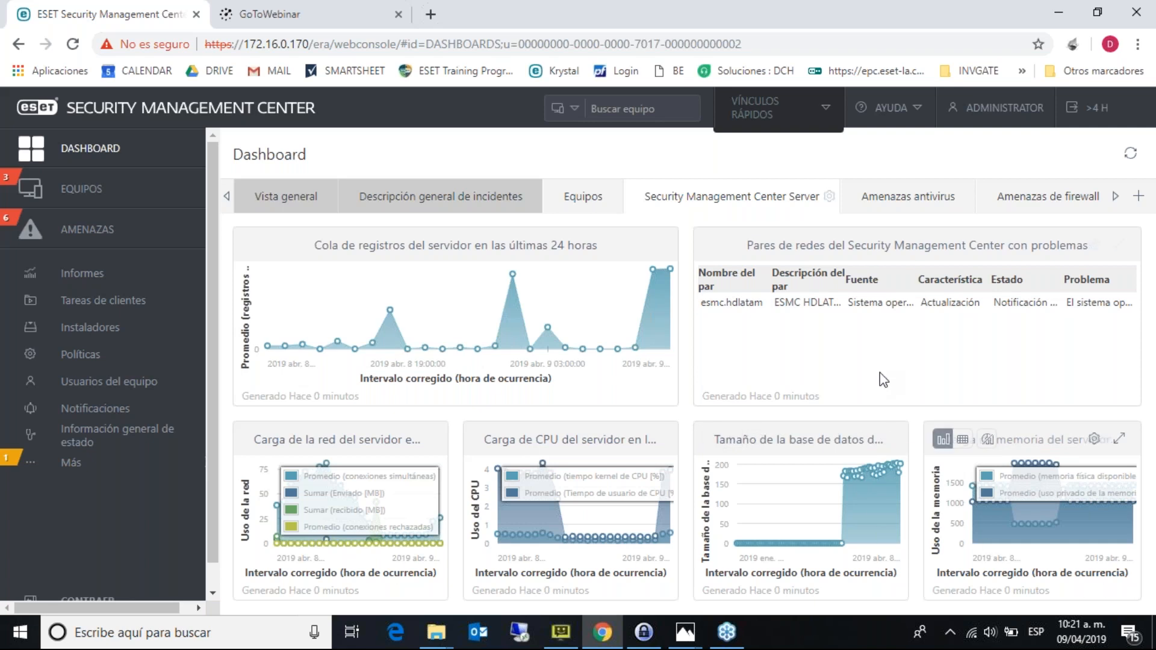
# - Browse the Amenazas antivirus and Amenazas de firewall dashboards, then scroll the tab strip right
pyautogui.click(885, 199)
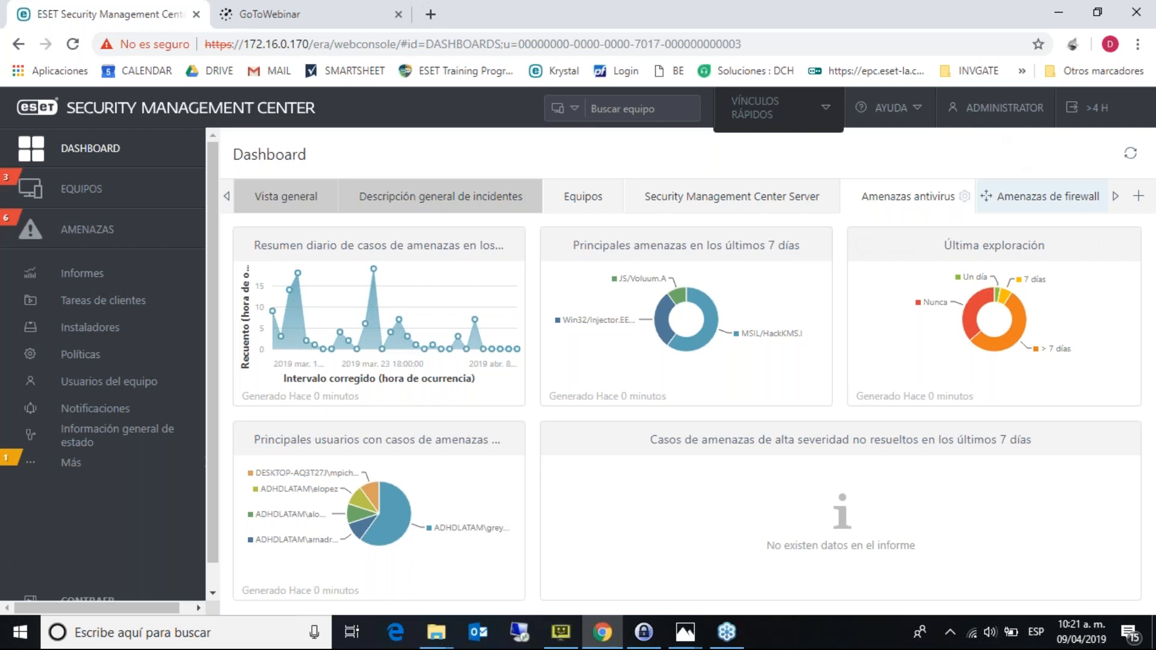
pyautogui.click(1000, 197)
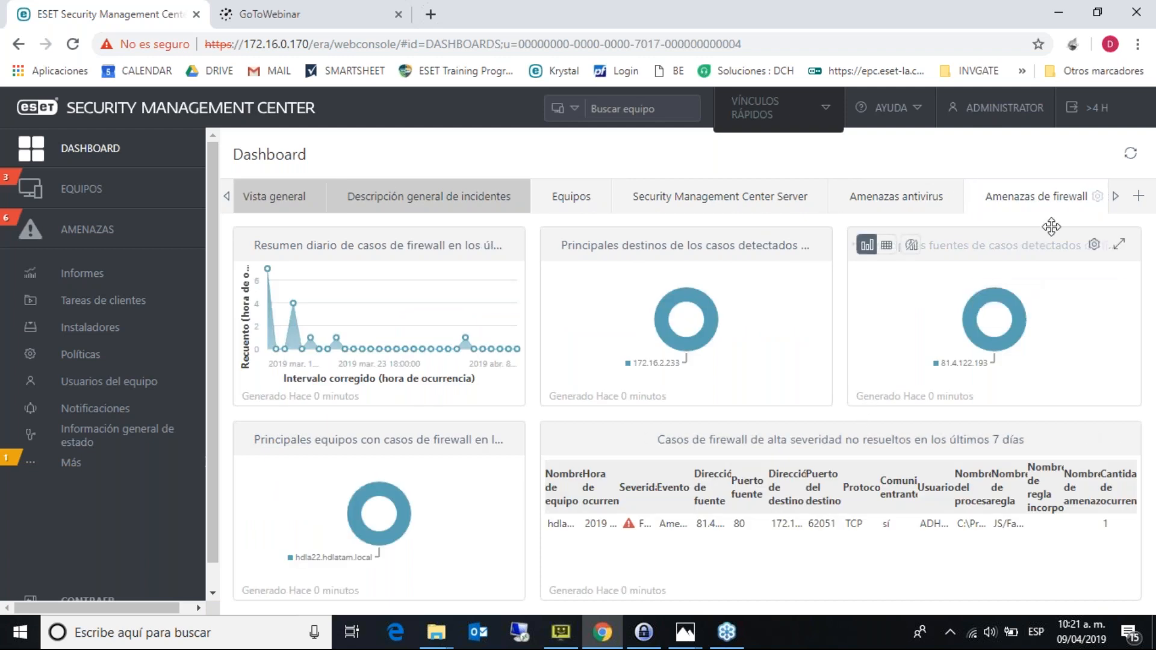
pyautogui.click(1115, 199)
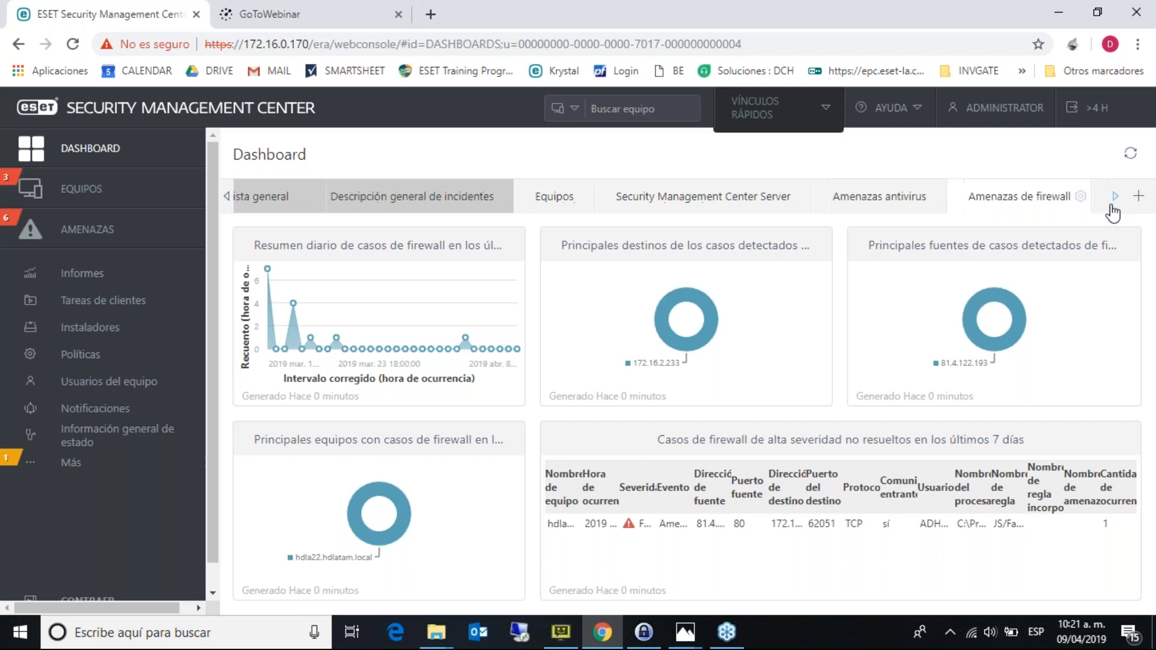
pyautogui.click(1115, 199)
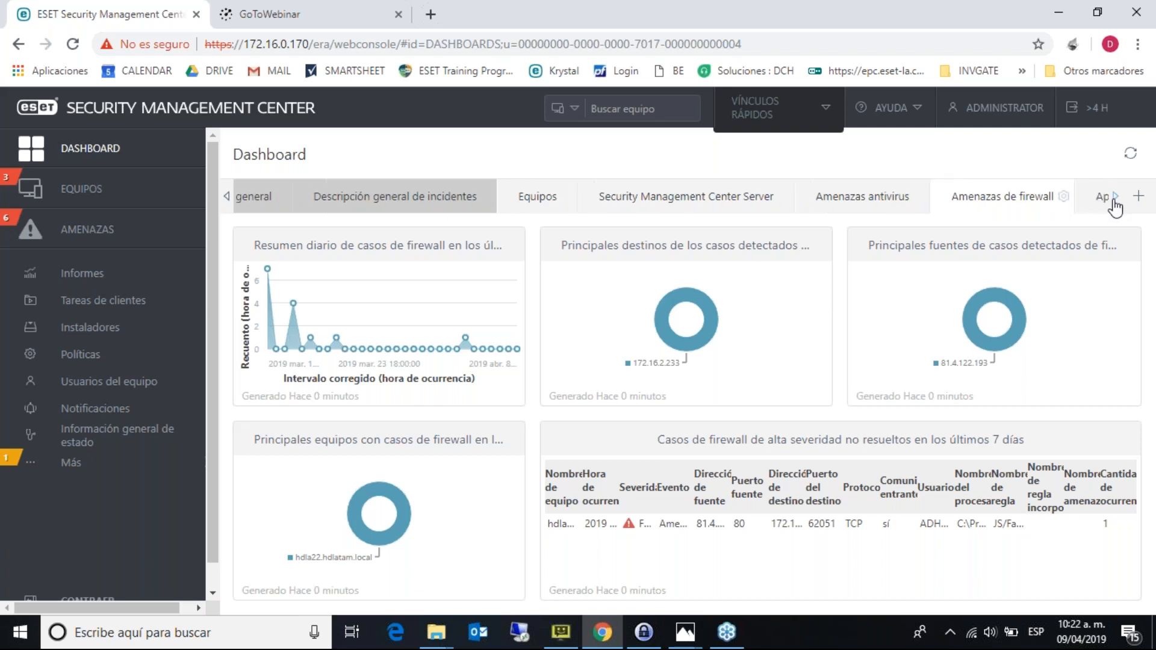
pyautogui.doubleClick(1116, 199)
pyautogui.click(1115, 199)
pyautogui.click(1115, 199)
pyautogui.click(1115, 199)
pyautogui.click(1115, 199)
pyautogui.click(1116, 201)
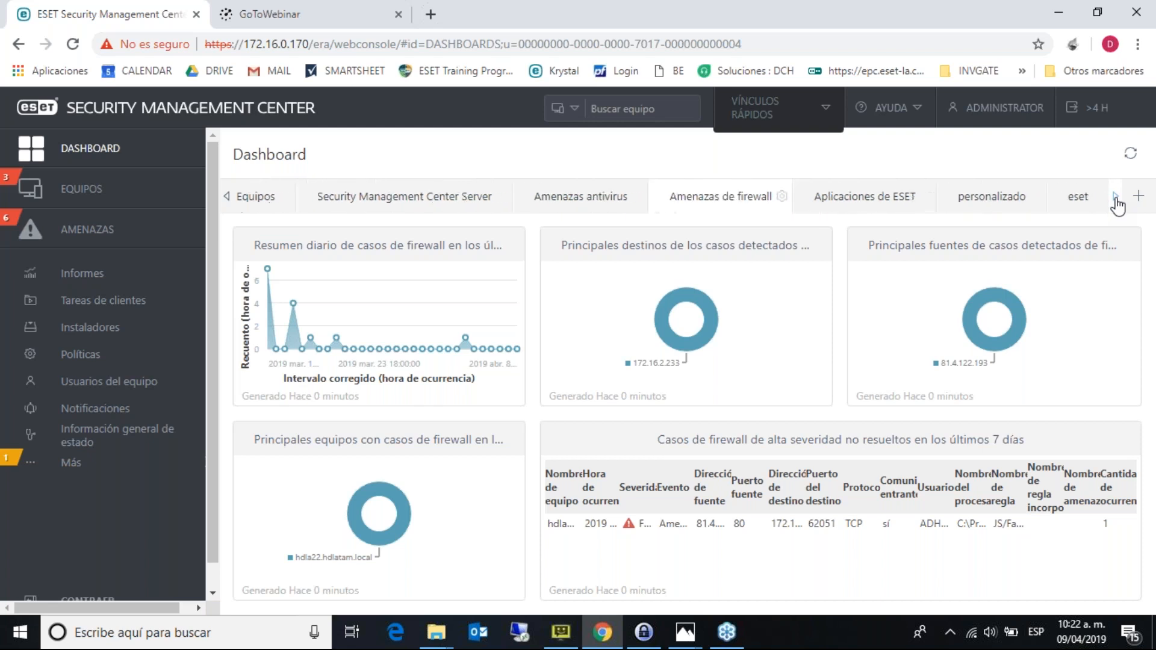
# - View the personalizado and Aplicaciones de ESET dashboards, ending on the empty eset dashboard
pyautogui.click(1008, 201)
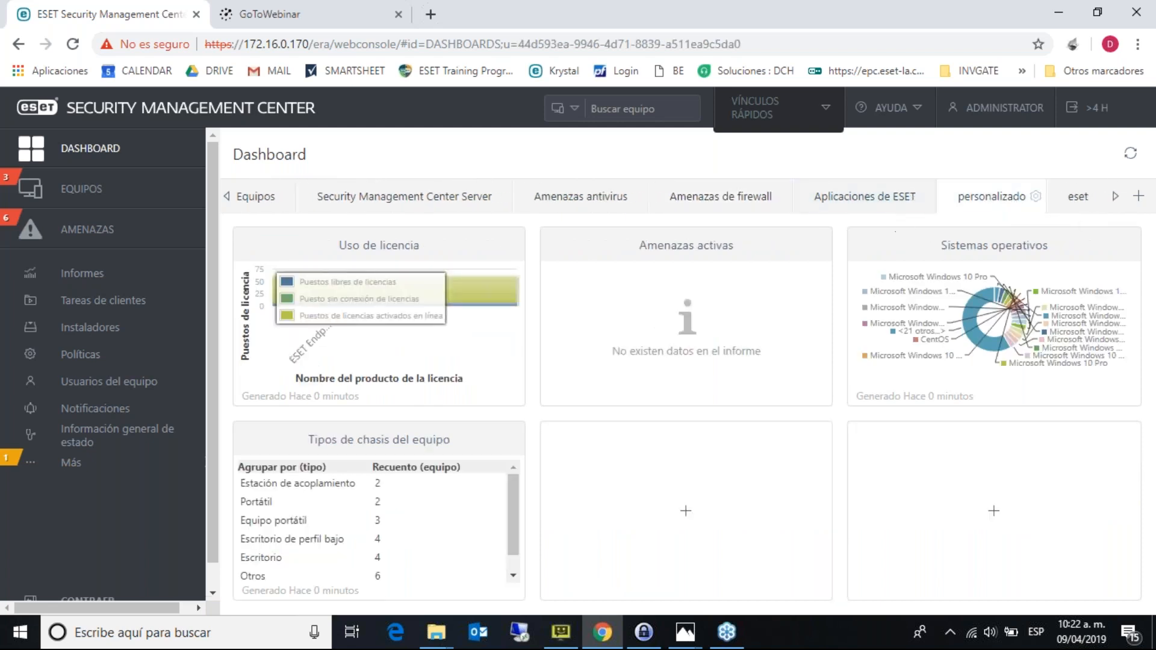
pyautogui.click(896, 205)
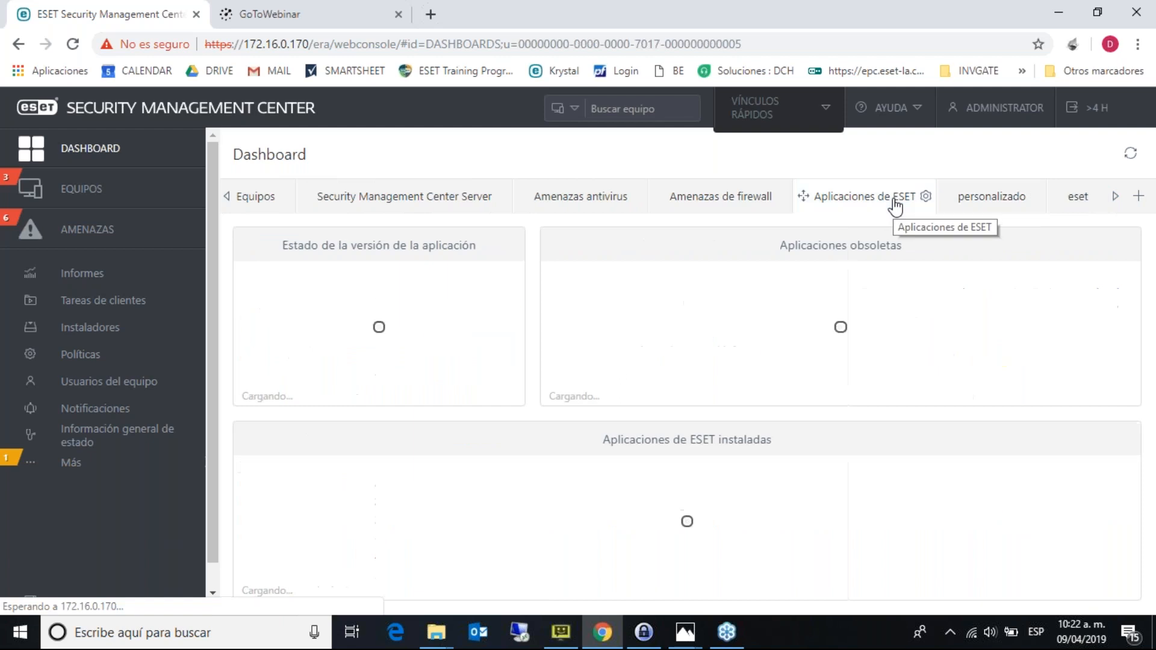
pyautogui.click(1084, 208)
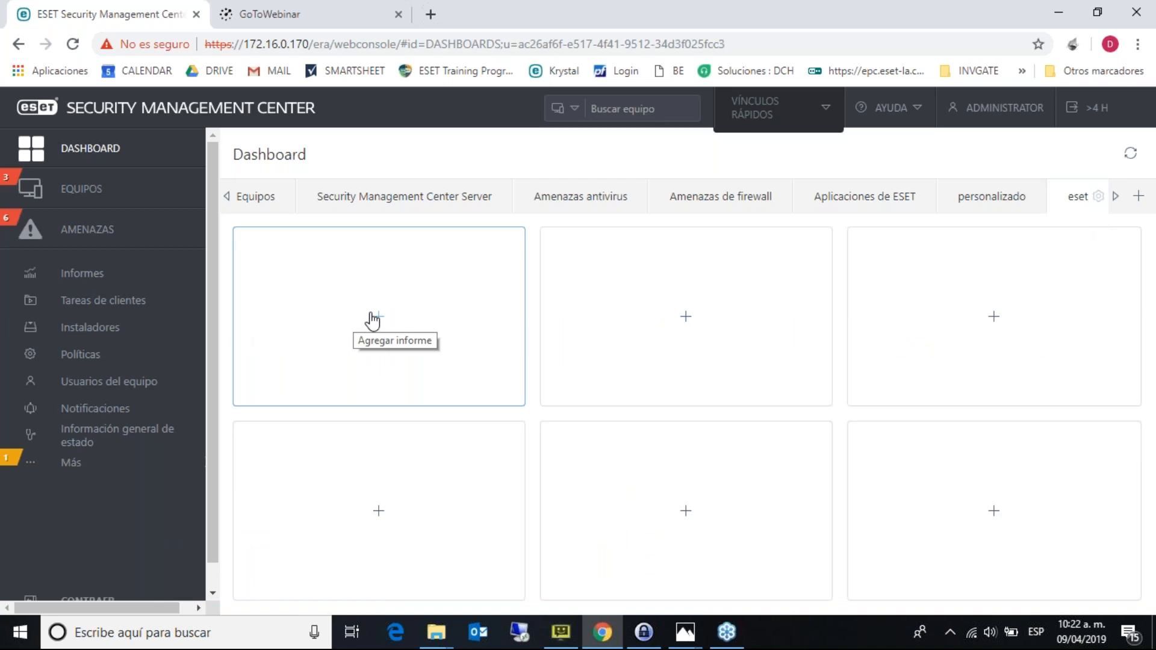
# - In Informes, collapse the report categories from administration through Defensa dinámica contra amenazas
pyautogui.click(150, 283)
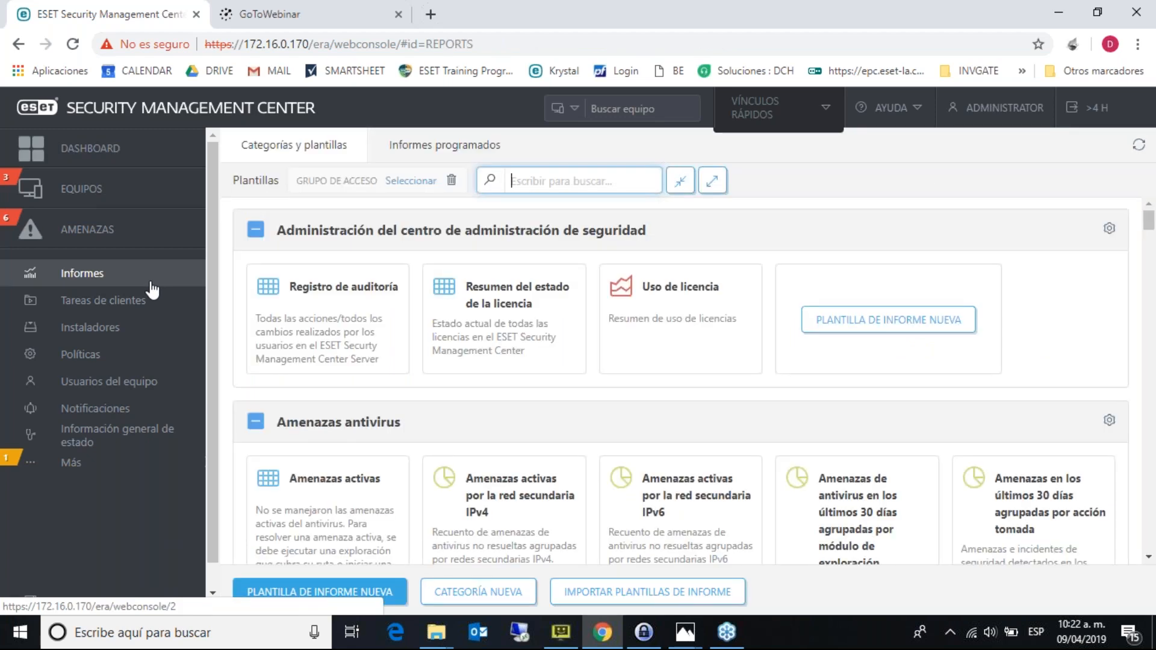
pyautogui.moveTo(354, 305)
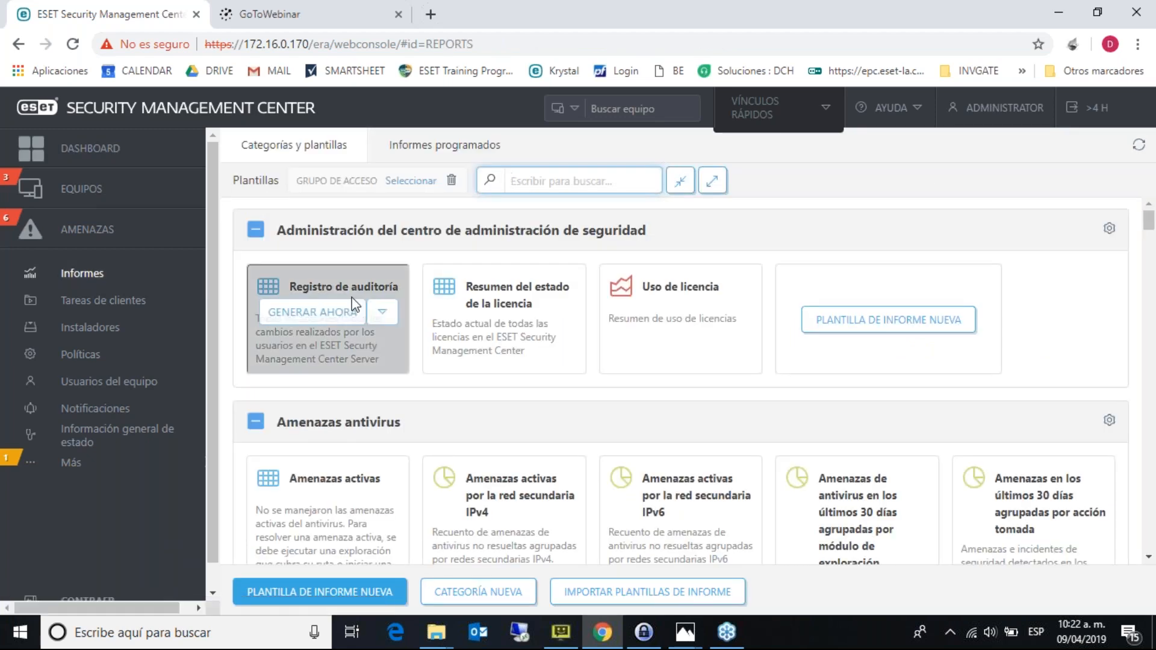
pyautogui.click(140, 162)
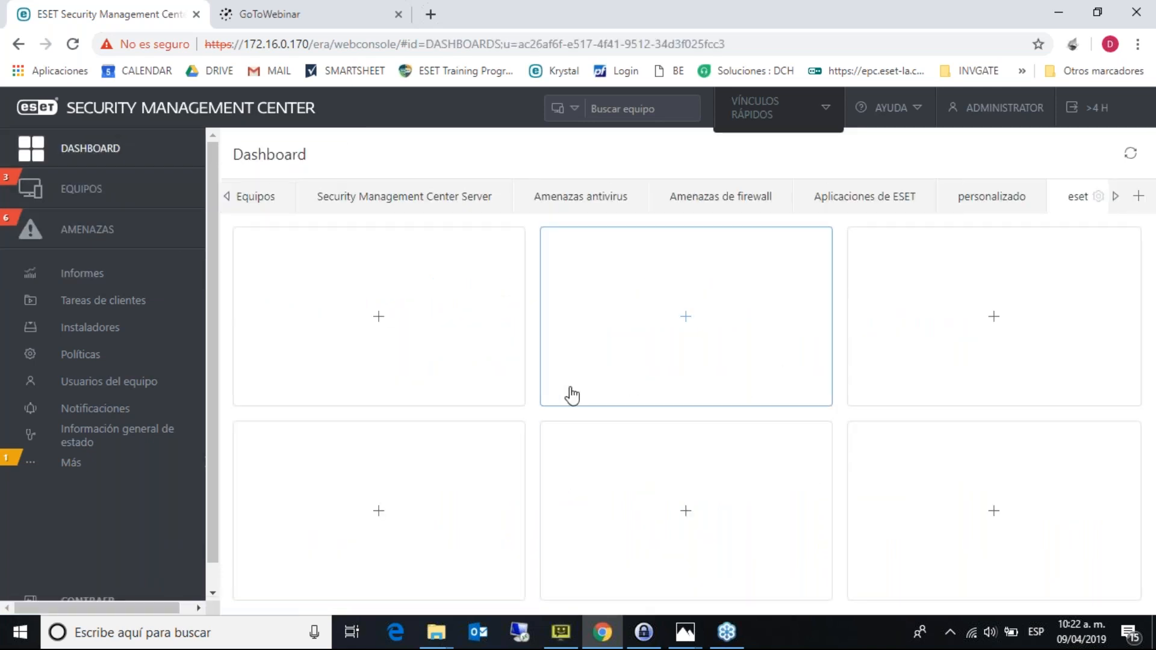
pyautogui.click(127, 279)
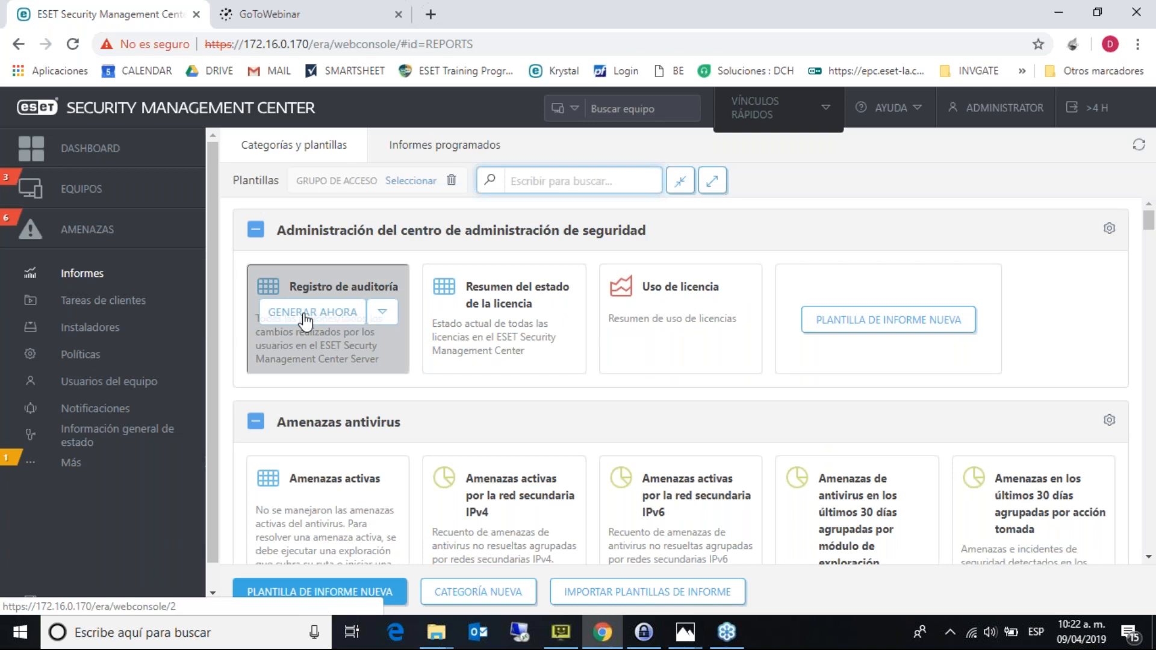
pyautogui.click(256, 232)
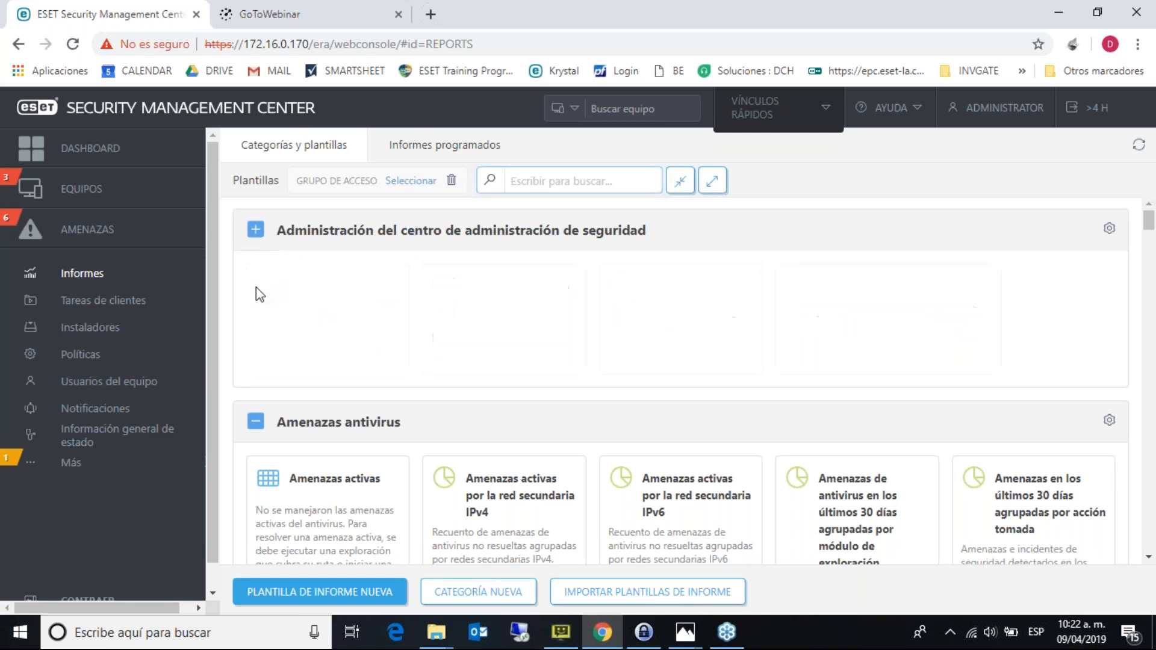
pyautogui.click(255, 286)
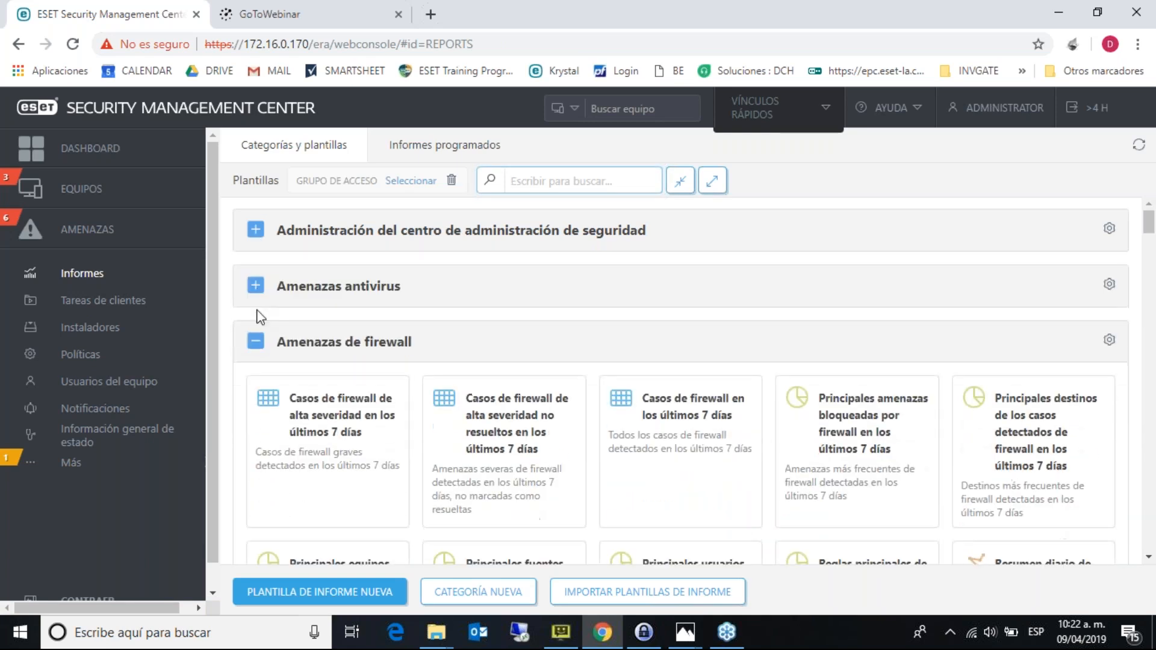
pyautogui.click(256, 343)
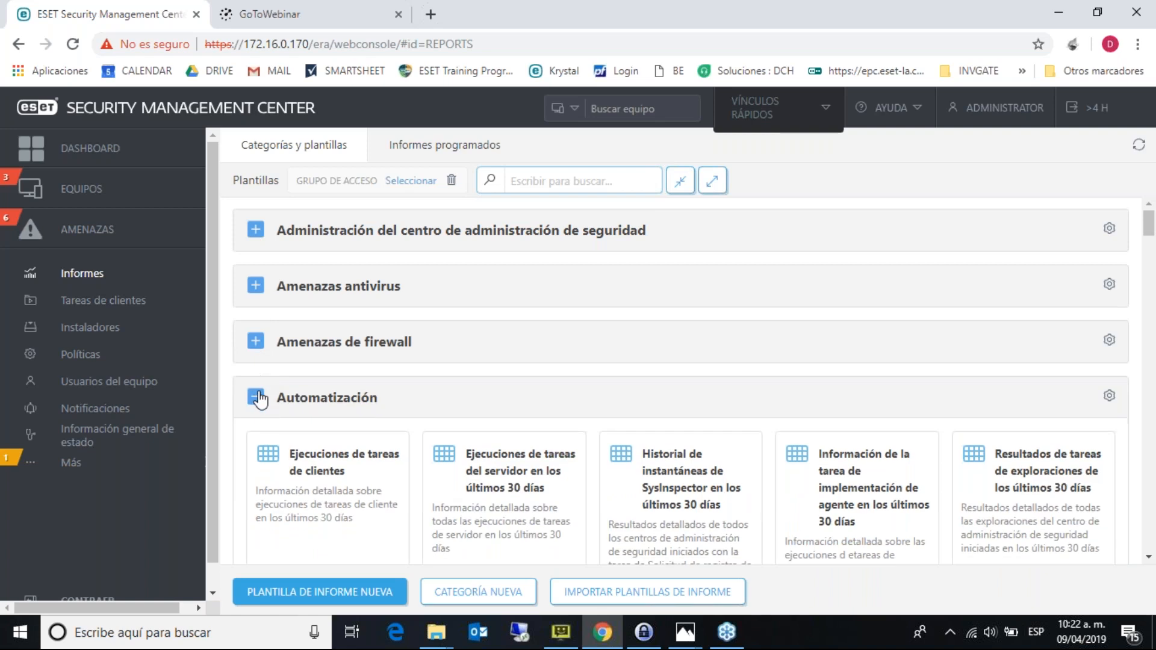
pyautogui.click(259, 399)
pyautogui.click(256, 454)
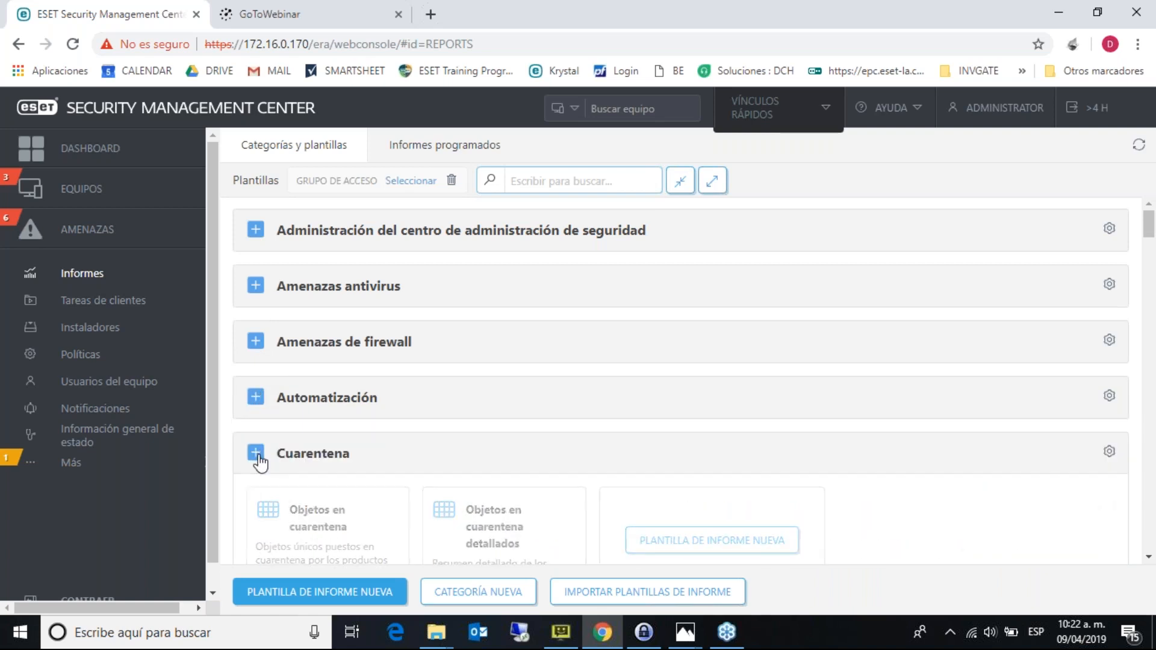
pyautogui.click(255, 509)
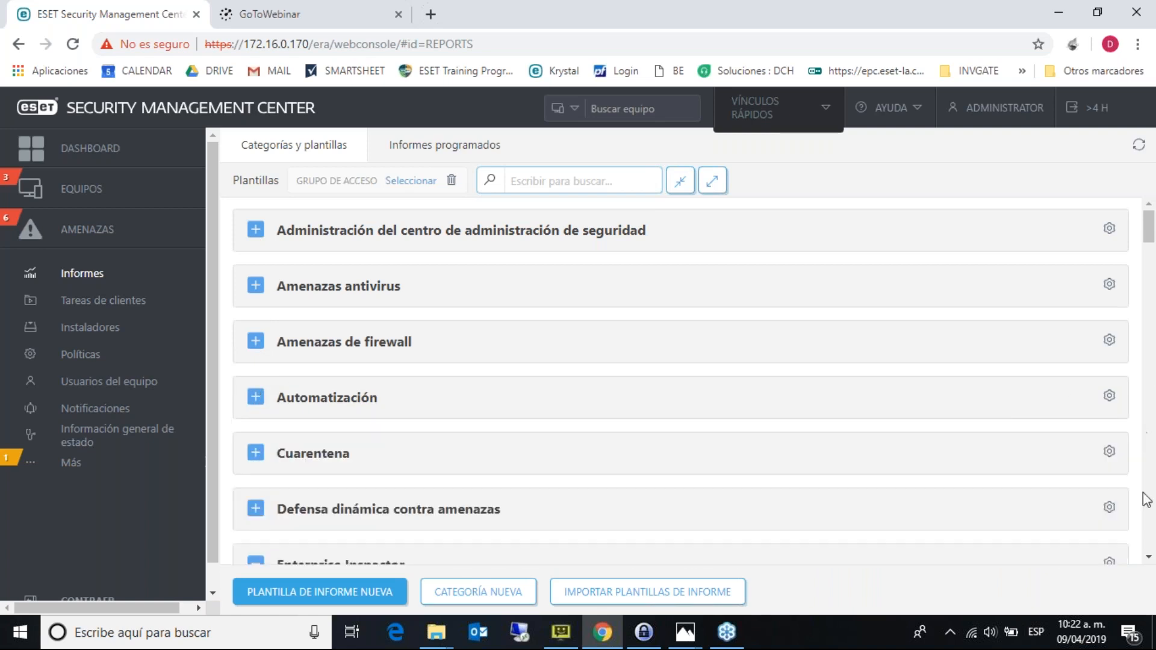
# - Collapse the remaining categories, expand Amenazas antivirus, and generate the Amenazas activas report
pyautogui.scroll(-5, 453, 402)
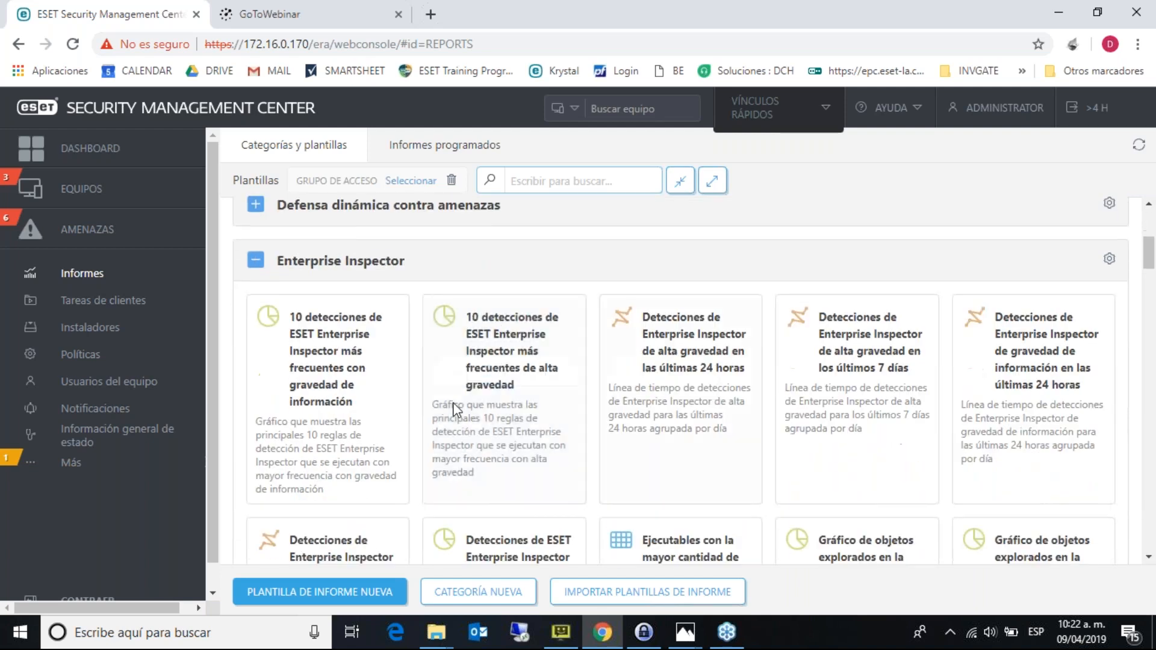
pyautogui.click(257, 262)
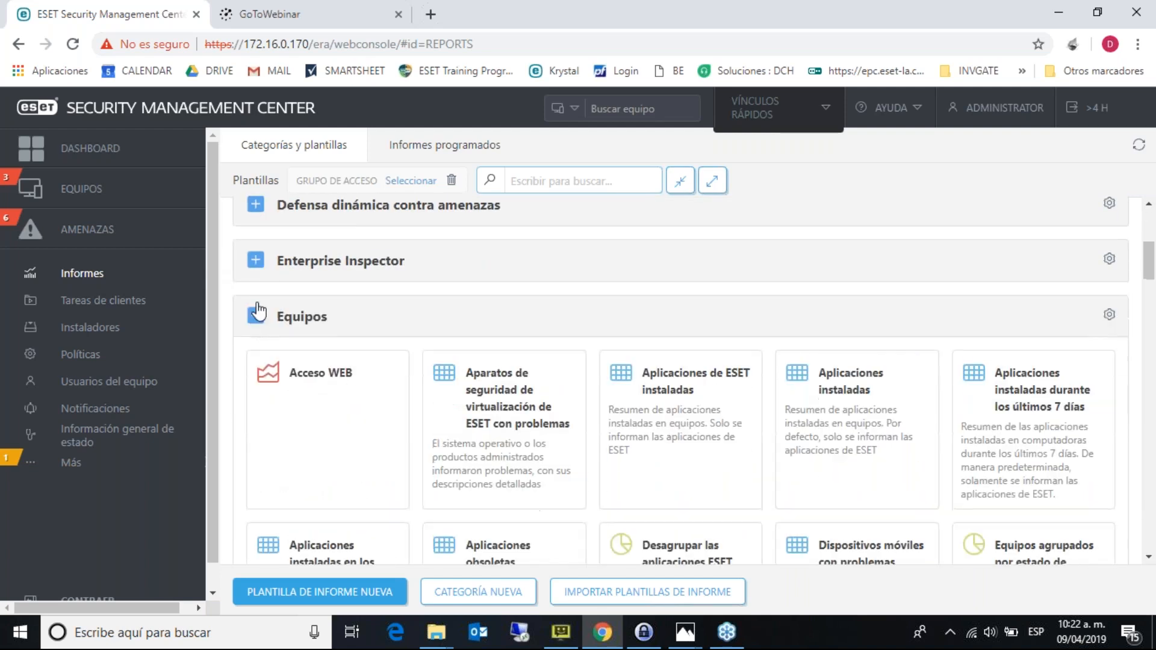
pyautogui.click(256, 318)
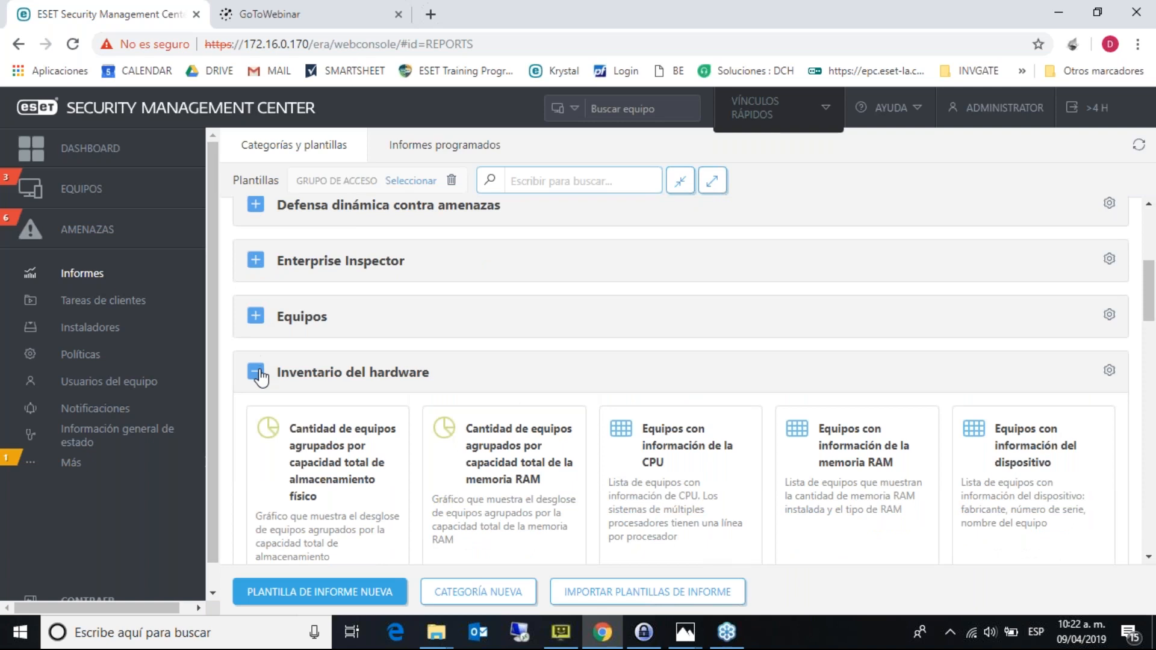
pyautogui.click(258, 374)
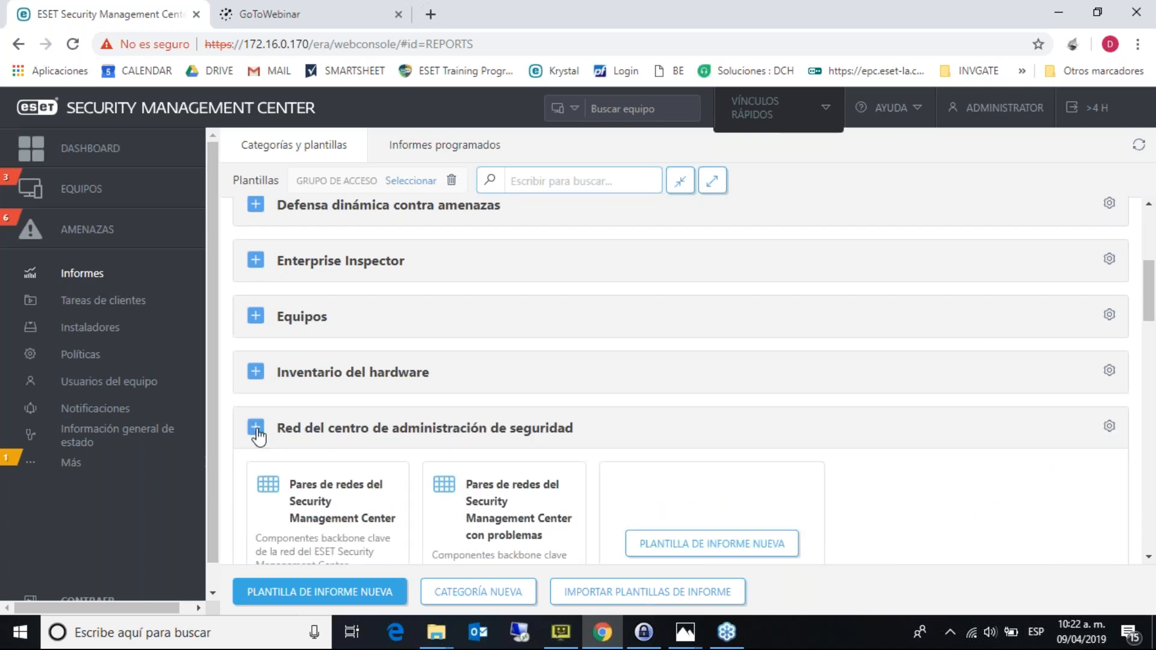
pyautogui.click(258, 433)
pyautogui.click(256, 487)
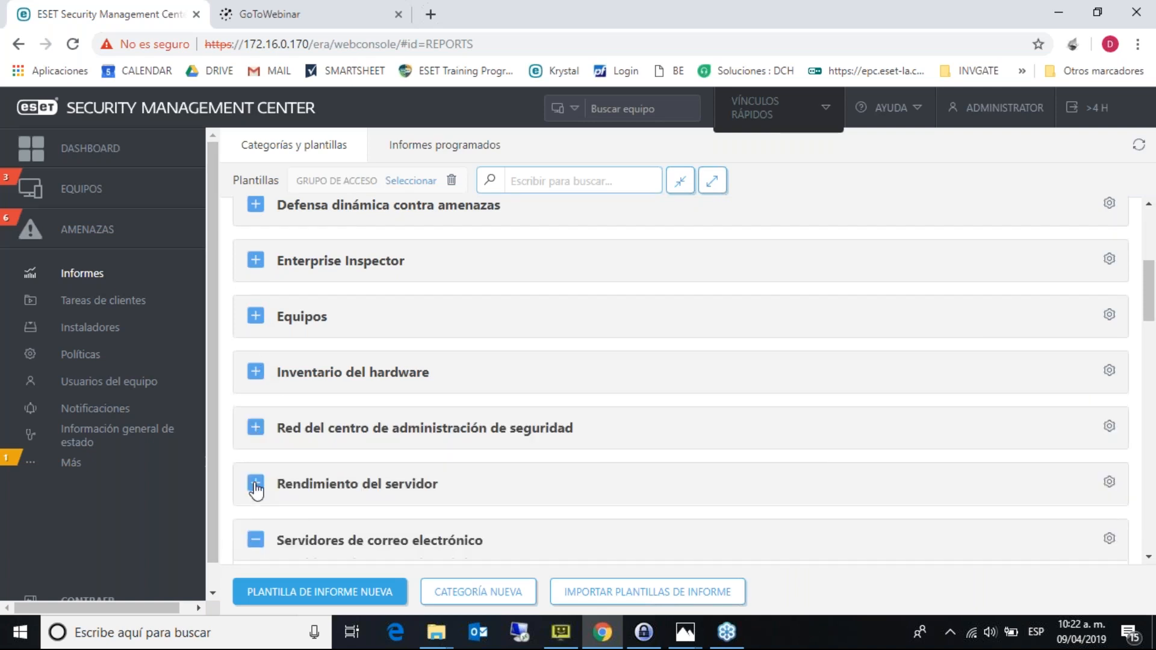
pyautogui.click(1148, 557)
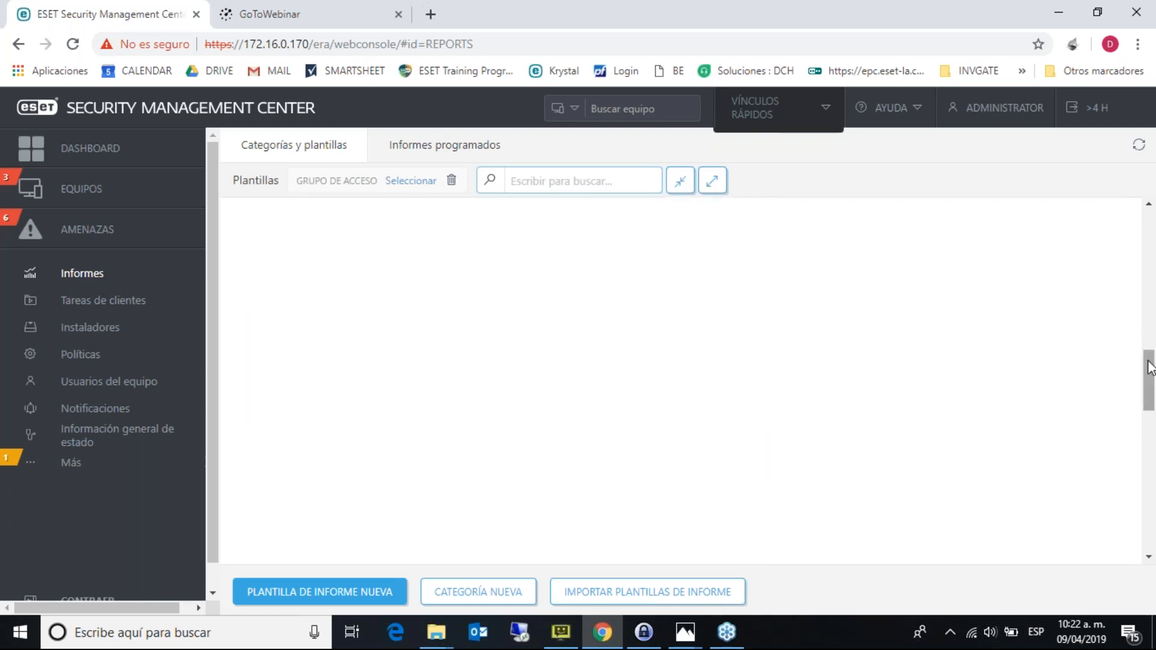
pyautogui.moveTo(1151, 368); pyautogui.dragTo(1149, 308)
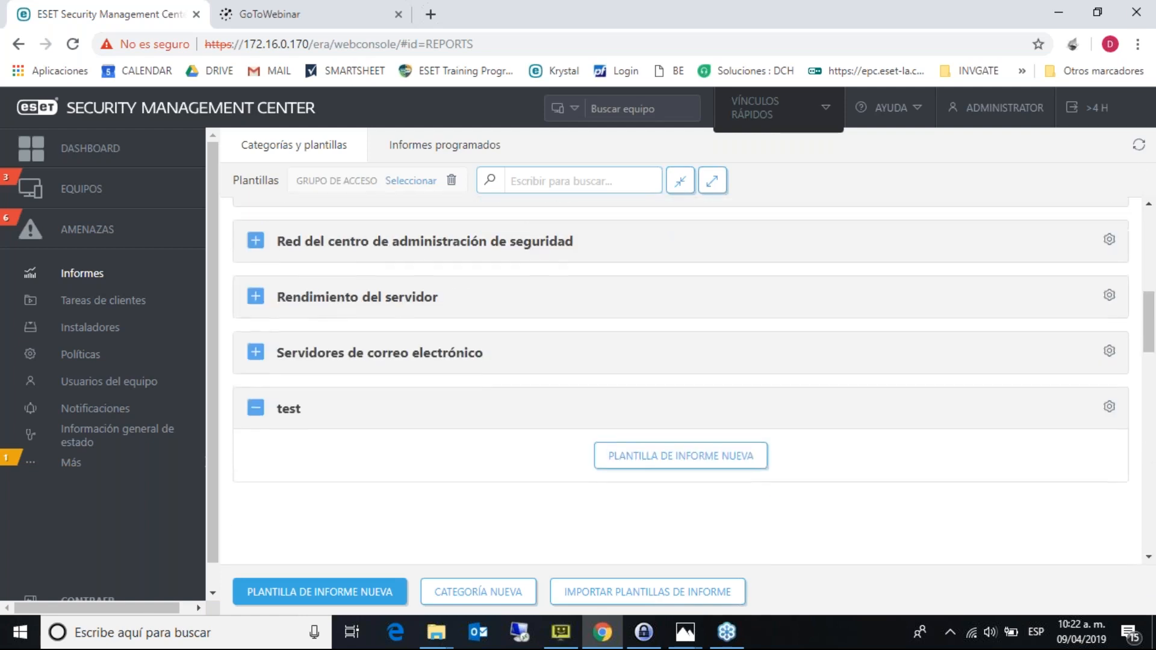
pyautogui.scroll(8, 431, 359)
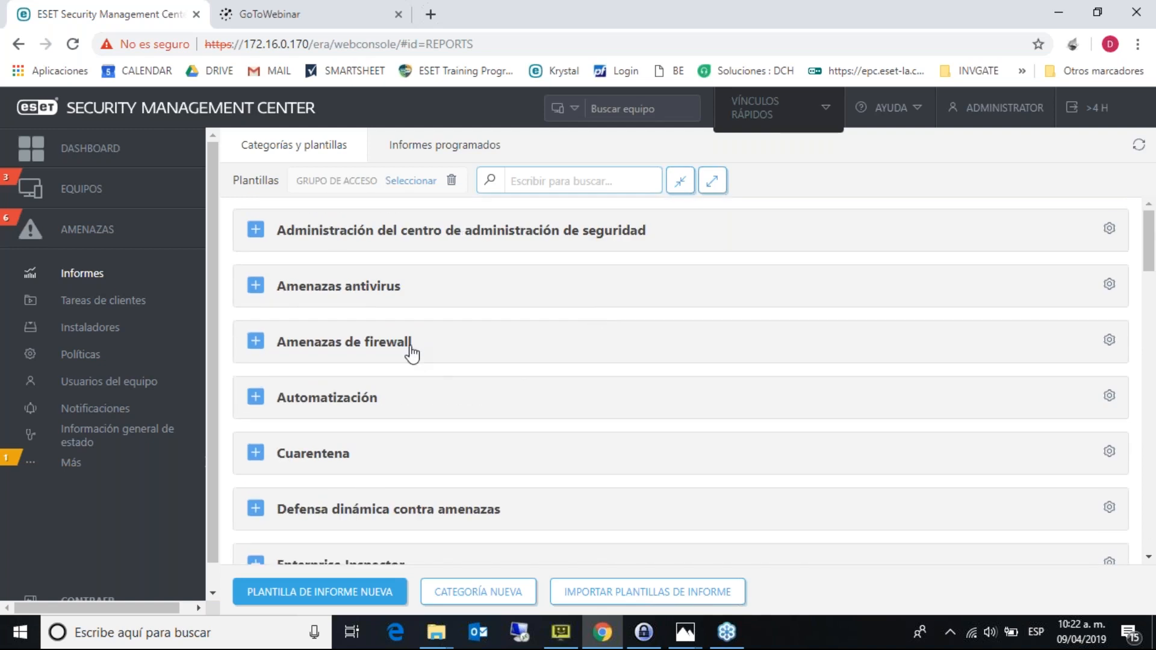
pyautogui.click(255, 287)
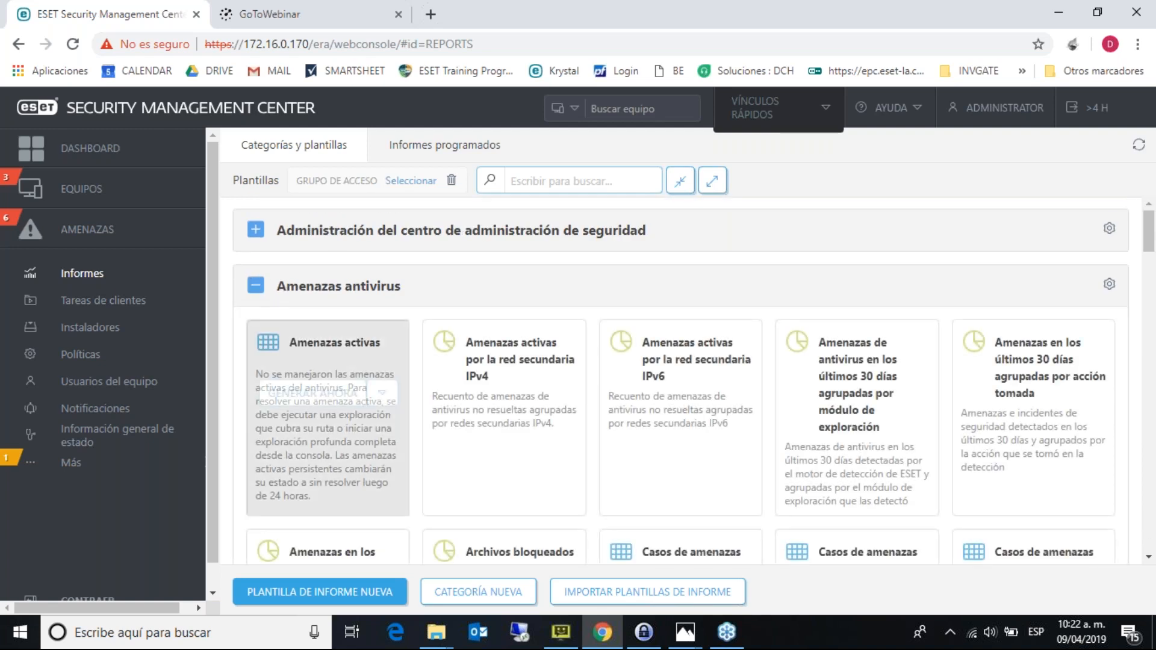
pyautogui.click(311, 395)
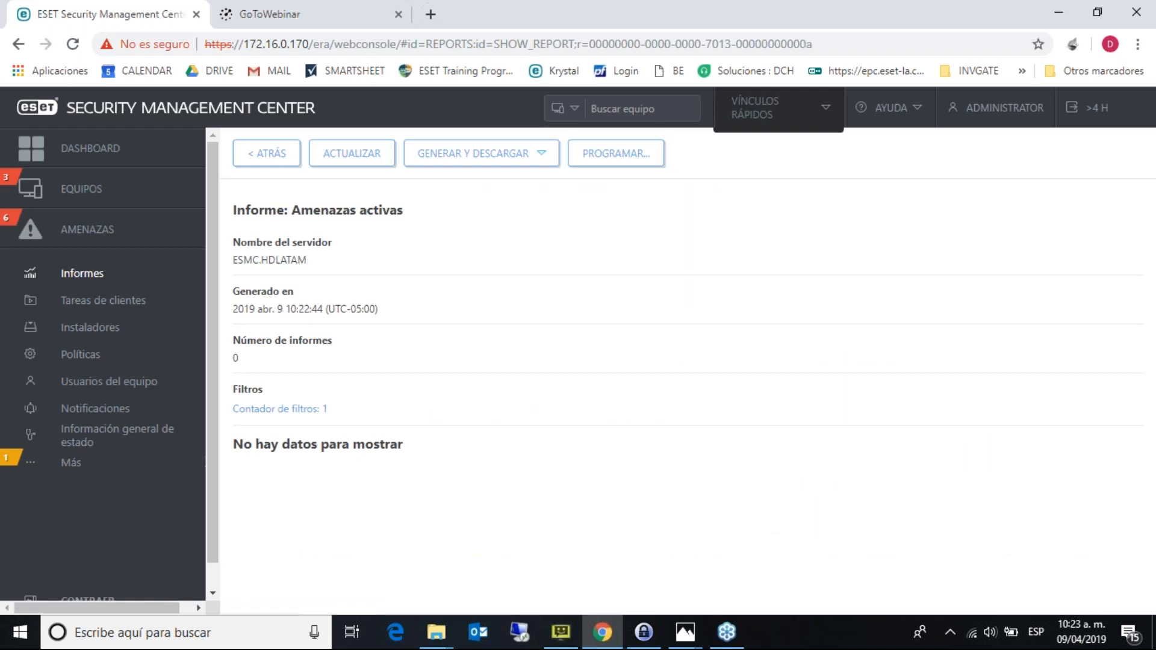
# - Check the report's download formats and launch the Amenazas activas schedule wizard
pyautogui.click(485, 158)
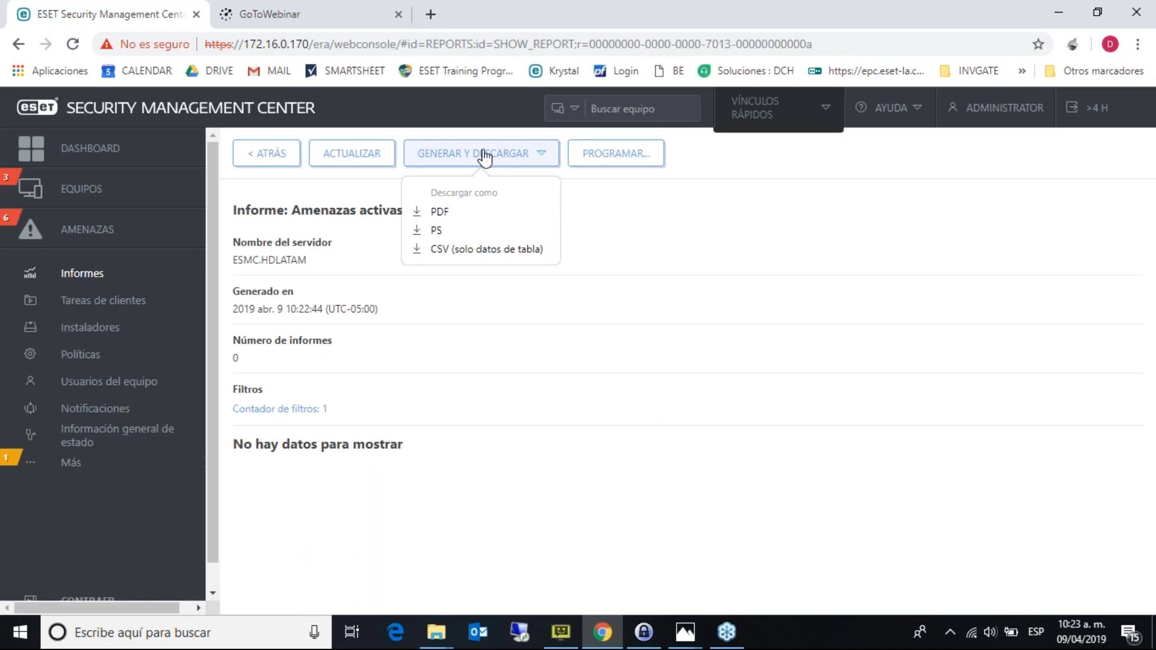
pyautogui.click(628, 150)
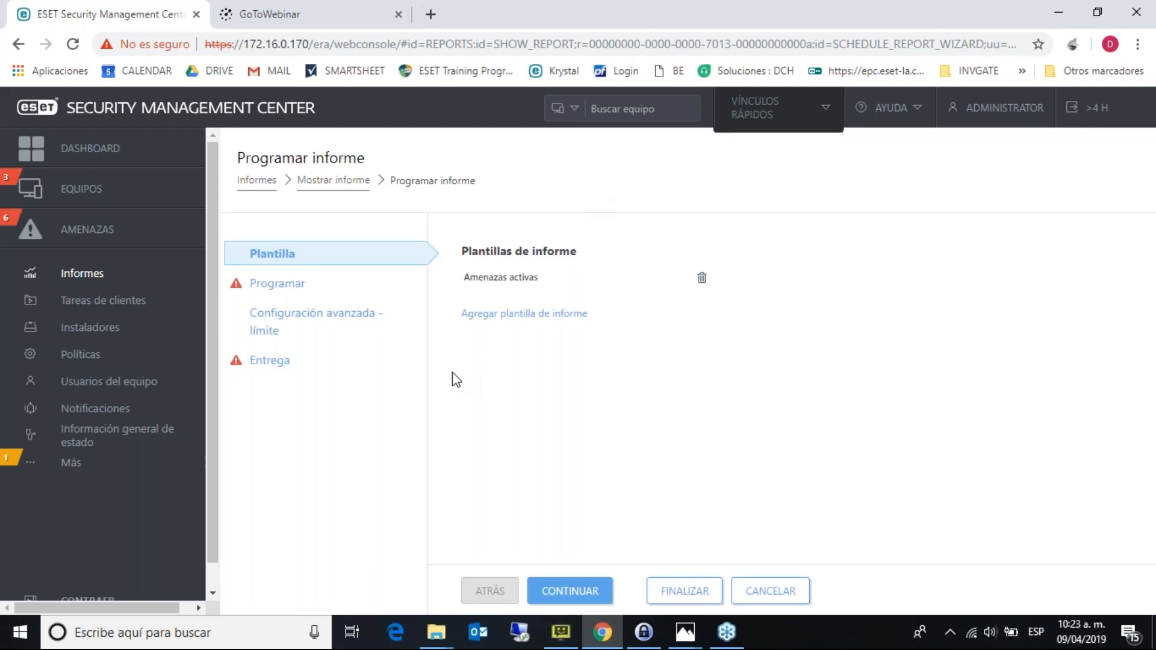
# - At the scheduling step, keep the 'Programar una vez' trigger and cancel the report schedule unsaved
pyautogui.click(284, 283)
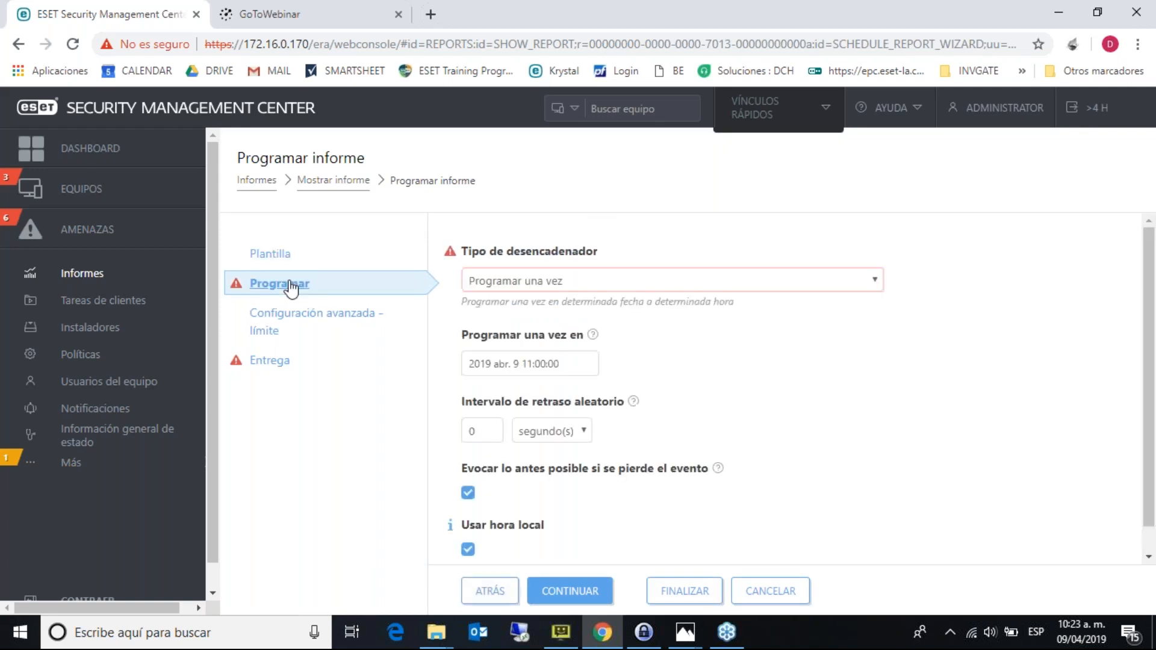
pyautogui.click(630, 281)
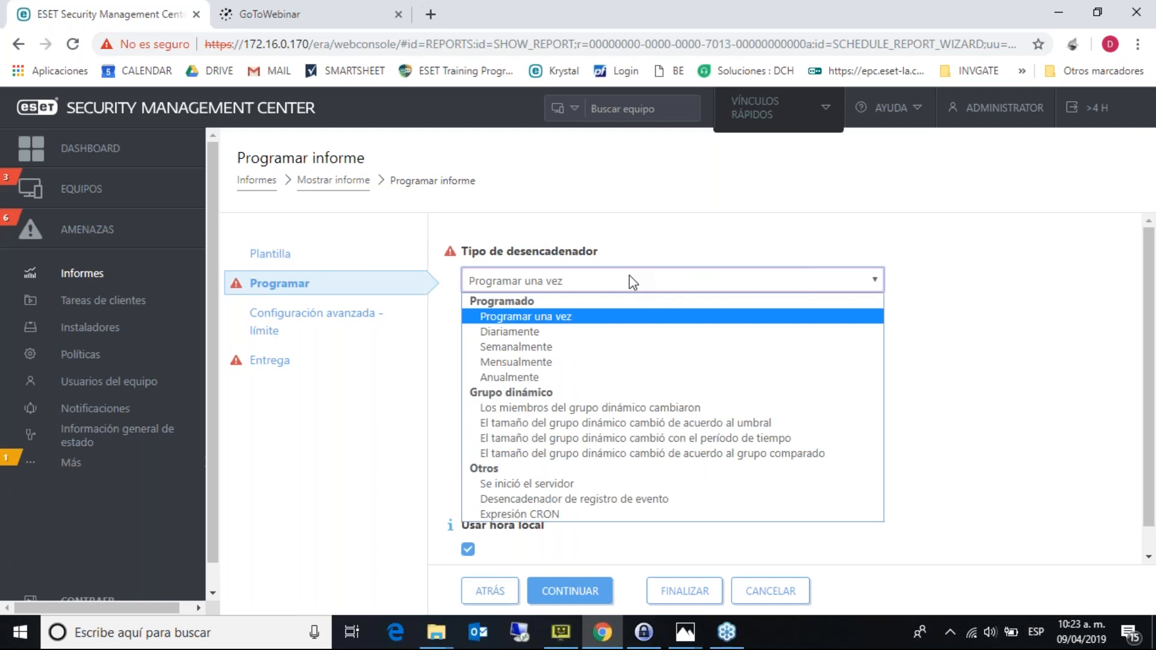
pyautogui.click(981, 302)
pyautogui.click(776, 594)
# - Go back from the report templates list to the Dashboard
pyautogui.click(438, 158)
pyautogui.click(256, 154)
pyautogui.click(169, 148)
# - Add the 'Casos de amenazas en los últimos 7 días' report widget to the empty dashboard slot
pyautogui.click(375, 319)
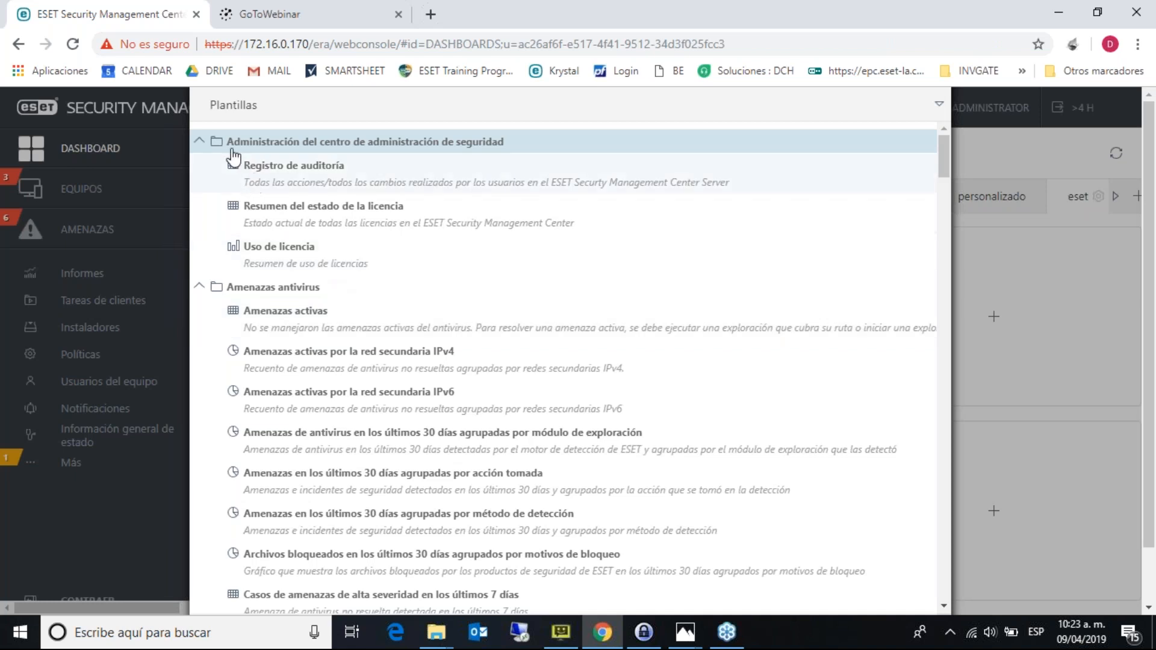
pyautogui.click(200, 141)
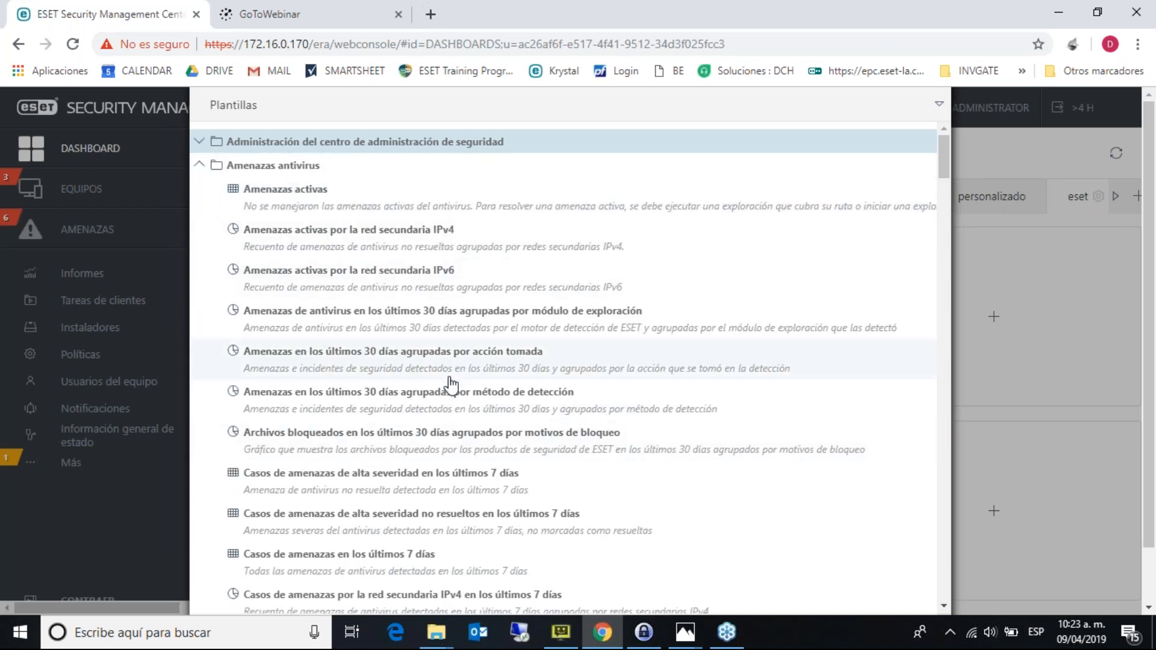
pyautogui.click(395, 482)
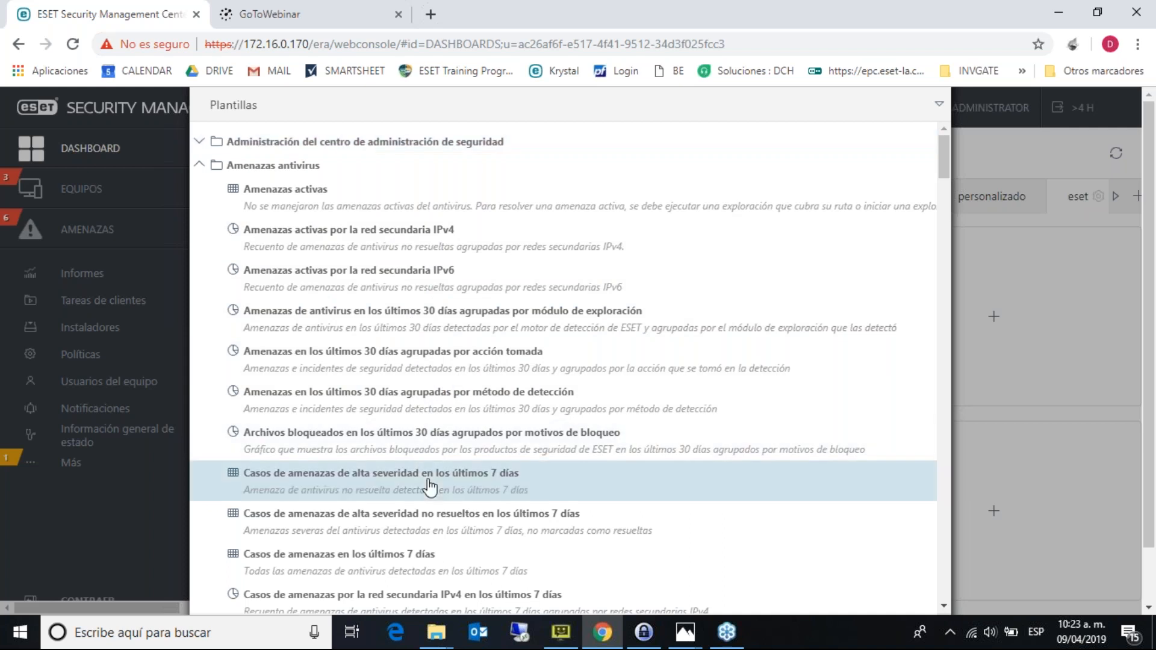
pyautogui.click(407, 574)
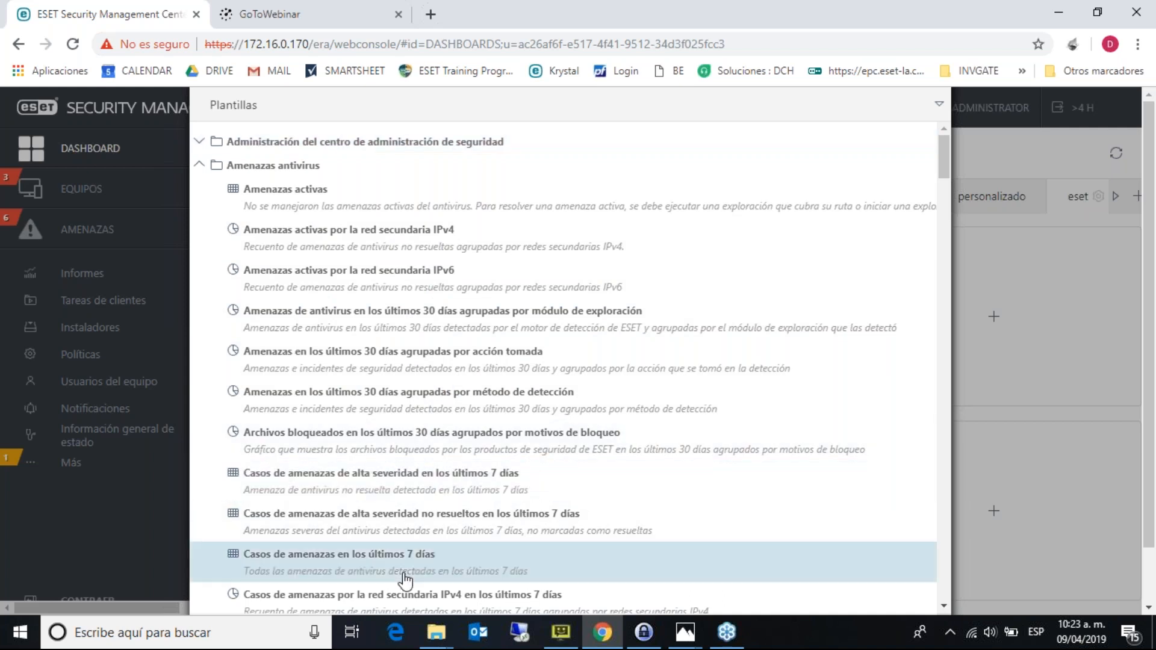
pyautogui.scroll(-2, 1023, 549)
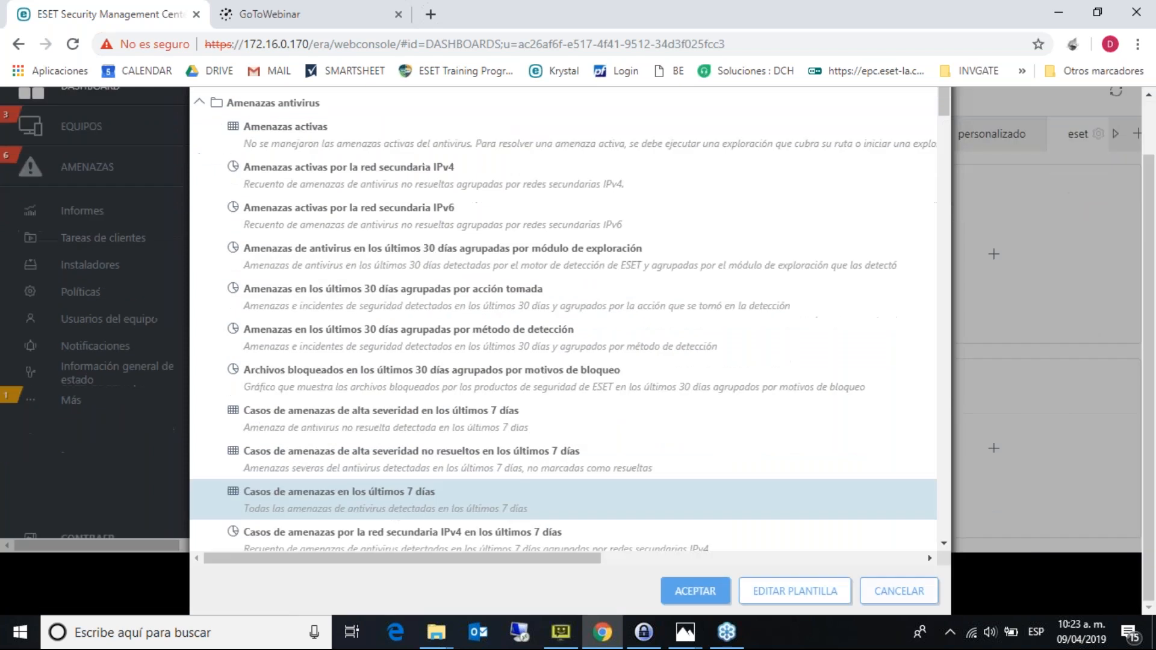
pyautogui.click(722, 591)
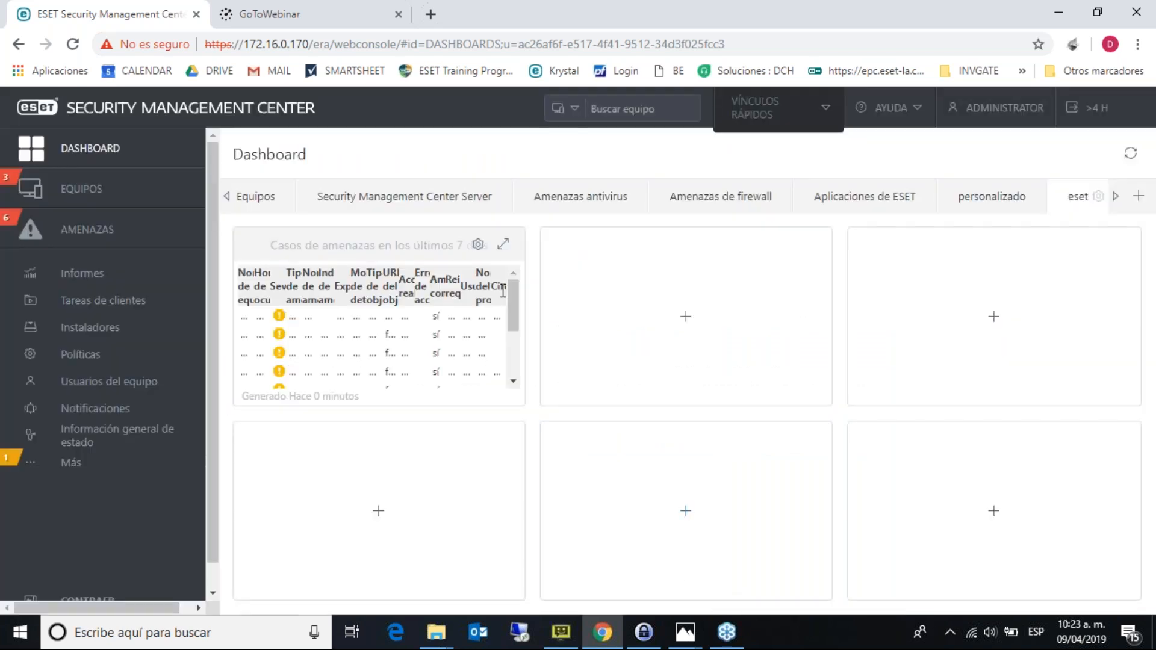
# - Stretch the threat cases widget into the cell on its right and the cell below
pyautogui.click(478, 244)
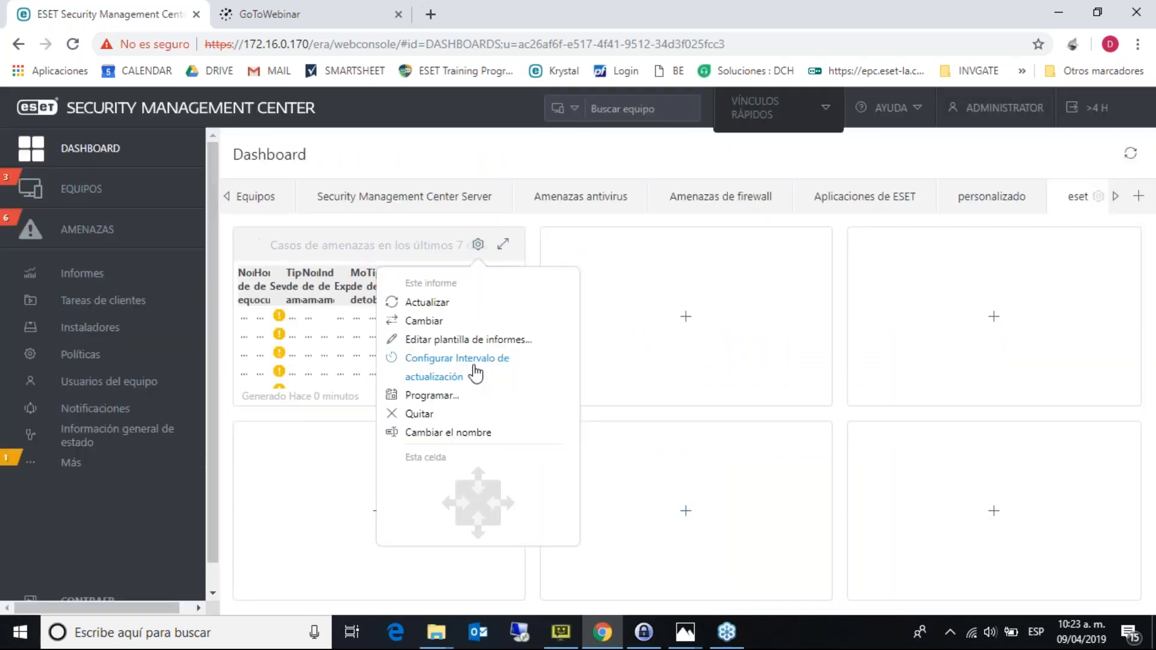
pyautogui.click(509, 503)
pyautogui.click(479, 535)
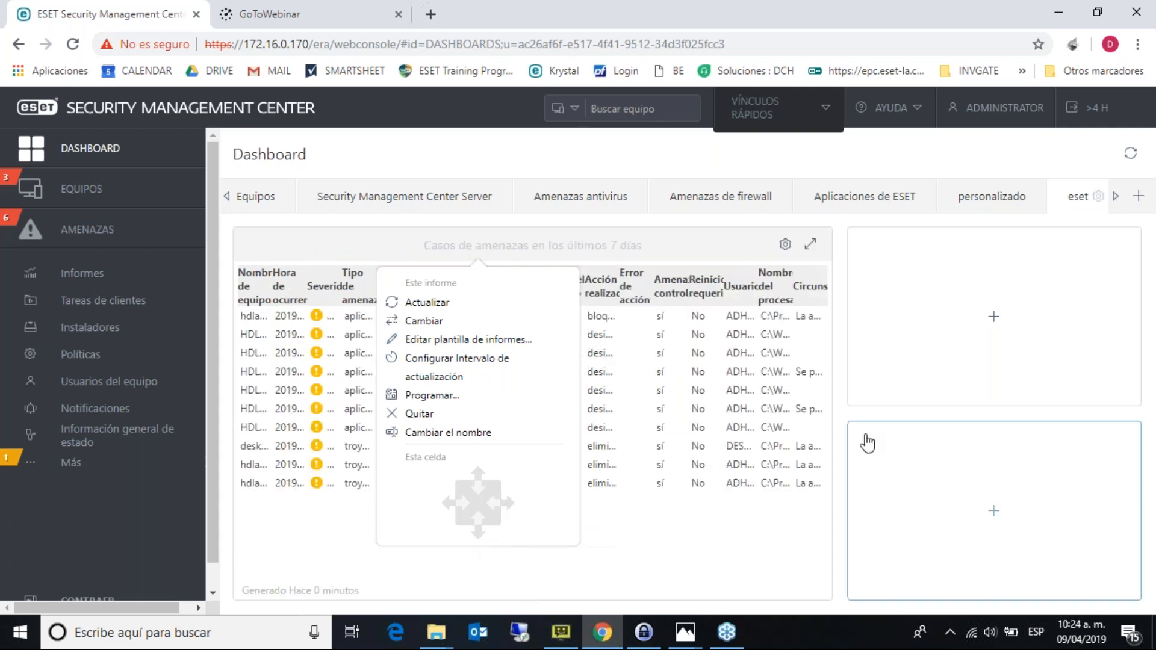
# - Fill the bottom-right cell with the blocked files by block reason report, then view the computers
pyautogui.click(867, 443)
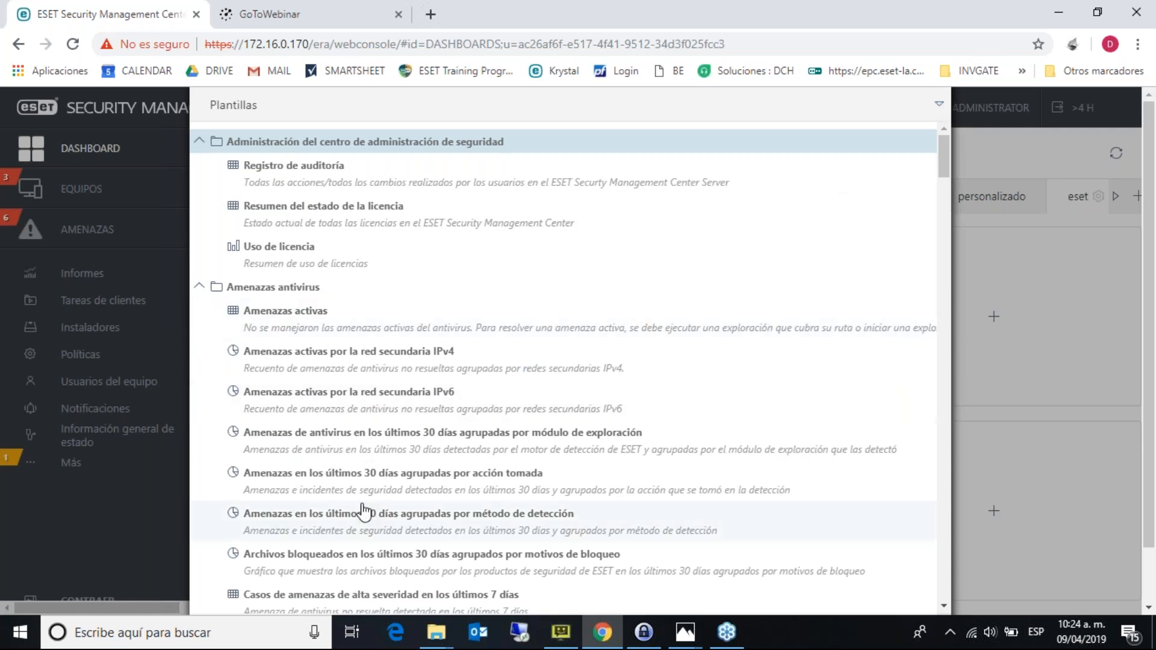
pyautogui.click(470, 552)
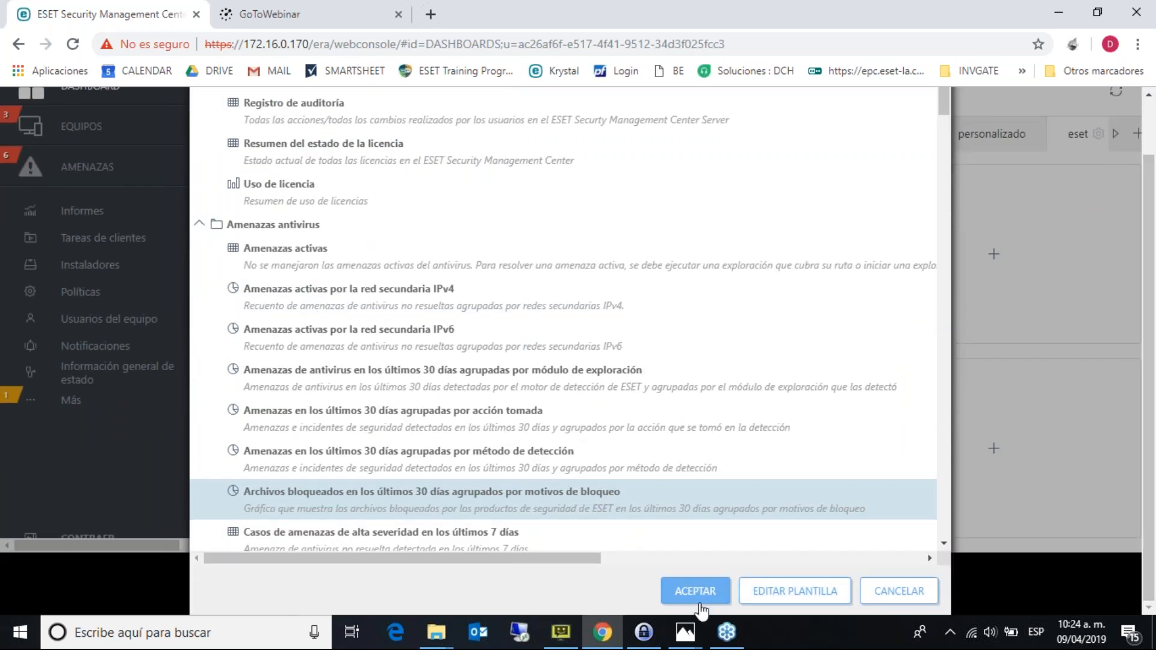
pyautogui.click(697, 598)
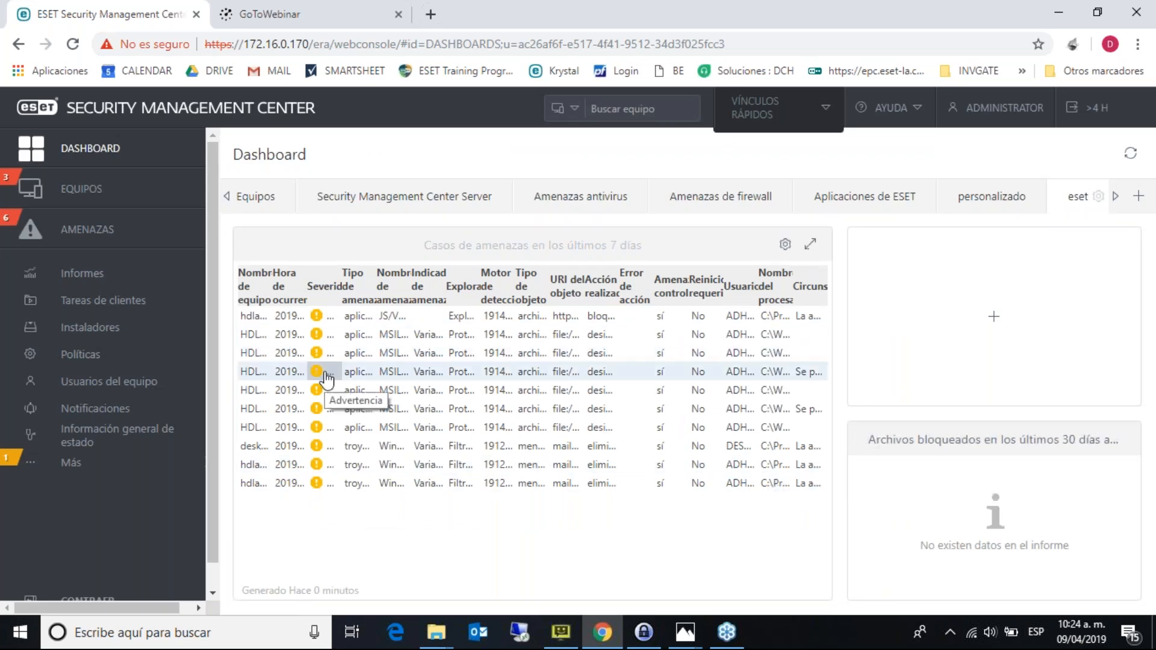
pyautogui.click(152, 212)
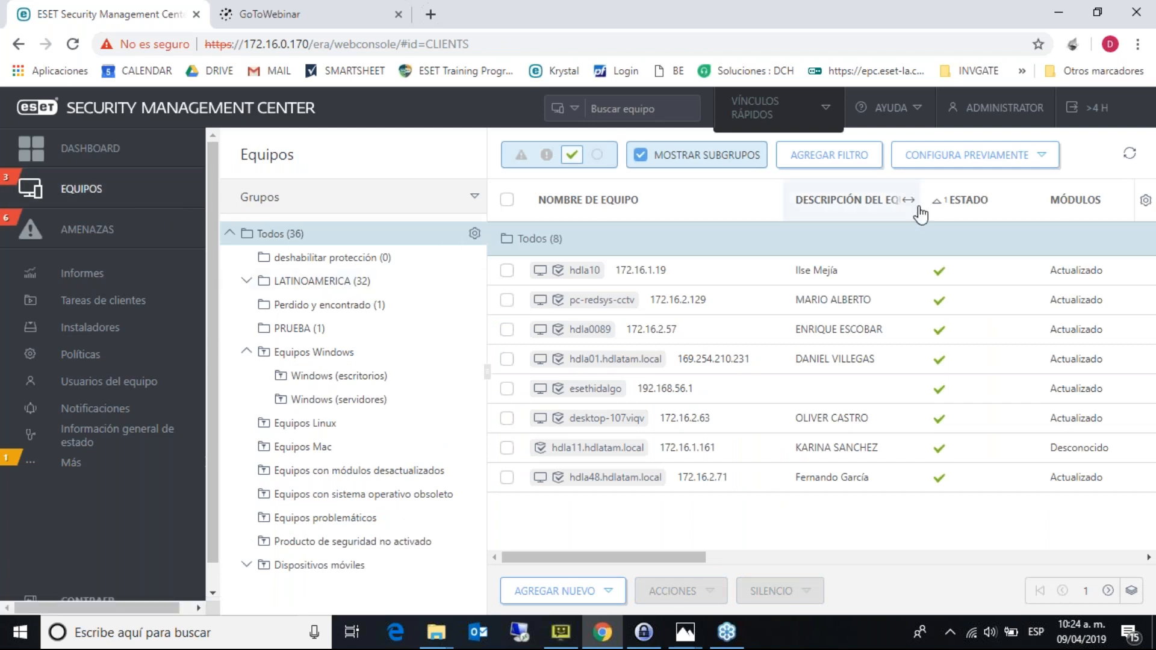
# - Drag the DESCRIPCIÓN DEL EQUIPO column narrower, toggle the Todos tree, and collapse Equipos Windows
pyautogui.moveTo(910, 205); pyautogui.dragTo(850, 205)
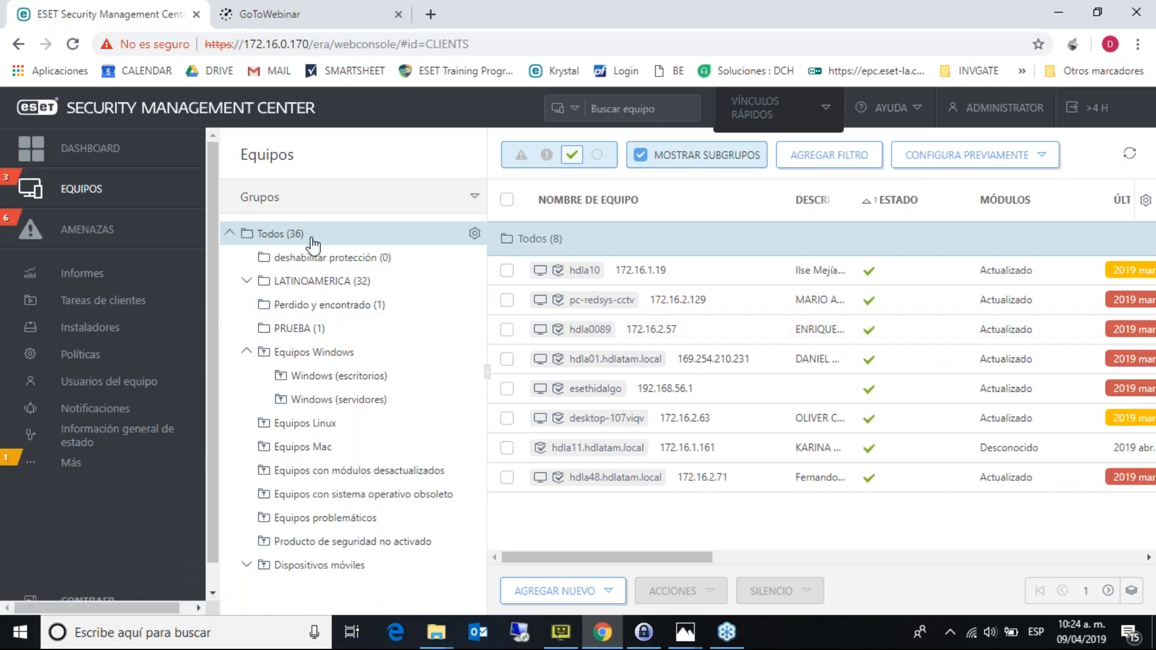
pyautogui.click(229, 234)
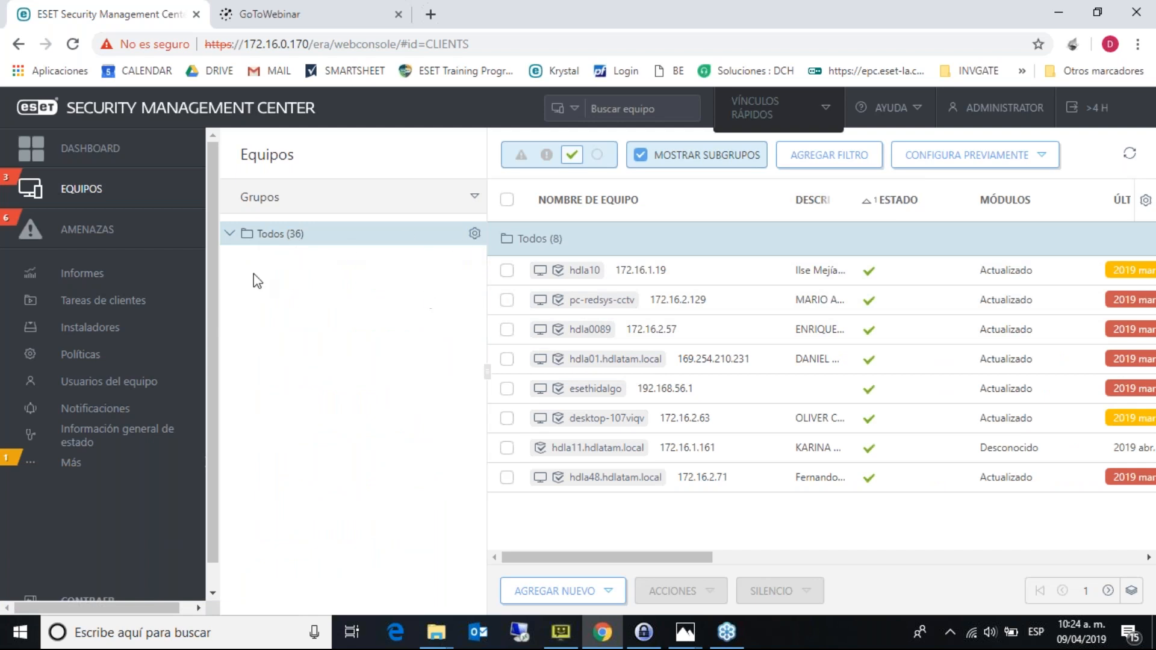
pyautogui.click(230, 235)
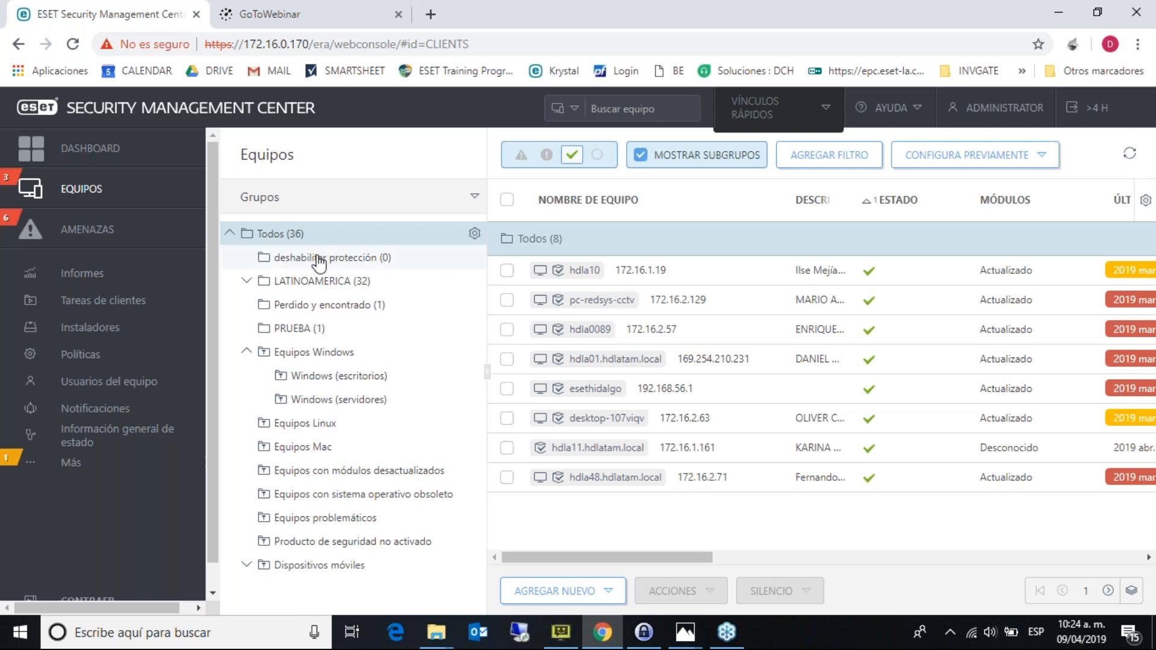
pyautogui.click(247, 351)
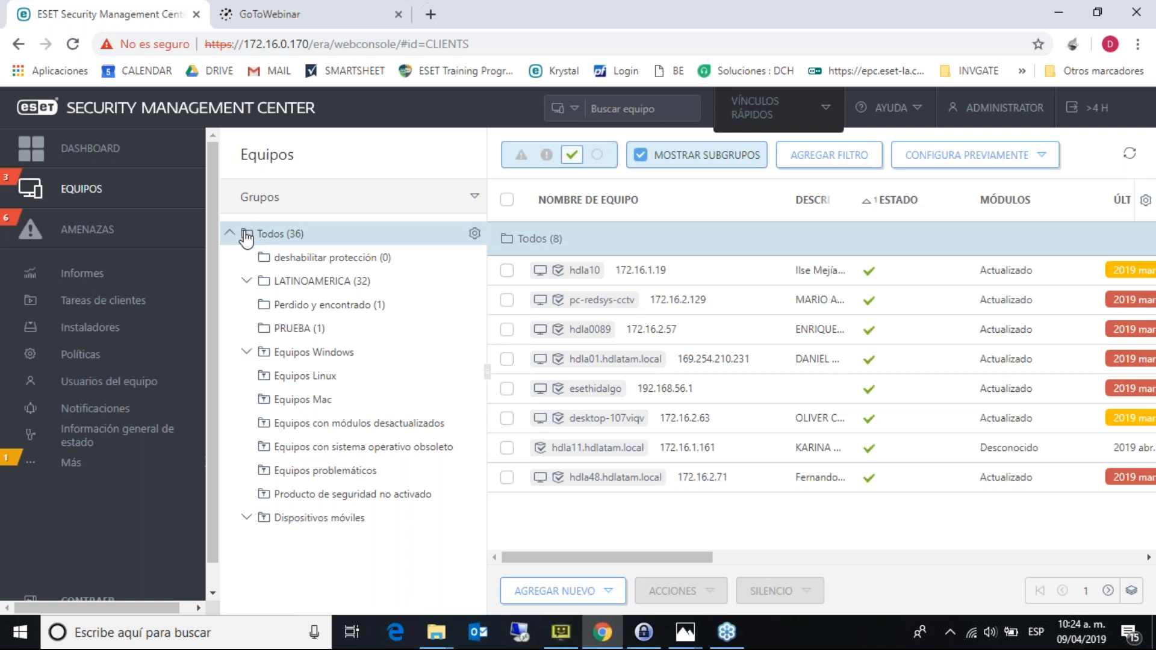
# - Add static group 'test' via the Todos gear, view its empty list, then return to Todos
pyautogui.click(474, 235)
pyautogui.click(482, 306)
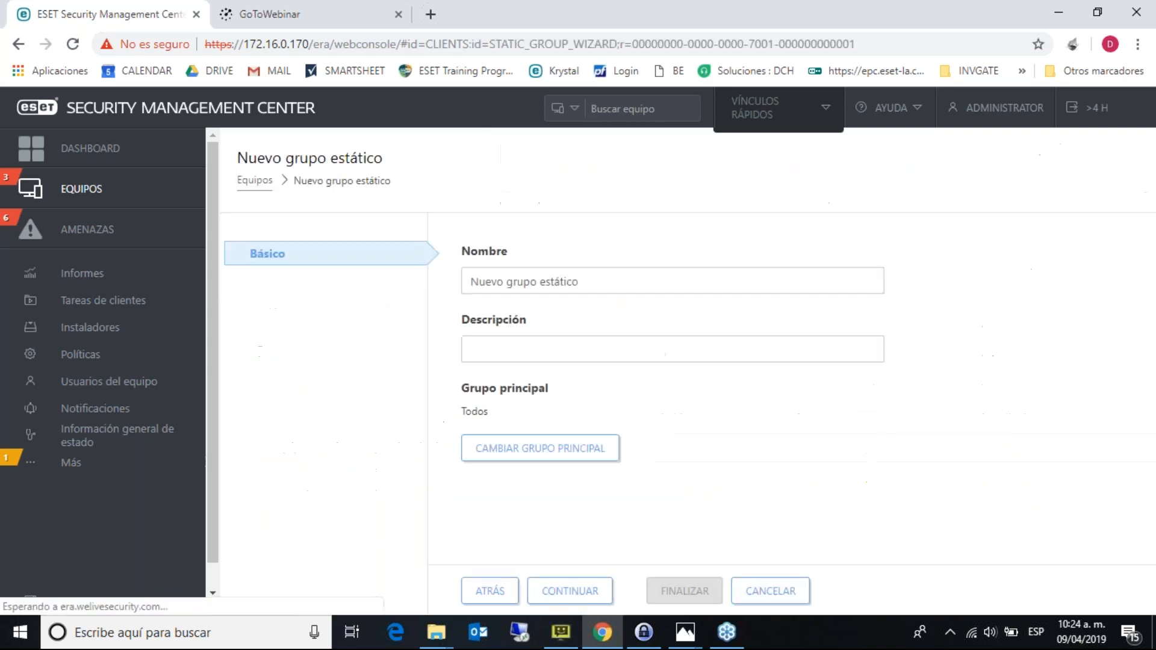
pyautogui.write('test')
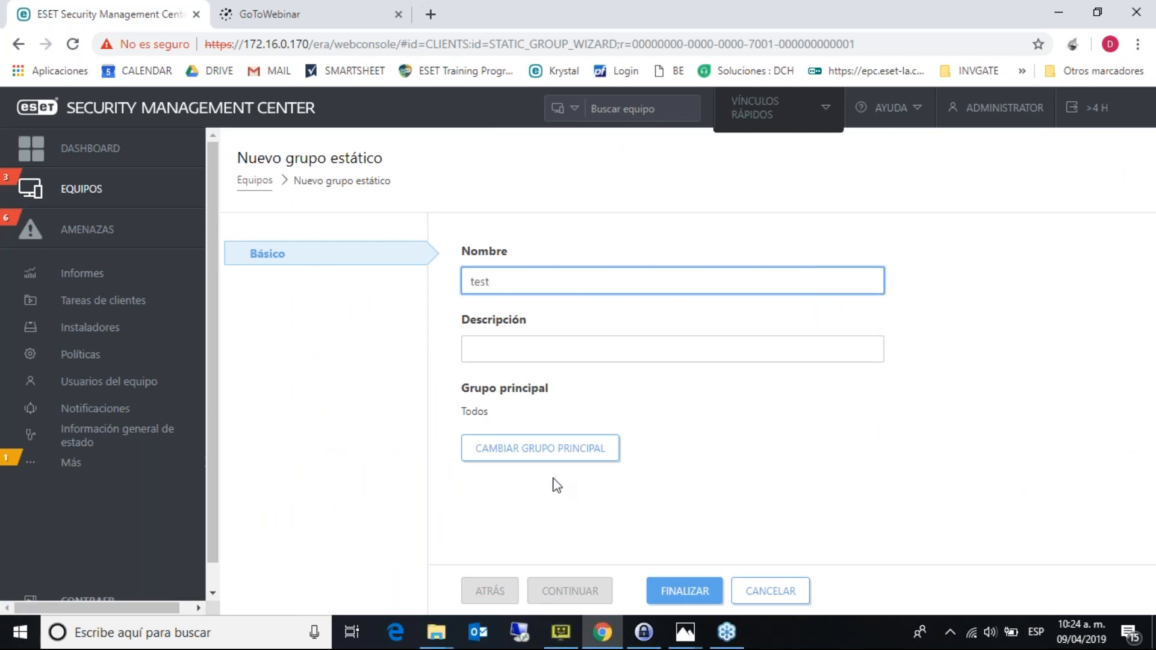
pyautogui.click(685, 596)
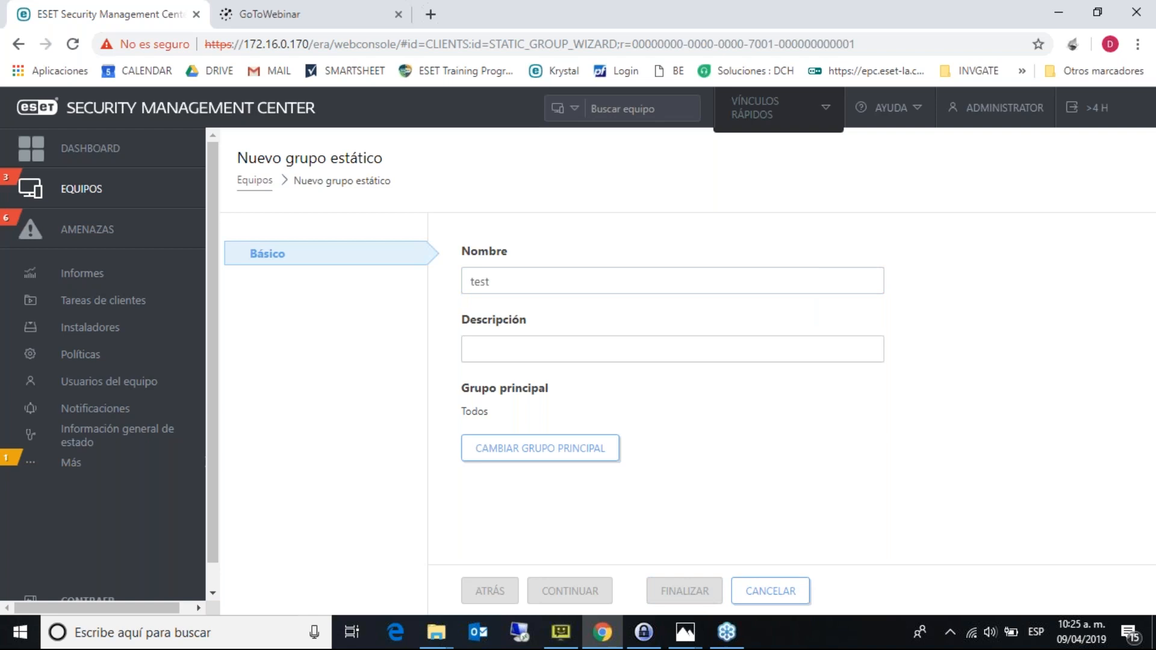
pyautogui.click(318, 356)
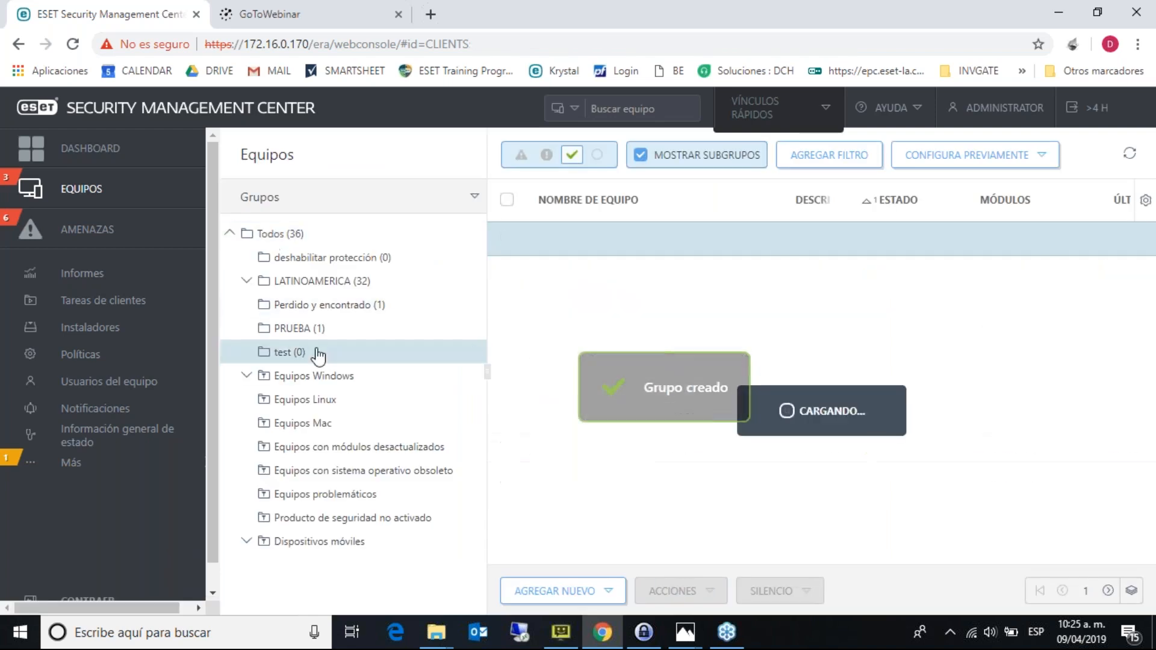
pyautogui.click(315, 238)
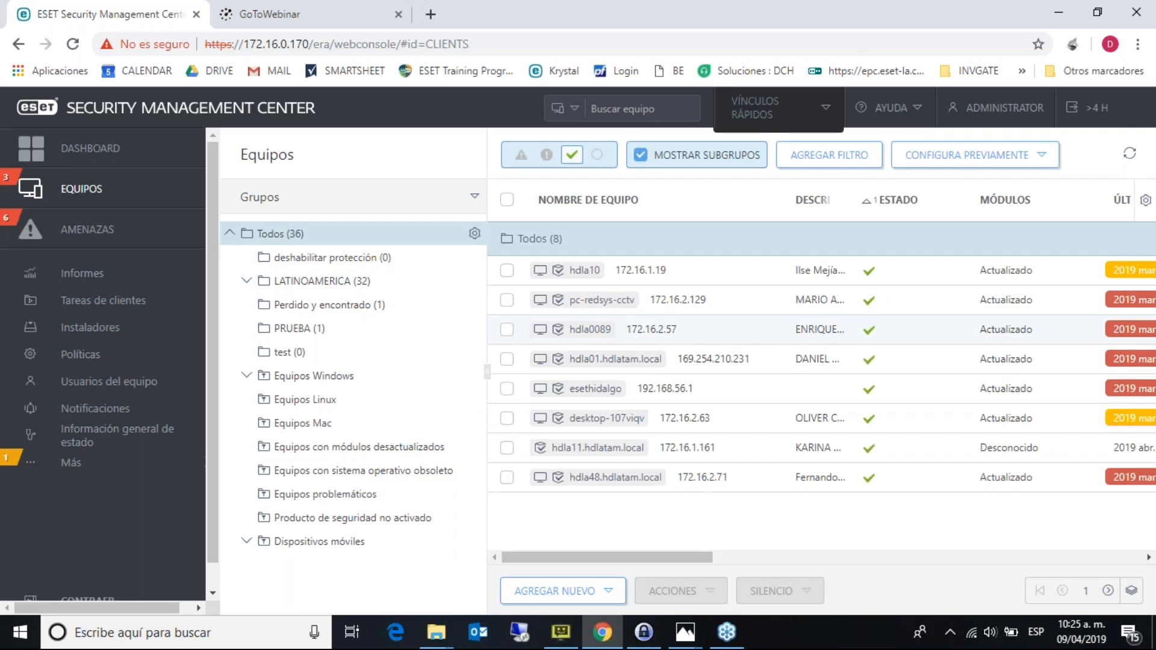
# - Move hdla01.hdlatam.local into the test group using Mover a grupo
pyautogui.rightClick(604, 360)
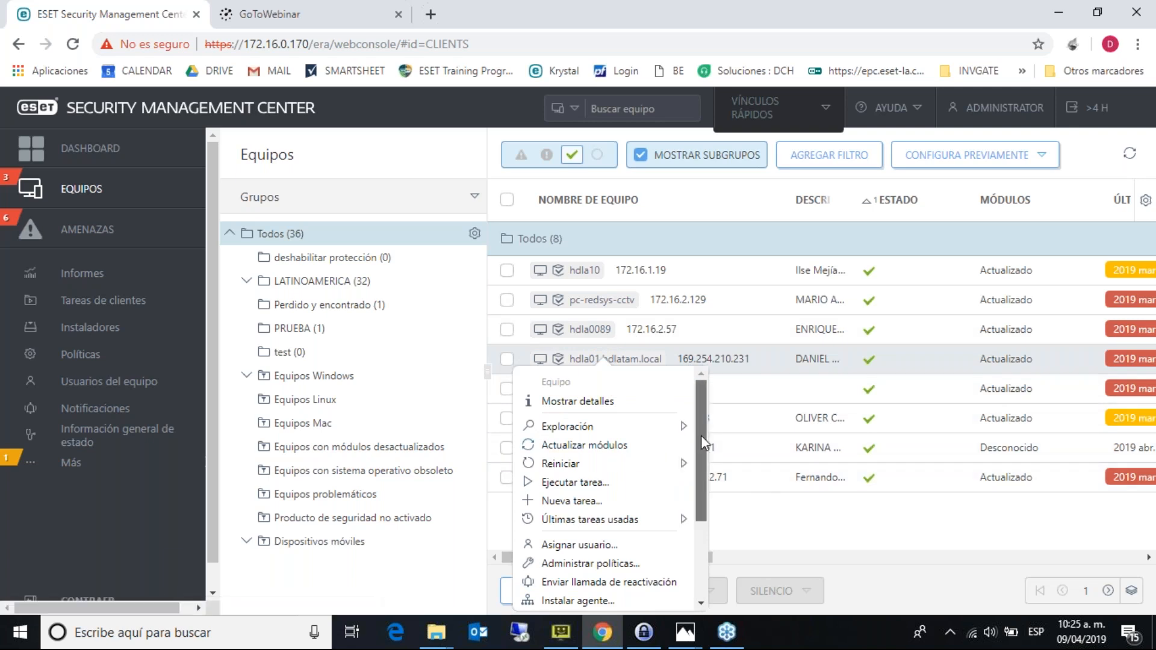
pyautogui.scroll(-3, 701, 436)
pyautogui.click(578, 539)
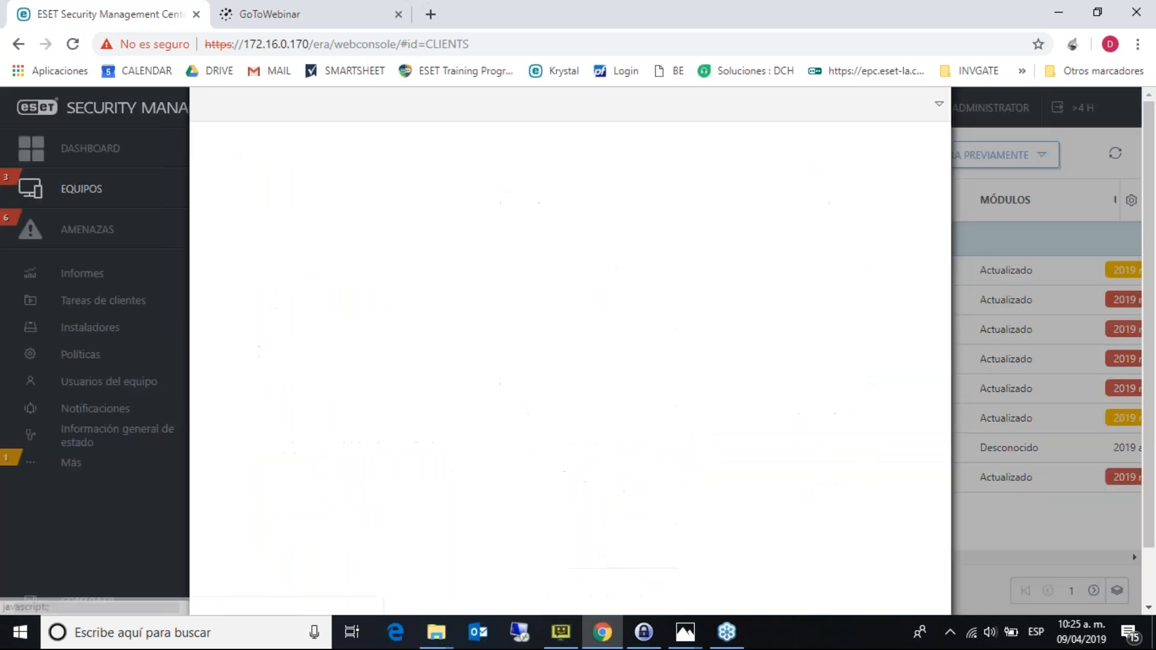
pyautogui.click(271, 265)
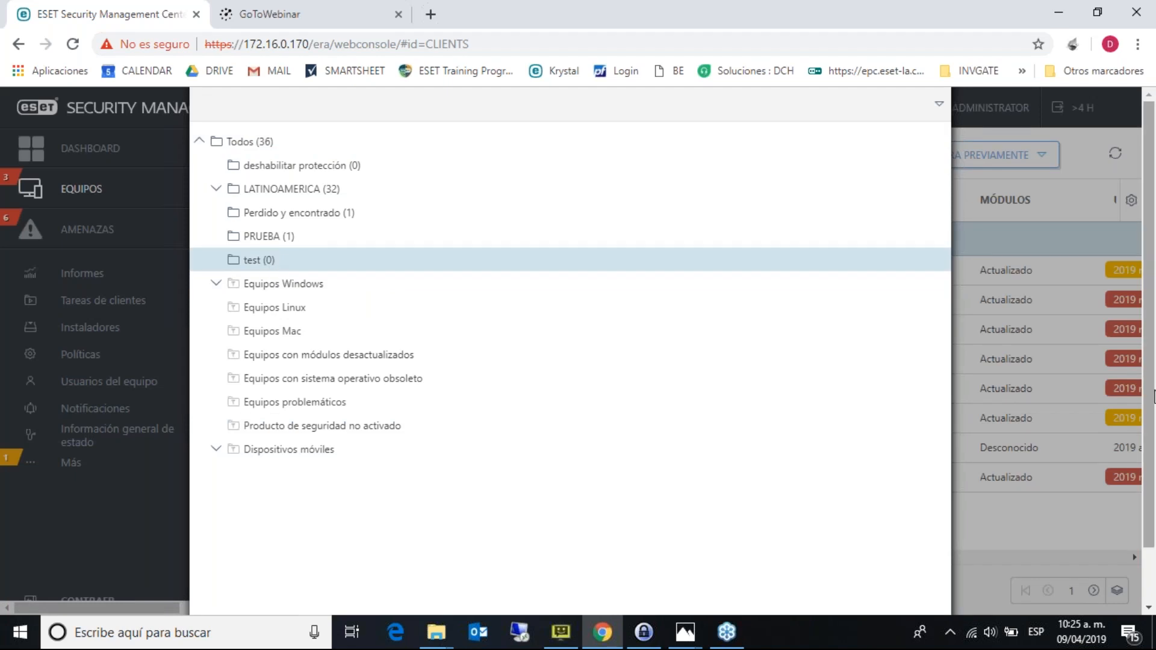
pyautogui.scroll(-1, 1153, 422)
pyautogui.scroll(-2, 1153, 449)
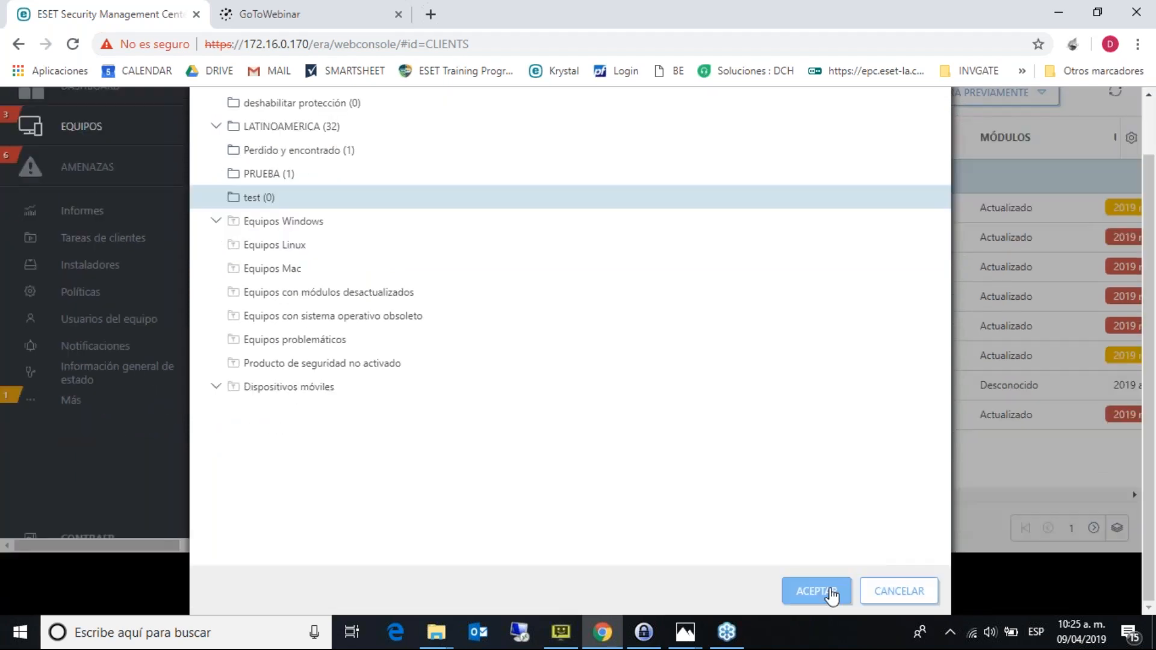
pyautogui.click(818, 592)
pyautogui.click(281, 352)
# - Drag desktop-107viqv from Todos onto the test group and confirm the move
pyautogui.click(295, 234)
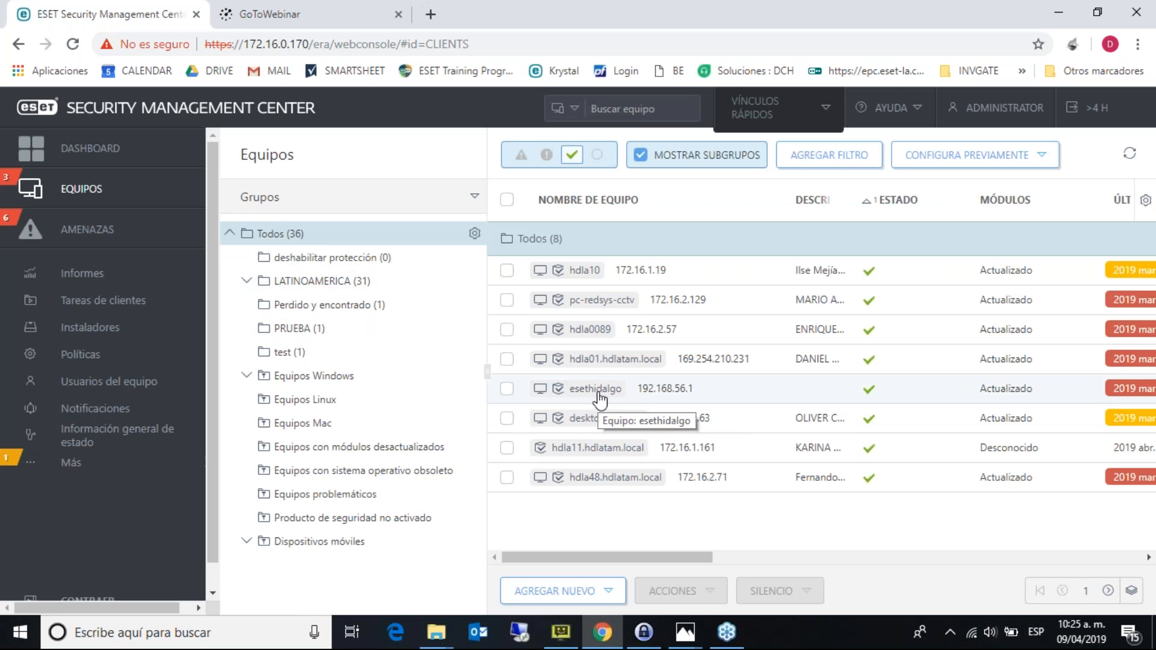
pyautogui.moveTo(600, 424); pyautogui.dragTo(290, 356)
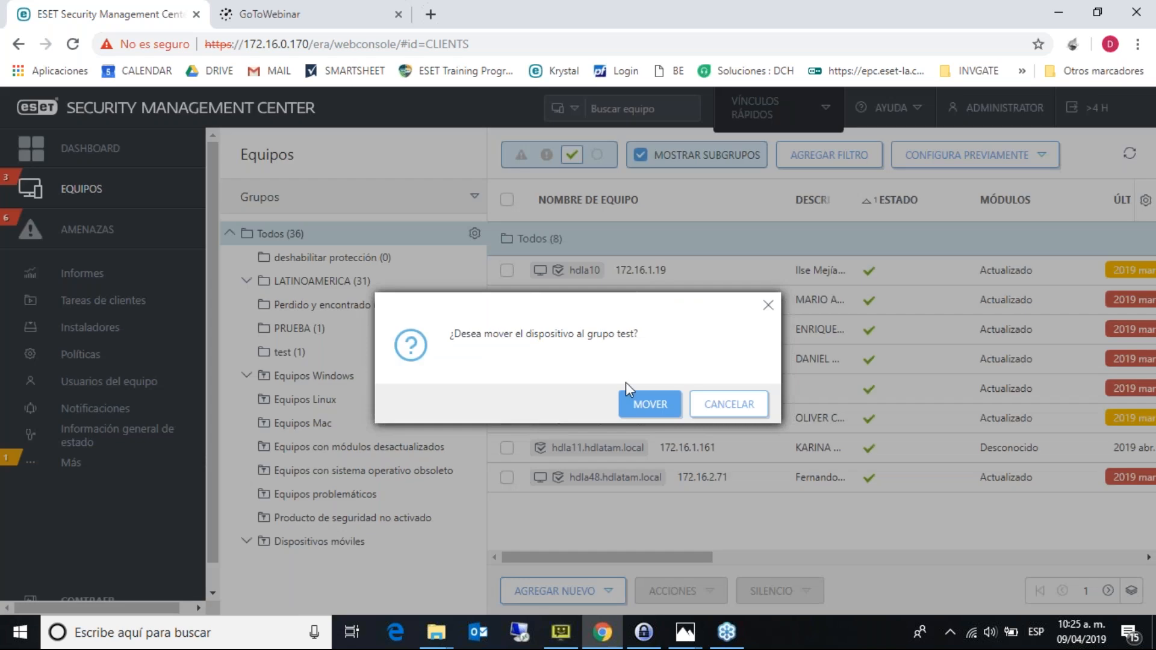
pyautogui.click(639, 401)
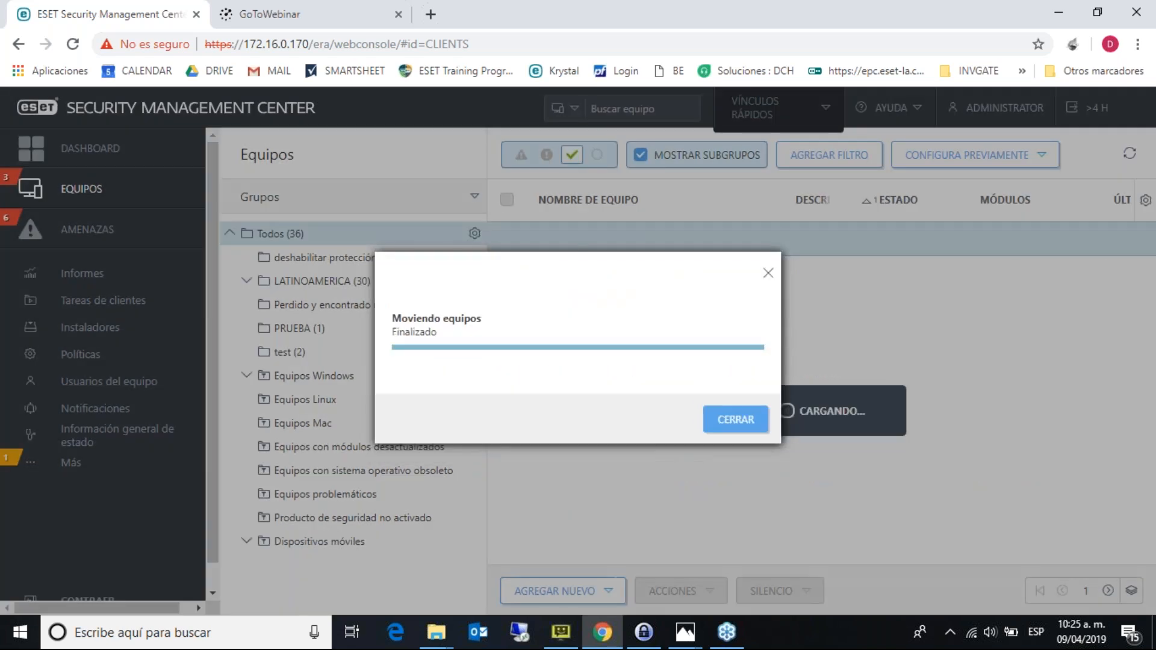
pyautogui.click(735, 419)
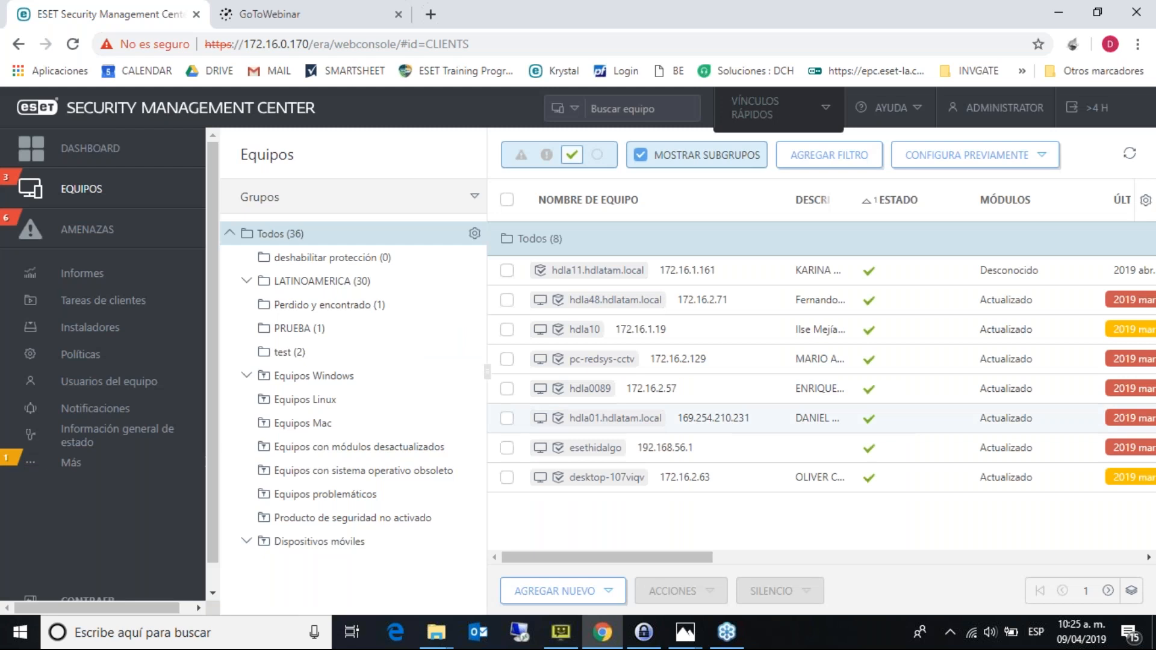
pyautogui.click(282, 378)
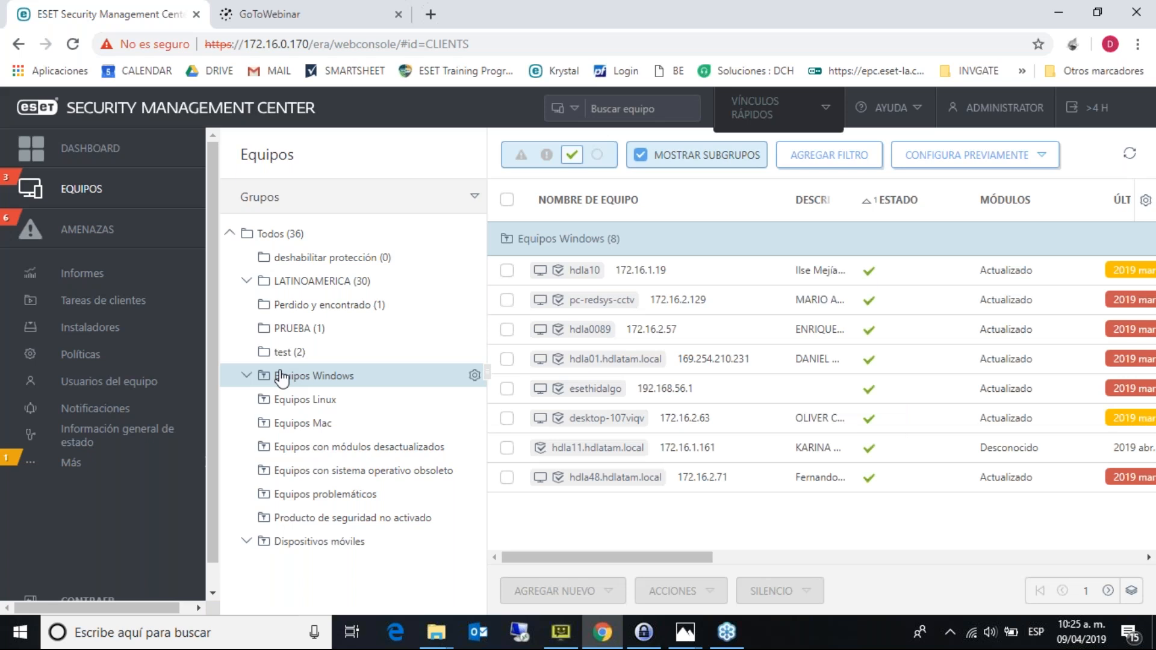
# - Open Plantillas de grupos dinámicos from the Más menu and scroll through the templates
pyautogui.click(75, 466)
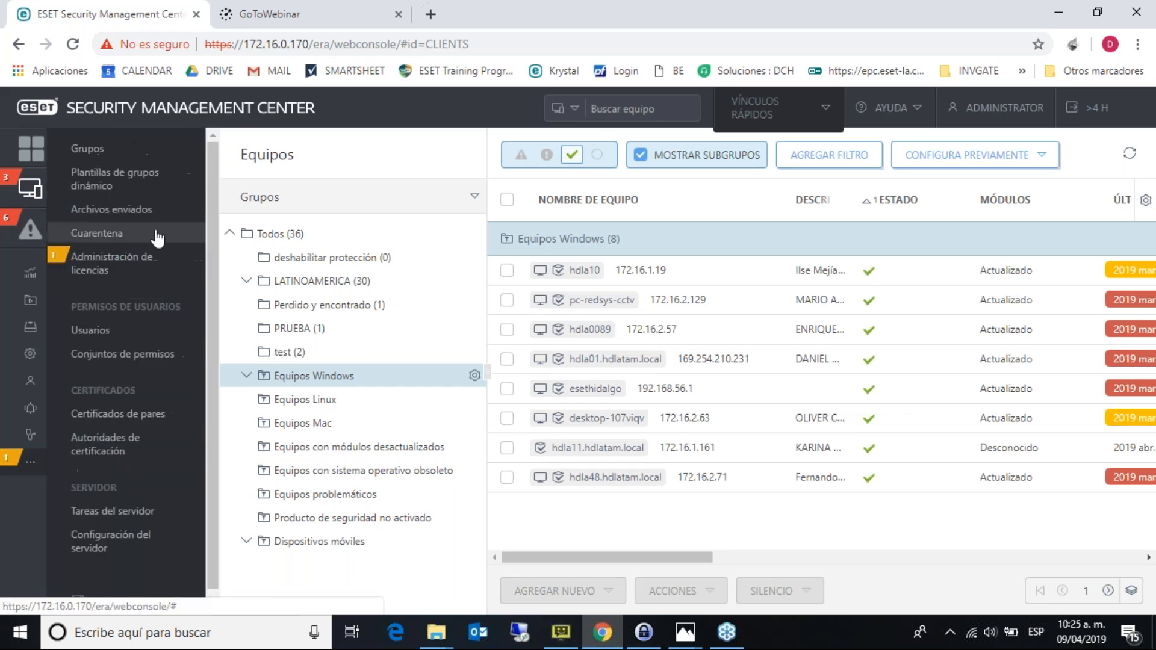
pyautogui.click(163, 179)
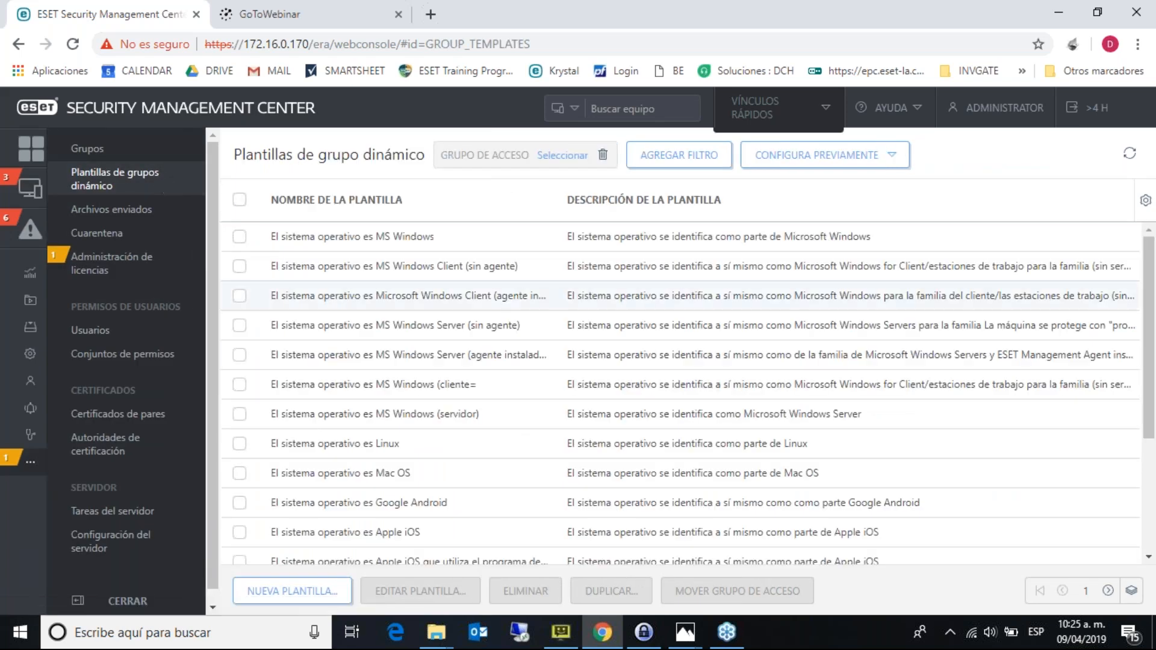
pyautogui.moveTo(1152, 361); pyautogui.dragTo(1155, 472)
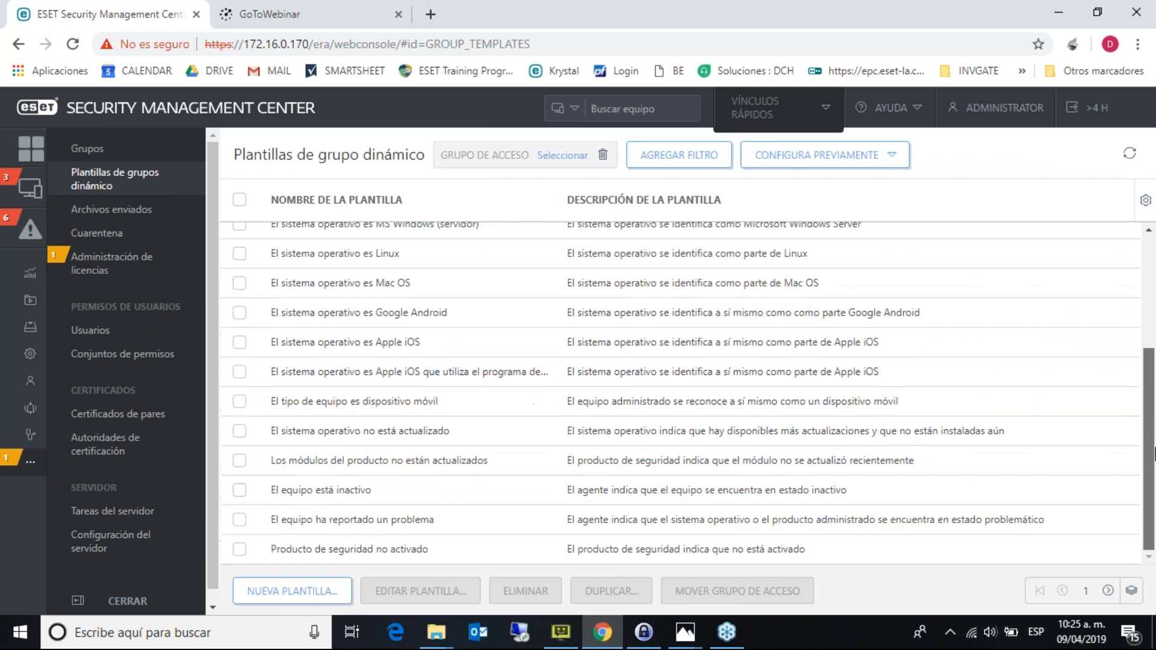
pyautogui.scroll(3, 1155, 471)
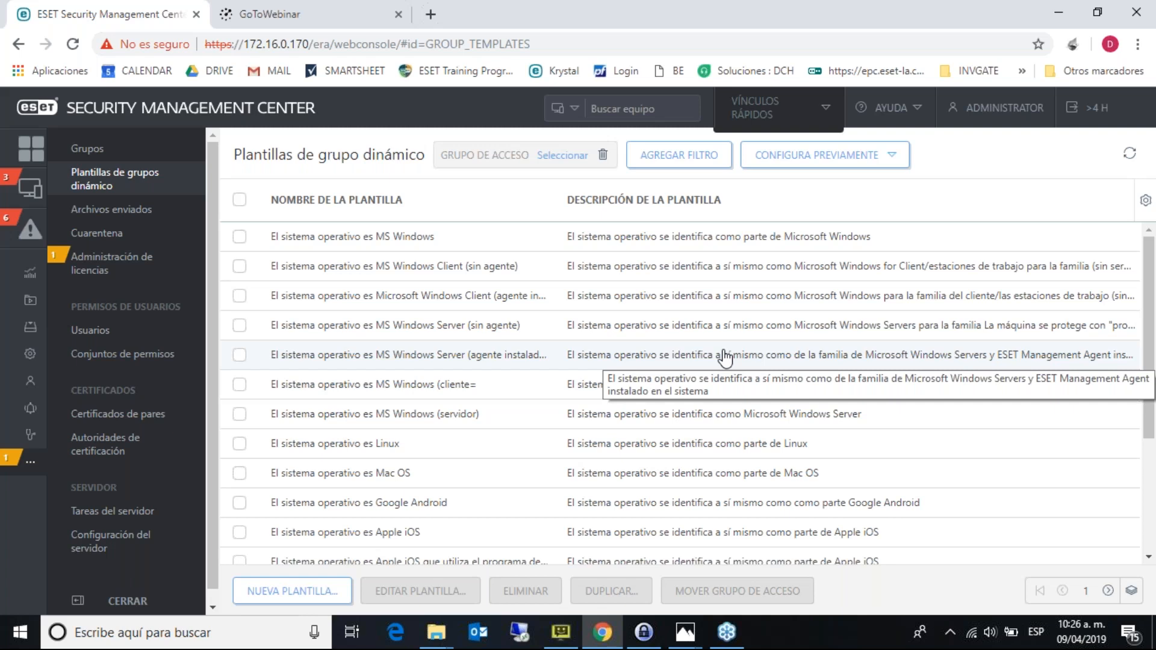
# - Start a dynamic group template named 'test', keep the AND operation, and begin adding a rule
pyautogui.click(333, 592)
pyautogui.write('test')
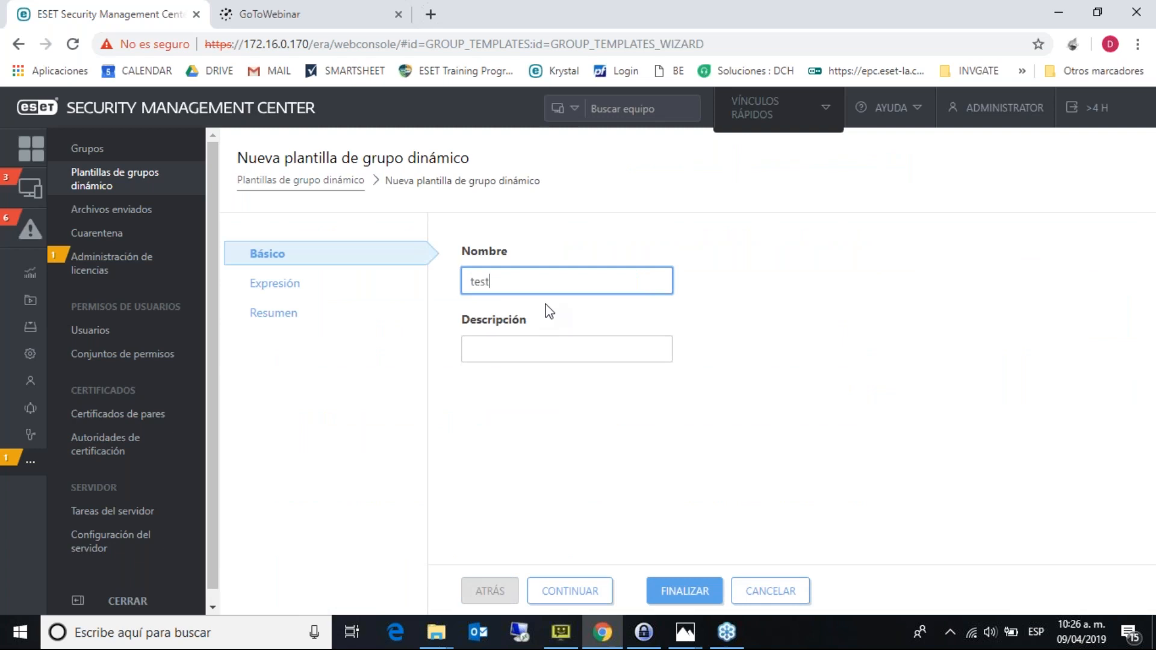
pyautogui.click(571, 591)
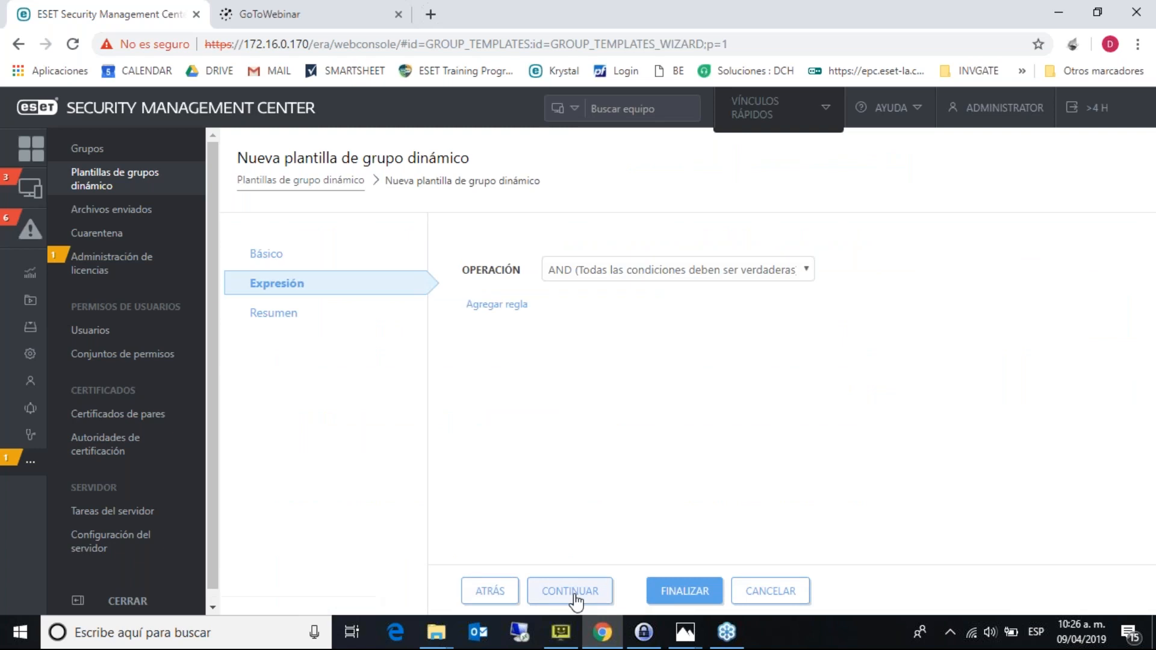
pyautogui.click(696, 266)
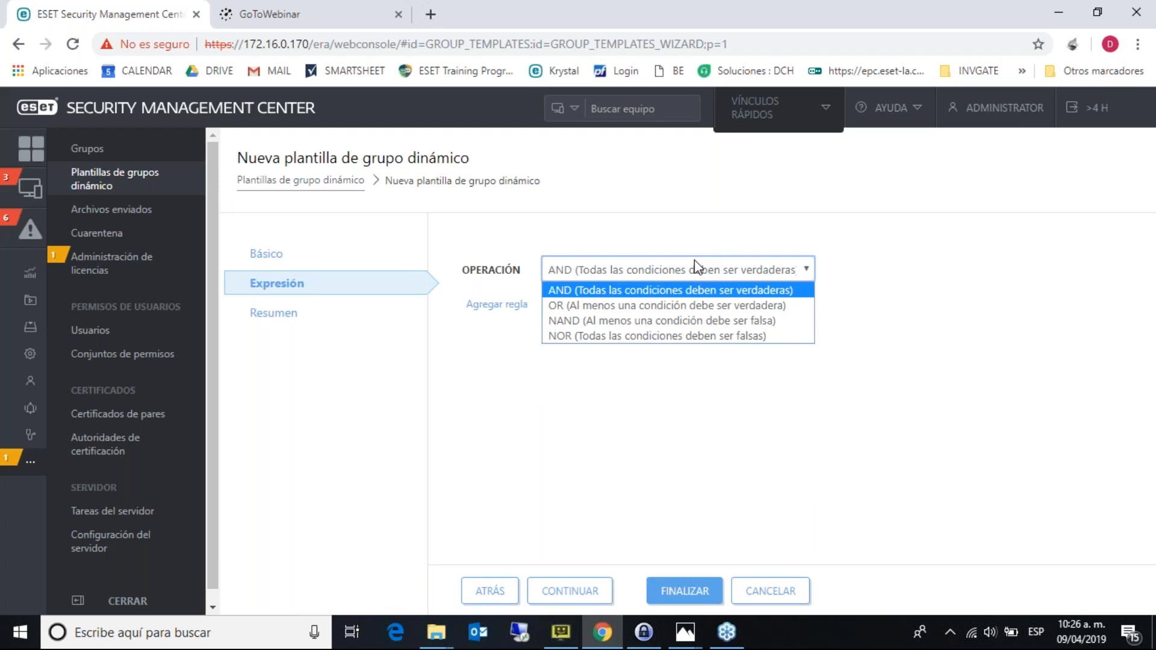
pyautogui.click(697, 267)
pyautogui.click(512, 307)
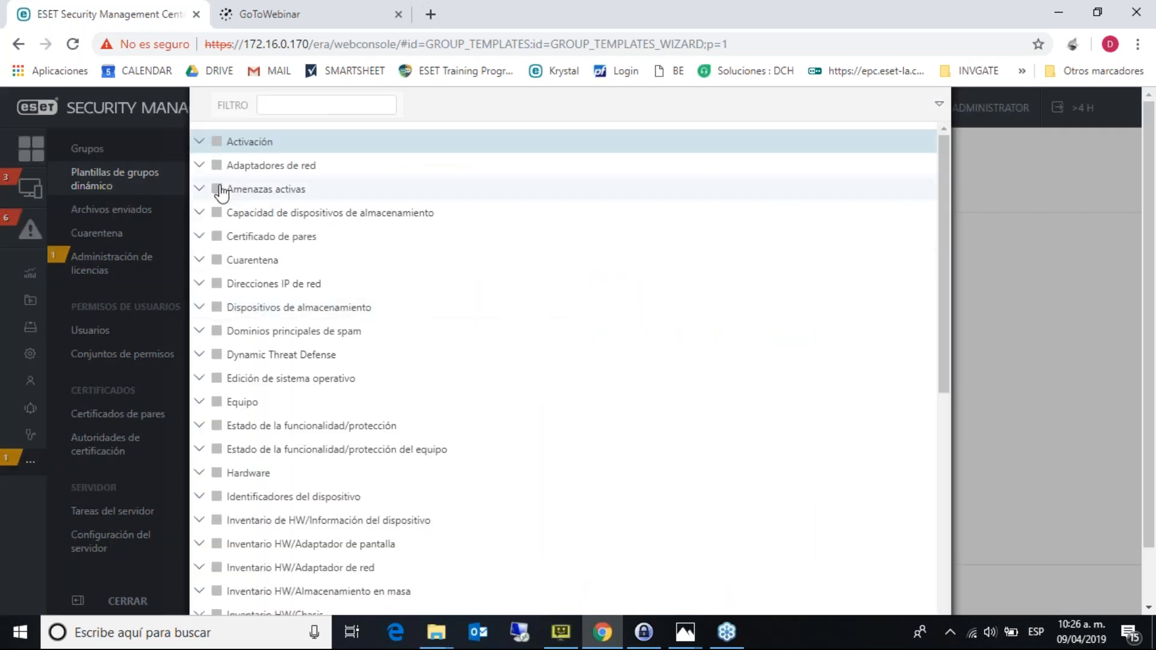
# - Browse Adaptadores de red, Direcciones IP de red and Equipo conditions, then expand Hardware and Inventario HW/RAM
pyautogui.click(201, 167)
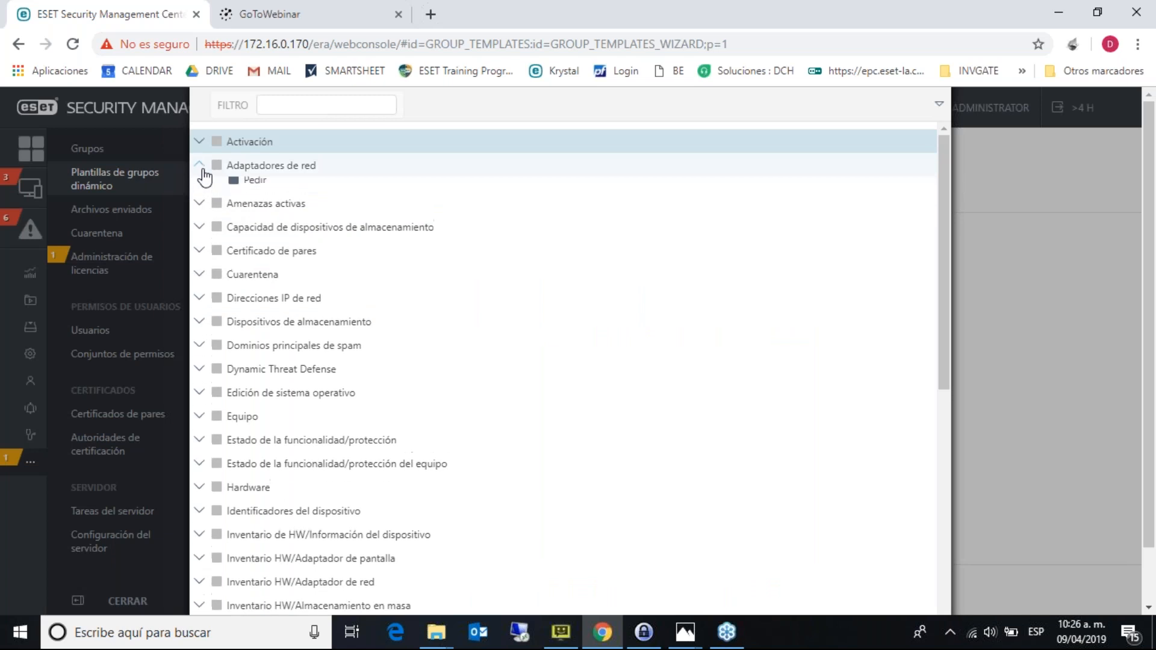
pyautogui.click(201, 167)
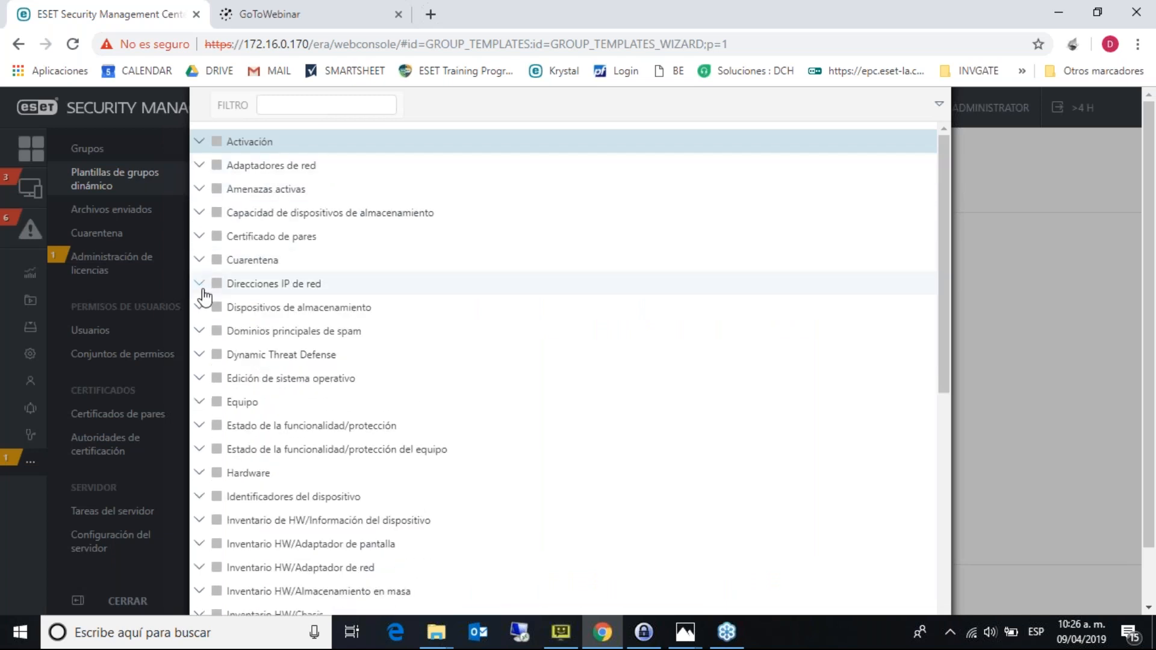
pyautogui.click(200, 285)
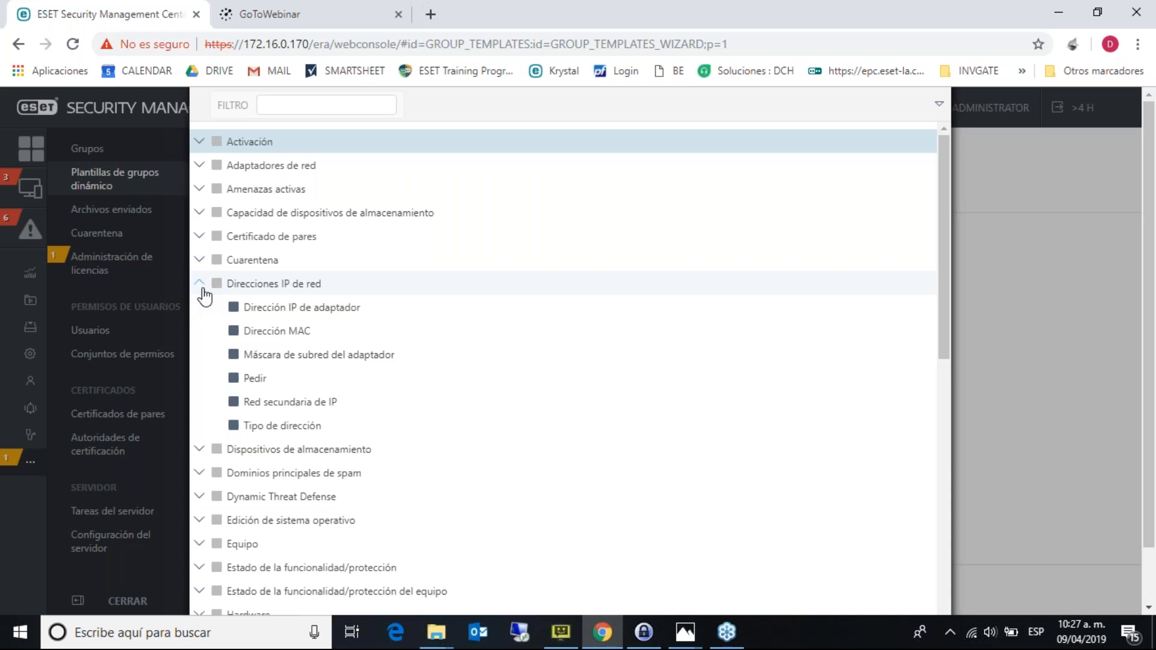
pyautogui.click(204, 290)
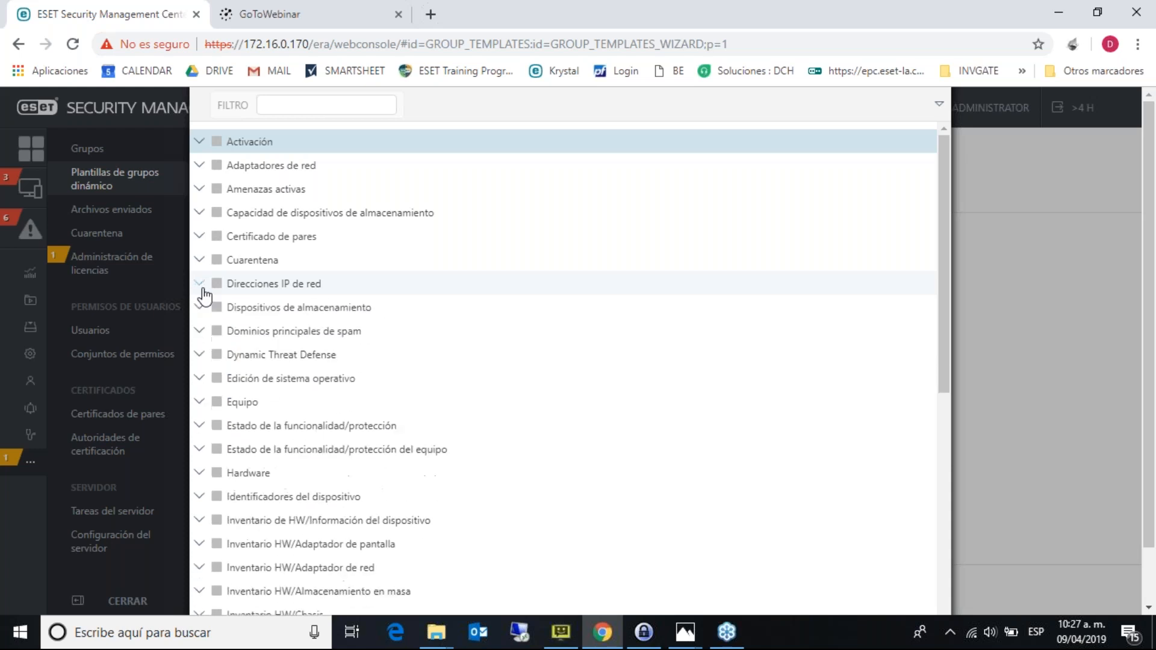
pyautogui.click(203, 403)
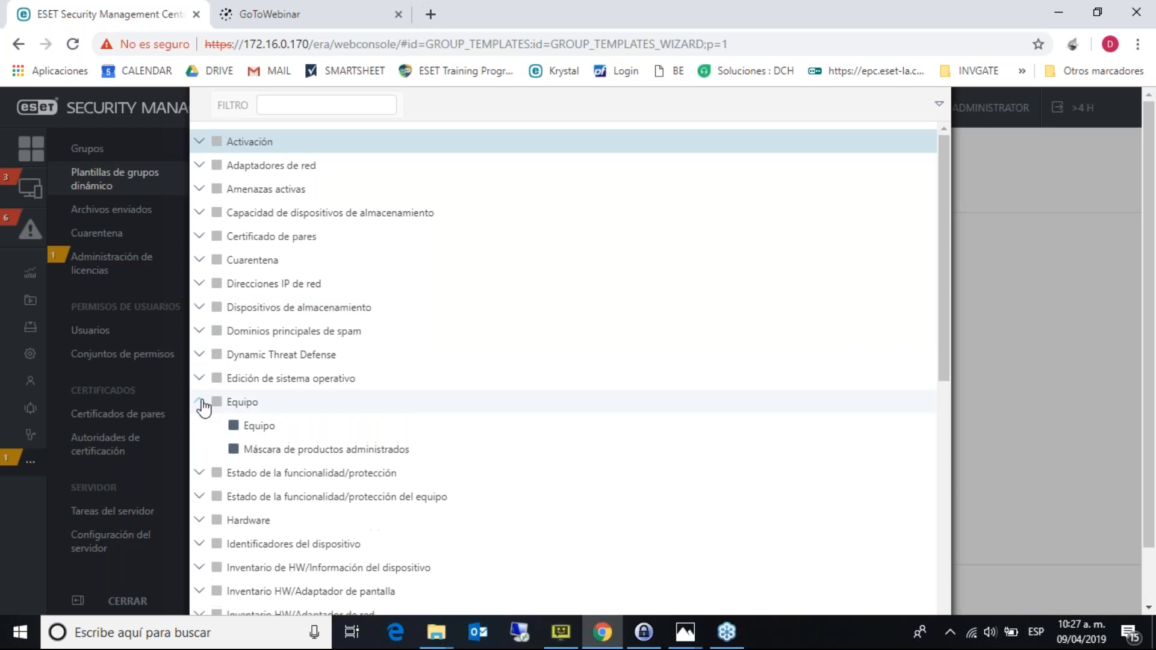
pyautogui.click(244, 428)
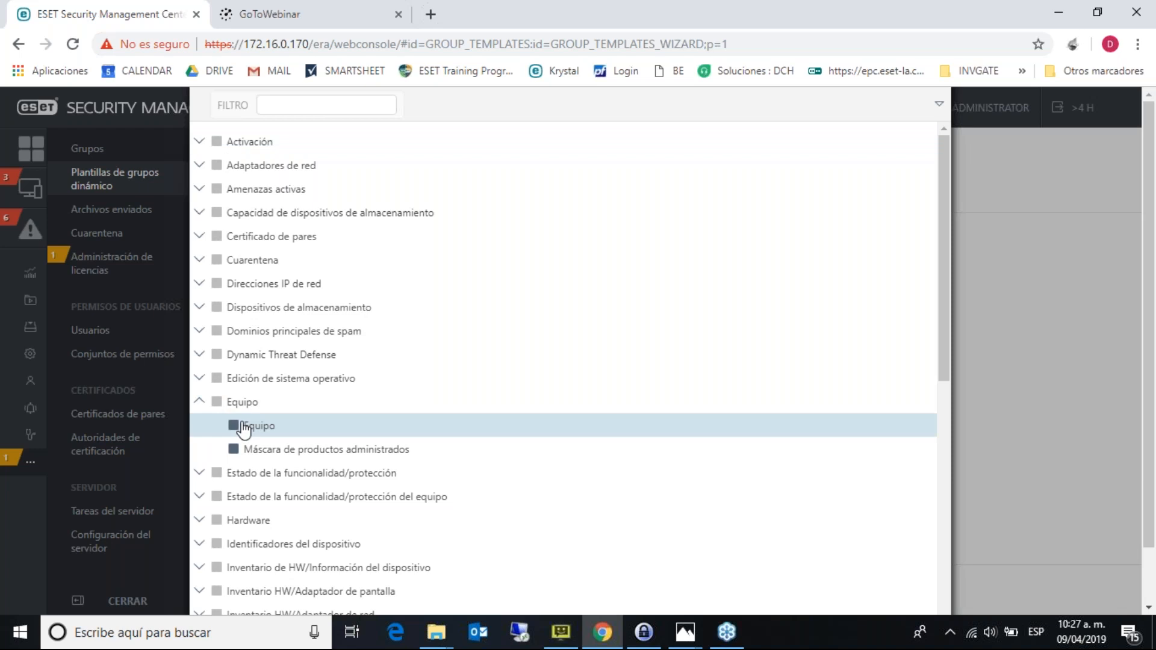
pyautogui.click(199, 401)
pyautogui.click(201, 474)
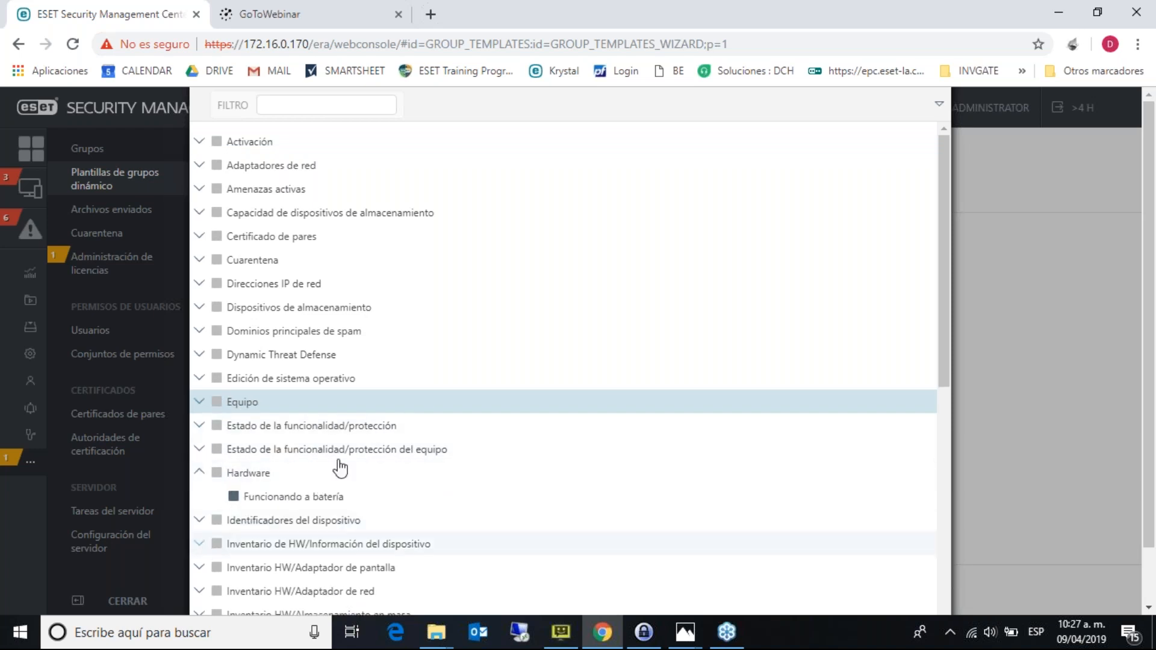
pyautogui.moveTo(939, 289); pyautogui.dragTo(938, 379)
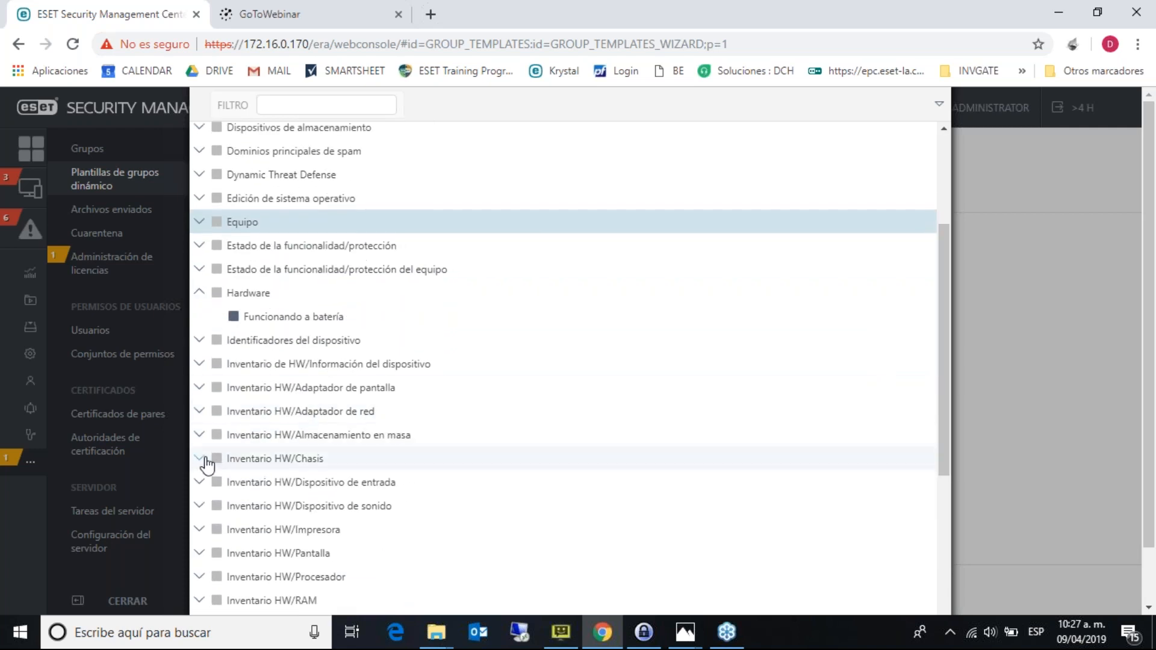
pyautogui.click(201, 601)
pyautogui.moveTo(941, 391); pyautogui.dragTo(945, 472)
pyautogui.click(310, 350)
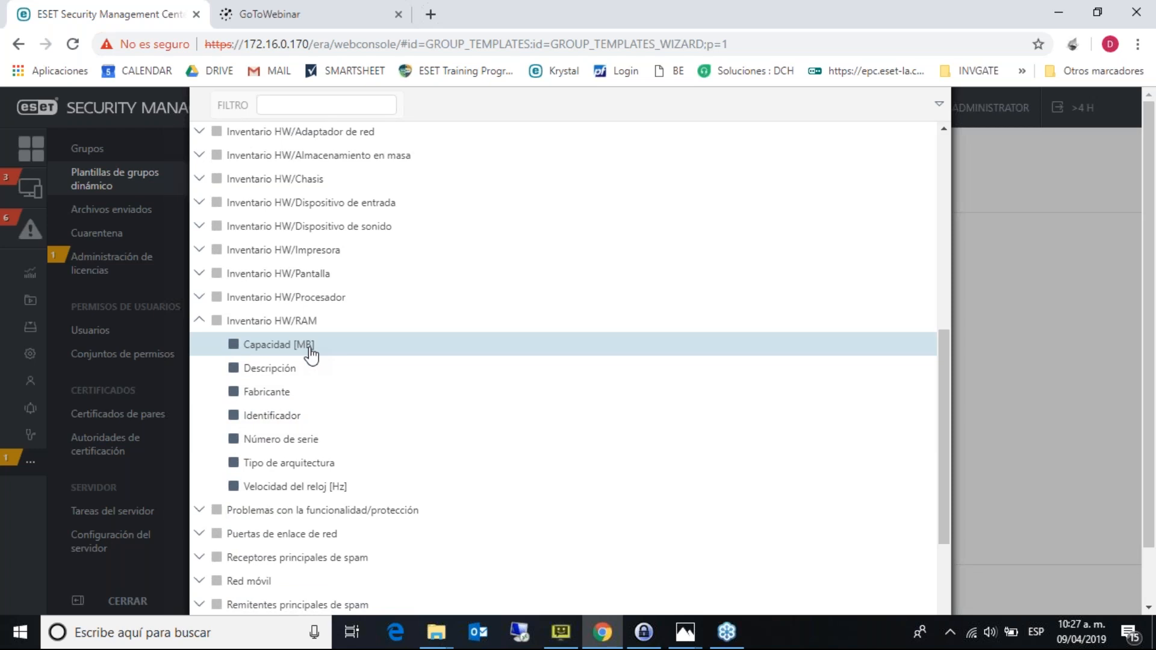
pyautogui.click(202, 321)
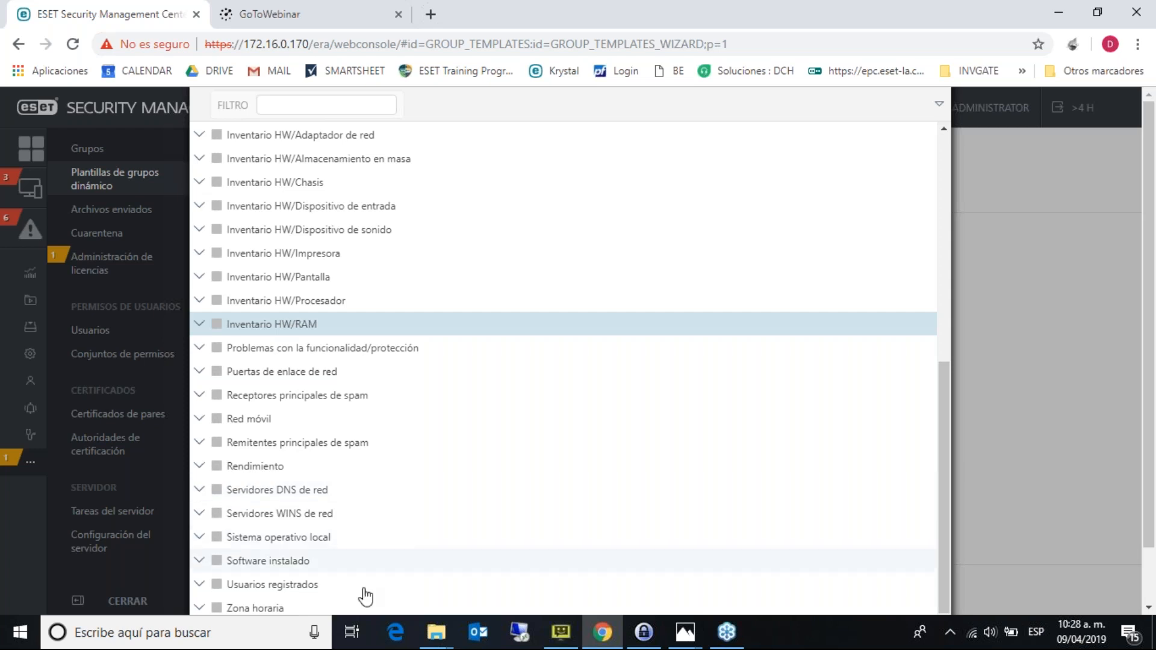
pyautogui.click(199, 560)
pyautogui.moveTo(947, 450); pyautogui.dragTo(949, 519)
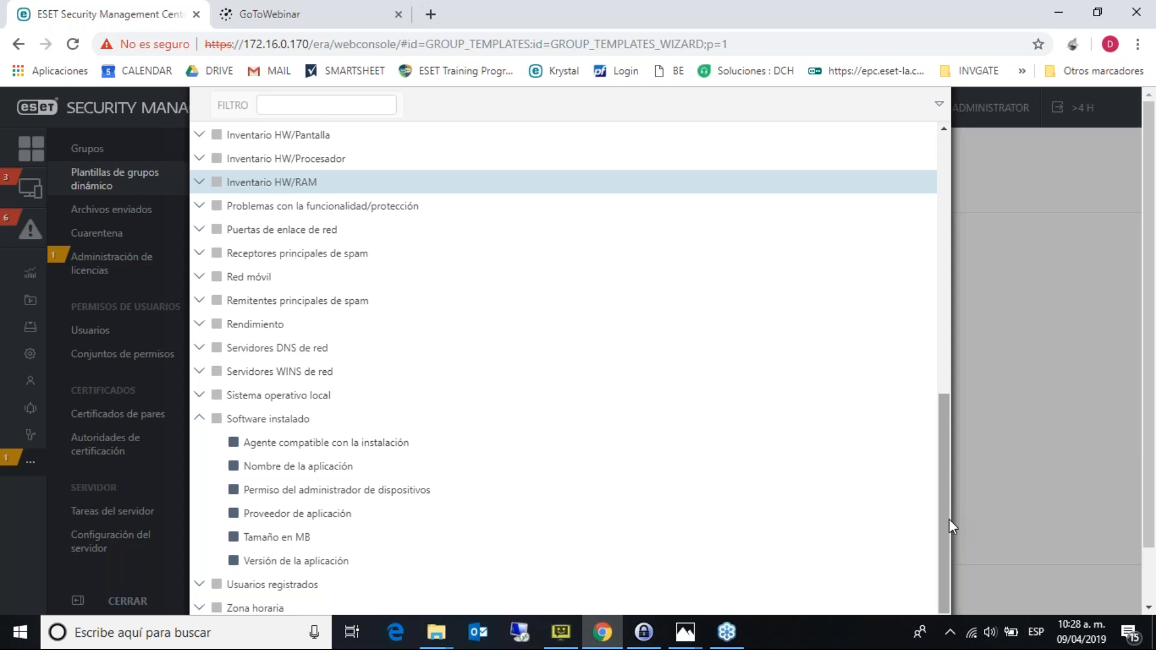
pyautogui.click(299, 470)
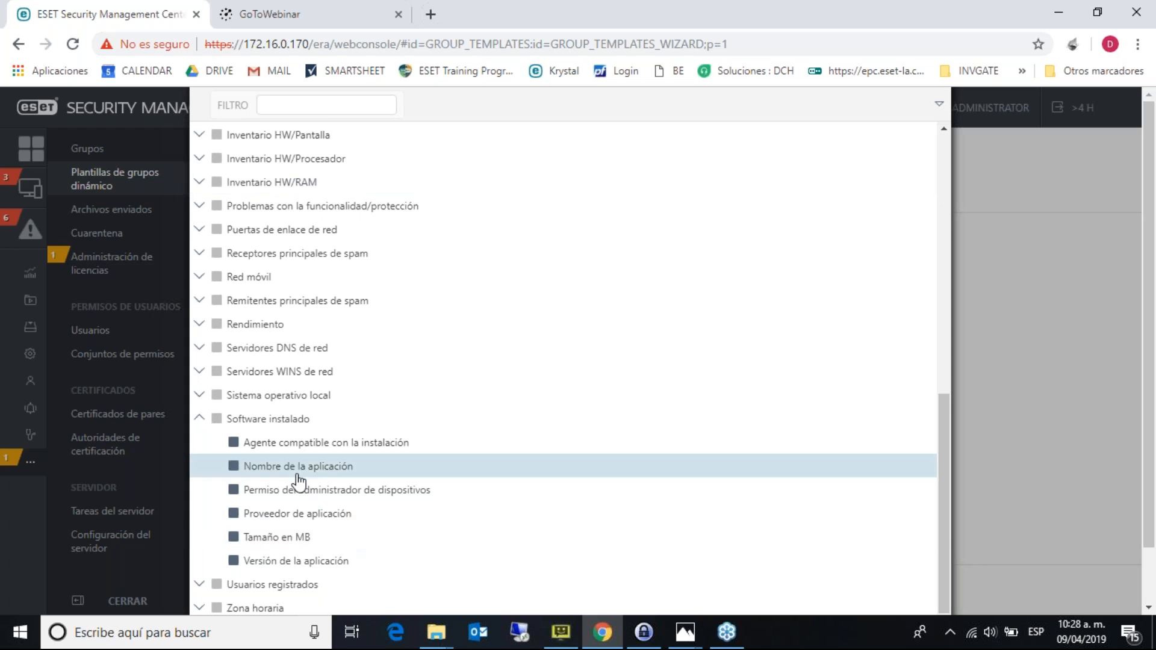
pyautogui.click(203, 420)
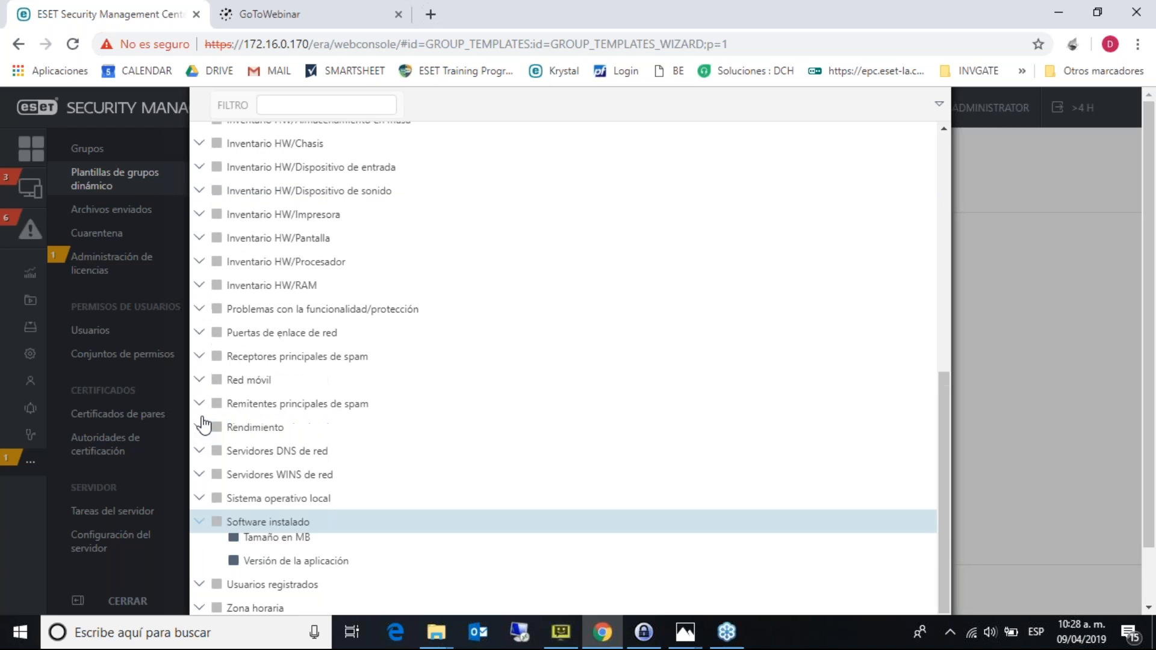
pyautogui.scroll(8, 943, 436)
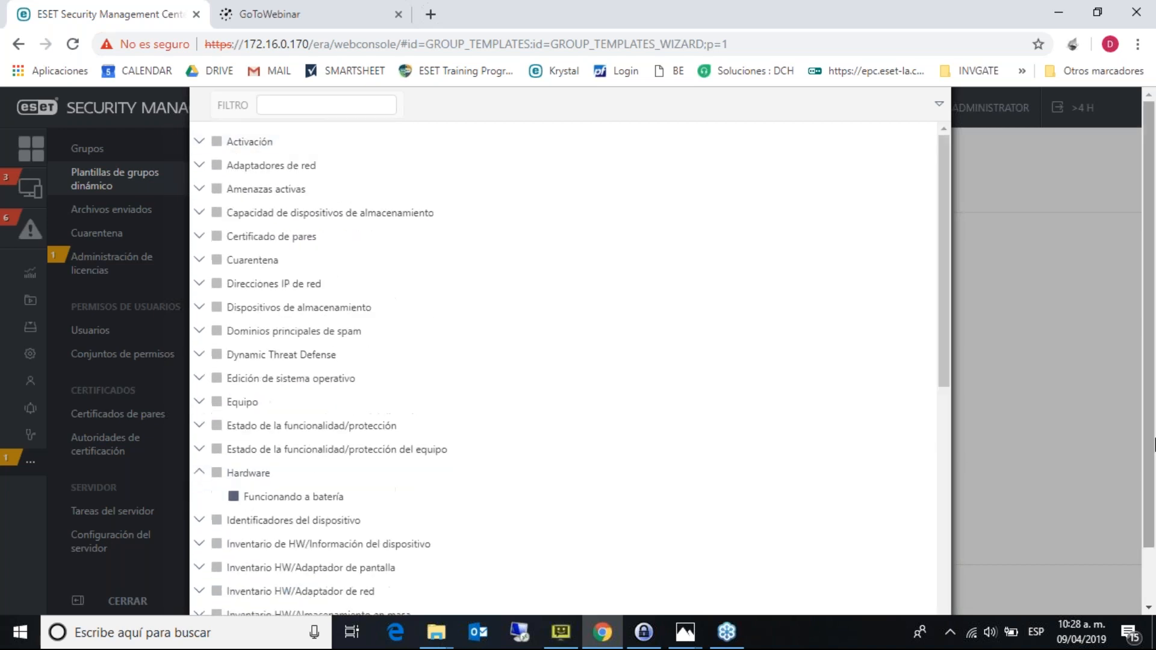
pyautogui.scroll(-1, 1024, 542)
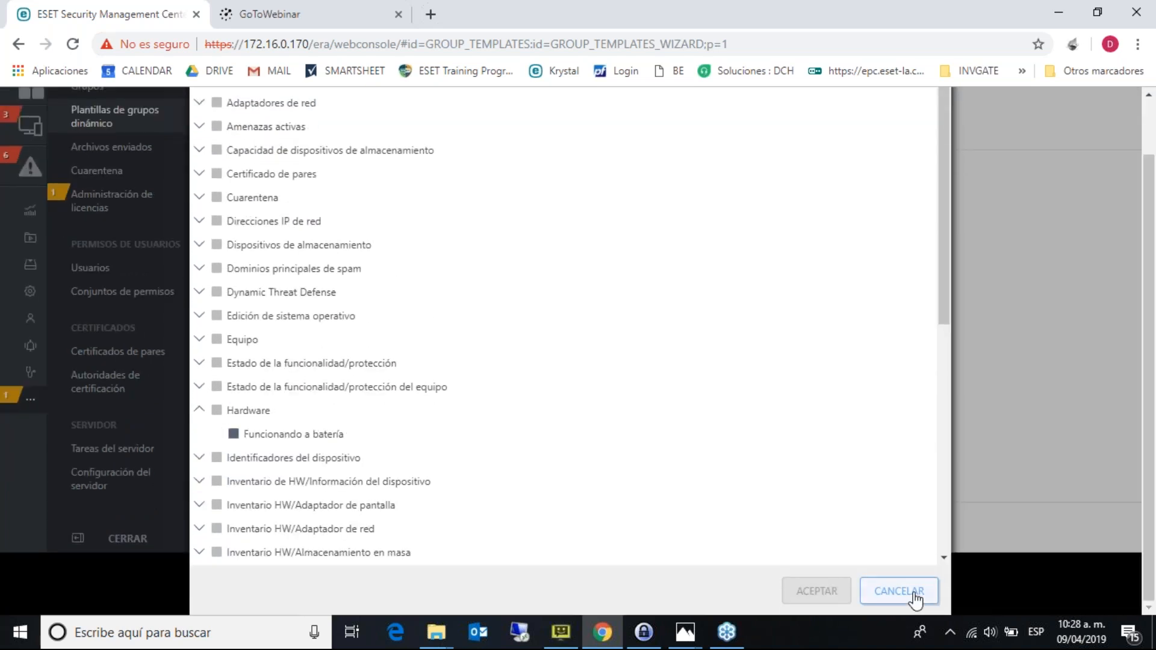
# - Cancel the rule dialog and then the 'test' template wizard
pyautogui.click(913, 596)
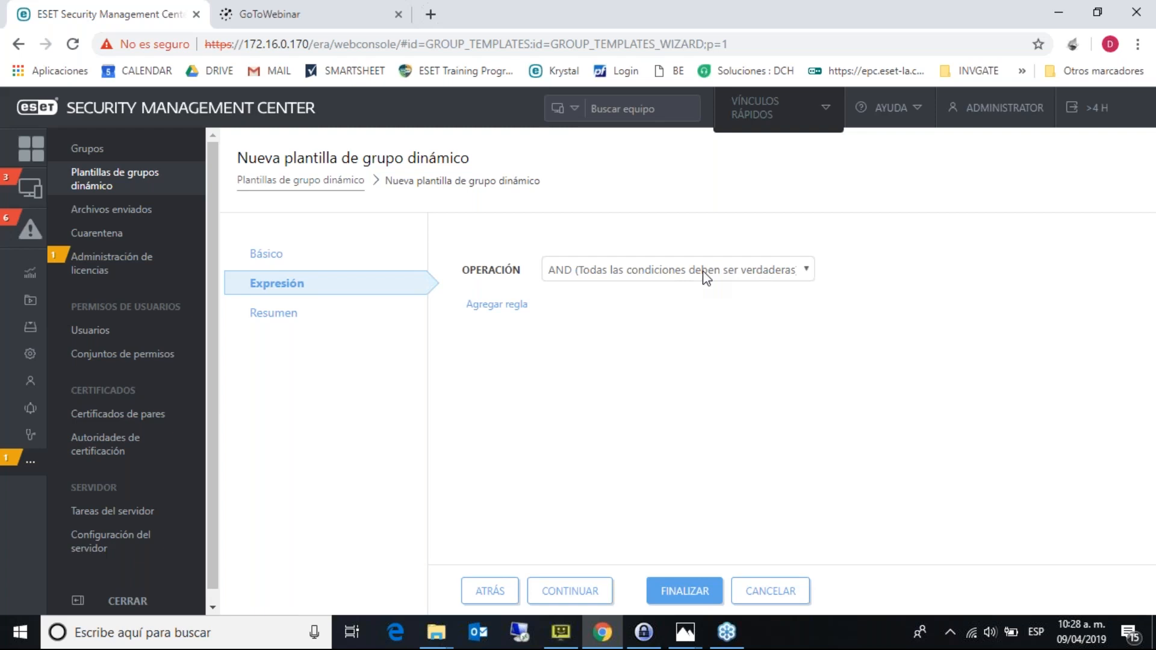
pyautogui.click(765, 591)
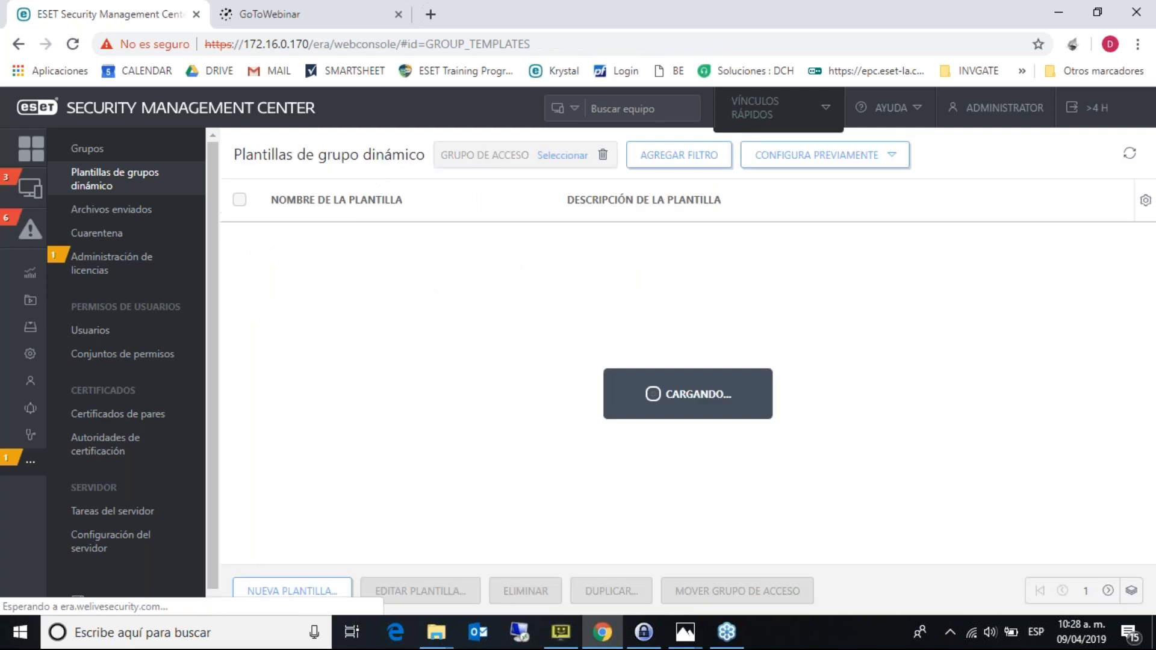
# - Browse the outdated-modules, obsolete-OS and not-activated groups, then Equipos Windows and test's two computers
pyautogui.click(30, 188)
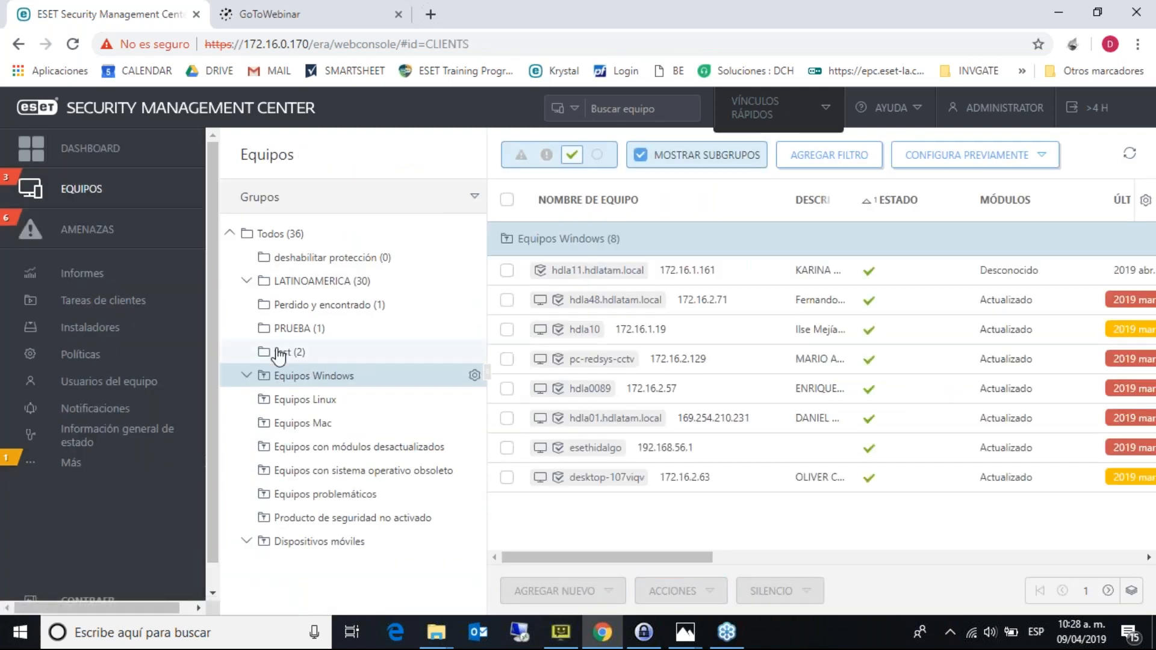
pyautogui.click(307, 449)
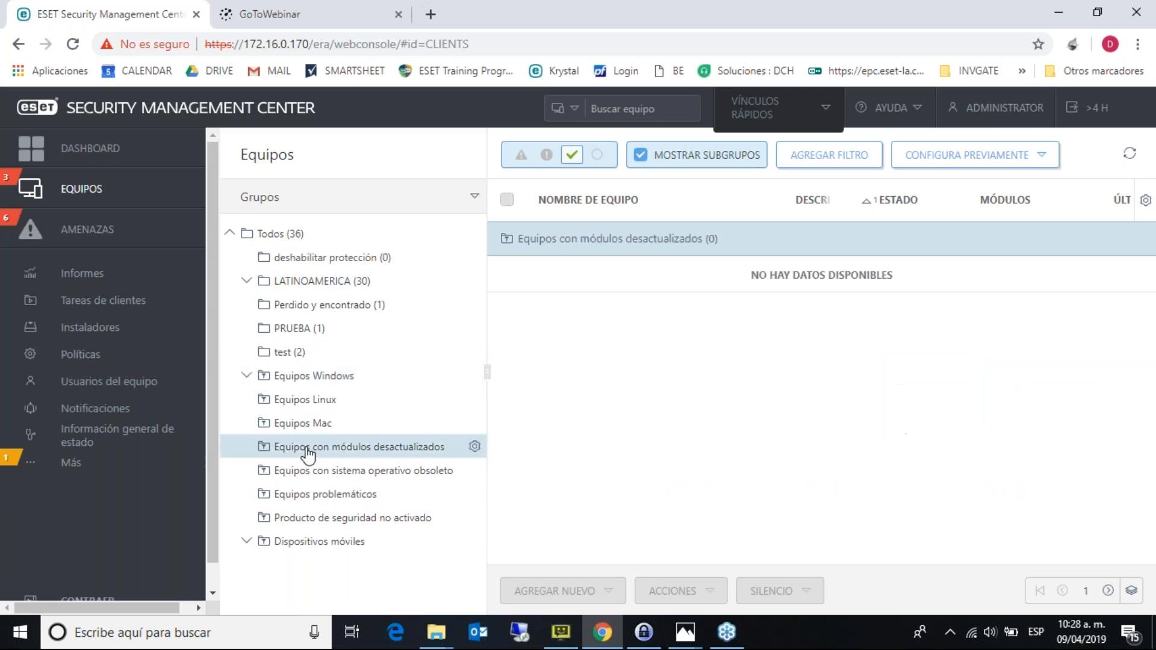
pyautogui.click(311, 473)
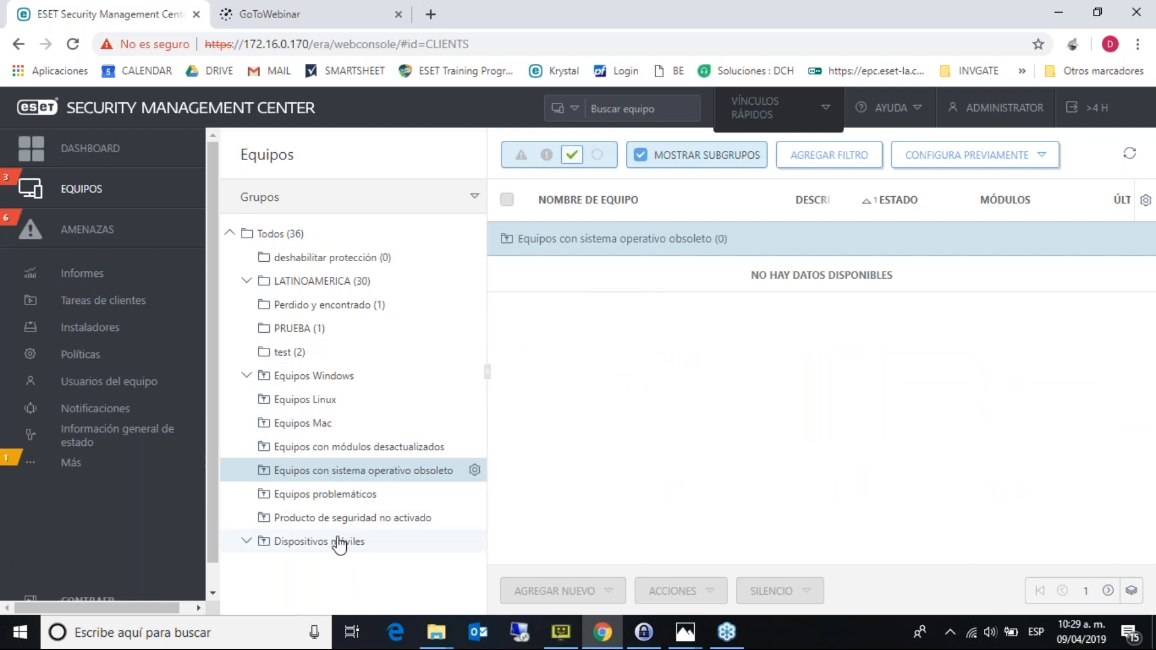
pyautogui.click(357, 524)
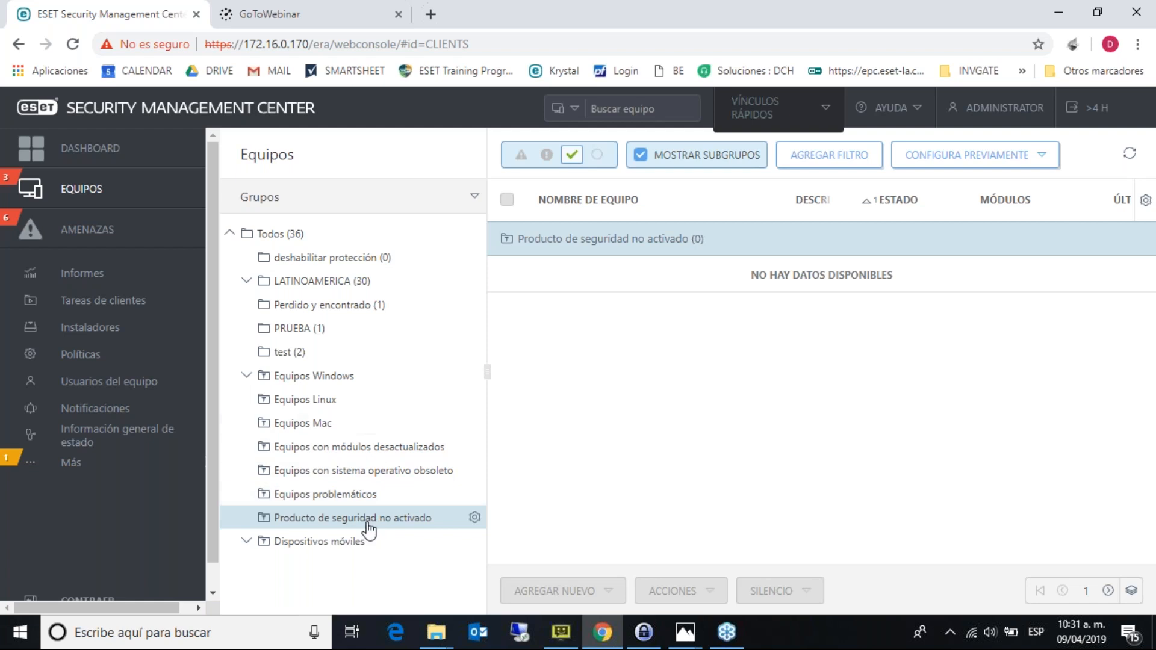
pyautogui.click(295, 376)
pyautogui.click(298, 354)
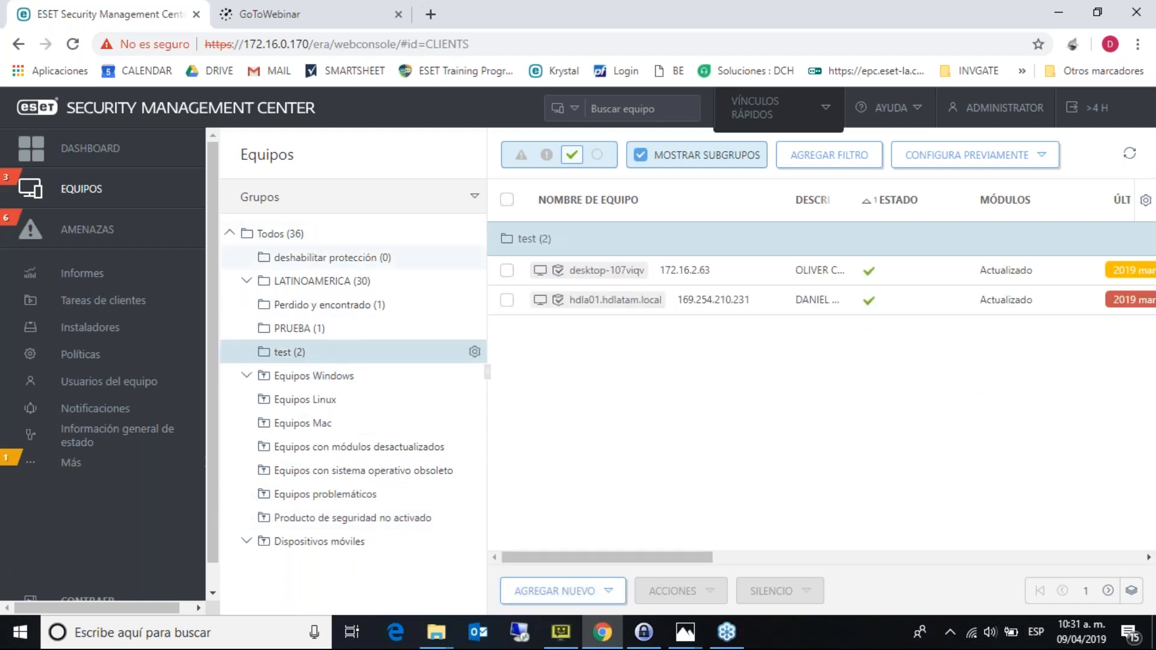
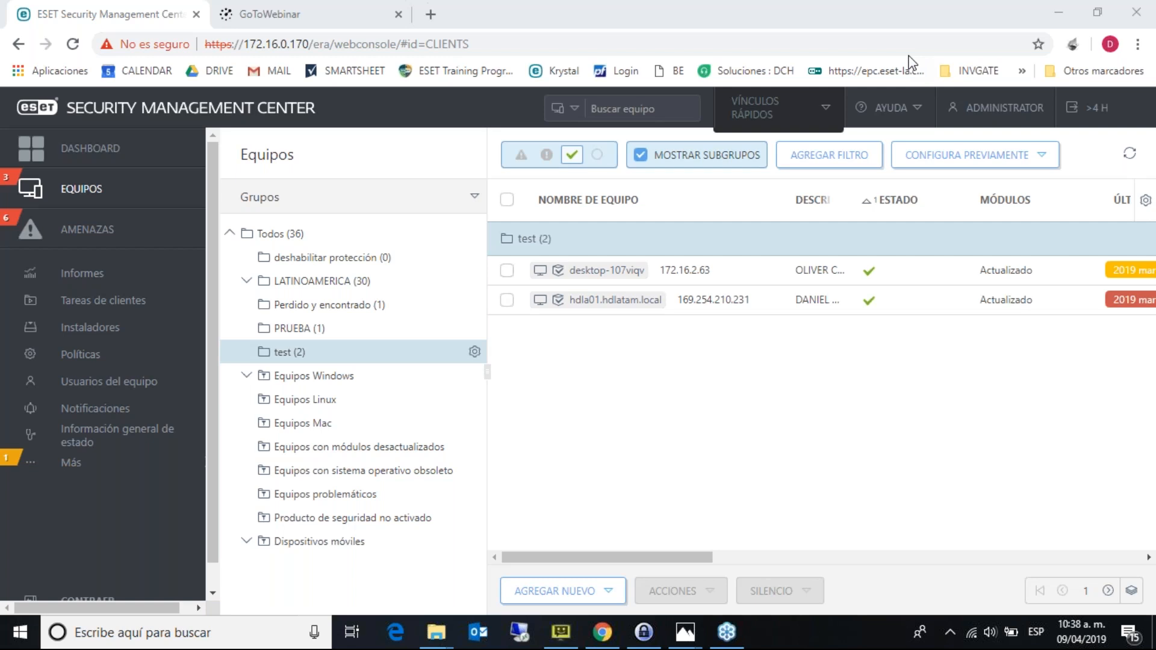
# - Briefly show the help links, then scroll the test group's computer table horizontally through its columns
pyautogui.click(888, 107)
pyautogui.click(1046, 372)
pyautogui.moveTo(642, 553); pyautogui.dragTo(735, 555)
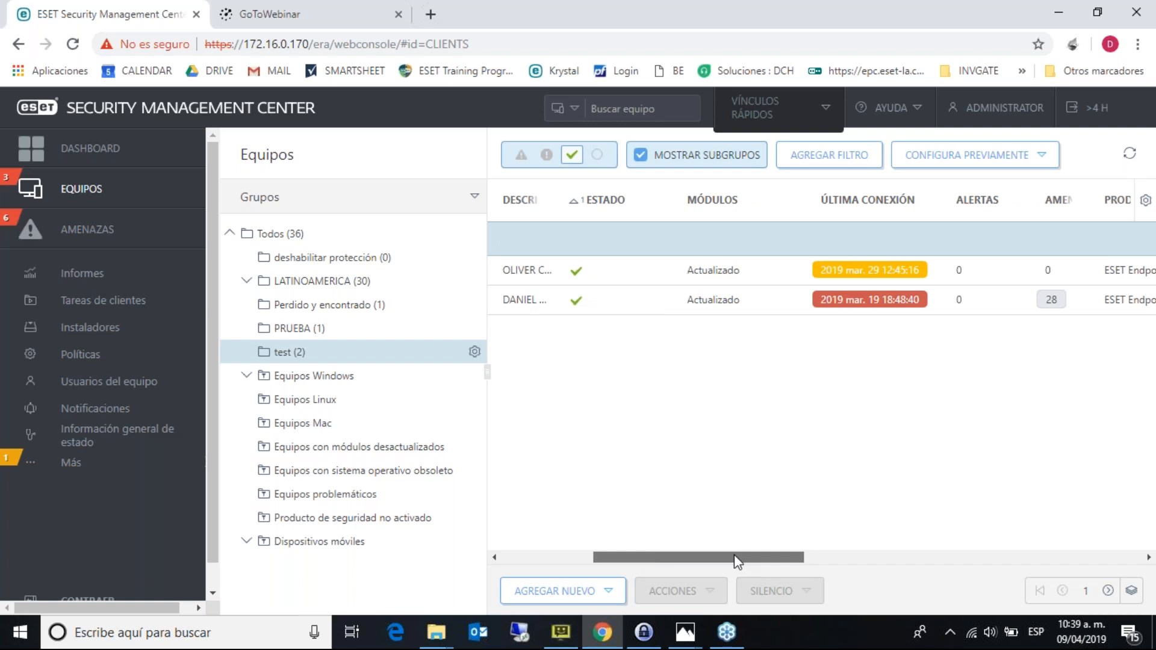
pyautogui.moveTo(734, 555); pyautogui.dragTo(845, 569)
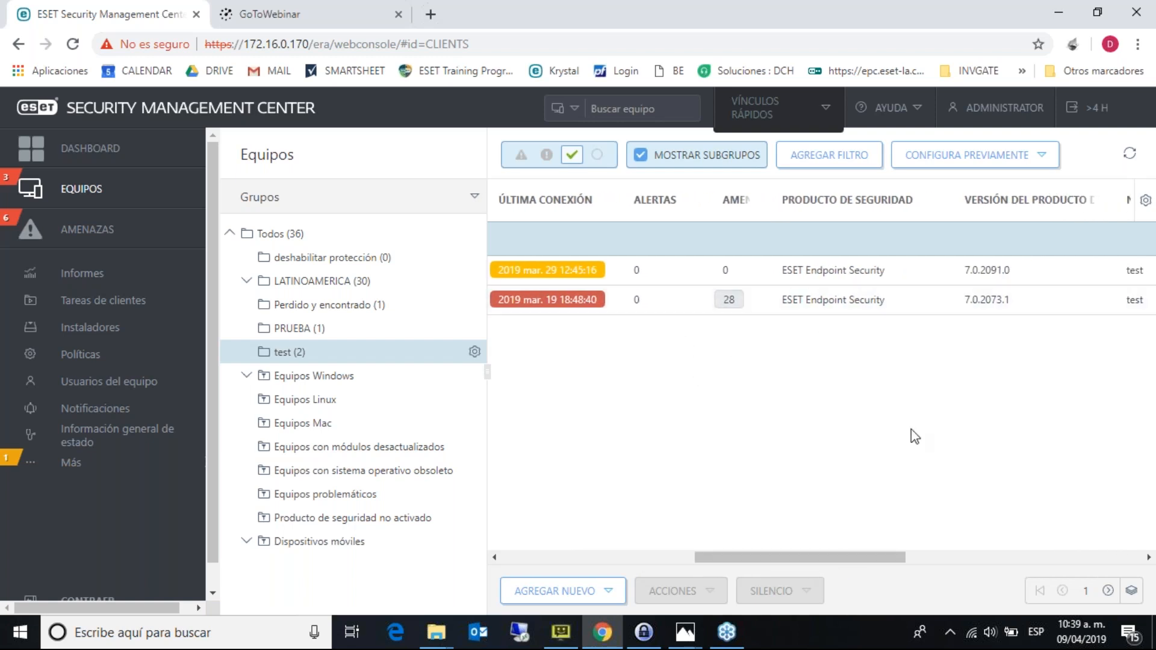
pyautogui.moveTo(888, 562); pyautogui.dragTo(581, 517)
# - Open Mostrar detalles for hdla01.hdlatam.local and view its Básico details, including Windows 10.0.17134
pyautogui.rightClick(599, 304)
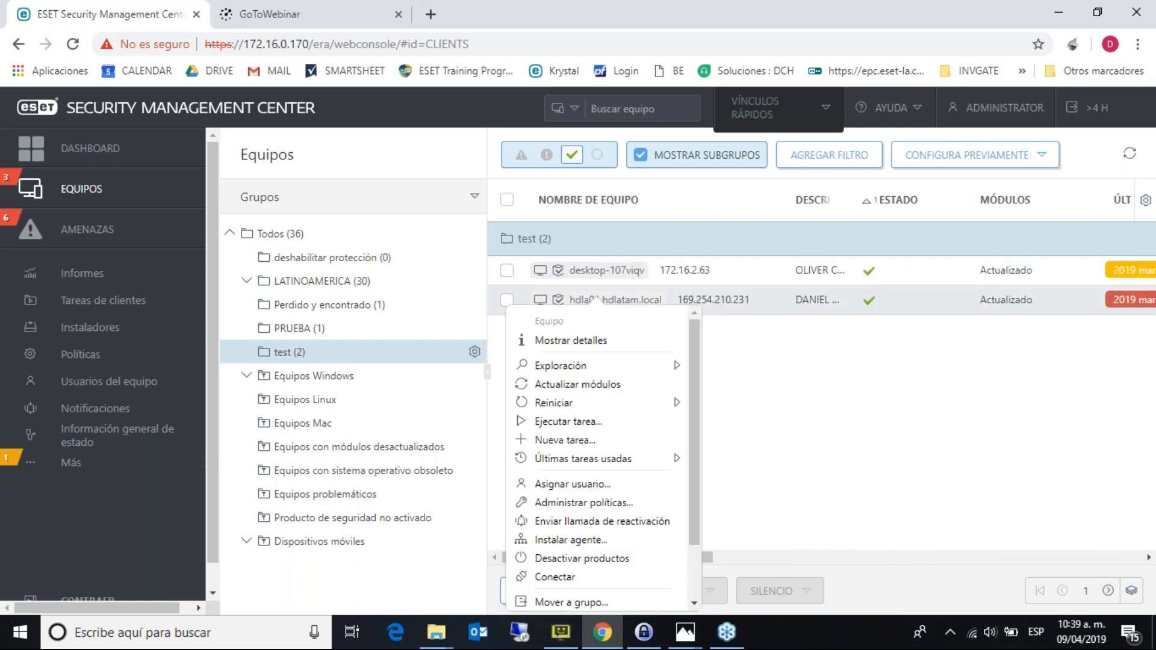
pyautogui.click(583, 341)
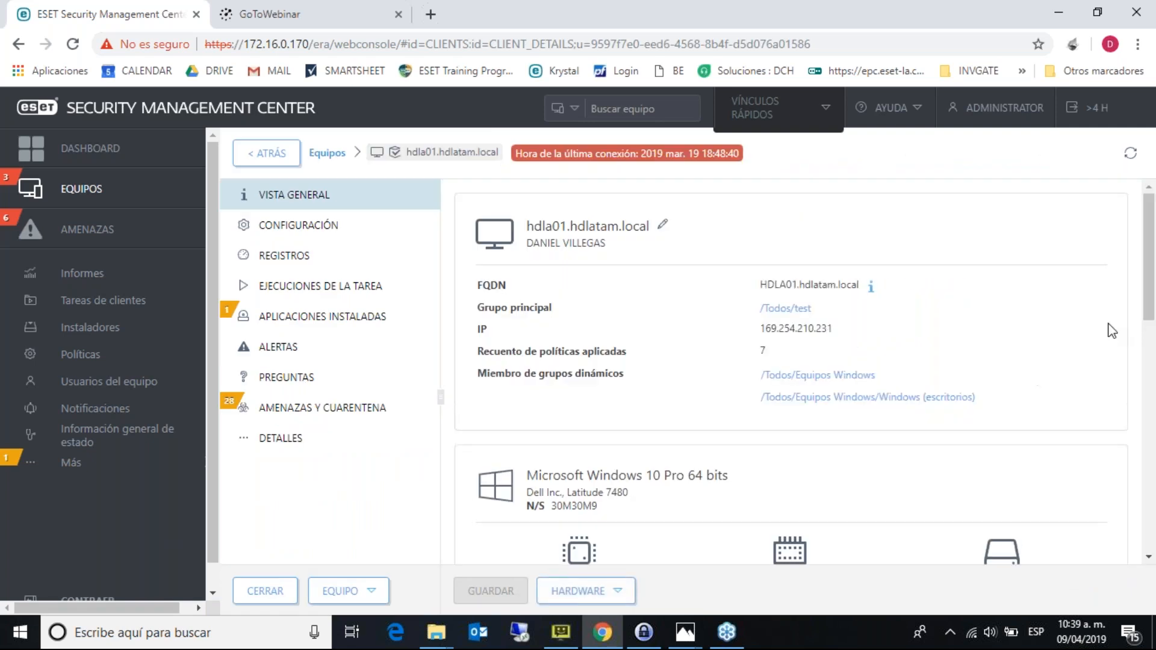
pyautogui.moveTo(1151, 312); pyautogui.dragTo(1153, 405)
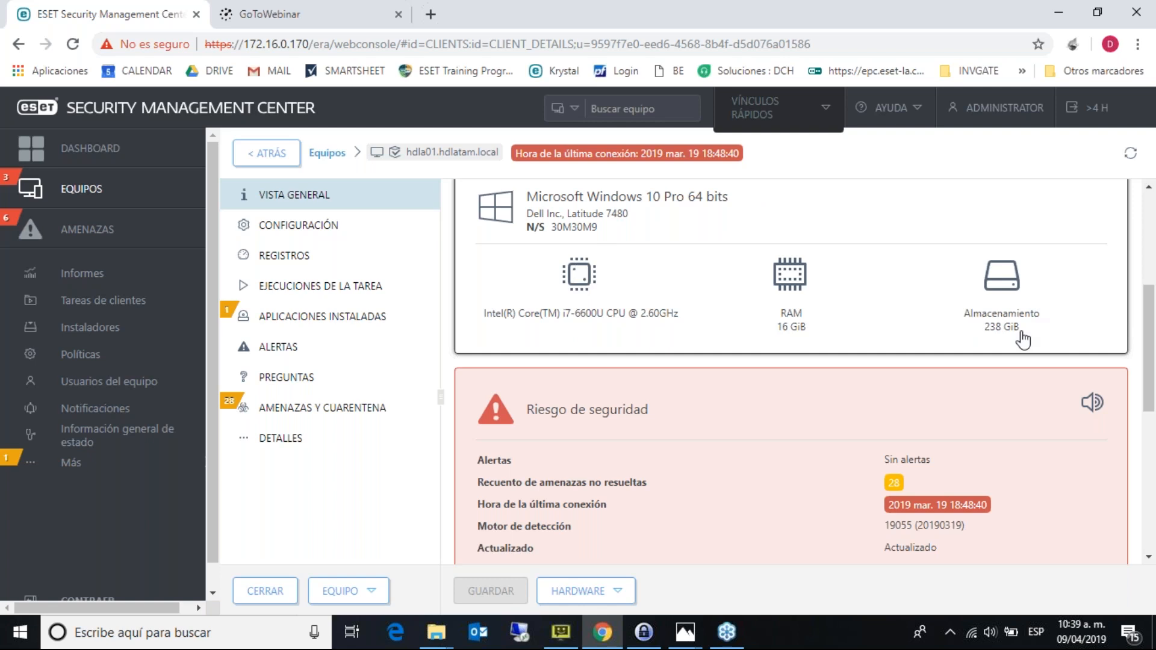
pyautogui.click(285, 442)
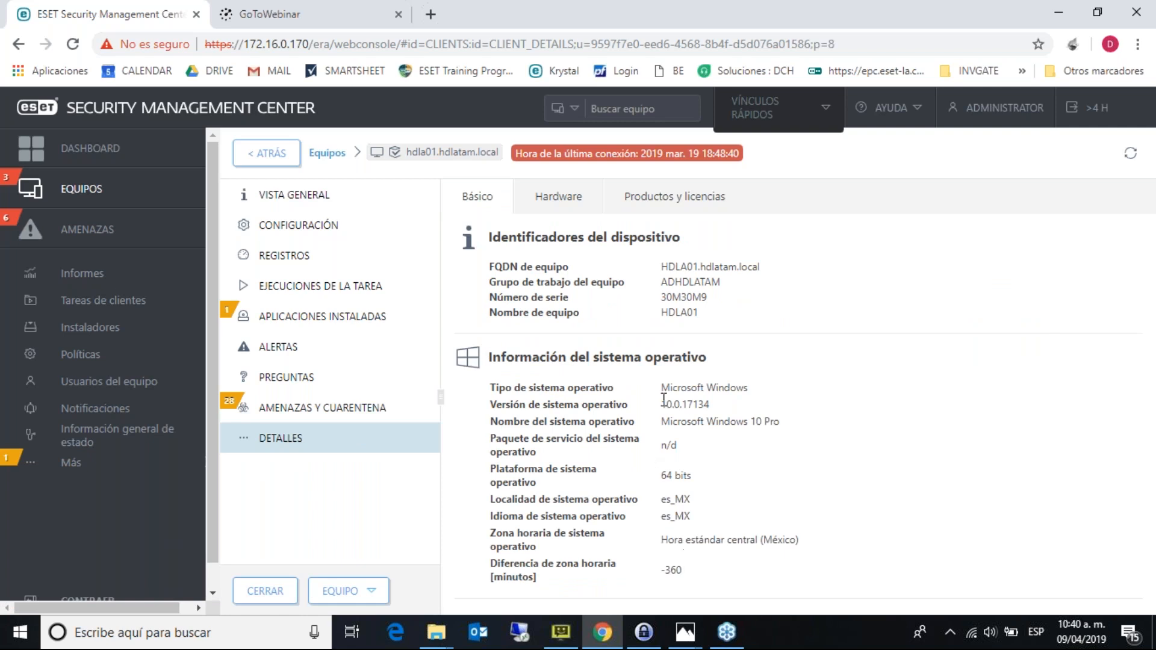
# - Scroll hdla01's Hardware tab through CPU, RAM, storage, Dell laptop chassis and display sections
pyautogui.click(559, 203)
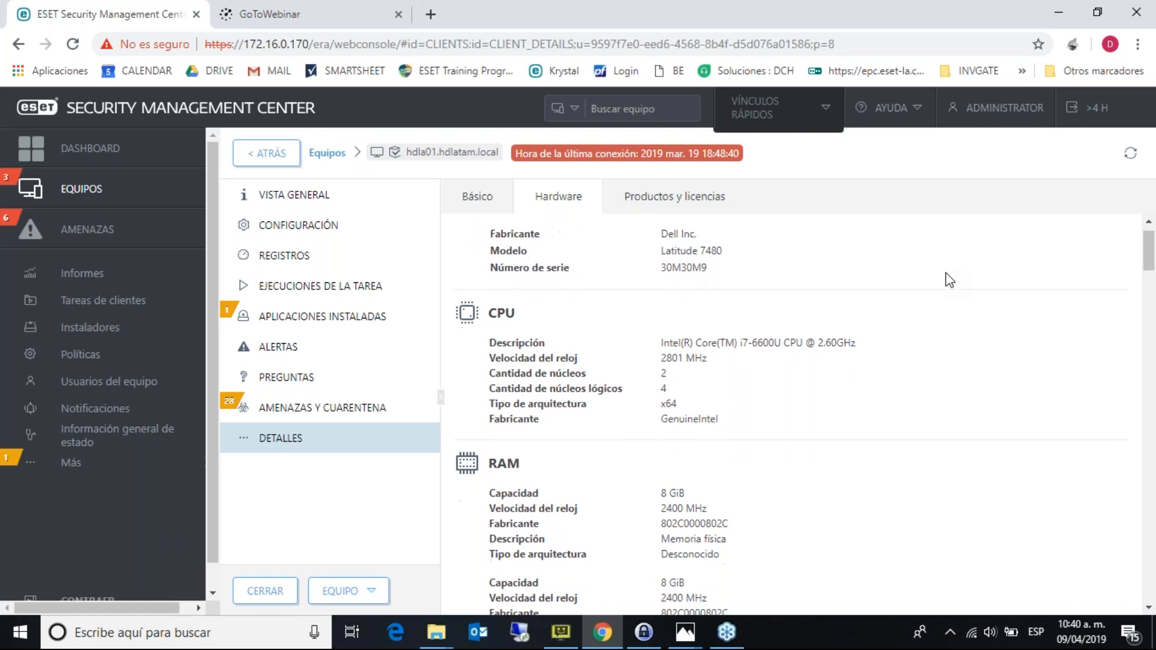
pyautogui.scroll(-1, 950, 280)
pyautogui.scroll(1, 950, 280)
pyautogui.scroll(-1, 949, 280)
pyautogui.scroll(-1, 950, 280)
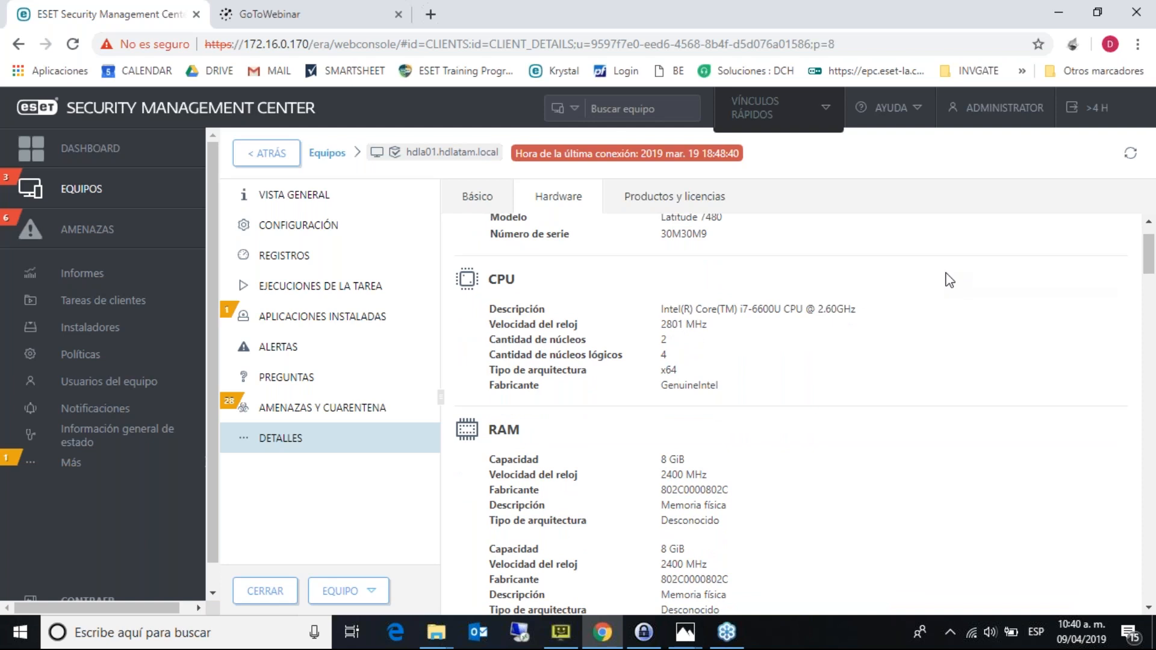
pyautogui.scroll(-5, 950, 280)
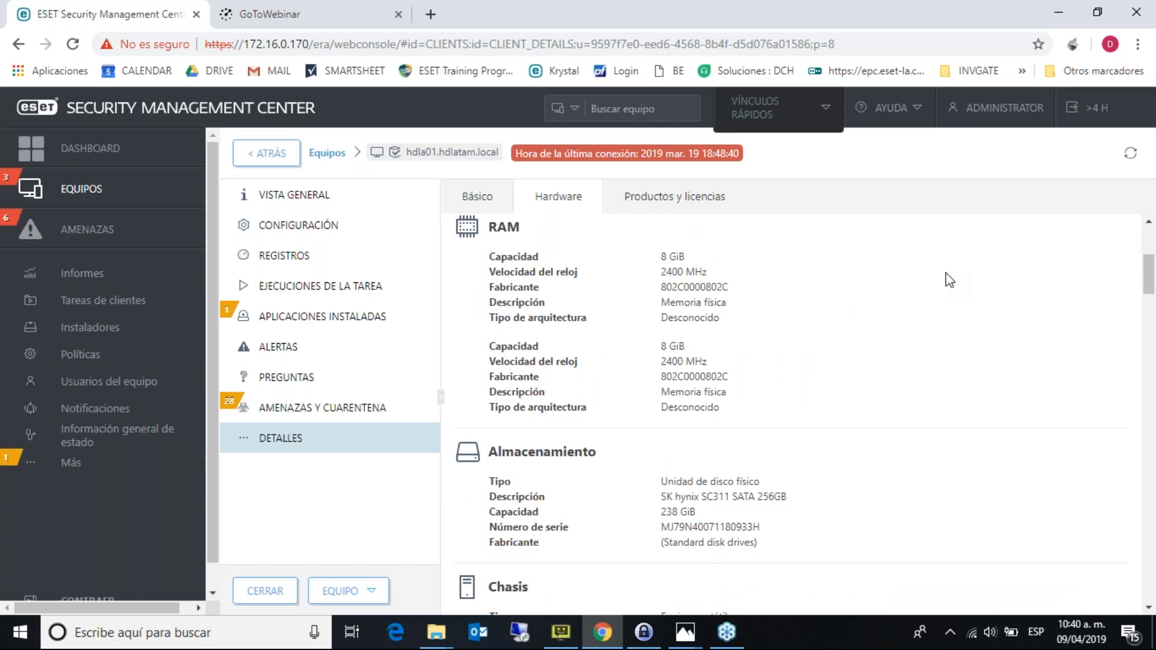
pyautogui.scroll(-3, 950, 280)
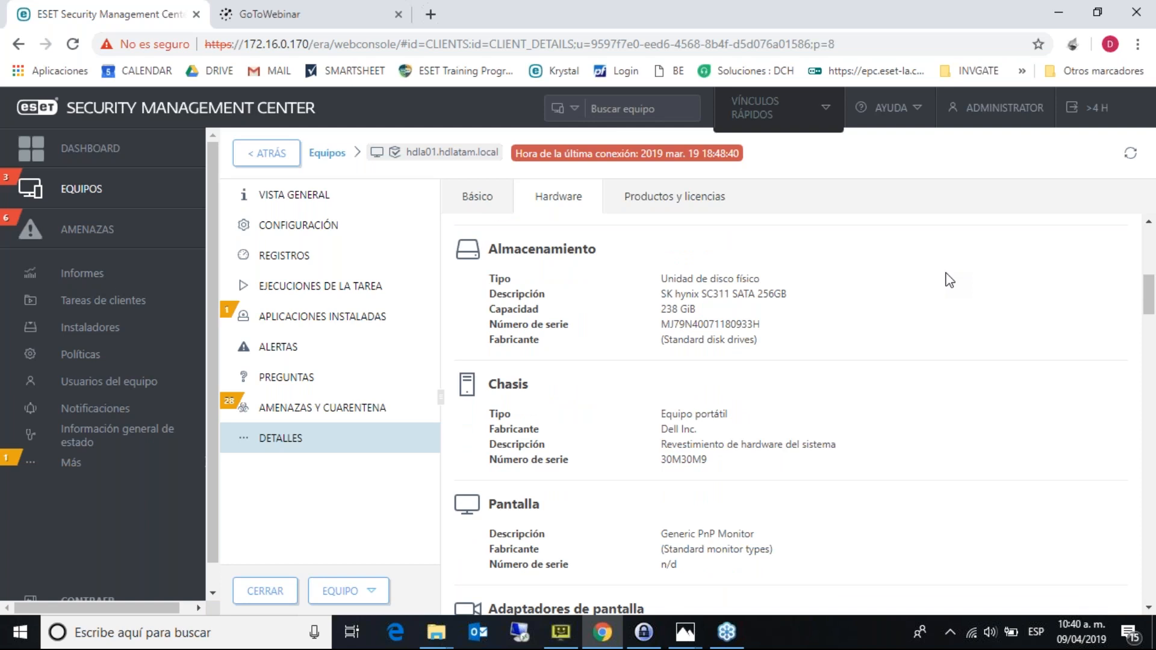
pyautogui.scroll(-1, 950, 280)
pyautogui.scroll(-3, 949, 280)
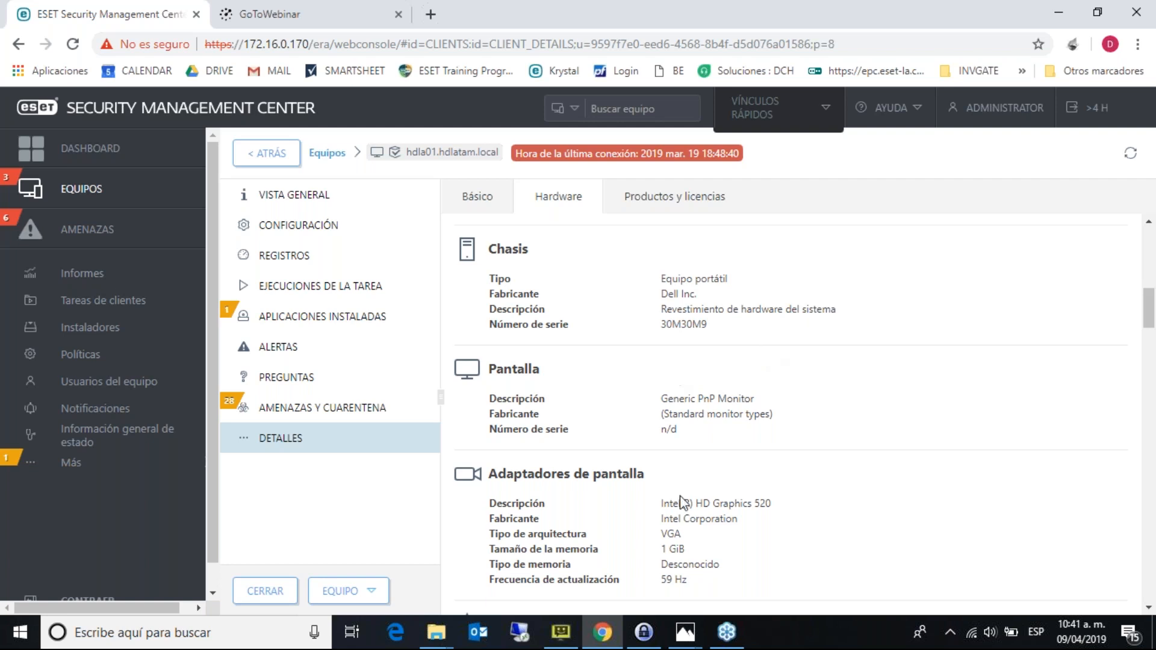
# - Scroll through hdla01's peripherals and printers down to the network adapters
pyautogui.scroll(-2, 947, 412)
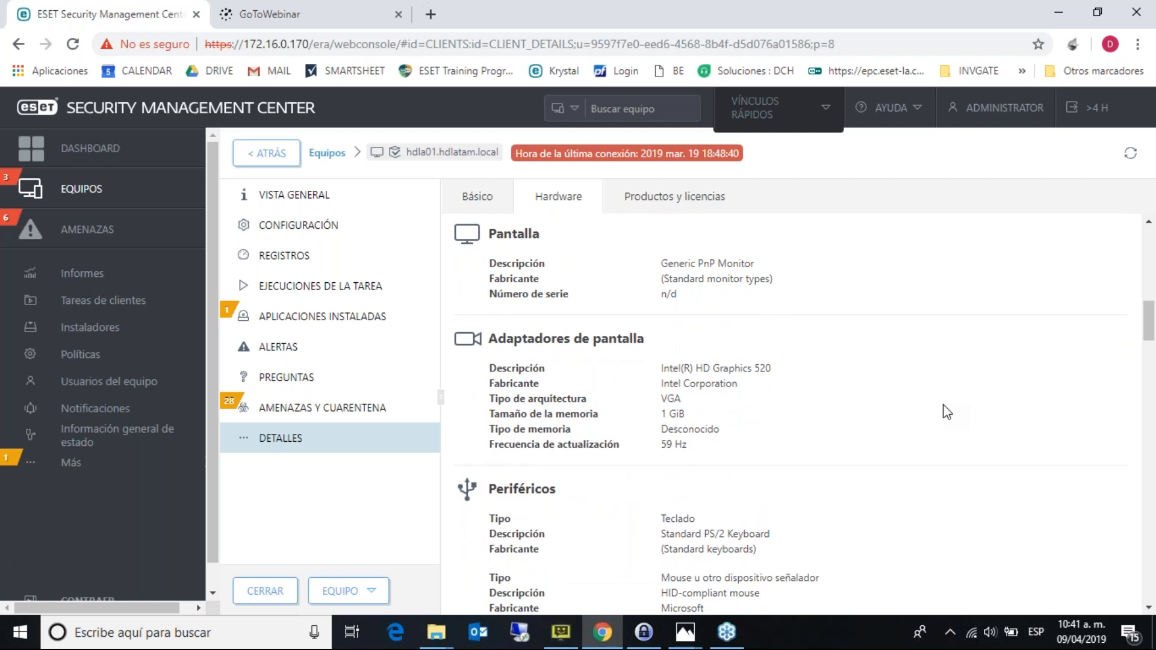
pyautogui.scroll(-2, 947, 412)
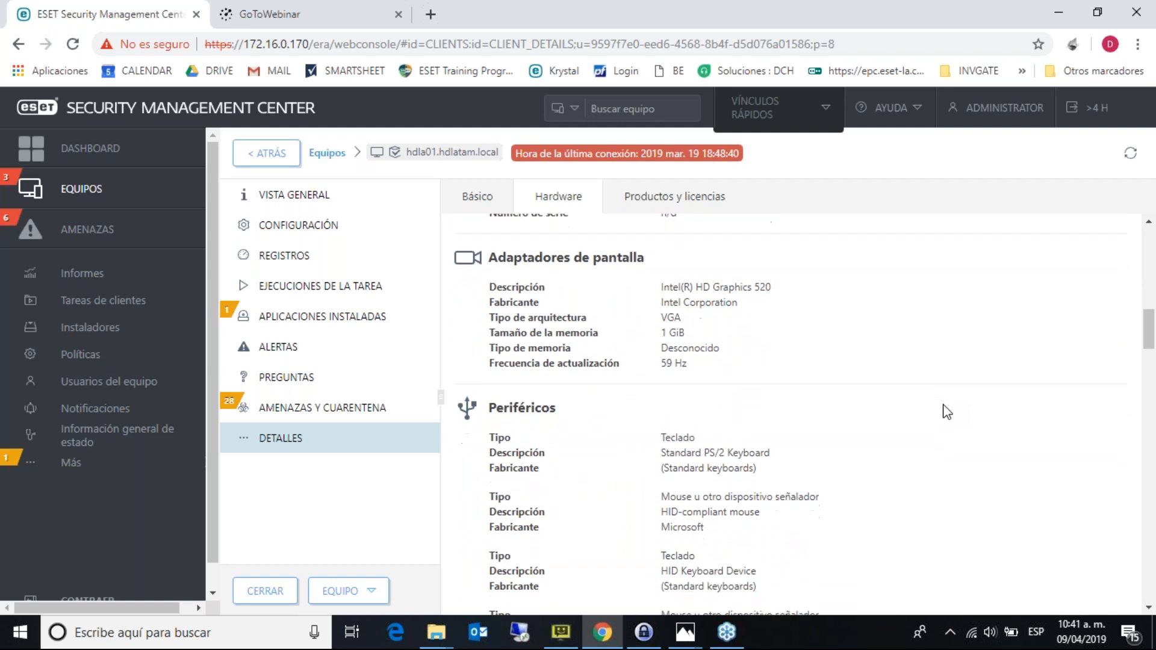
pyautogui.scroll(-2, 947, 412)
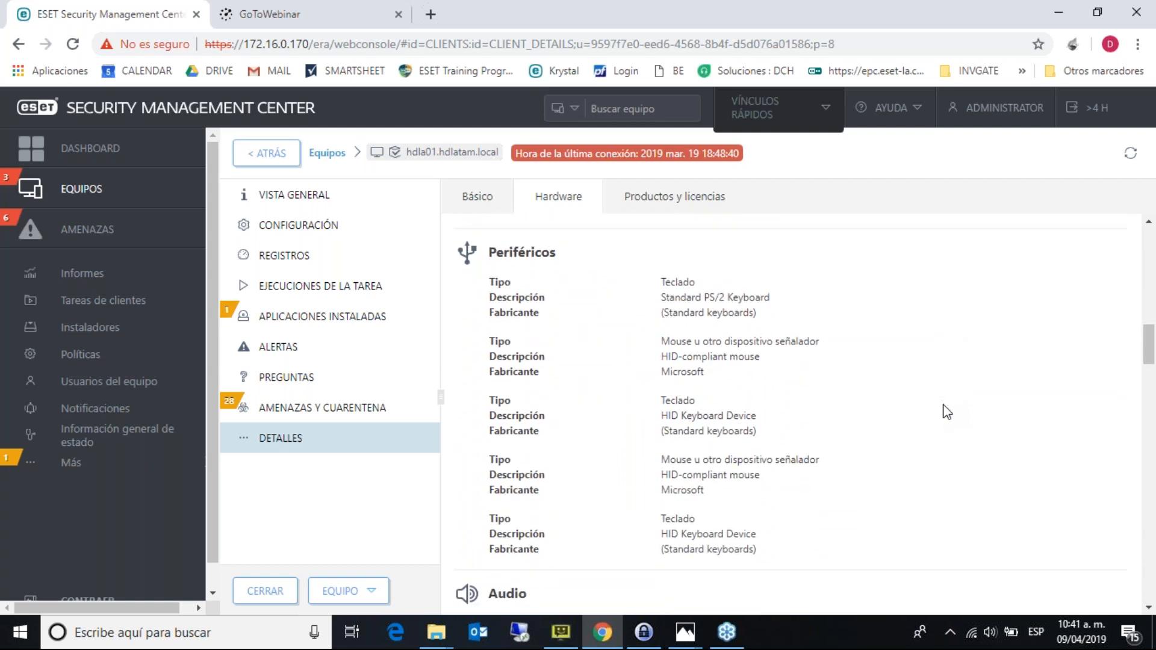
pyautogui.scroll(-5, 947, 412)
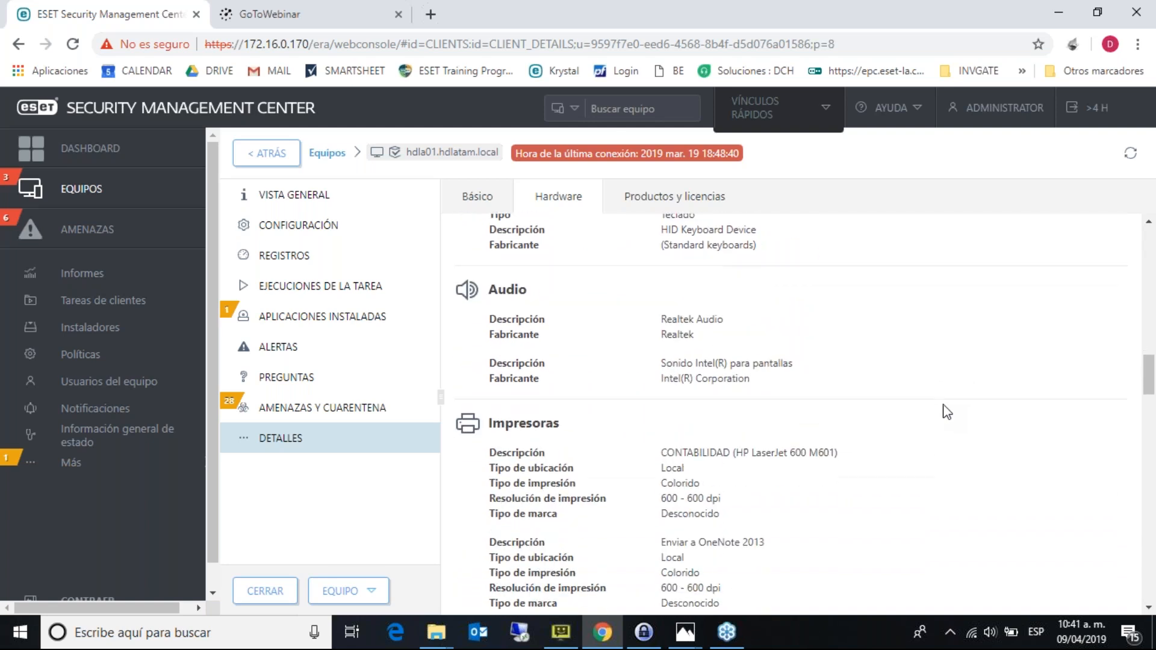
pyautogui.scroll(-4, 947, 412)
pyautogui.scroll(-7, 948, 412)
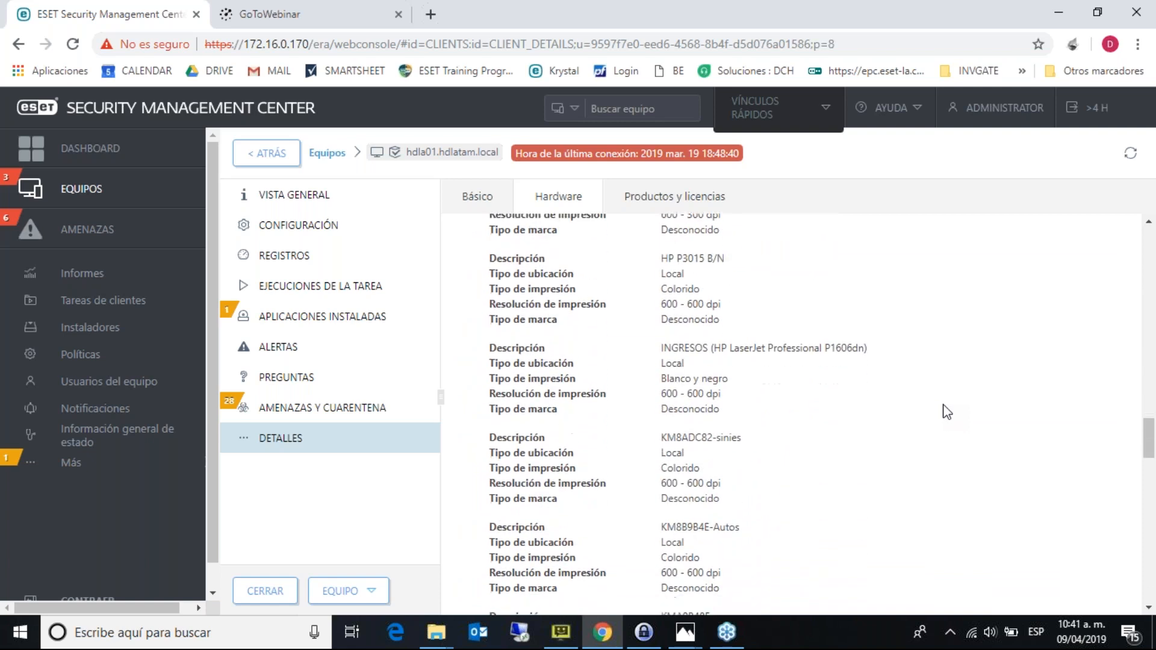
pyautogui.scroll(-1, 947, 412)
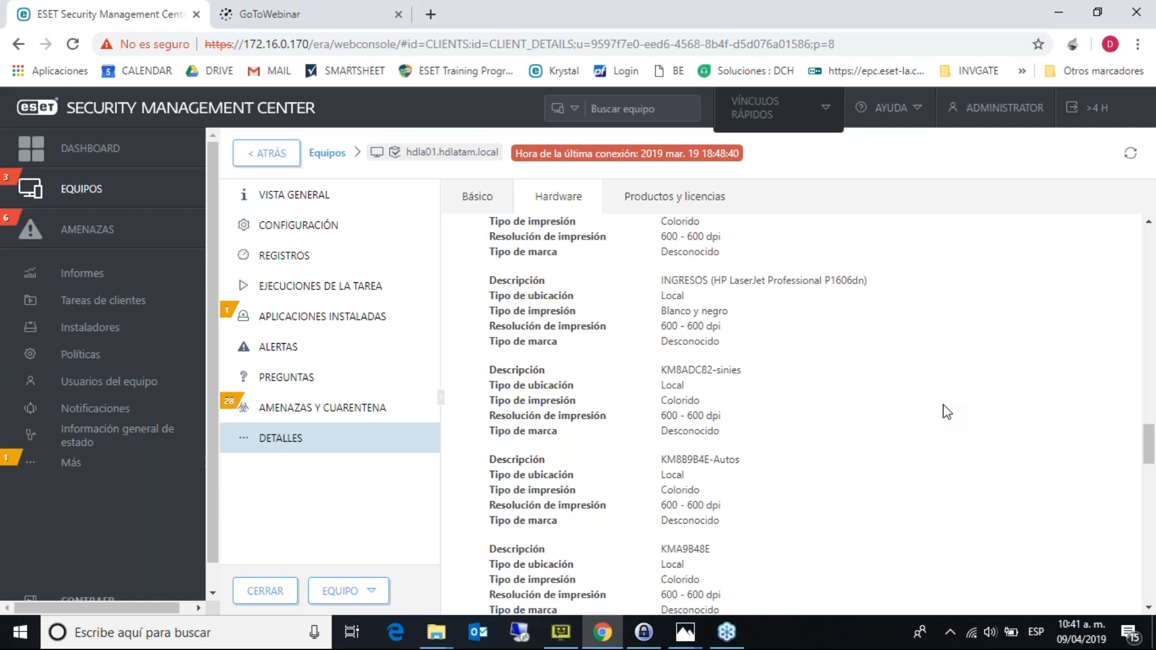
pyautogui.scroll(-7, 947, 412)
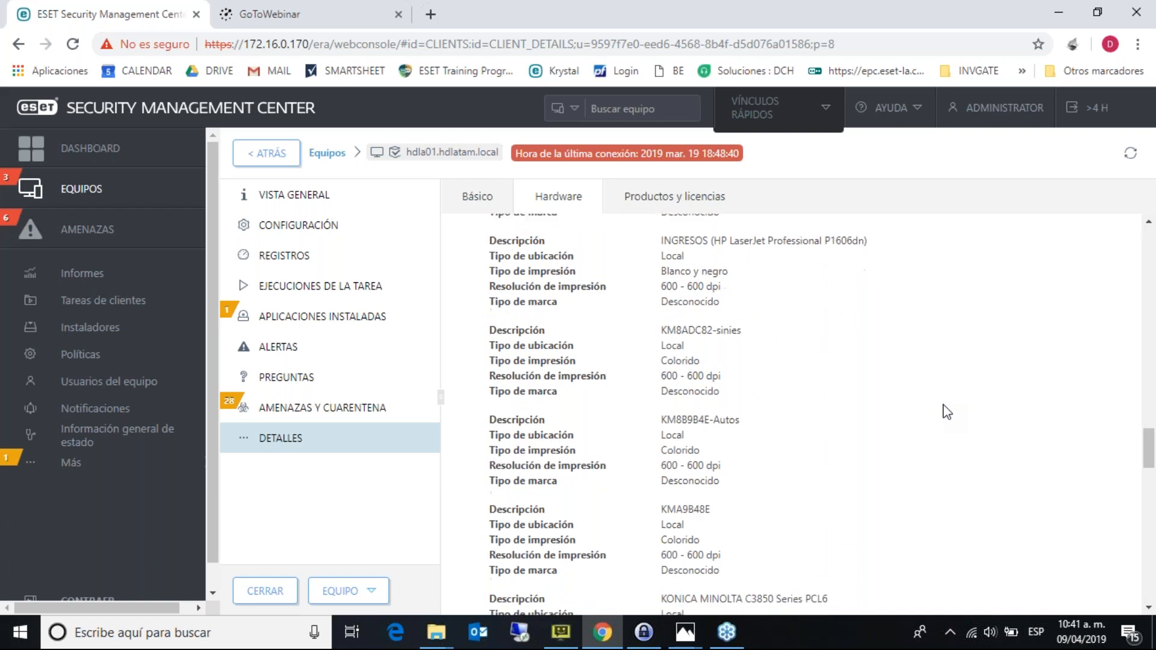
pyautogui.scroll(-3, 947, 412)
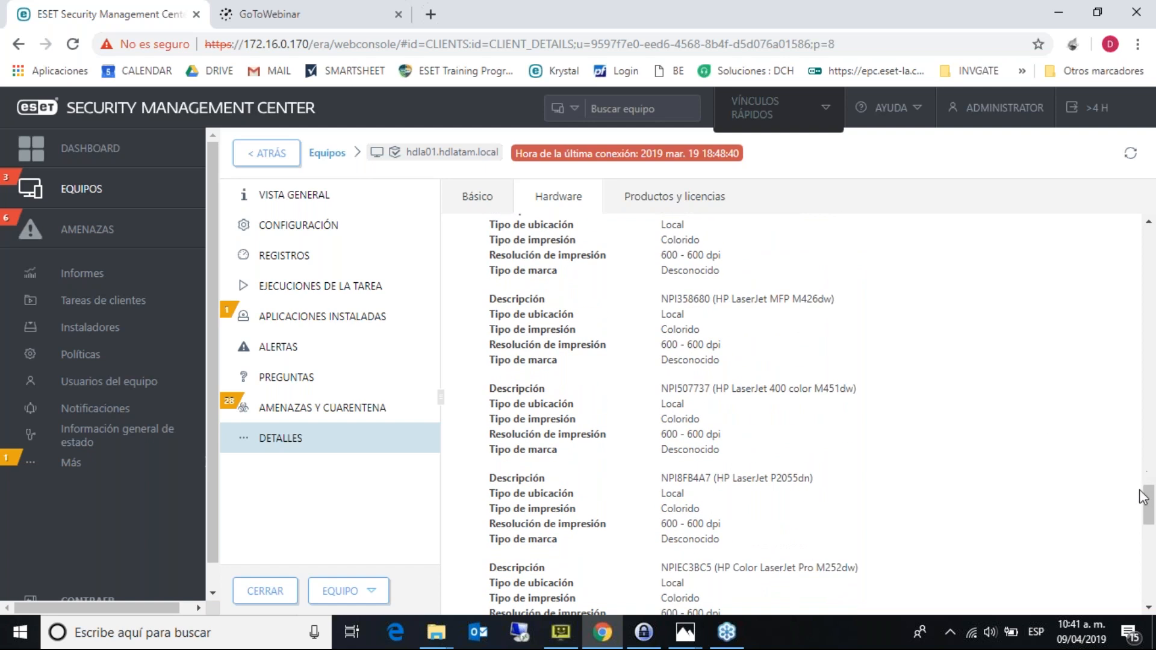
pyautogui.moveTo(1148, 500); pyautogui.dragTo(1154, 560)
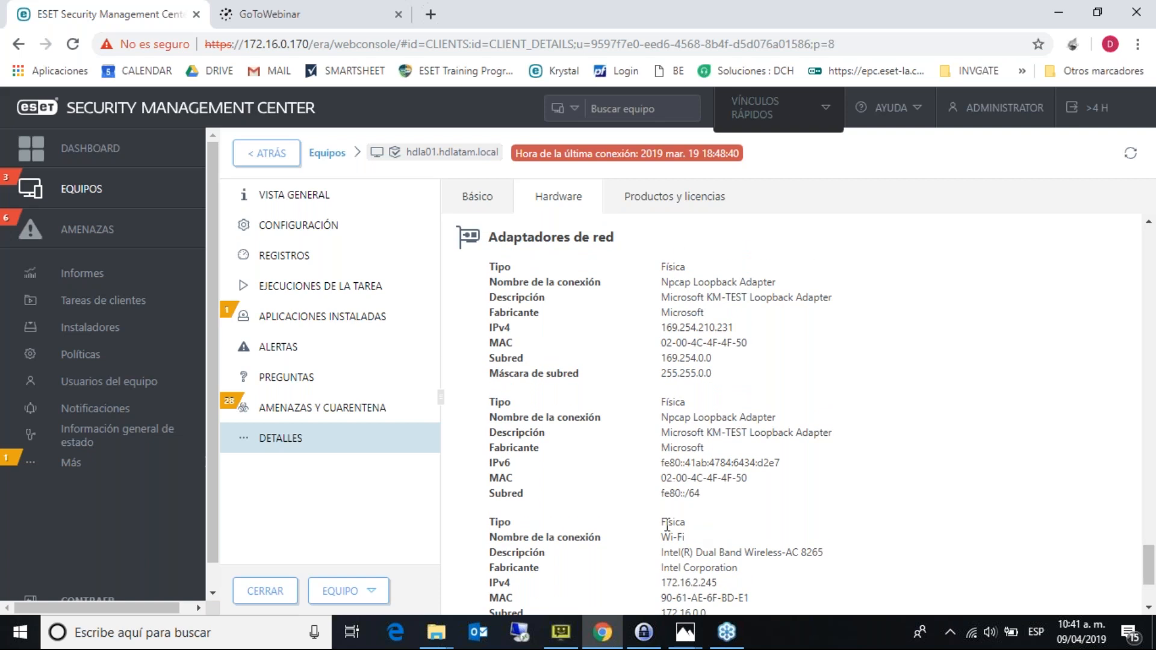
# - Highlight the IPv4, MAC and subnet values, then show Productos y licencias with Endpoint Security 7.0.2073.1
pyautogui.moveTo(661, 329); pyautogui.dragTo(735, 361)
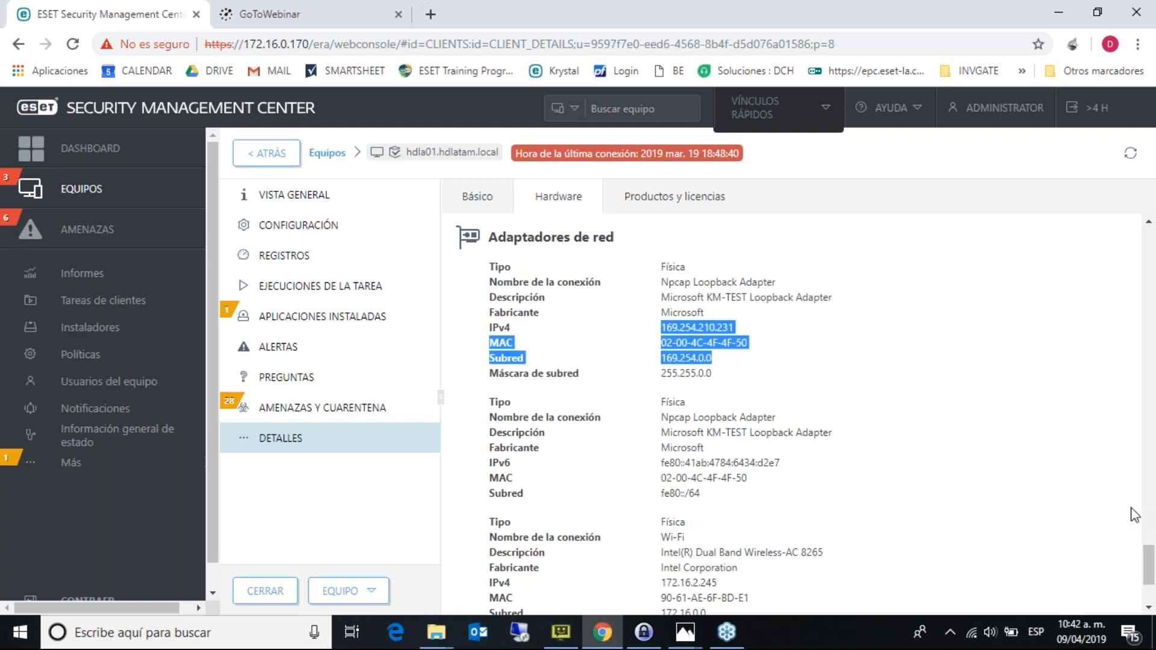
pyautogui.moveTo(1150, 566); pyautogui.dragTo(1150, 583)
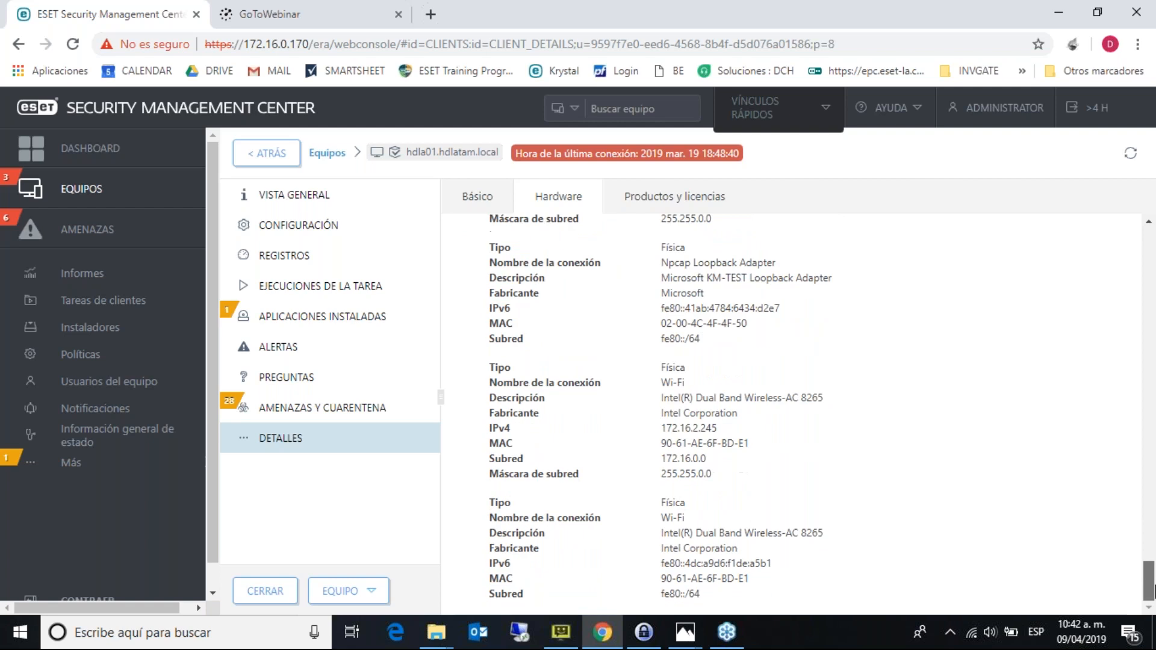
pyautogui.click(647, 197)
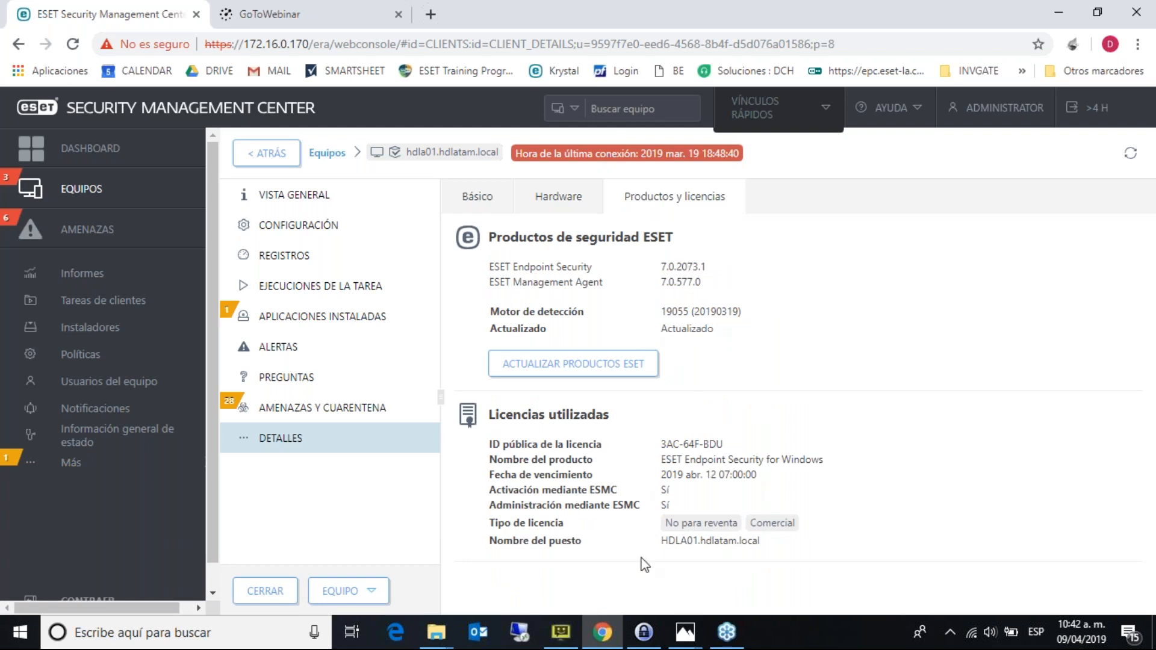
# - Check hdla01's applied policies, logs and task runs, then list installed apps like KeePass 2.40 and Firefox 65.0.2
pyautogui.click(271, 236)
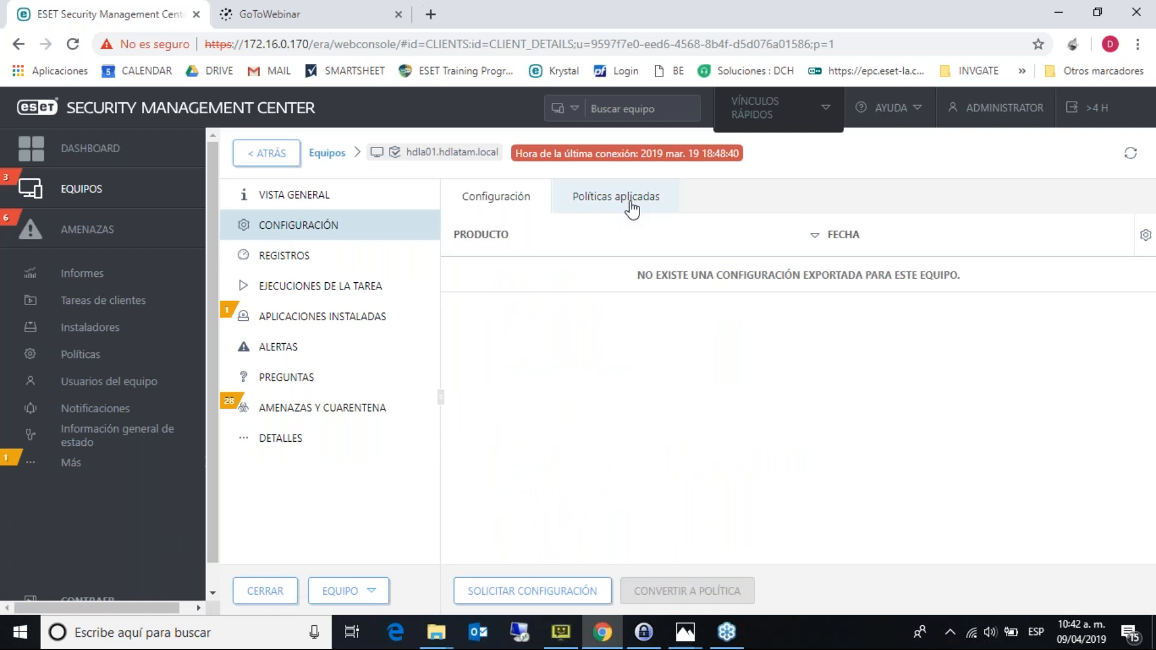
pyautogui.click(633, 208)
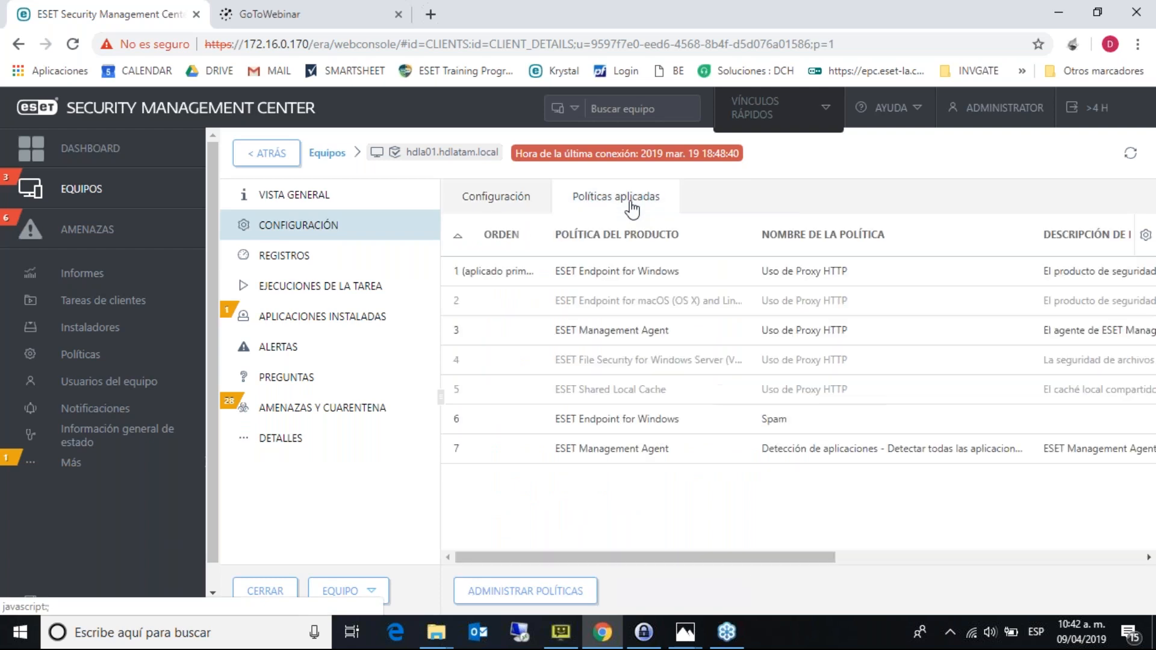
pyautogui.click(316, 269)
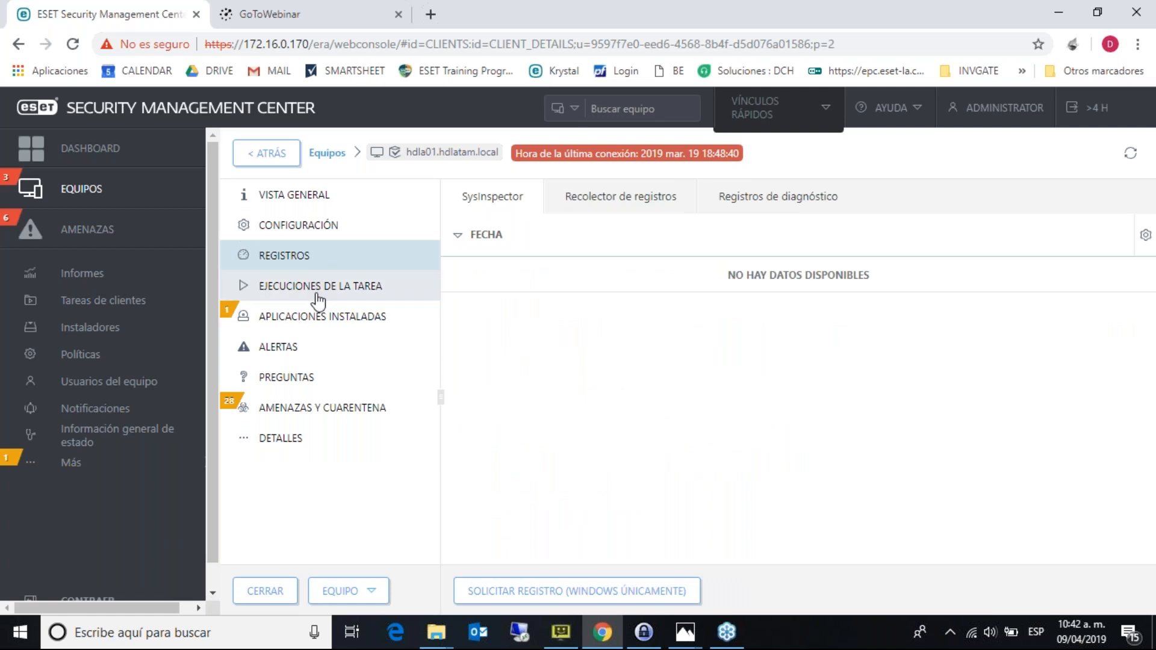
pyautogui.click(317, 293)
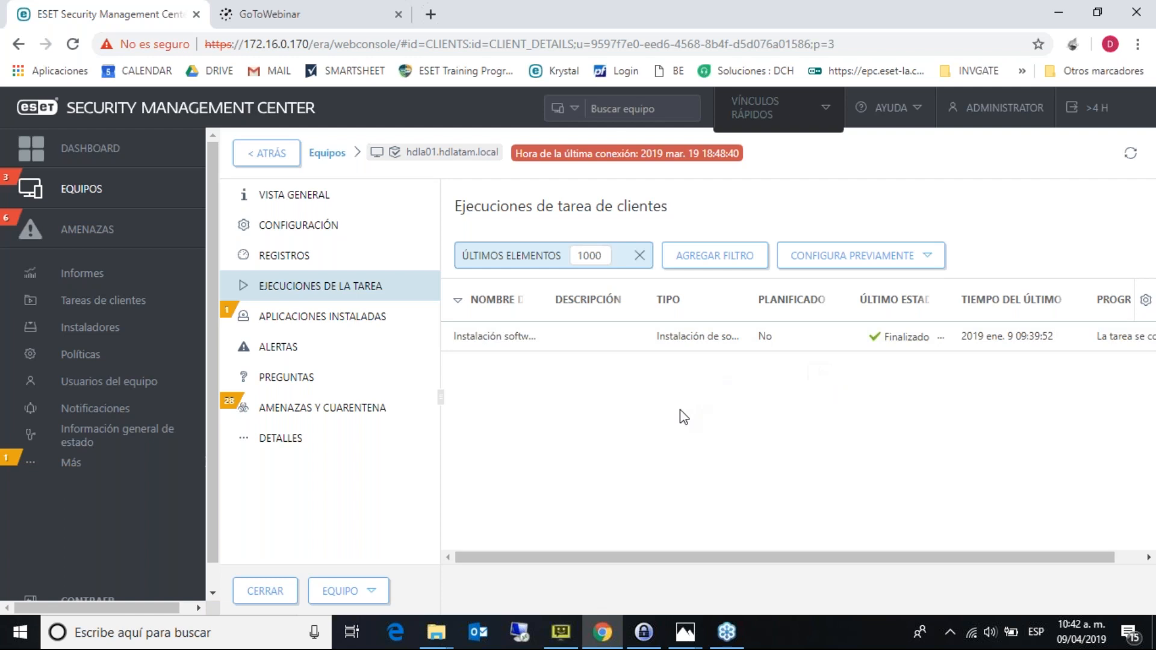
pyautogui.click(397, 331)
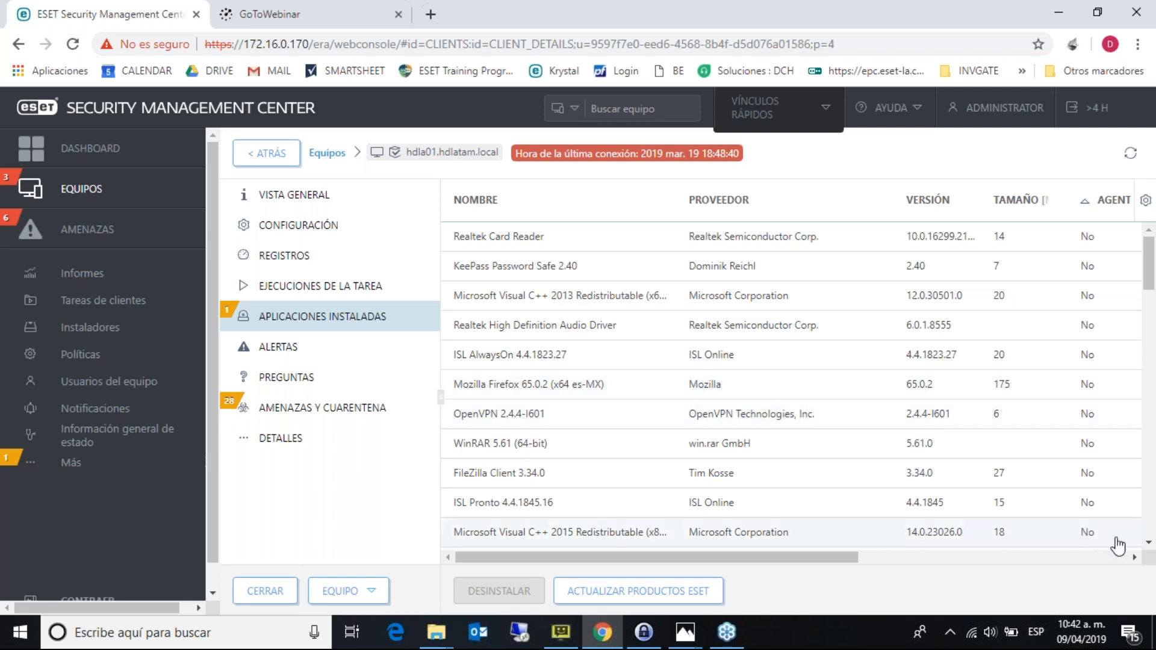
pyautogui.click(1148, 544)
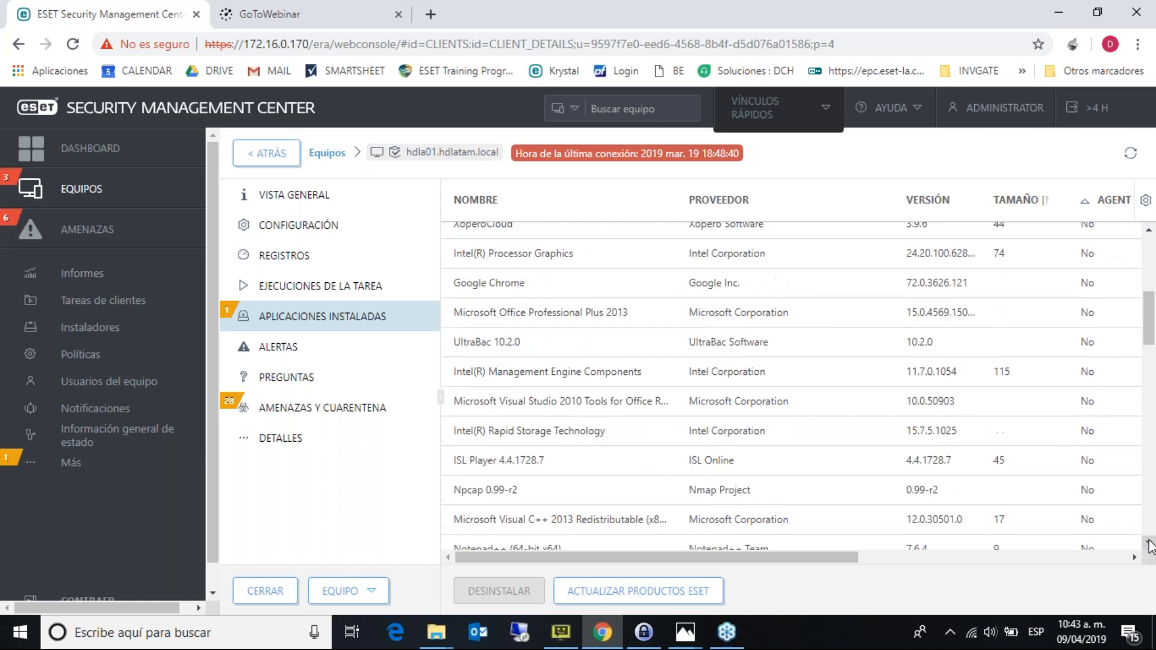
pyautogui.click(1149, 544)
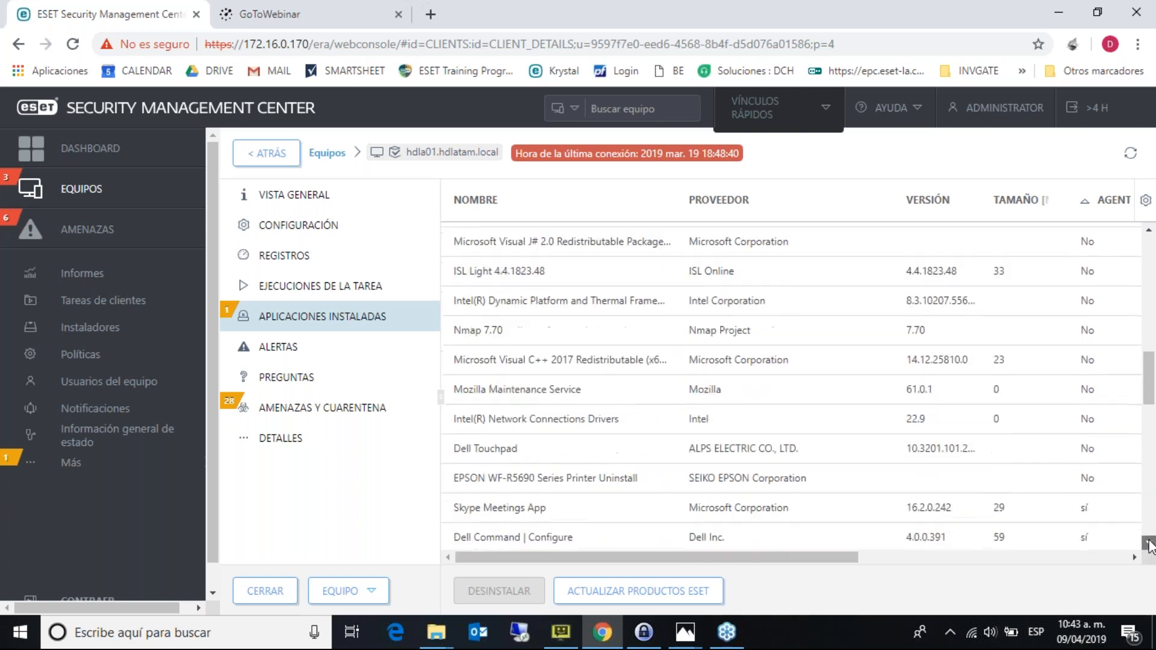
pyautogui.click(1148, 544)
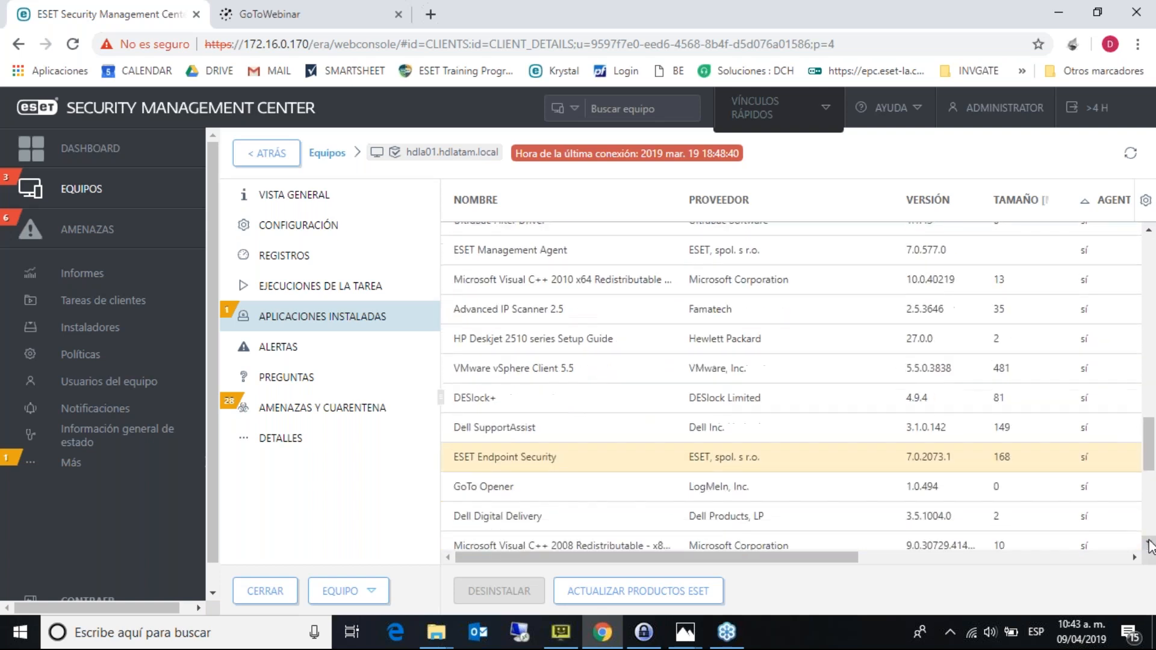
pyautogui.click(1148, 544)
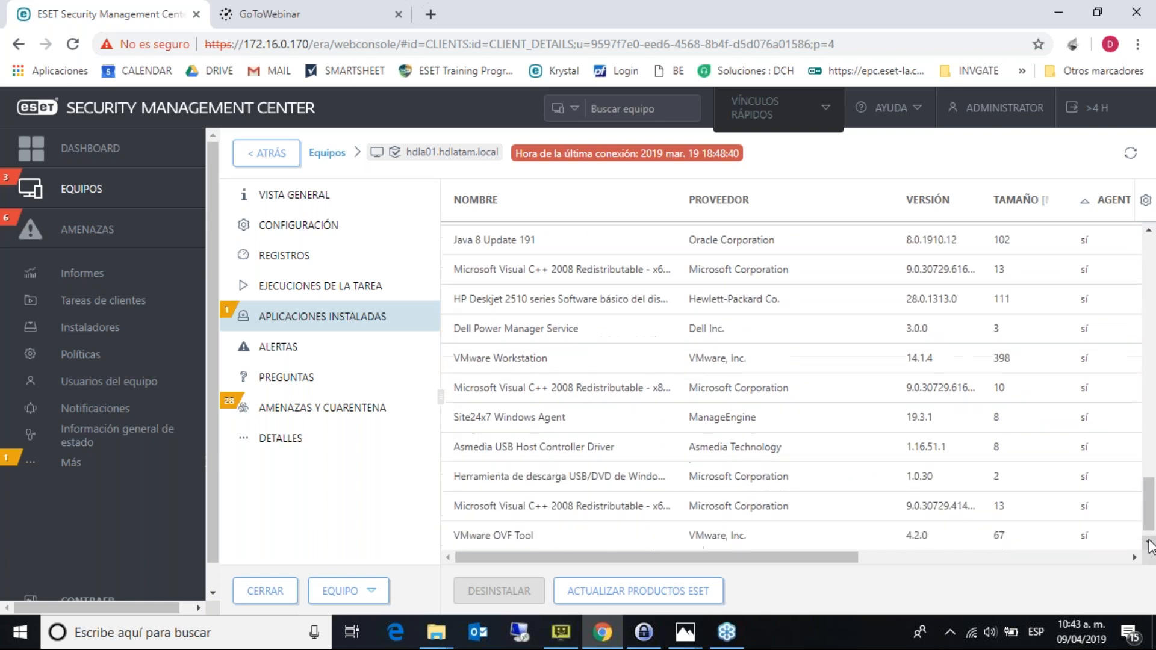
pyautogui.moveTo(1152, 535); pyautogui.dragTo(1128, 250)
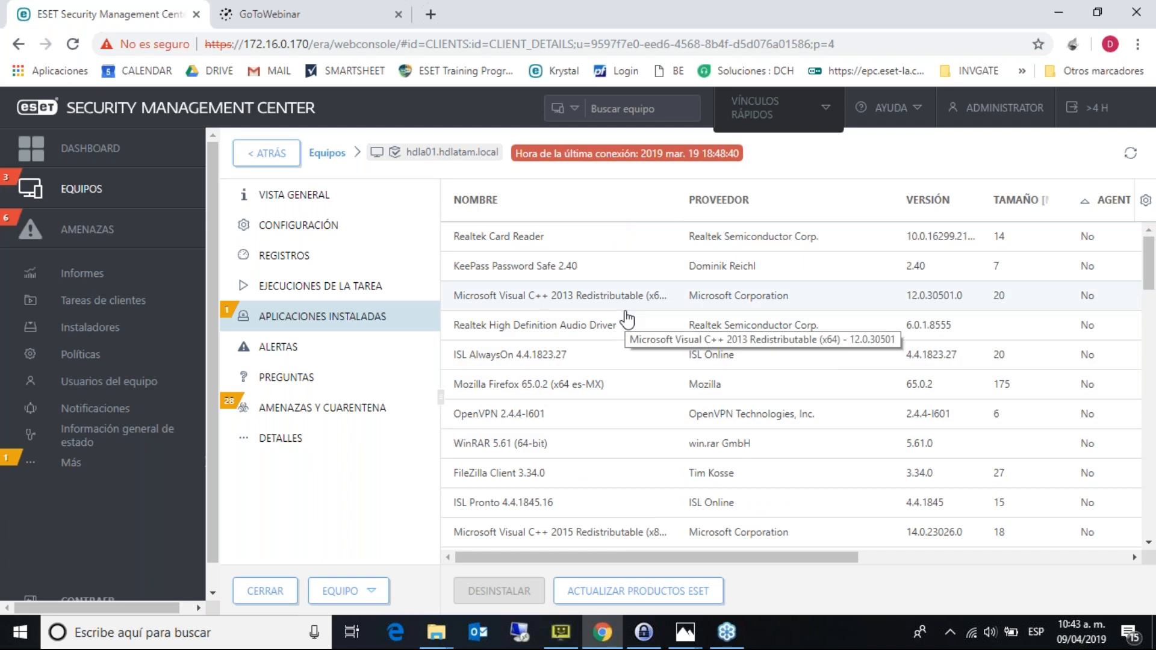
# - View hdla01's alerts and questions, then list all 107 threats including warning and info levels
pyautogui.click(353, 356)
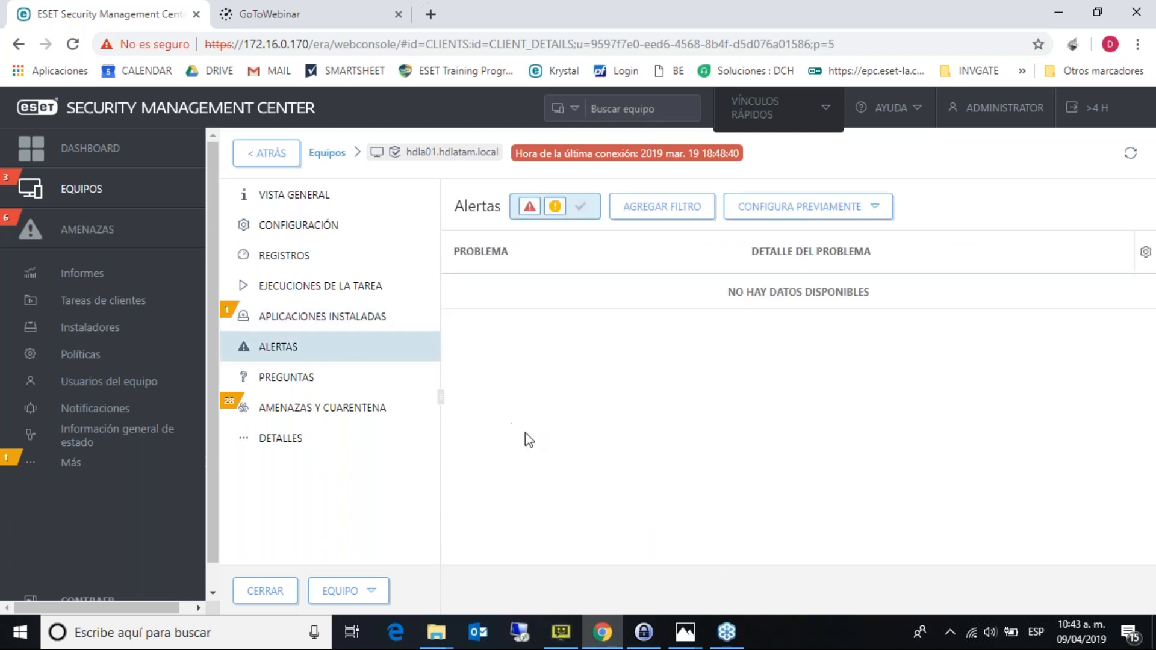
pyautogui.click(333, 379)
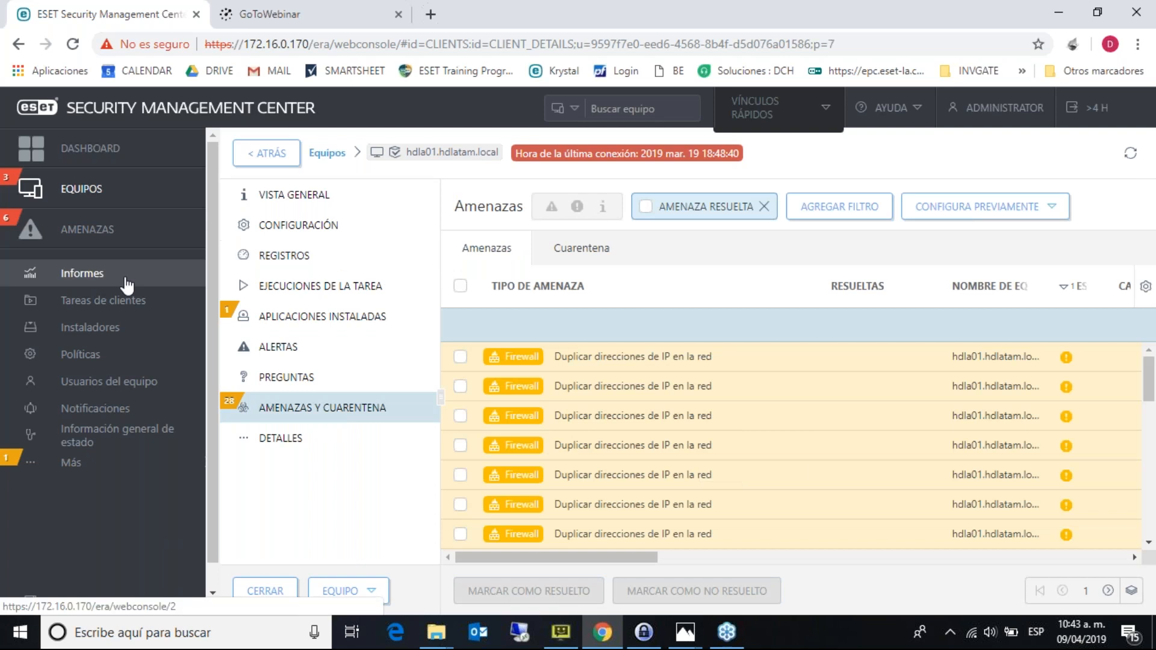
pyautogui.click(138, 234)
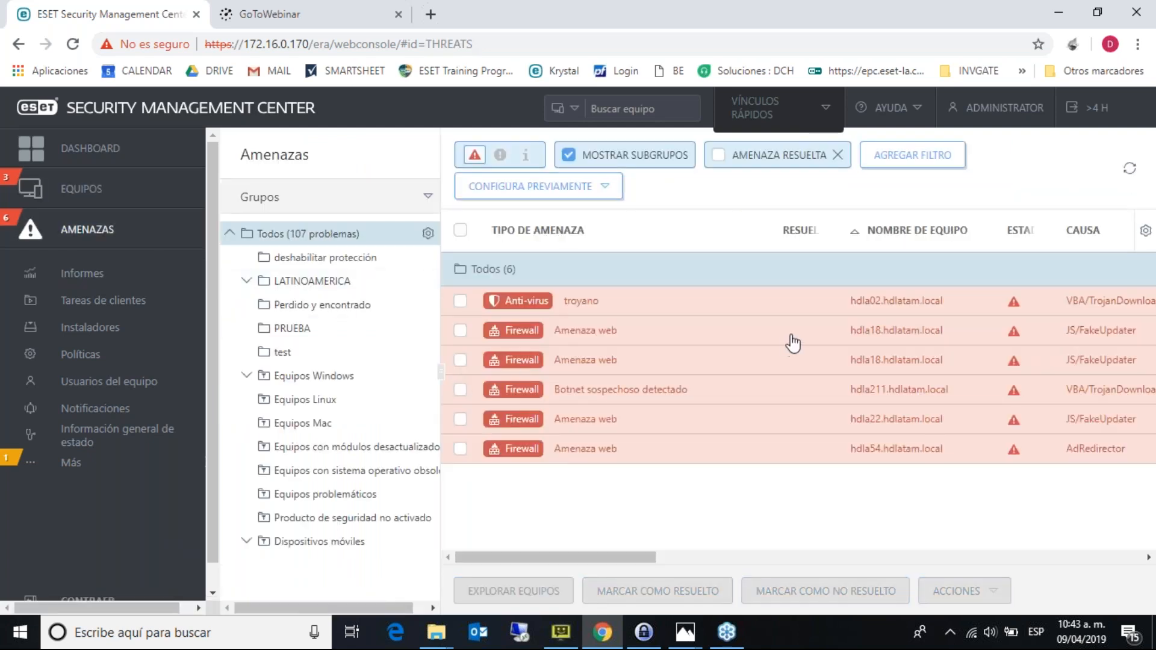
pyautogui.click(501, 158)
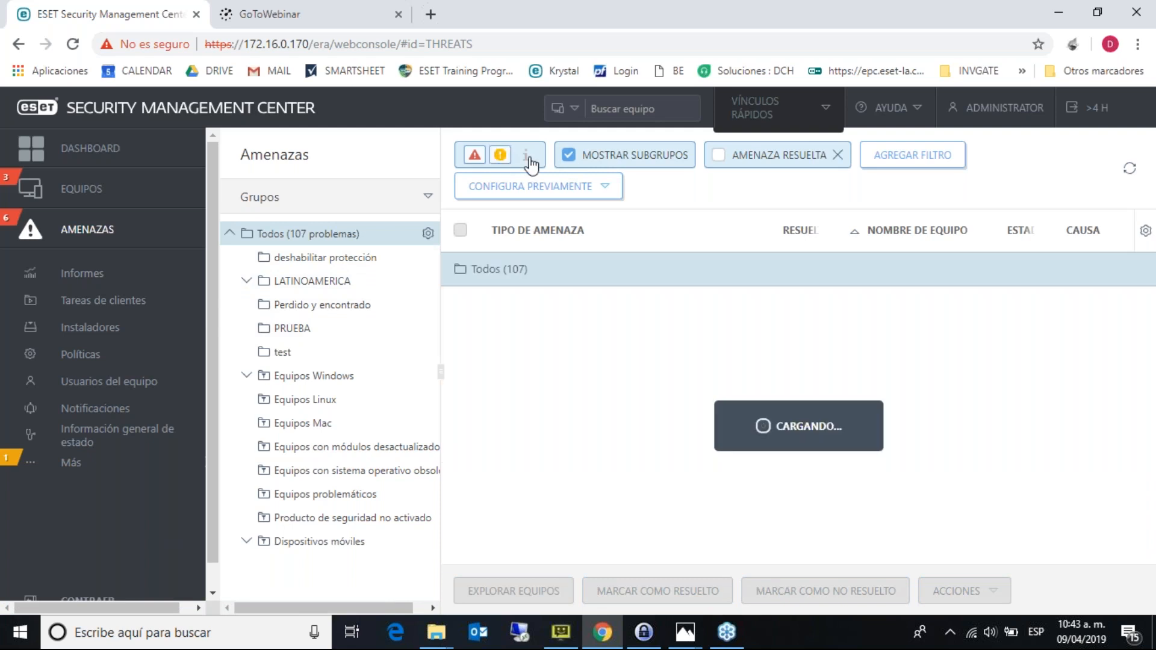
pyautogui.click(526, 156)
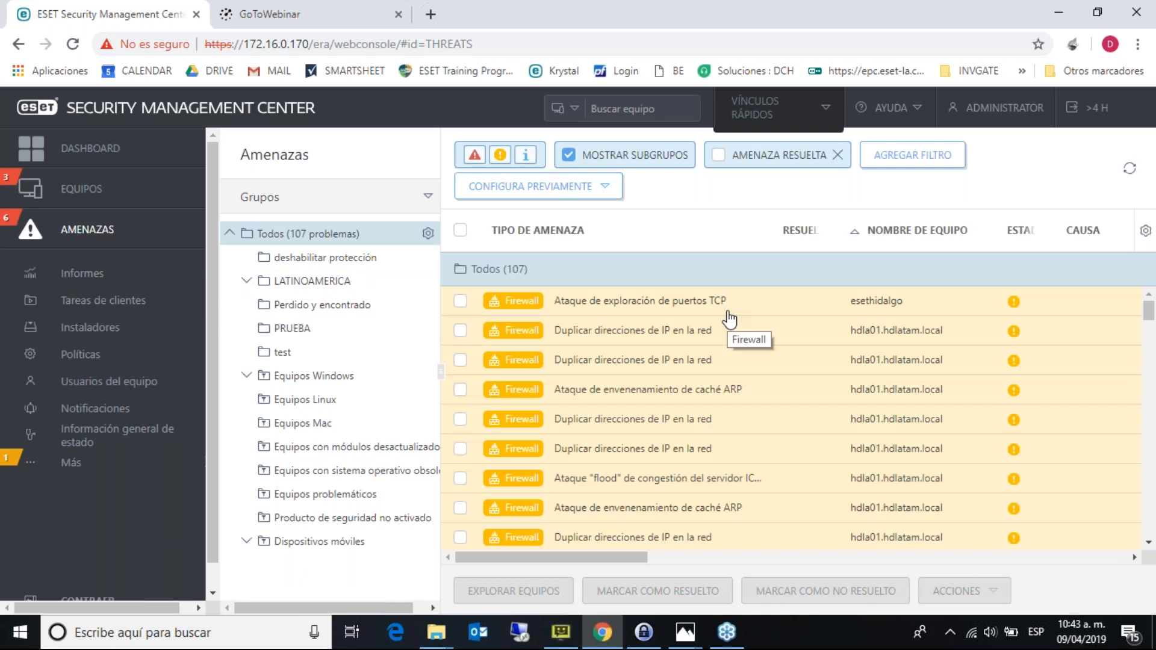
# - Scroll through the threat list, then go to the Políticas page
pyautogui.click(1149, 544)
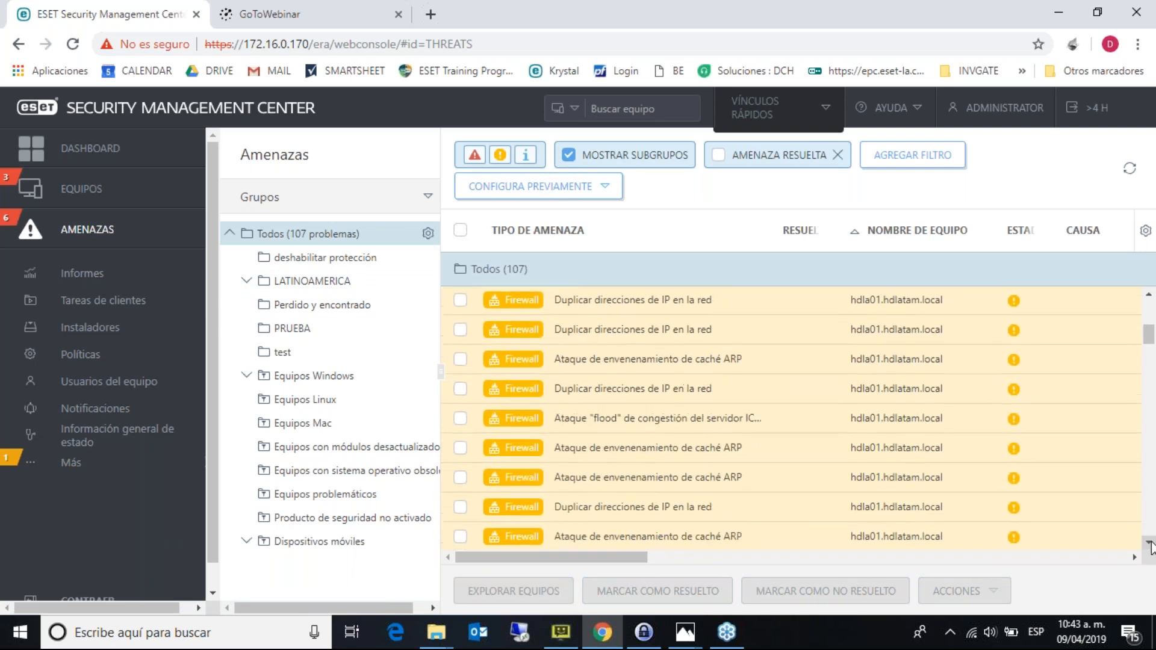
pyautogui.click(1149, 543)
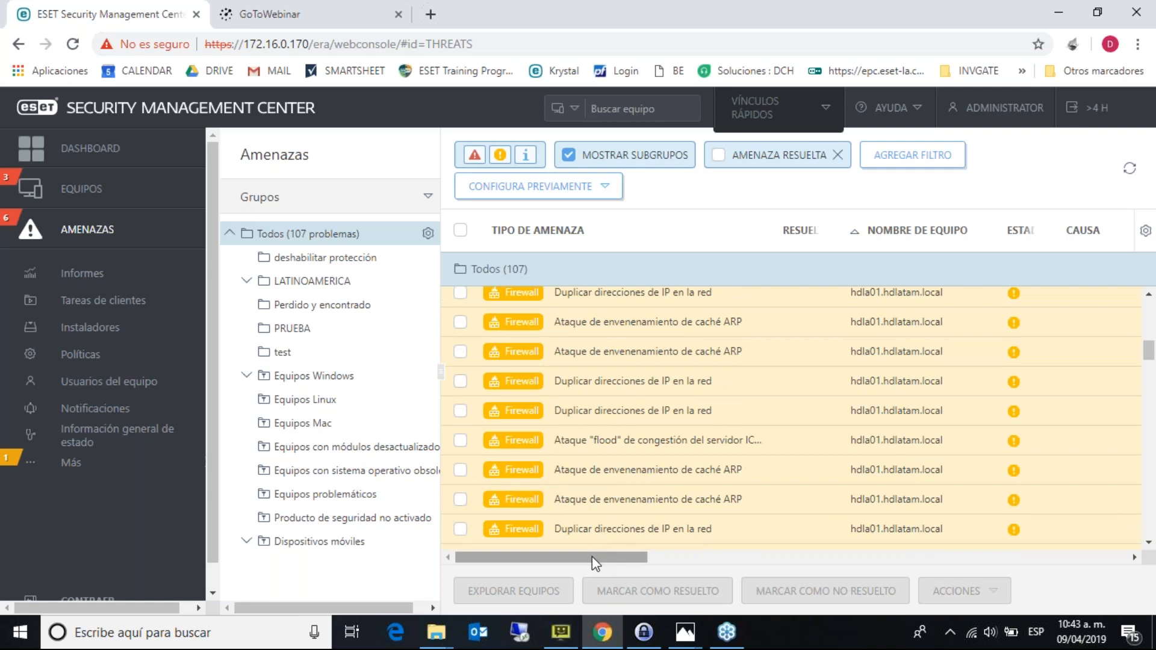
pyautogui.moveTo(591, 556); pyautogui.dragTo(536, 609)
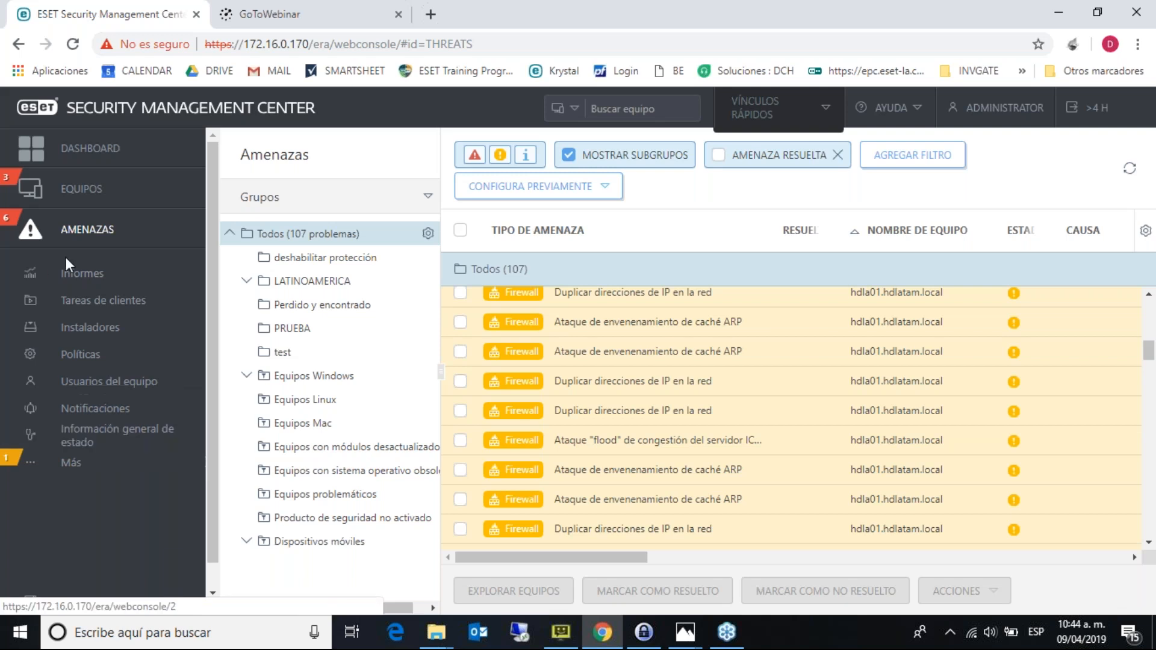
pyautogui.click(119, 355)
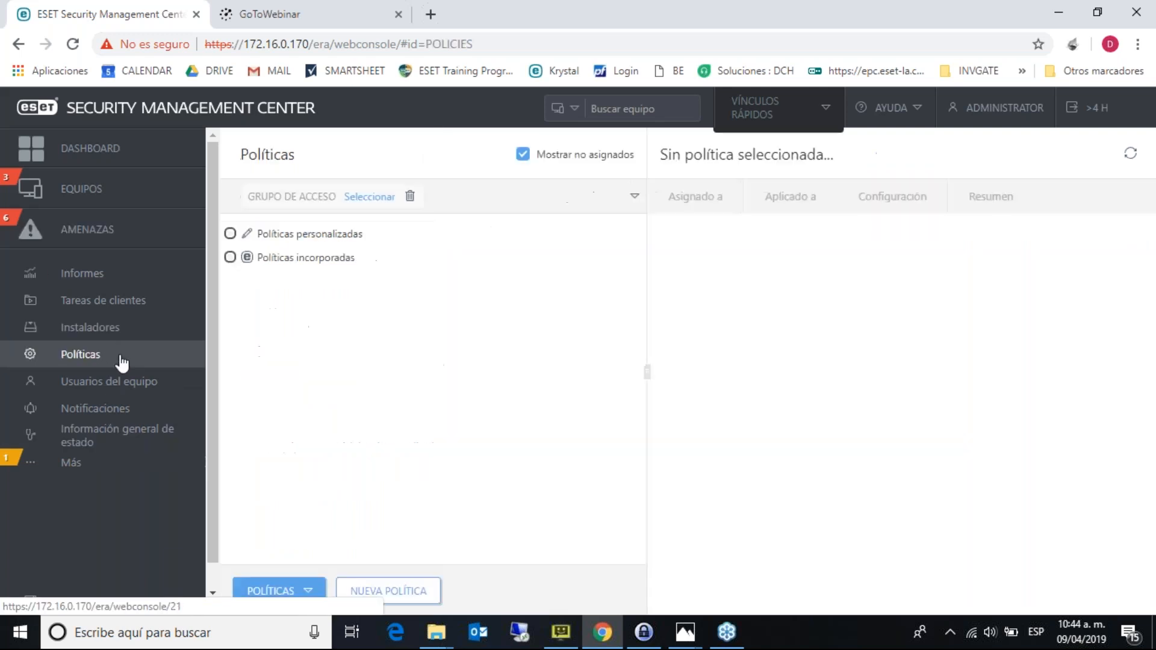
# - Expand Políticas personalizadas and select the ESET Endpoint for Windows policy group
pyautogui.click(581, 402)
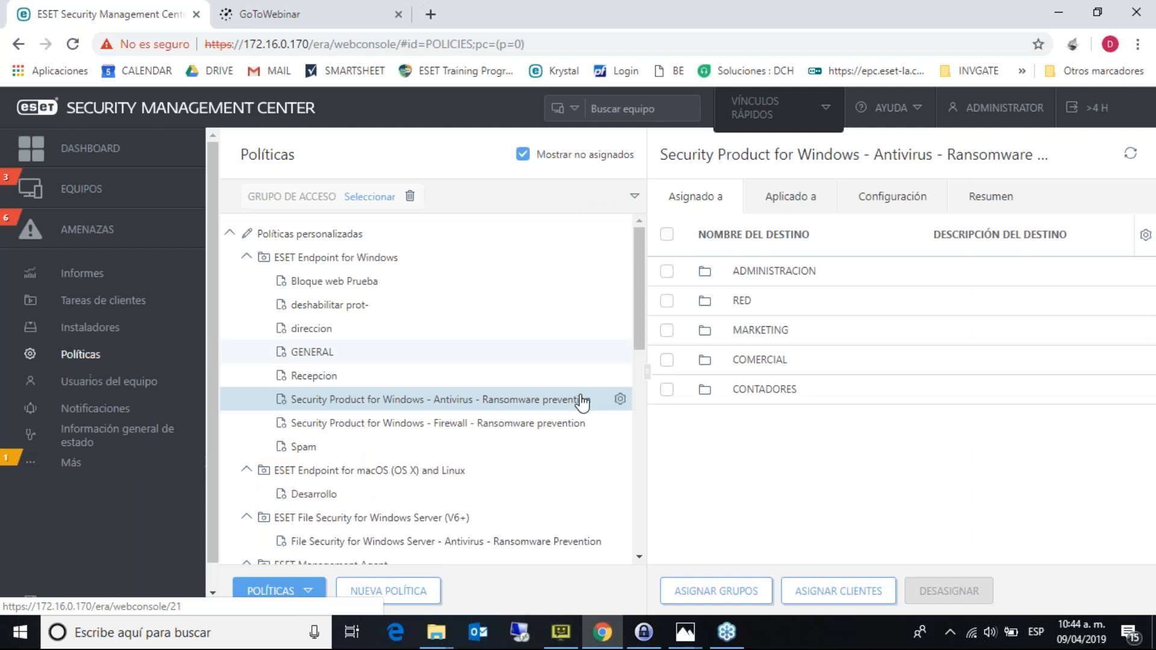
pyautogui.click(383, 259)
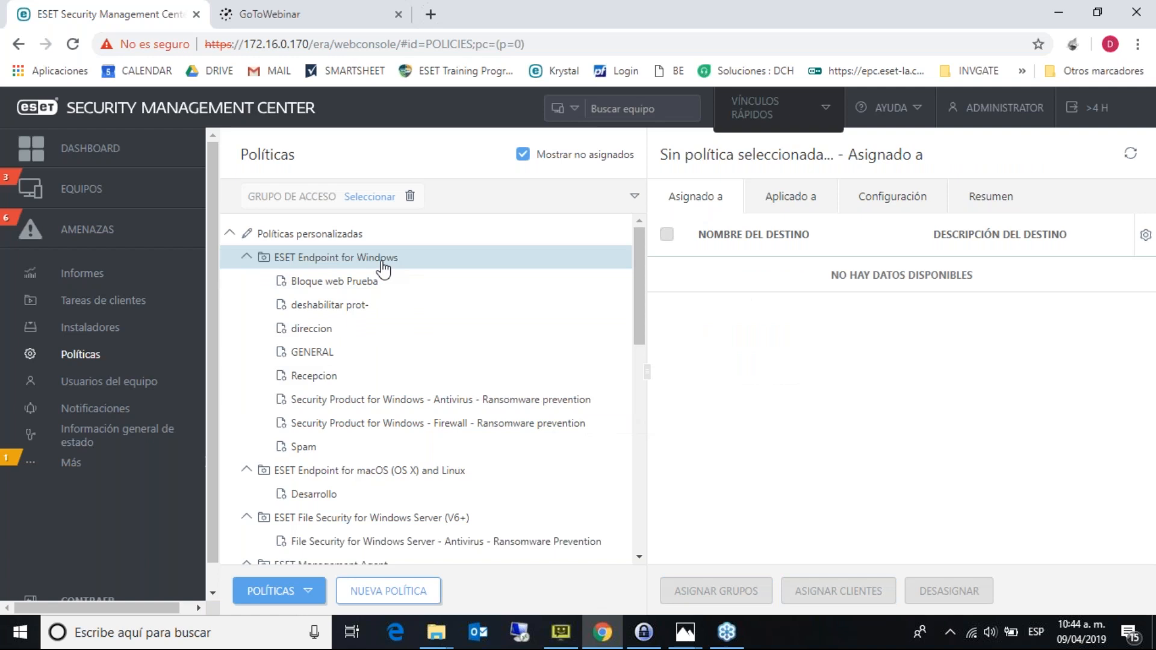
# - Create a new policy named 'test' and choose ESET Endpoint for Windows as its product
pyautogui.click(419, 594)
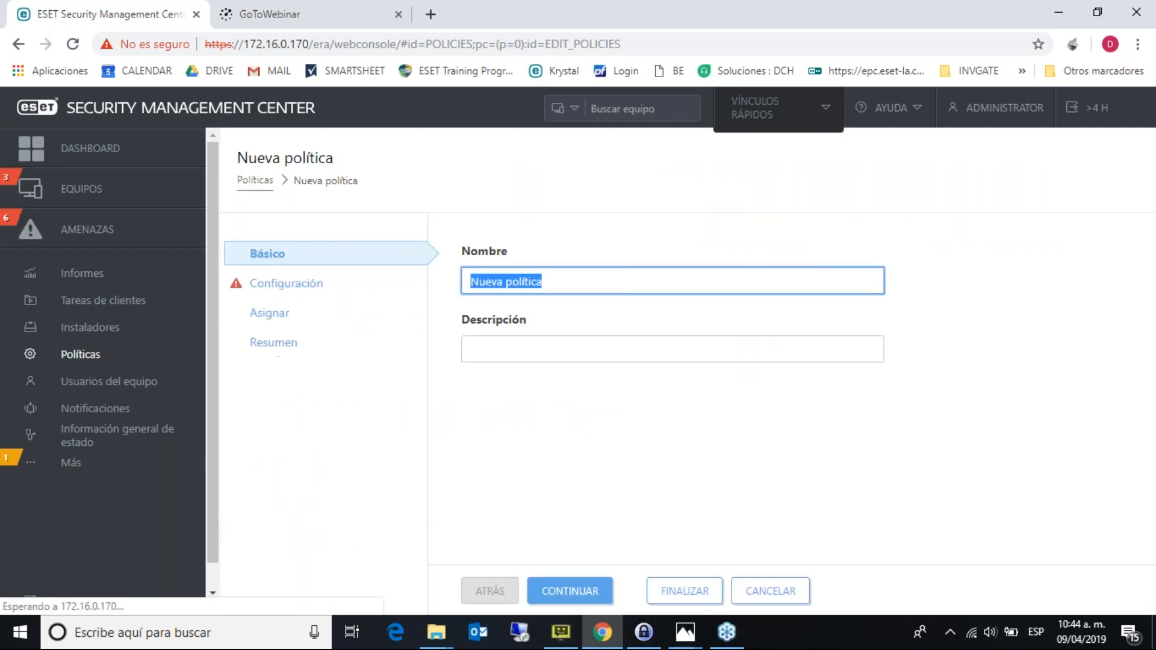
pyautogui.write('test')
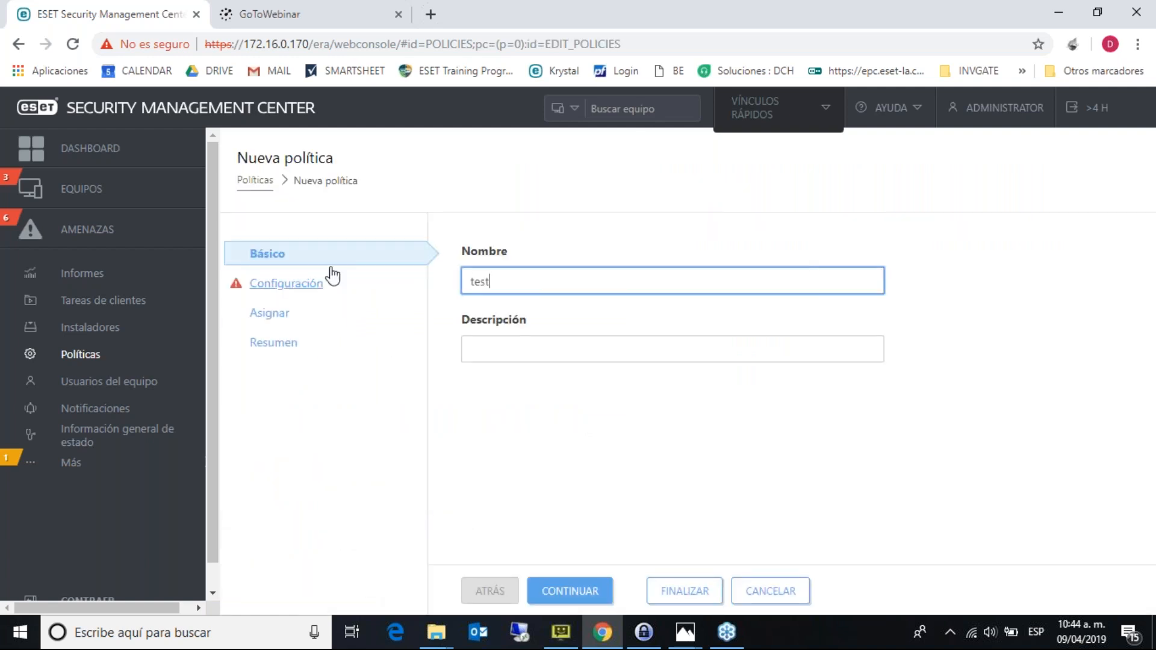
pyautogui.click(310, 284)
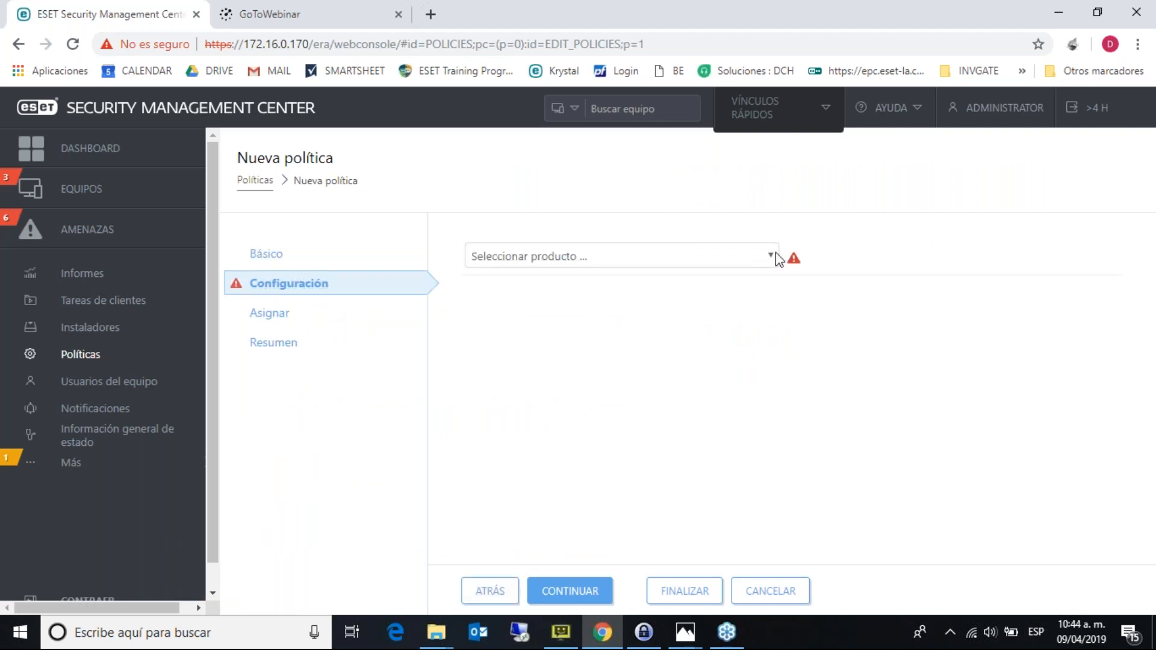
pyautogui.click(771, 259)
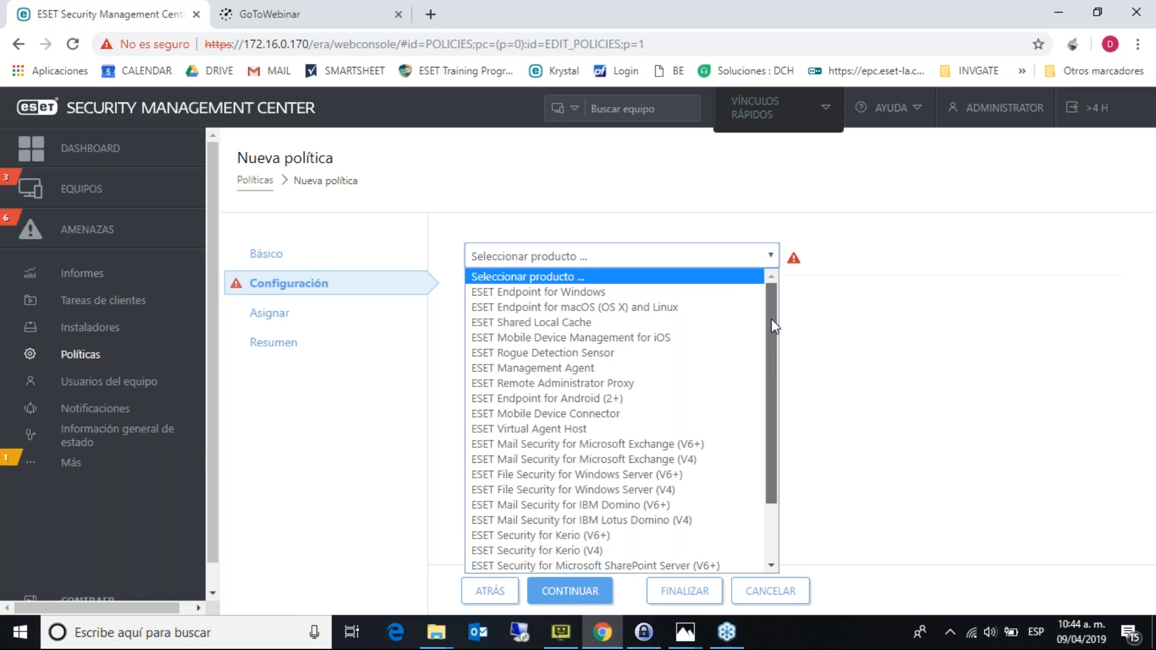
pyautogui.moveTo(773, 325); pyautogui.dragTo(793, 402)
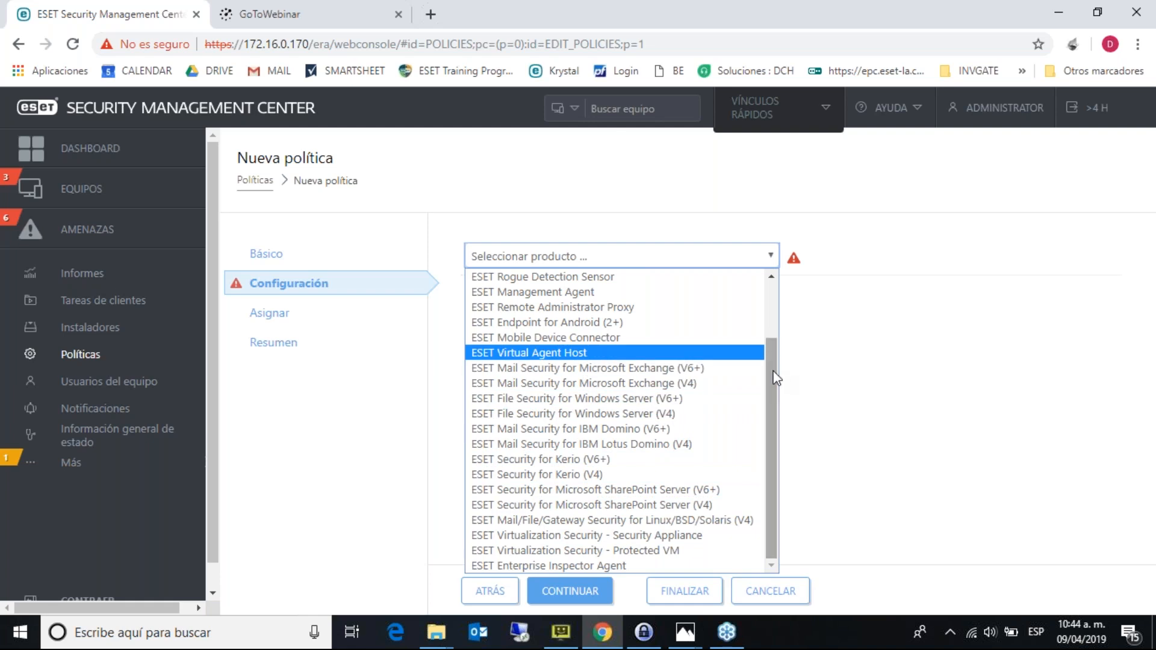
pyautogui.moveTo(775, 375); pyautogui.dragTo(768, 276)
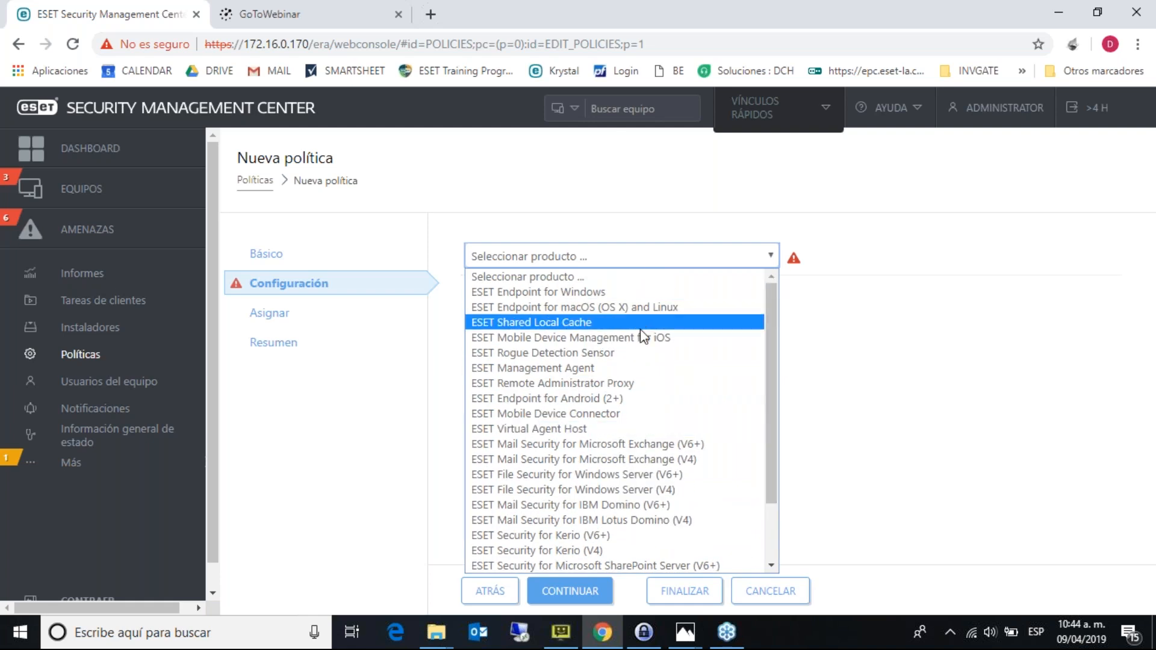
pyautogui.click(616, 294)
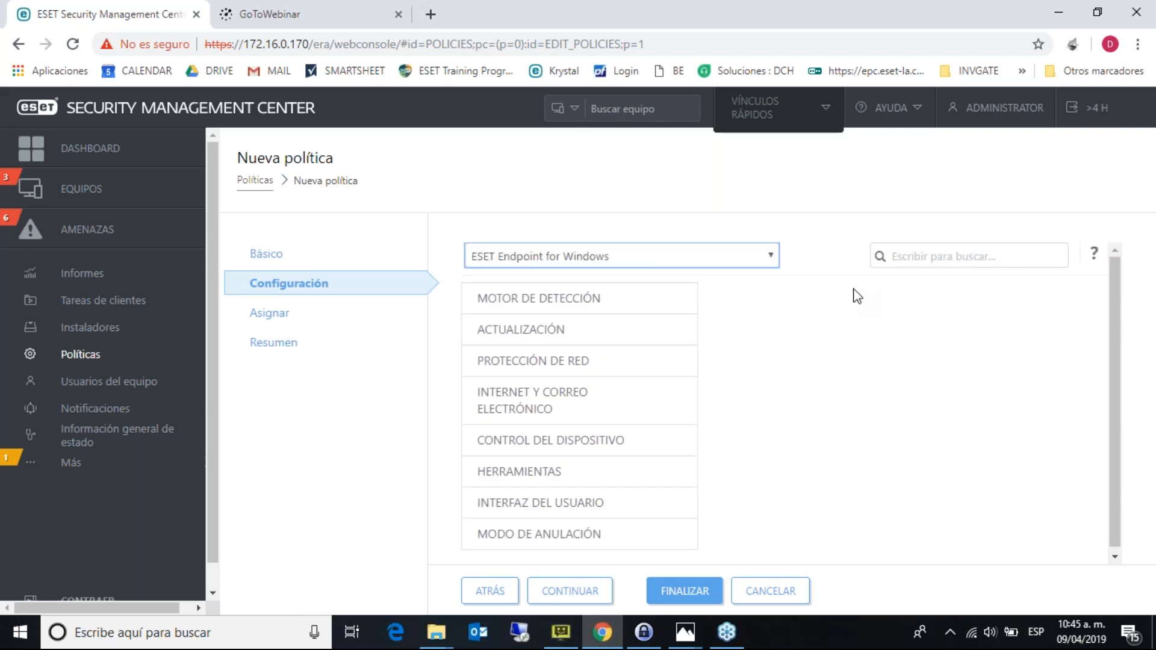
# - Look through the policy's Interfaz del usuario settings, expanding the access configuration password options
pyautogui.scroll(-1, 1121, 301)
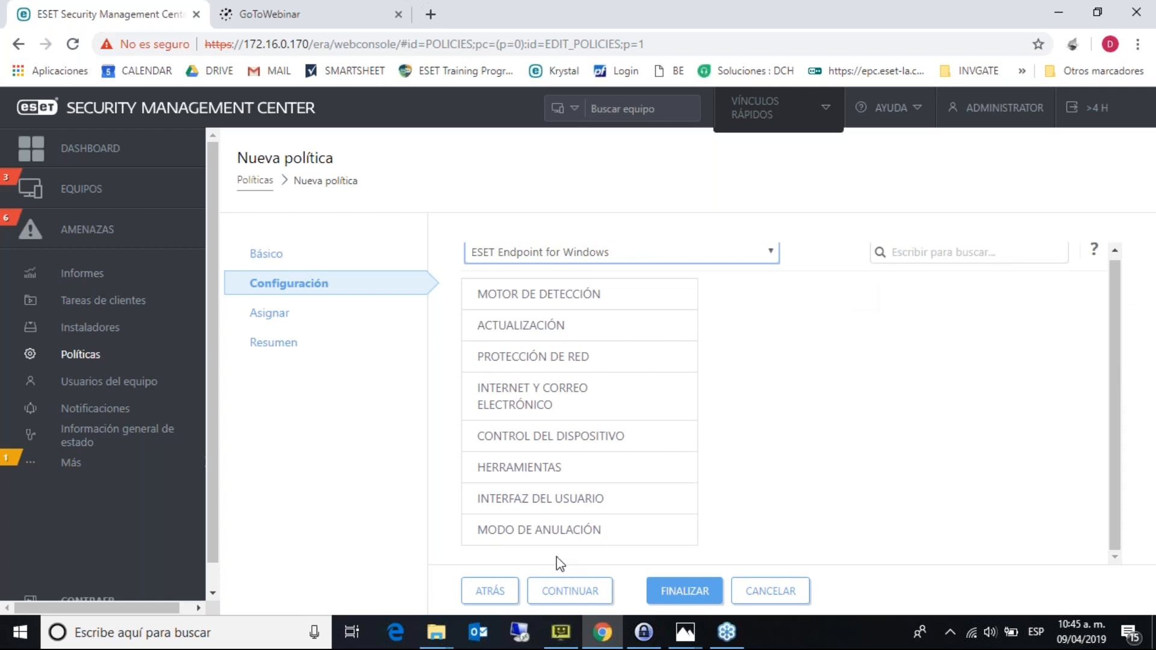
pyautogui.click(550, 506)
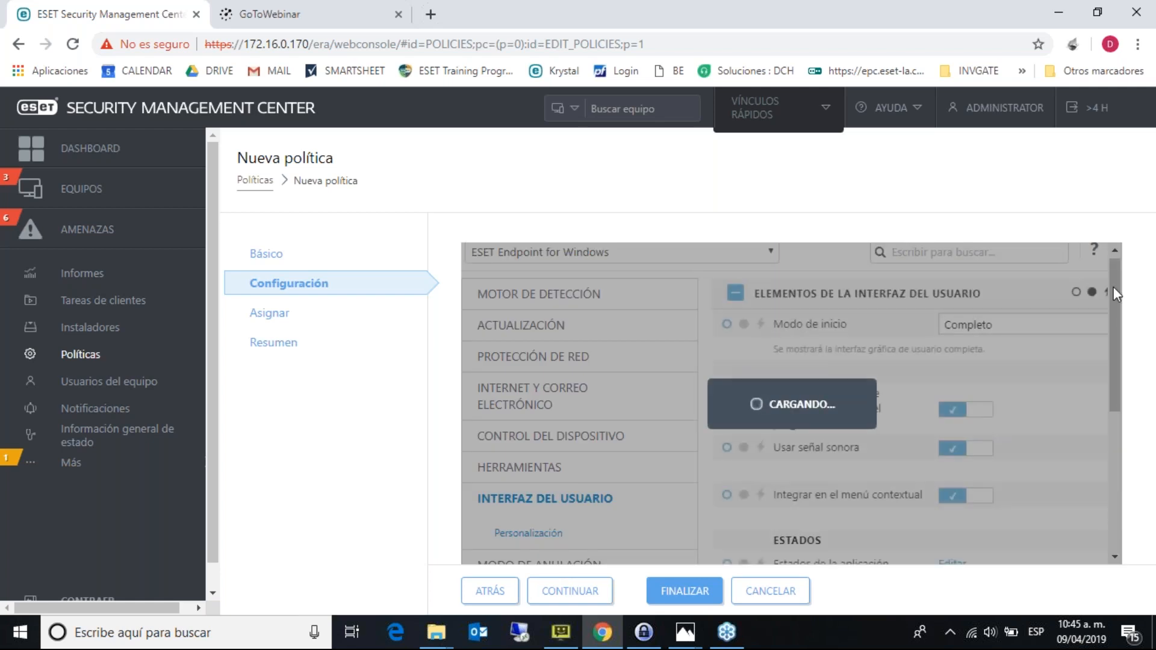
pyautogui.moveTo(1114, 293); pyautogui.dragTo(1128, 426)
pyautogui.click(890, 473)
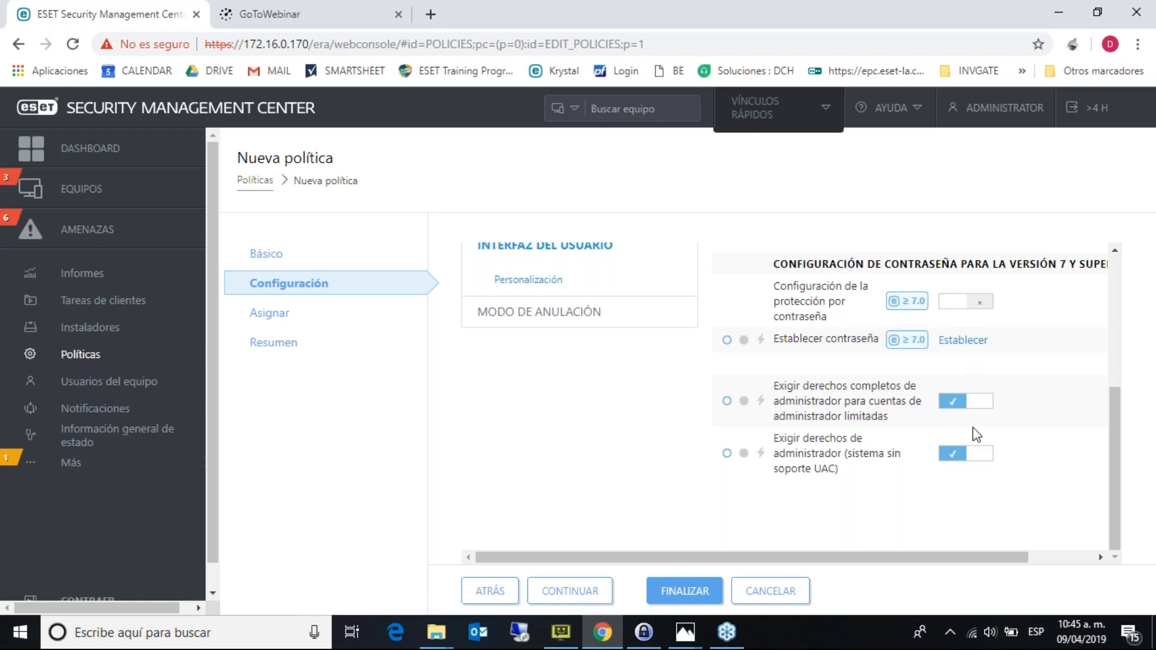
pyautogui.moveTo(1114, 410); pyautogui.dragTo(1111, 265)
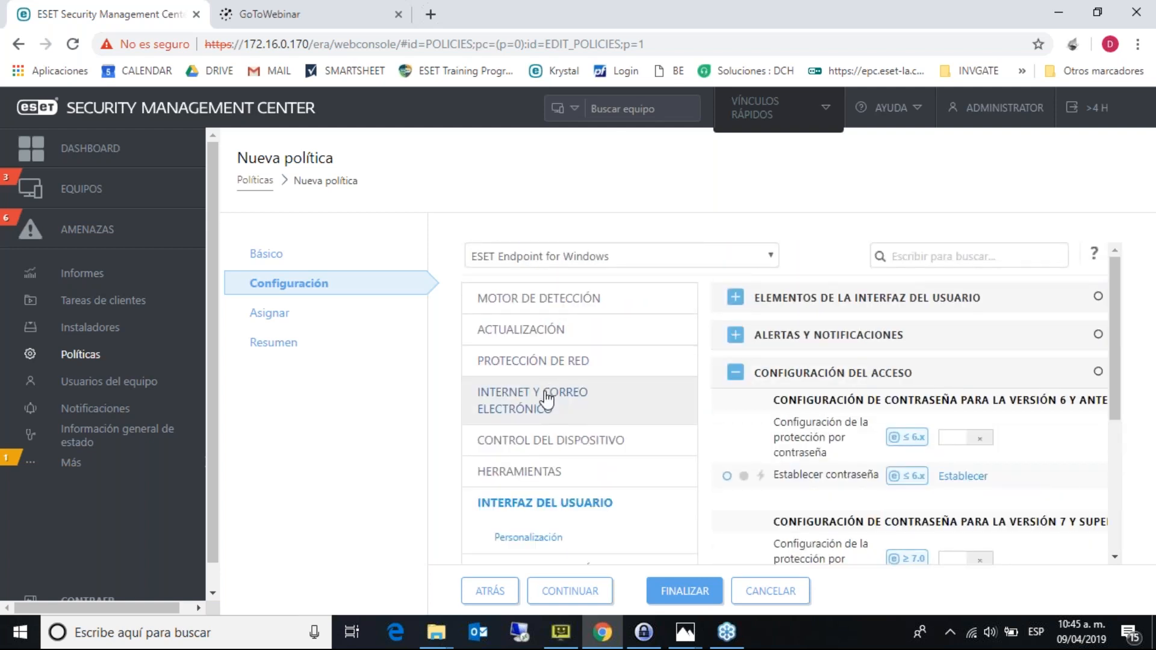
# - Open Protección de red > Firewall, glance at known networks, and expand Avanzado
pyautogui.click(559, 362)
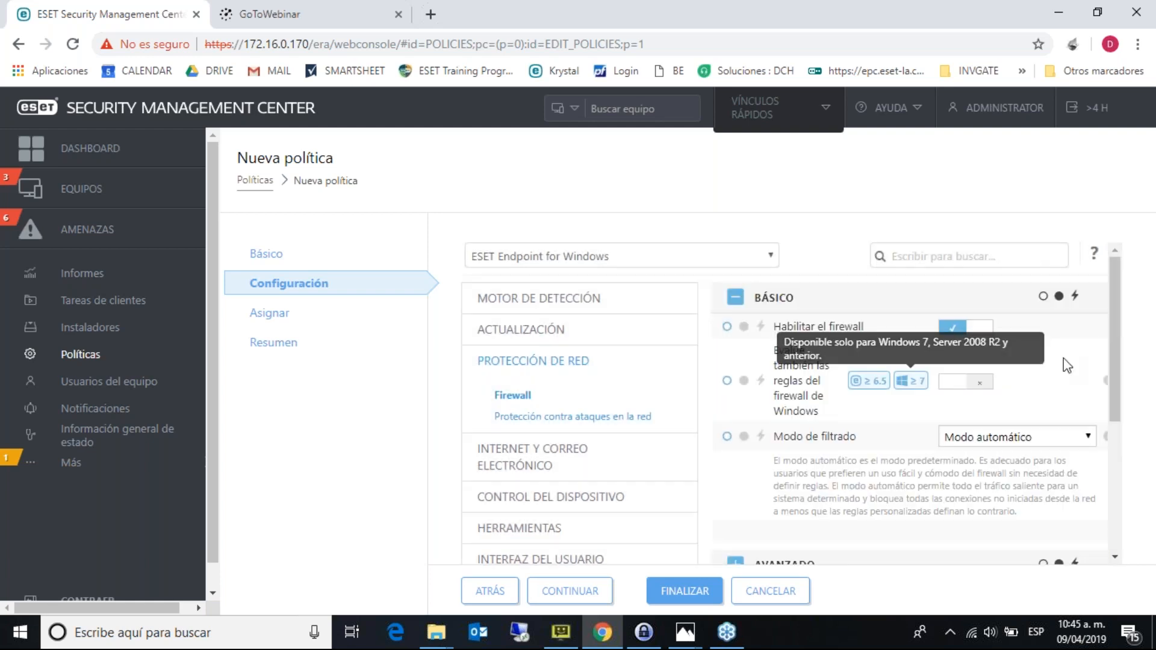
pyautogui.scroll(-2, 1114, 364)
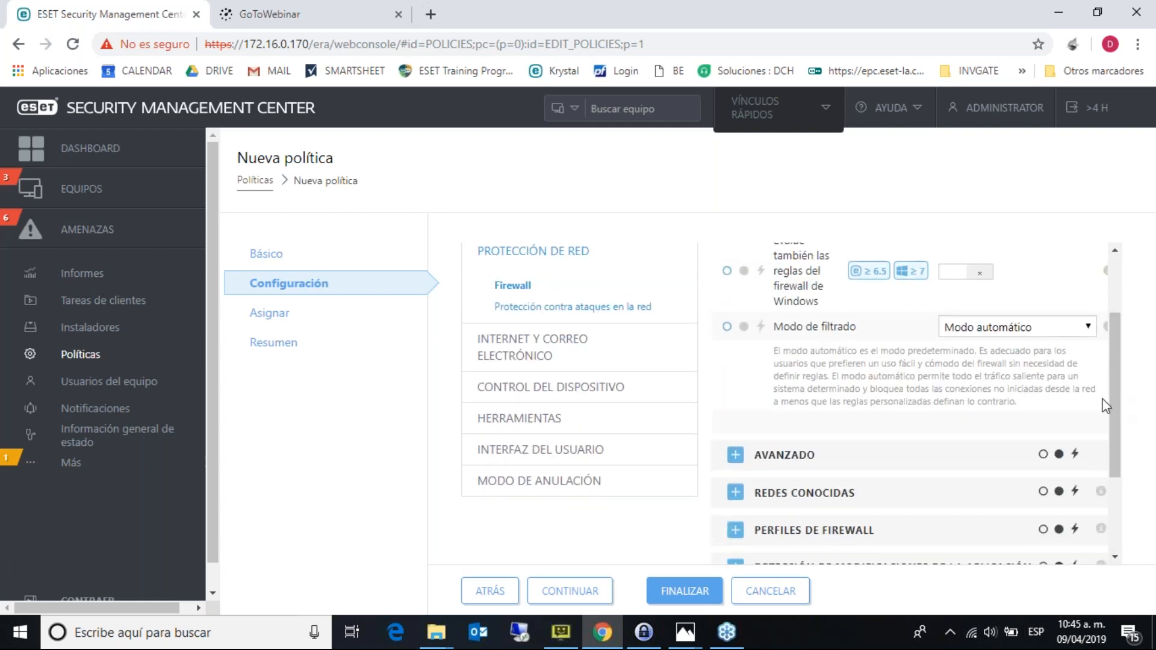
pyautogui.scroll(-2, 1114, 397)
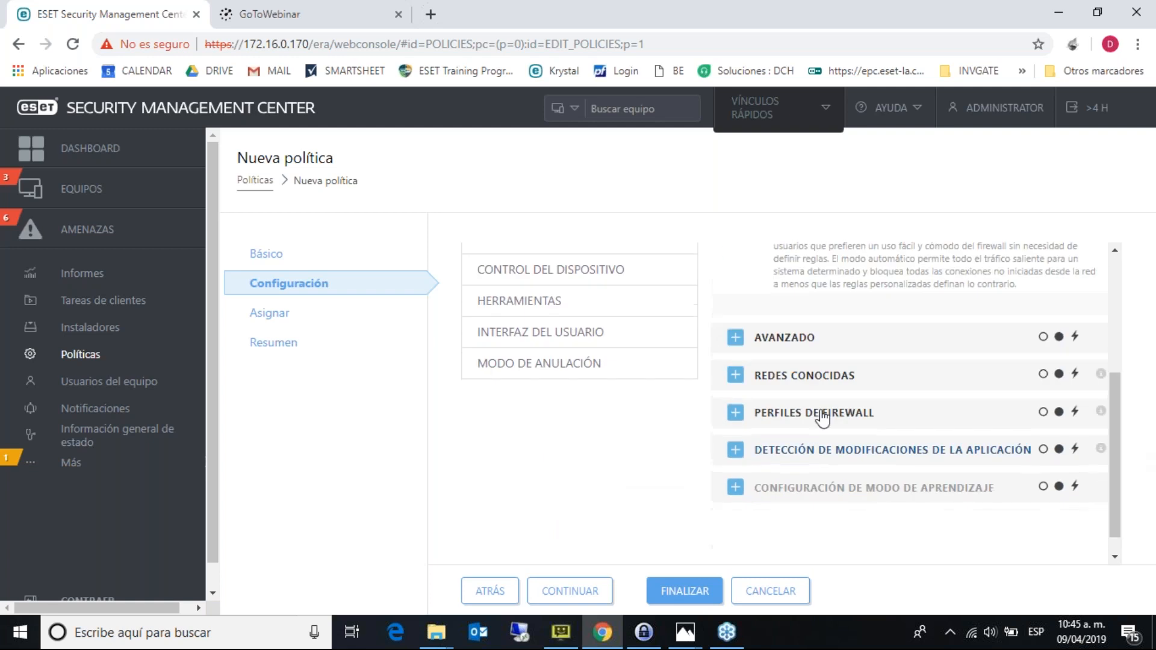
pyautogui.click(735, 381)
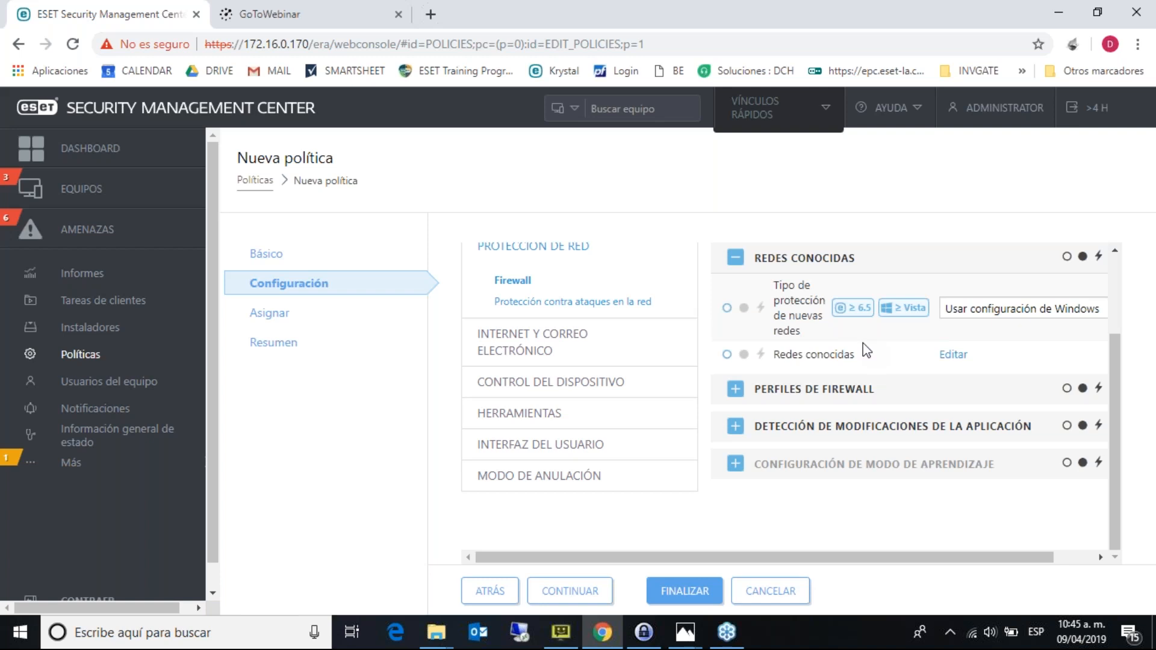
pyautogui.click(735, 259)
pyautogui.click(736, 268)
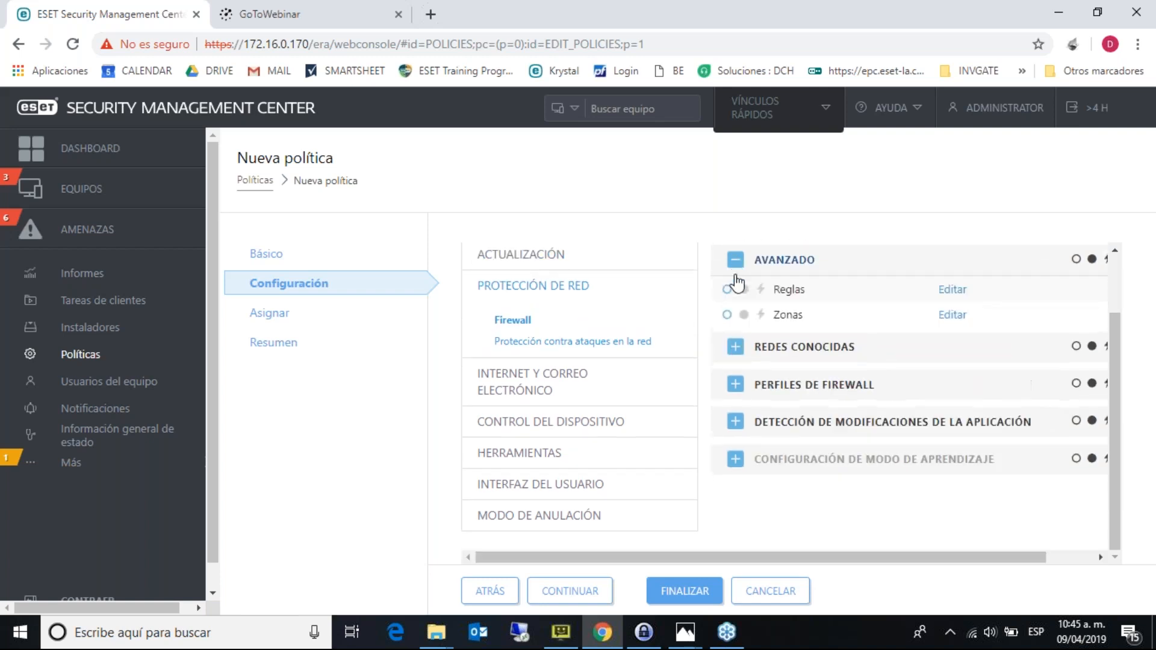
# - Start a new Entrante firewall rule with action Denegar and protocol Personalizado
pyautogui.click(952, 268)
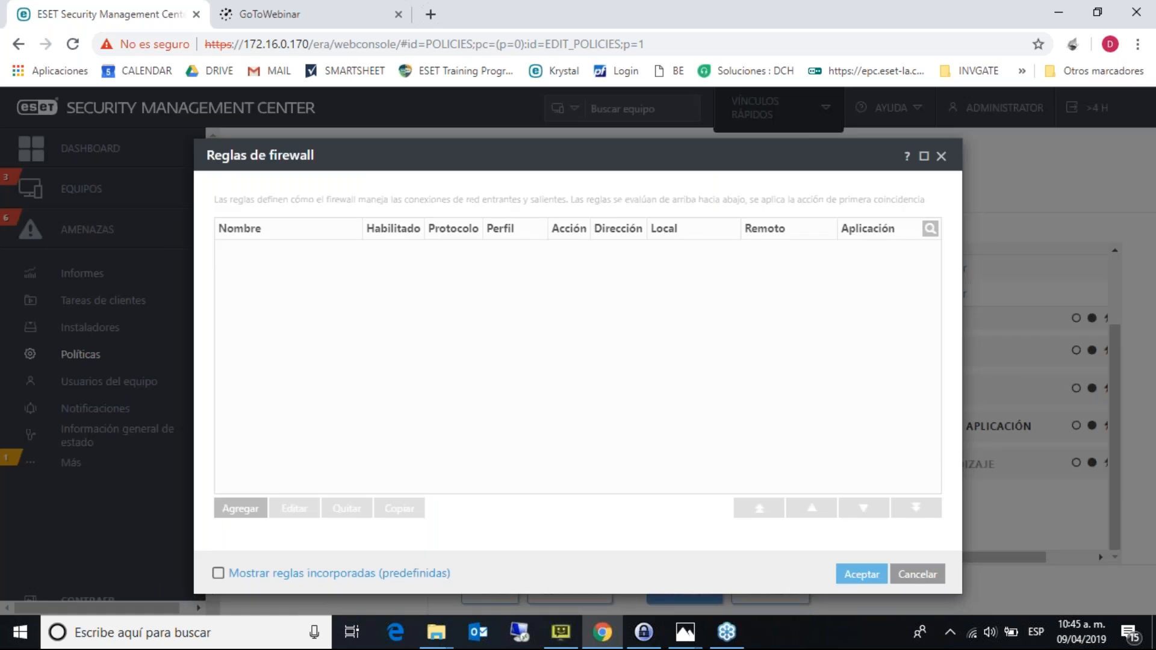
pyautogui.click(240, 509)
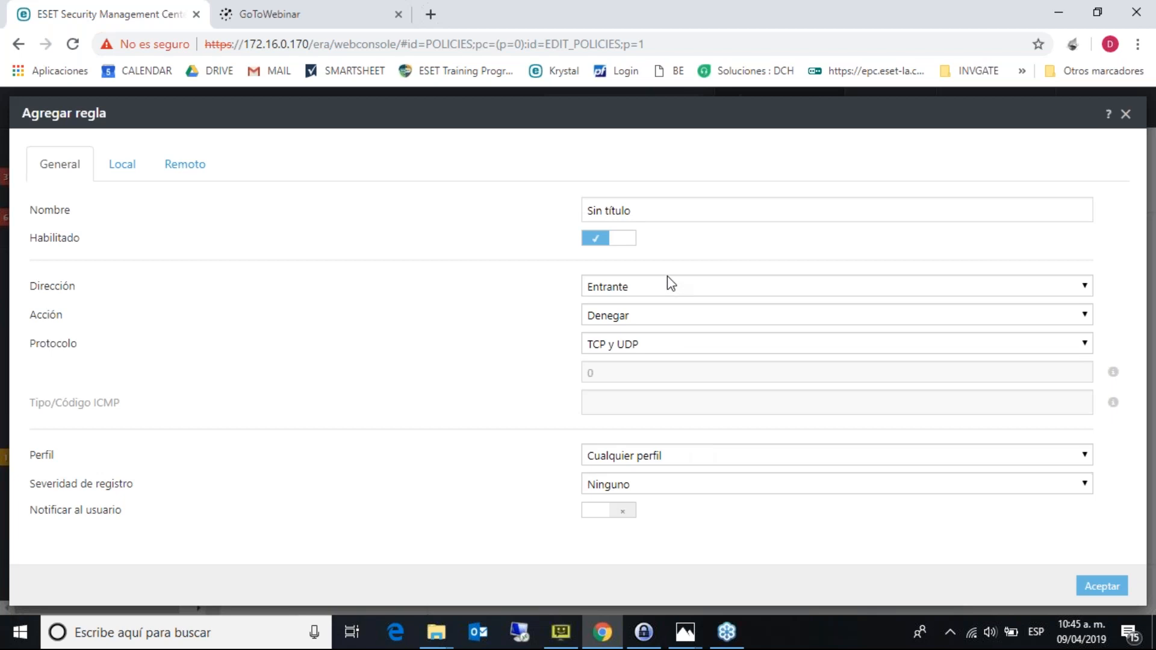
pyautogui.click(671, 289)
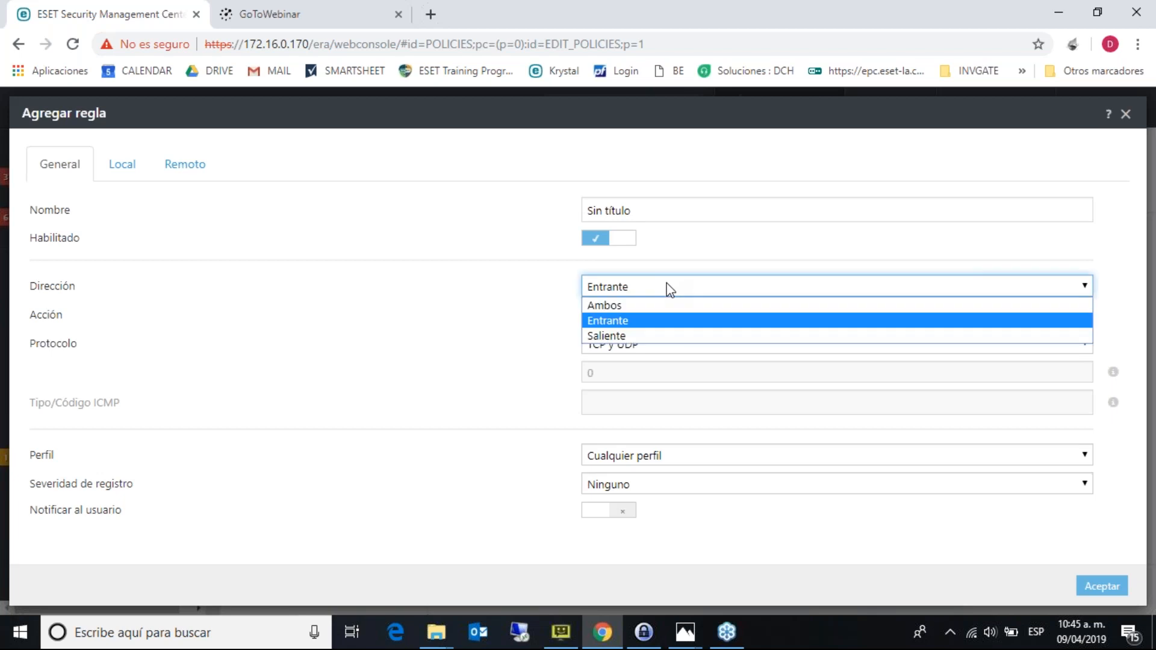
pyautogui.click(670, 289)
pyautogui.click(660, 315)
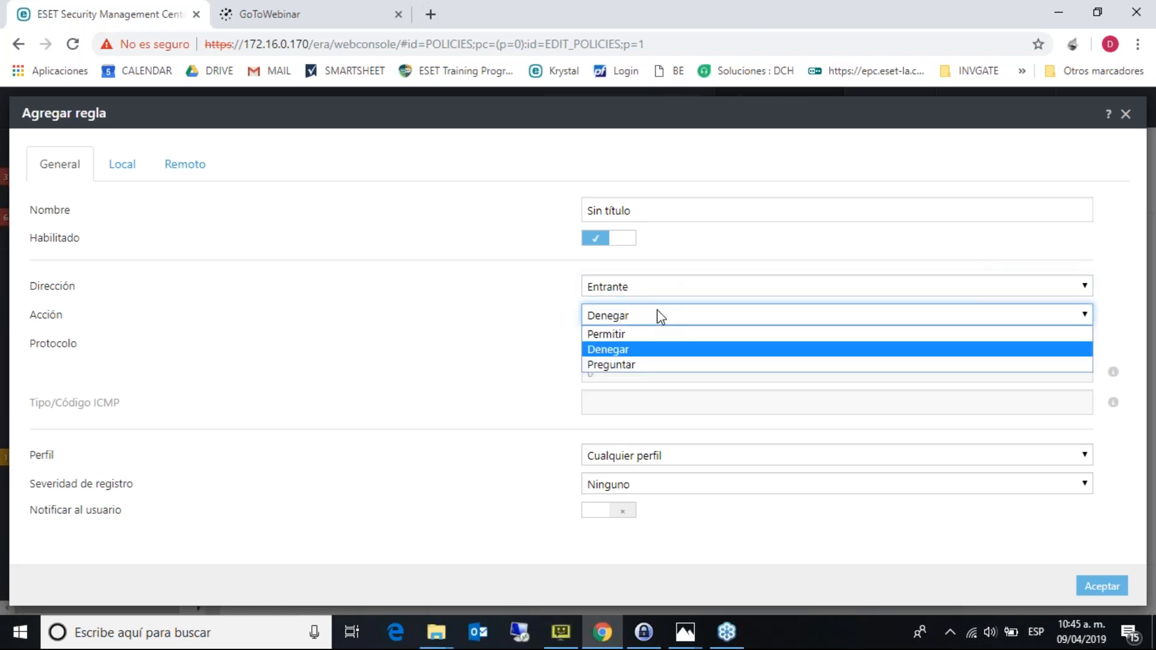
pyautogui.click(659, 314)
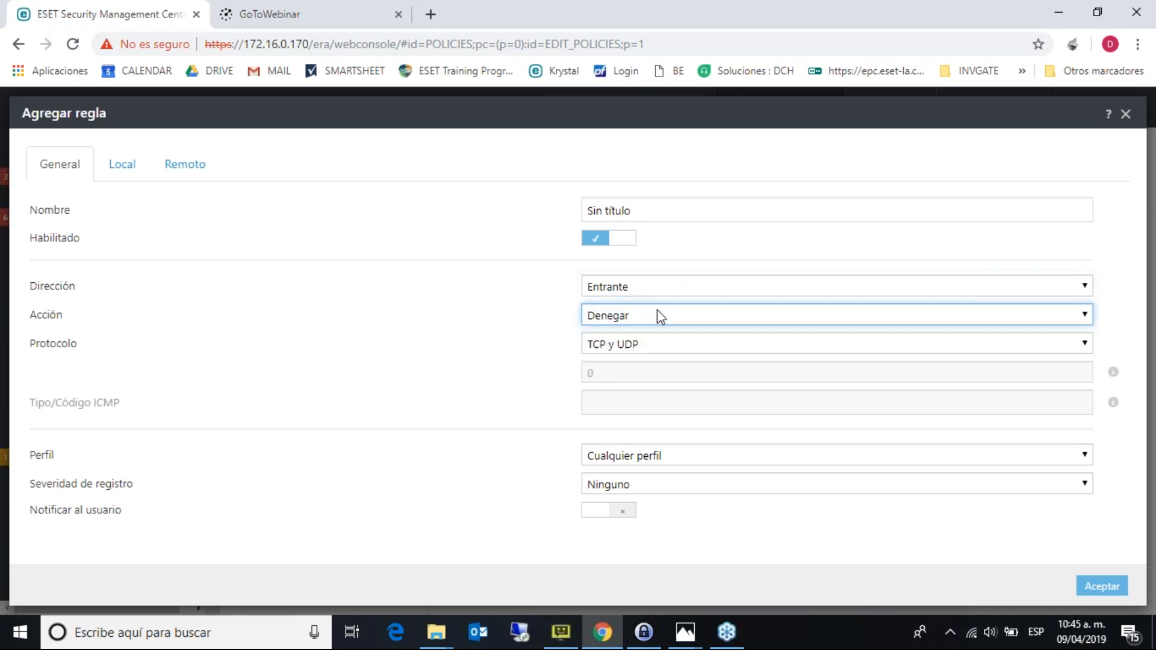
pyautogui.click(656, 344)
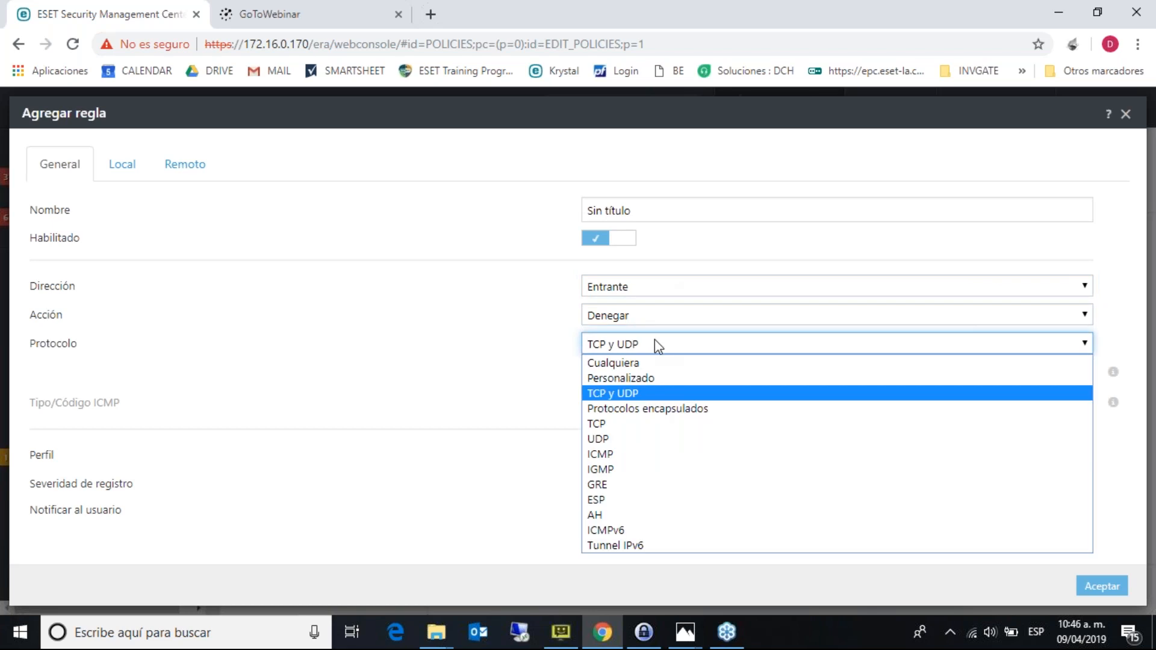
pyautogui.click(653, 379)
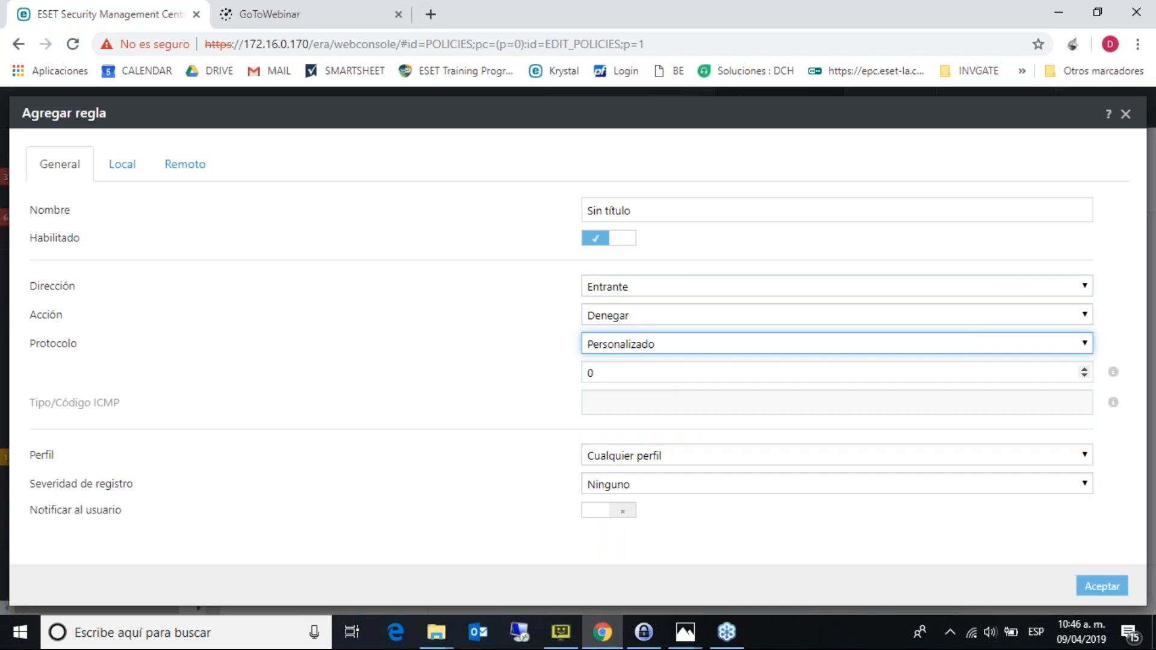
pyautogui.click(653, 374)
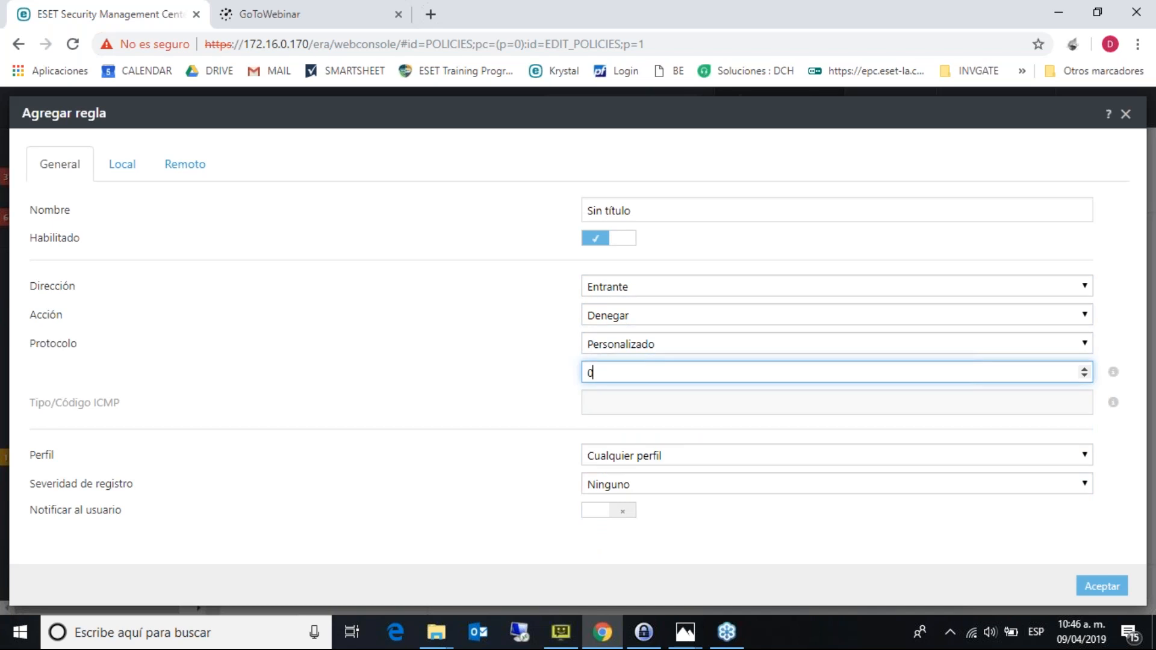
# - Review the rule's Local and Remoto tabs, then close the rule and rules list unsaved
pyautogui.click(121, 175)
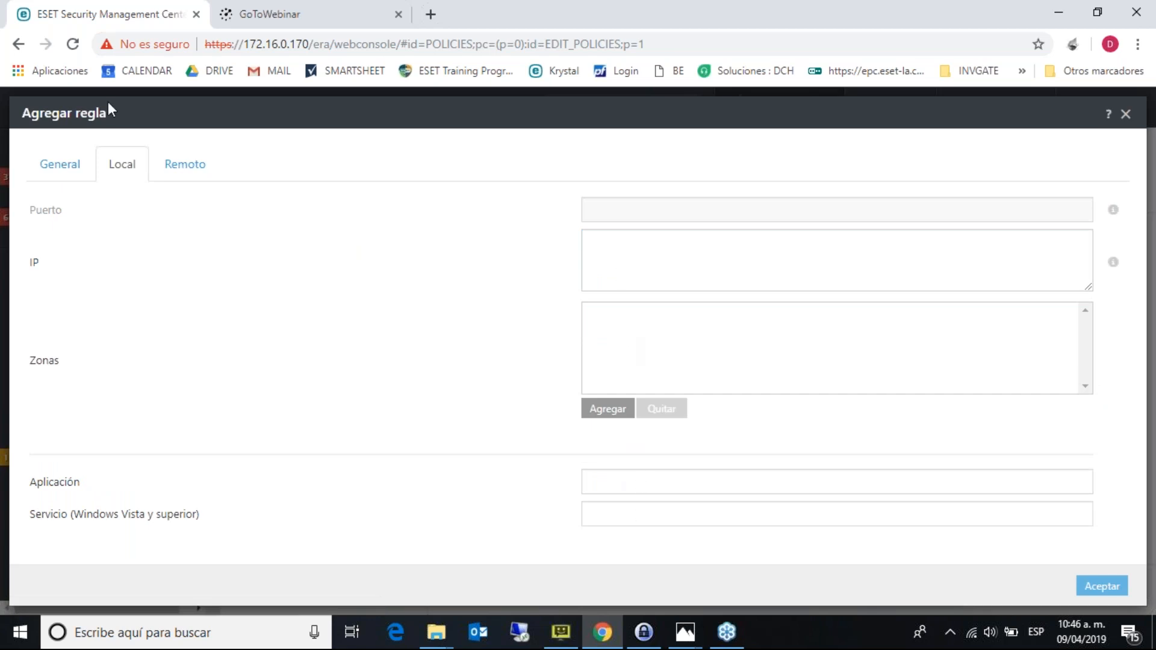
pyautogui.click(180, 162)
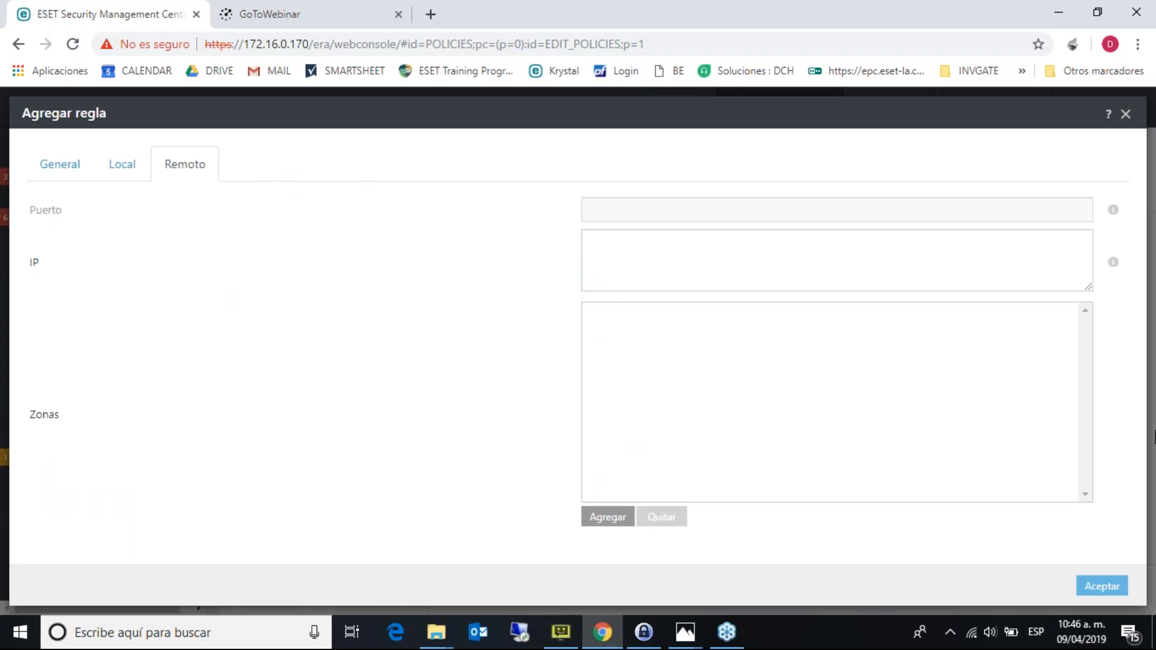
pyautogui.click(1125, 115)
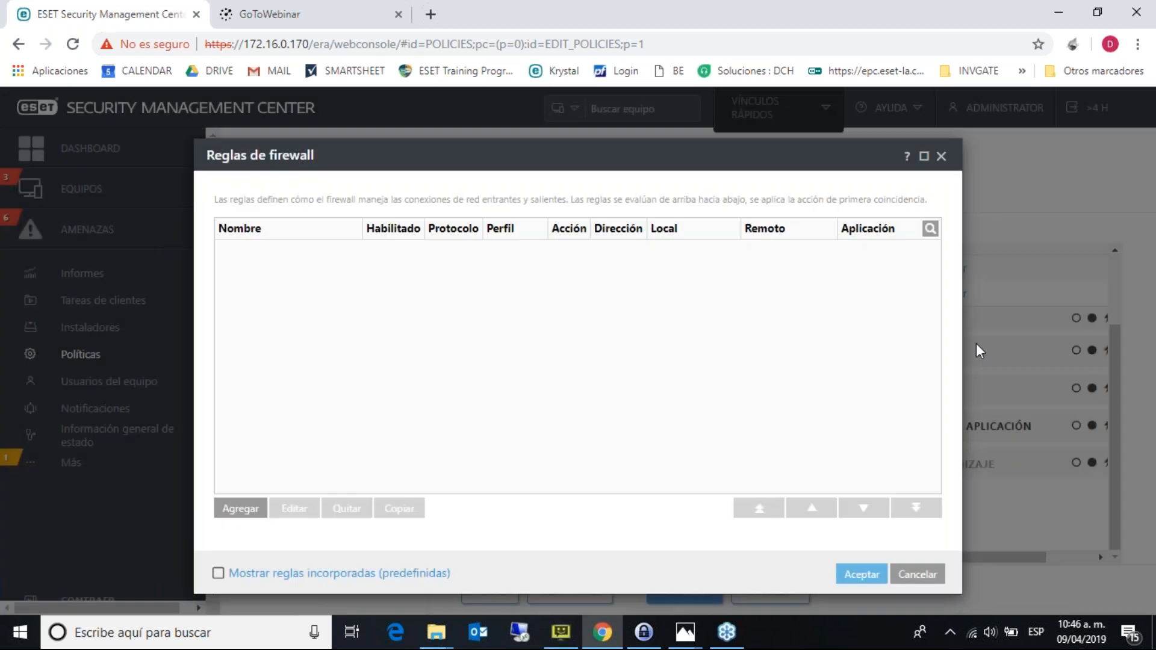
pyautogui.click(940, 158)
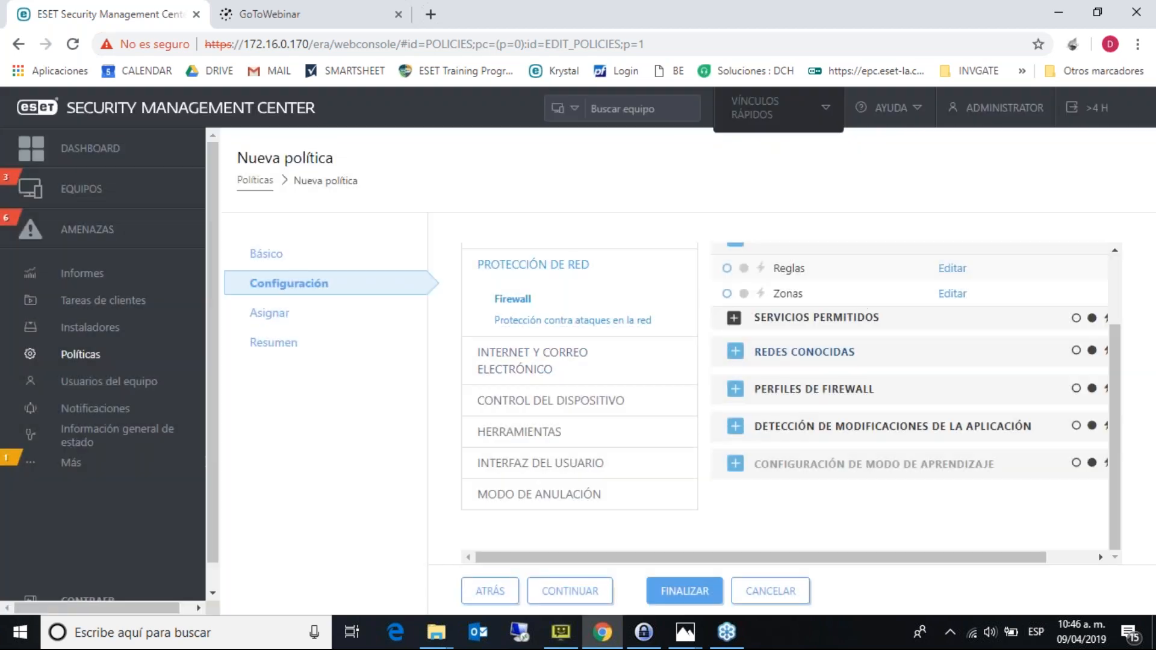
# - Expand the advanced intrusion detection and packet inspection options under network attack protection
pyautogui.click(630, 321)
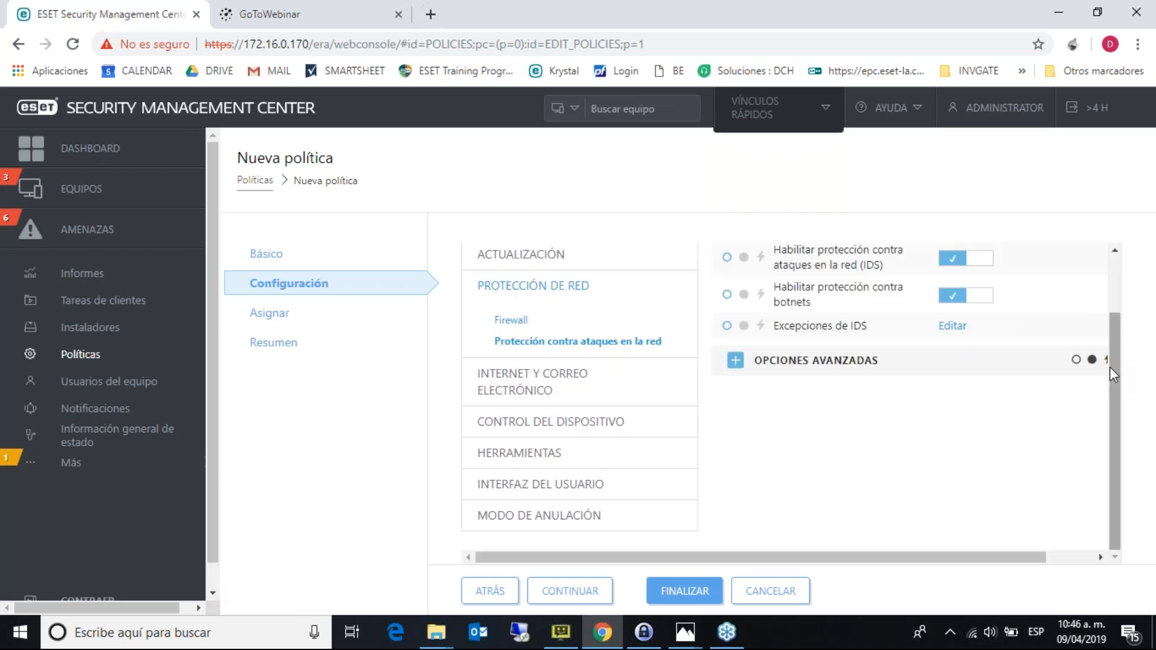
pyautogui.moveTo(1113, 367); pyautogui.dragTo(1111, 295)
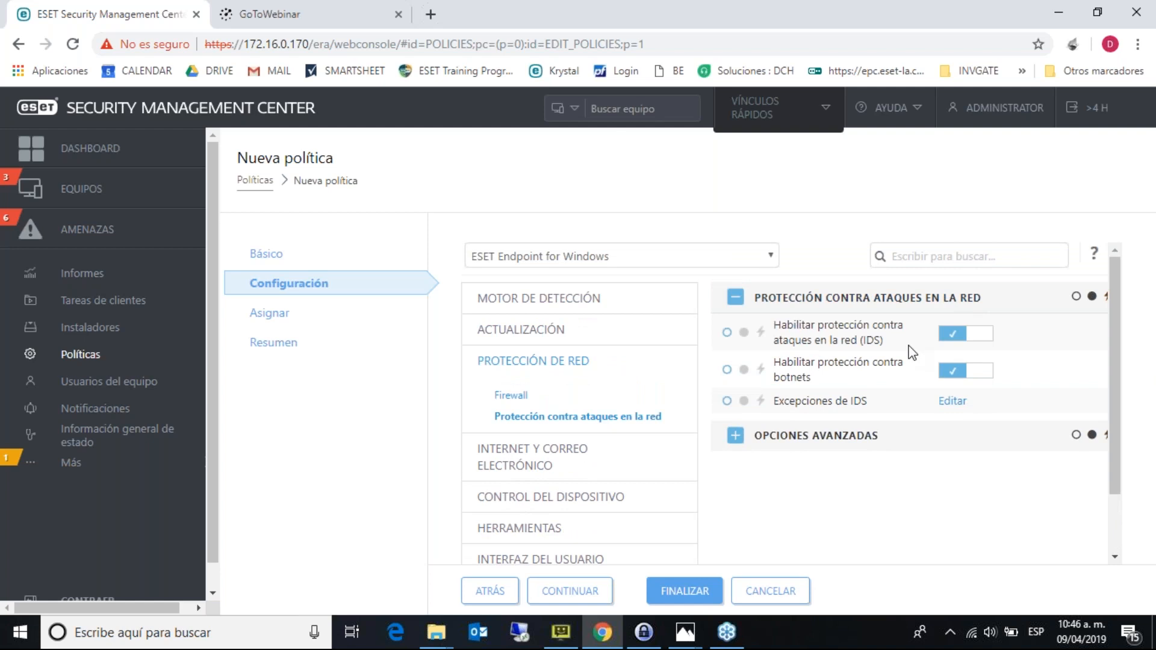
pyautogui.click(734, 444)
pyautogui.click(738, 367)
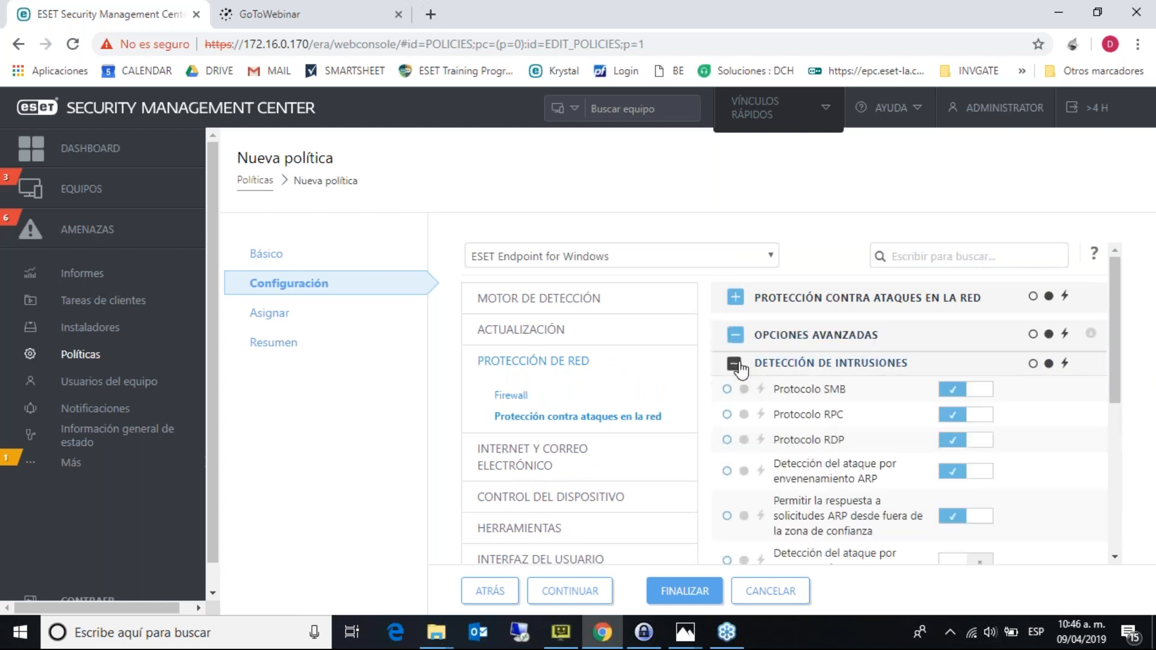
pyautogui.moveTo(1117, 299); pyautogui.dragTo(1122, 429)
pyautogui.click(734, 510)
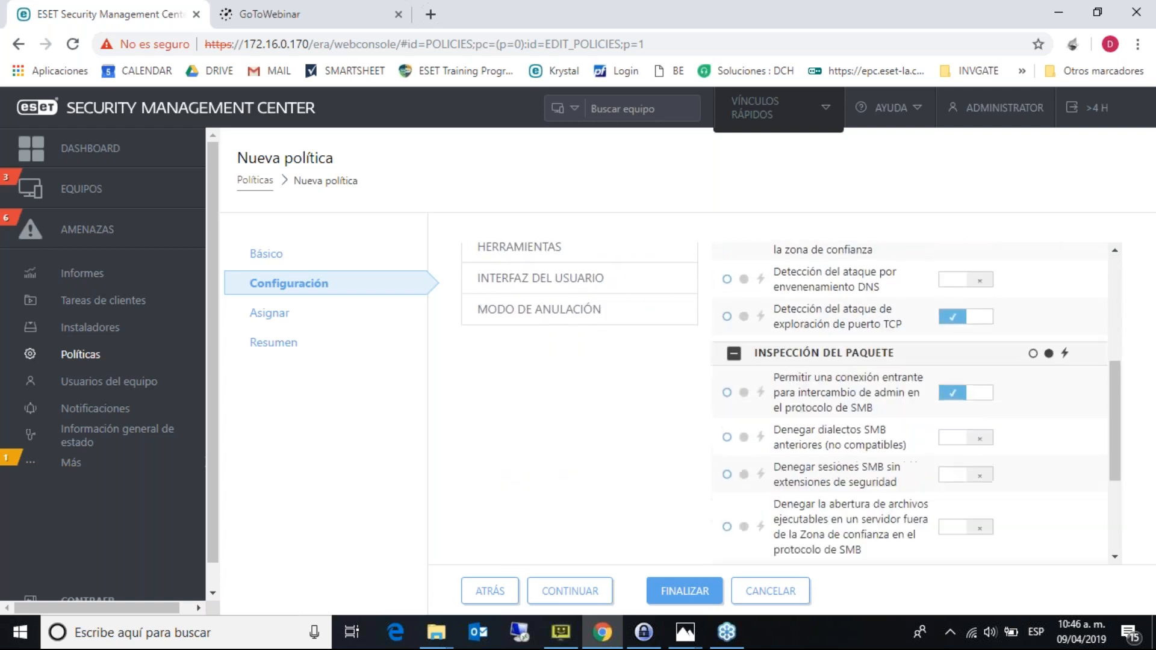
pyautogui.scroll(-4, 988, 410)
pyautogui.moveTo(1118, 367); pyautogui.dragTo(1121, 287)
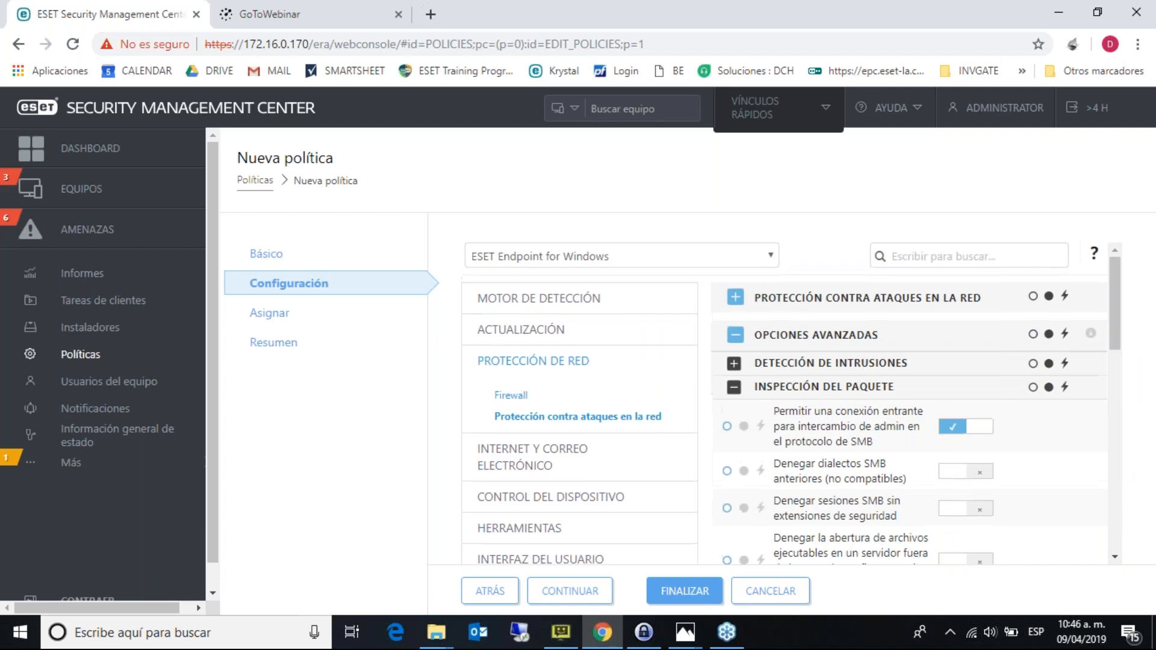
# - Review the detection engine's cloud-based protection settings, highlighting the ESET LiveGrid name
pyautogui.click(509, 302)
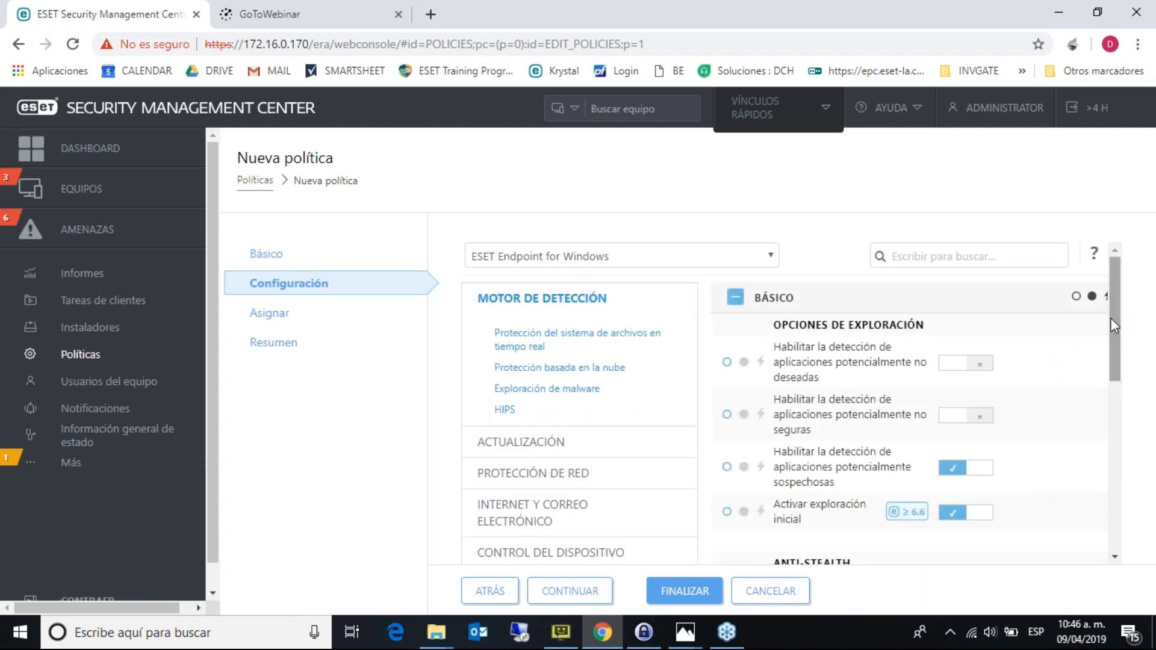
pyautogui.moveTo(1111, 318); pyautogui.dragTo(1092, 275)
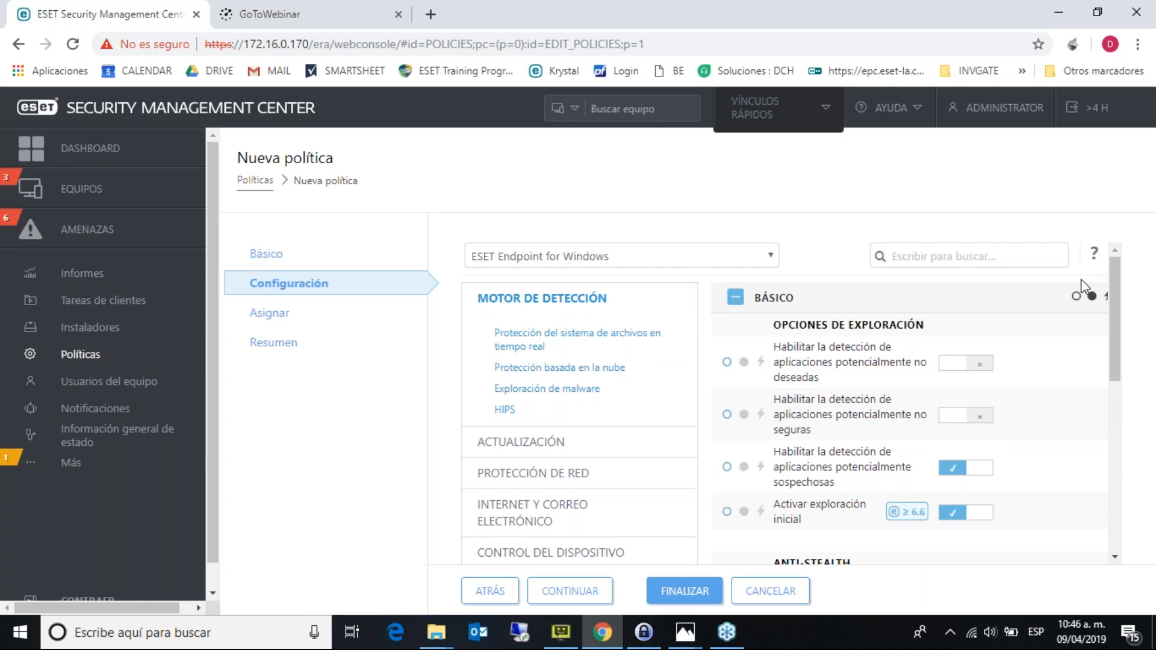
pyautogui.click(587, 369)
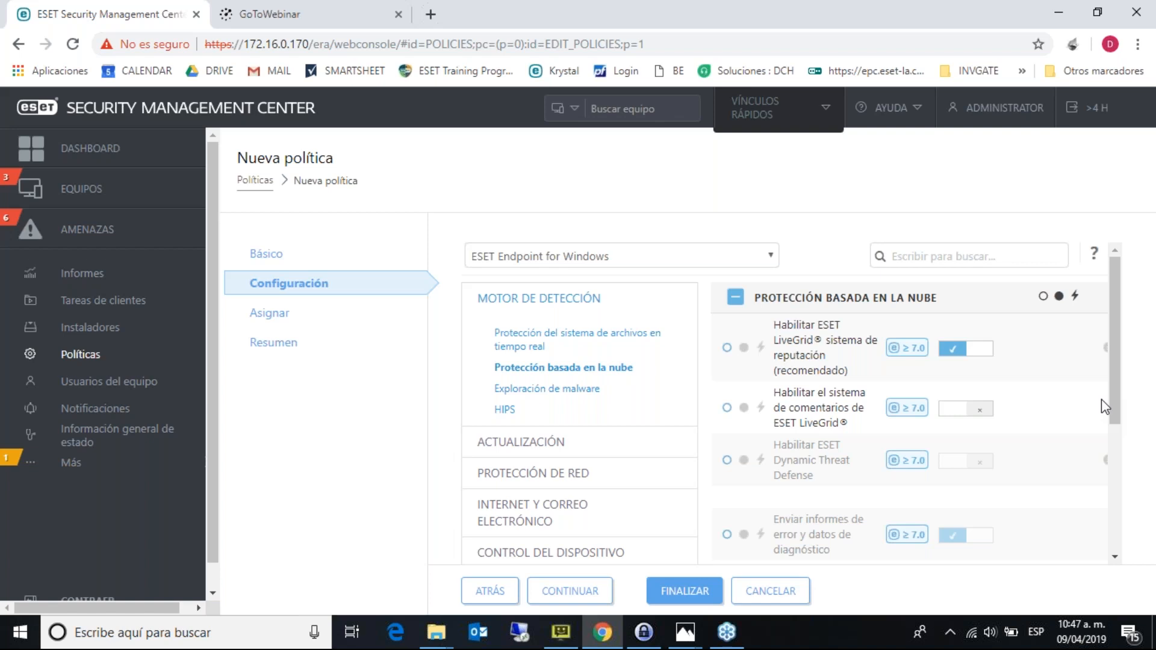
pyautogui.doubleClick(819, 328)
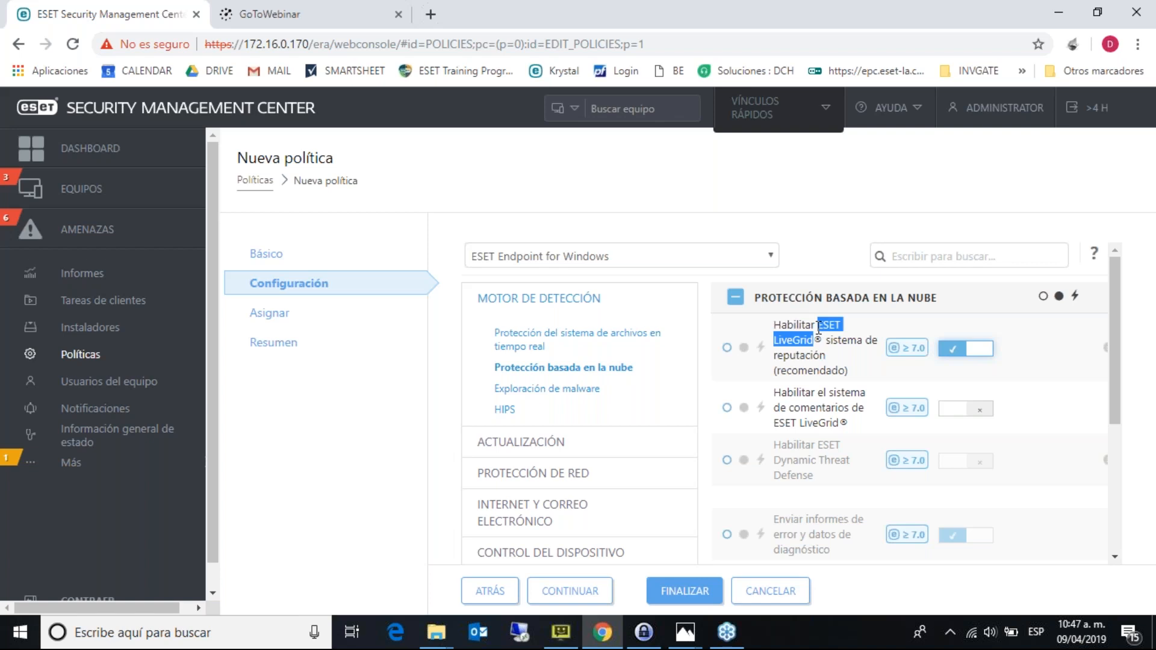
pyautogui.moveTo(1111, 341); pyautogui.dragTo(1128, 511)
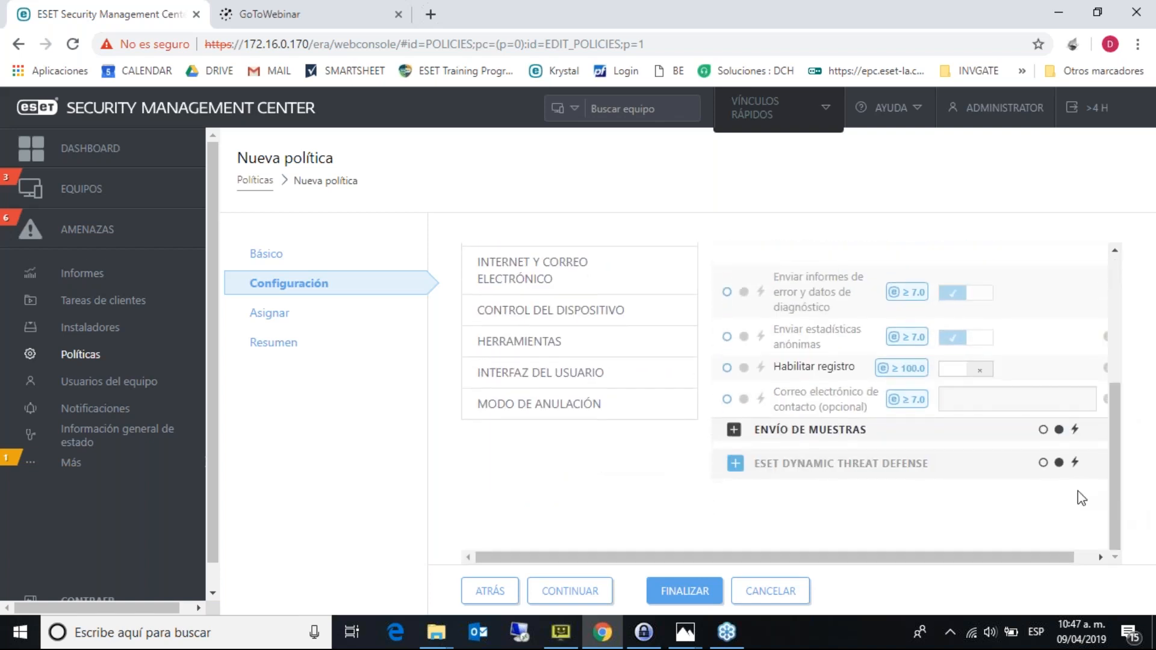
pyautogui.moveTo(1110, 435); pyautogui.dragTo(1107, 317)
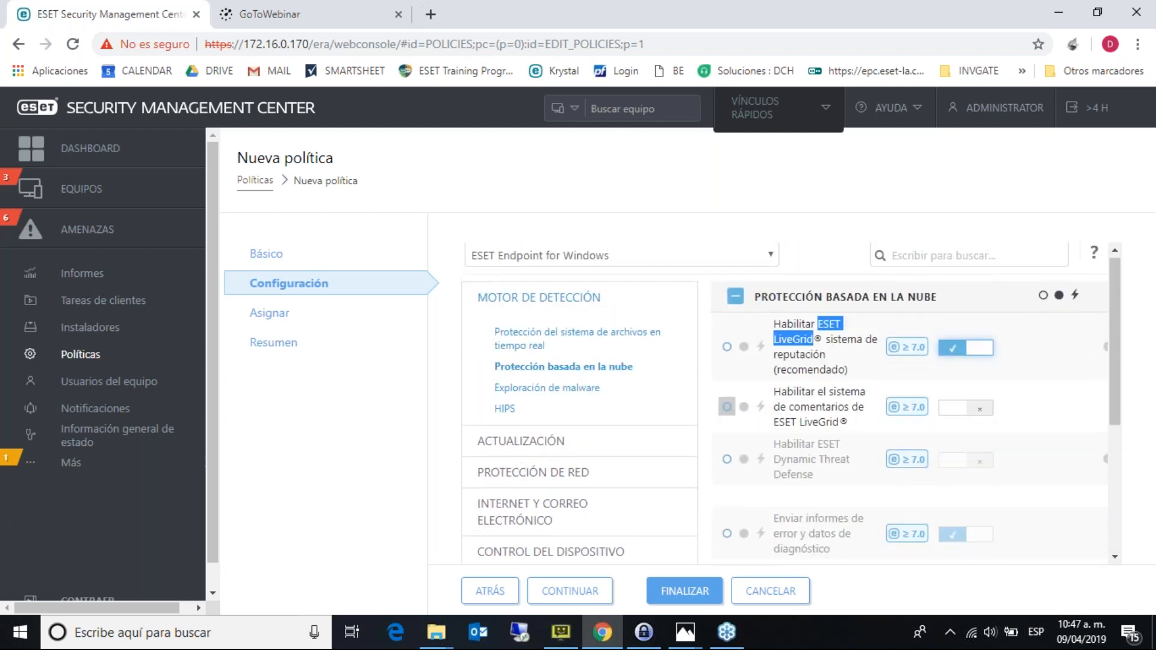
# - Show the HIPS settings, with ransomware protection enabled and Modo automático filtering
pyautogui.click(508, 410)
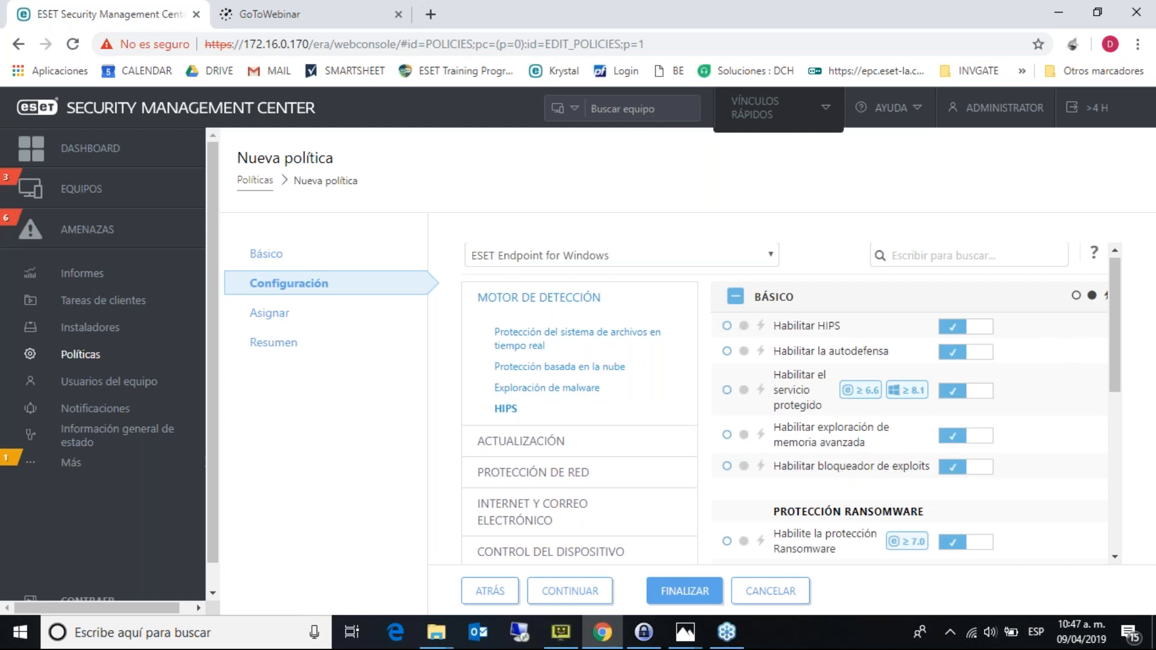
pyautogui.moveTo(1118, 330); pyautogui.dragTo(1120, 381)
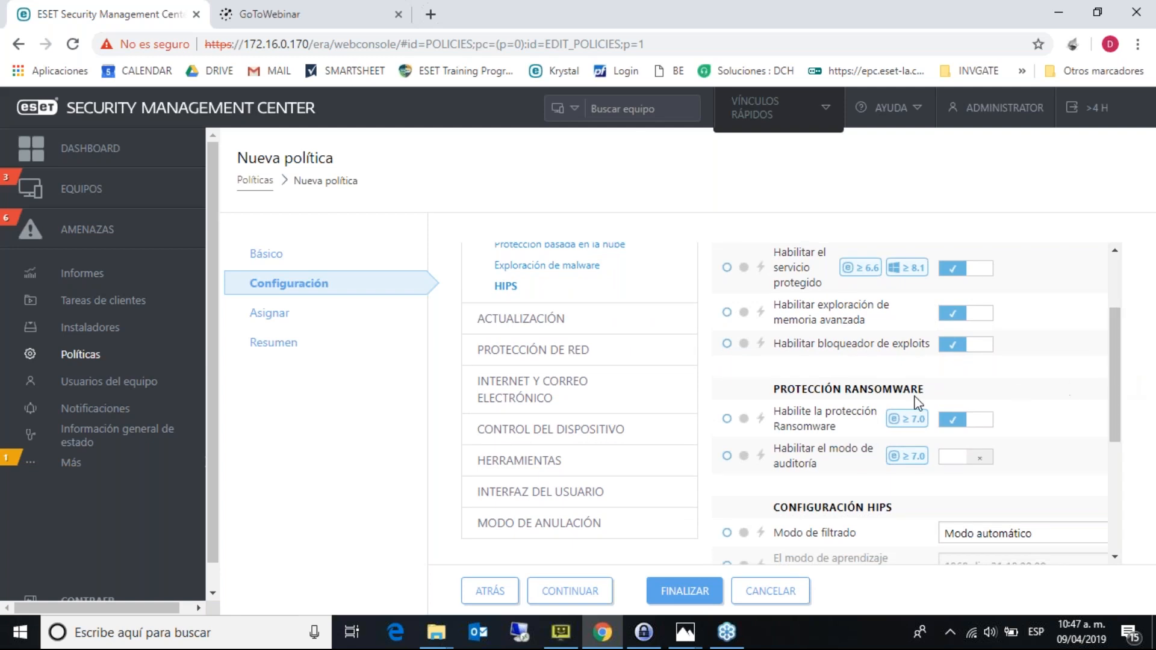
pyautogui.moveTo(909, 419)
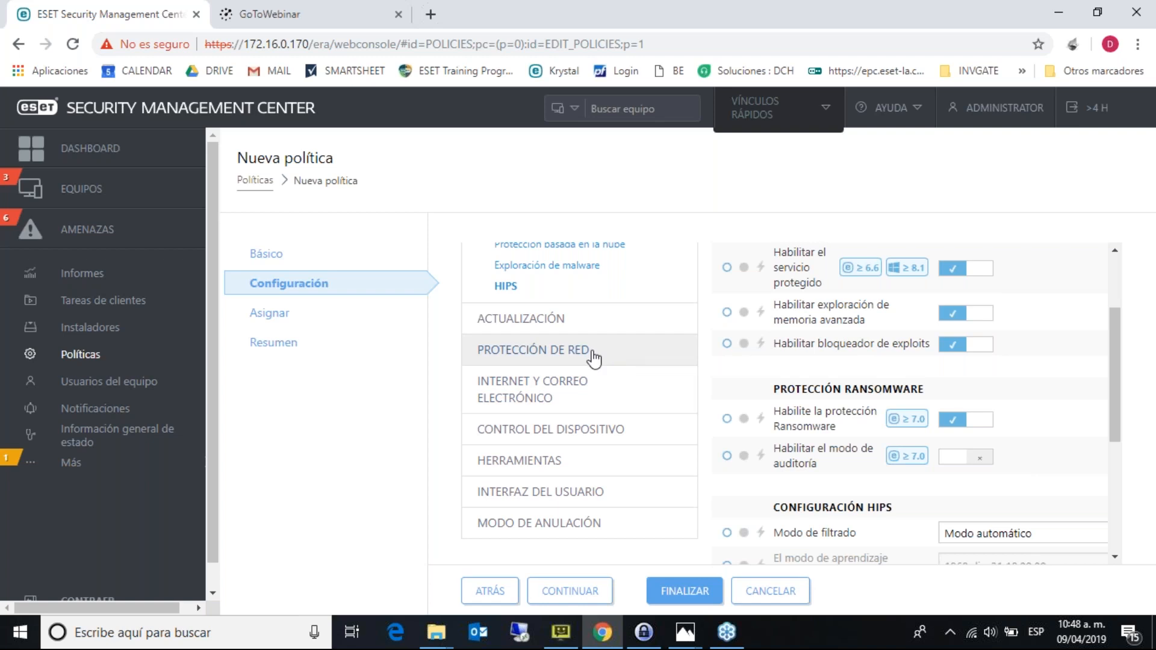
# - Turn on Integrar al sistema in the policy's Control Web settings
pyautogui.click(591, 387)
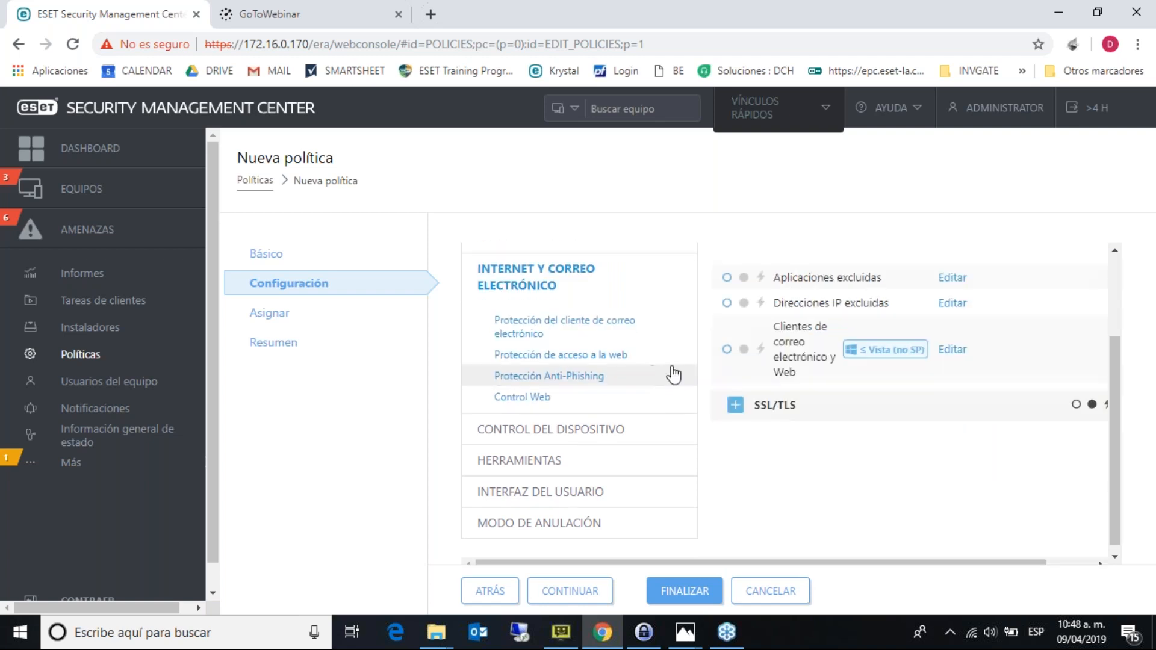
pyautogui.click(563, 396)
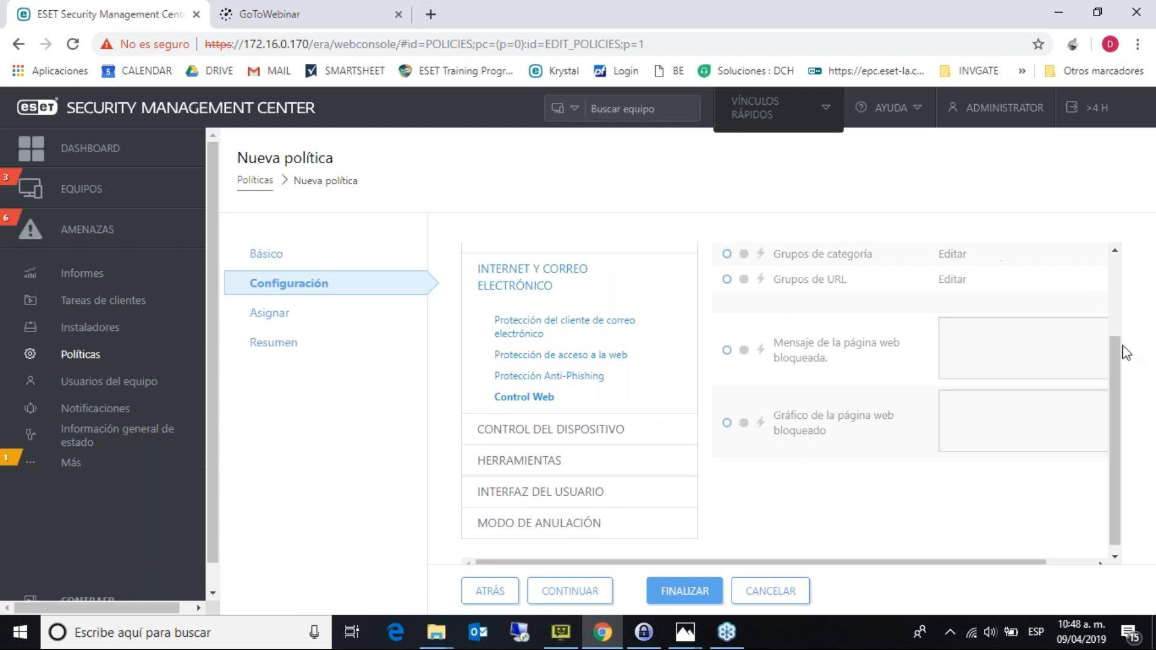
pyautogui.moveTo(1120, 368); pyautogui.dragTo(1112, 292)
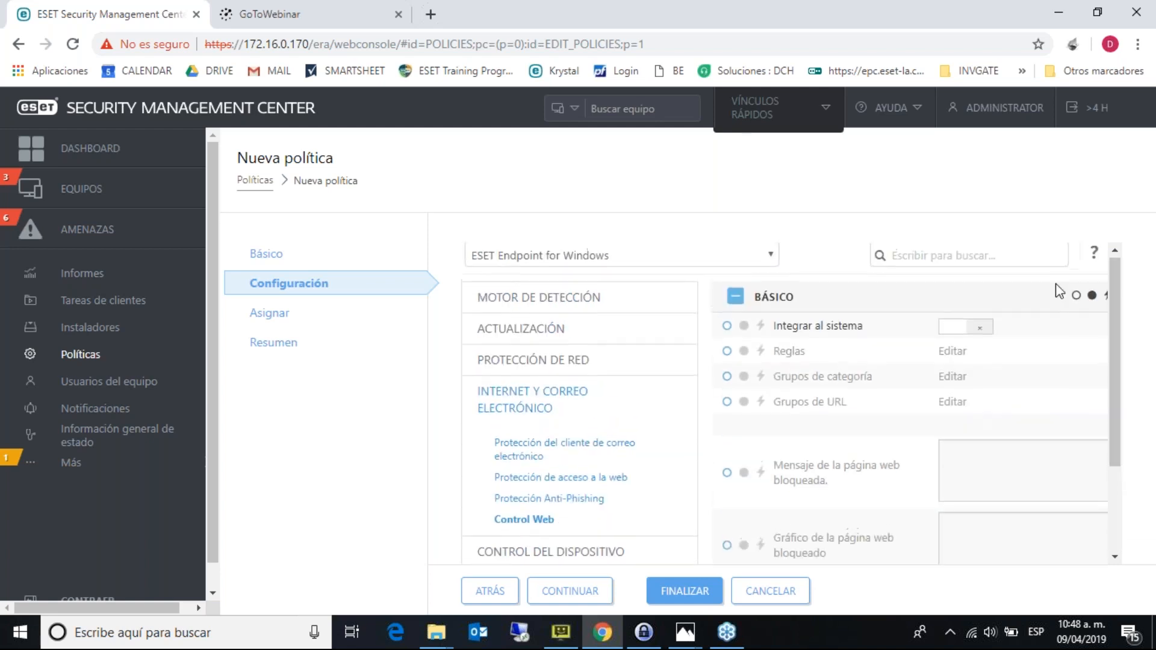
pyautogui.click(954, 326)
# - Start a website-category web control rule, browse the categories, then discard it and close Reglas
pyautogui.click(953, 351)
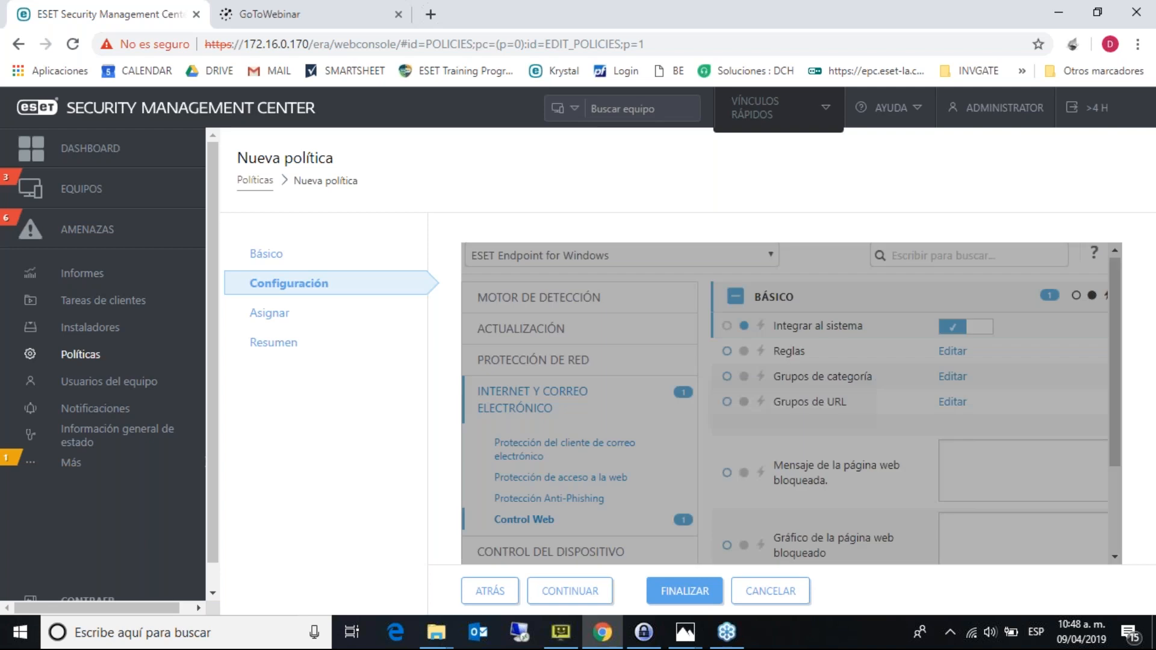
pyautogui.click(313, 485)
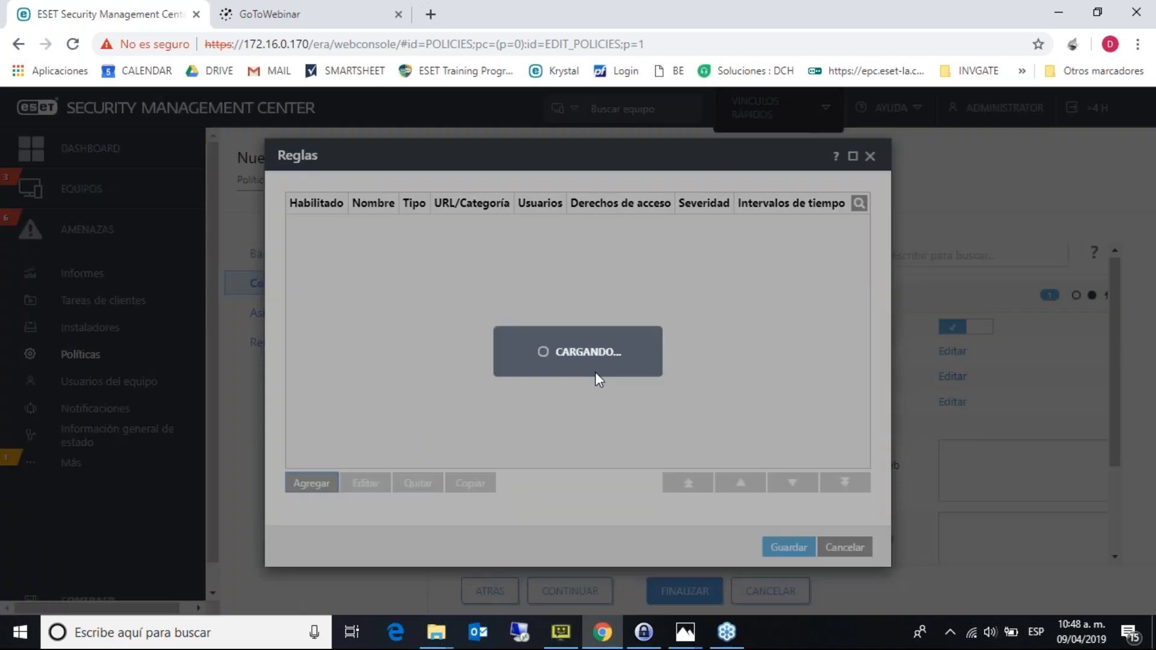
pyautogui.click(688, 304)
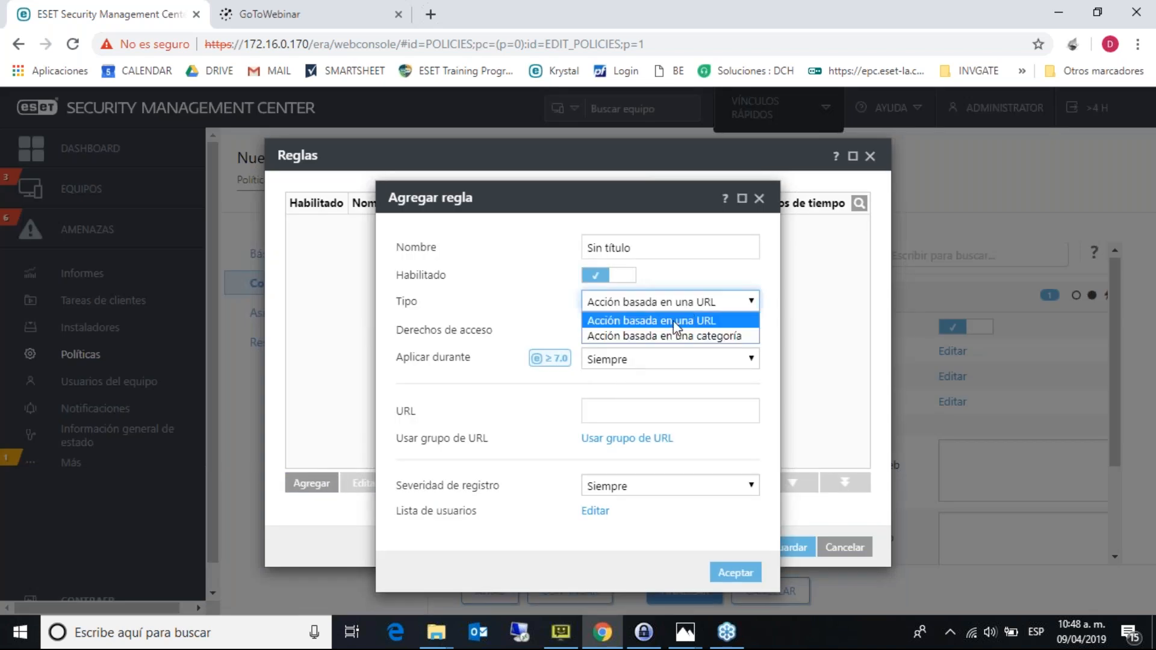
pyautogui.click(670, 336)
pyautogui.click(657, 407)
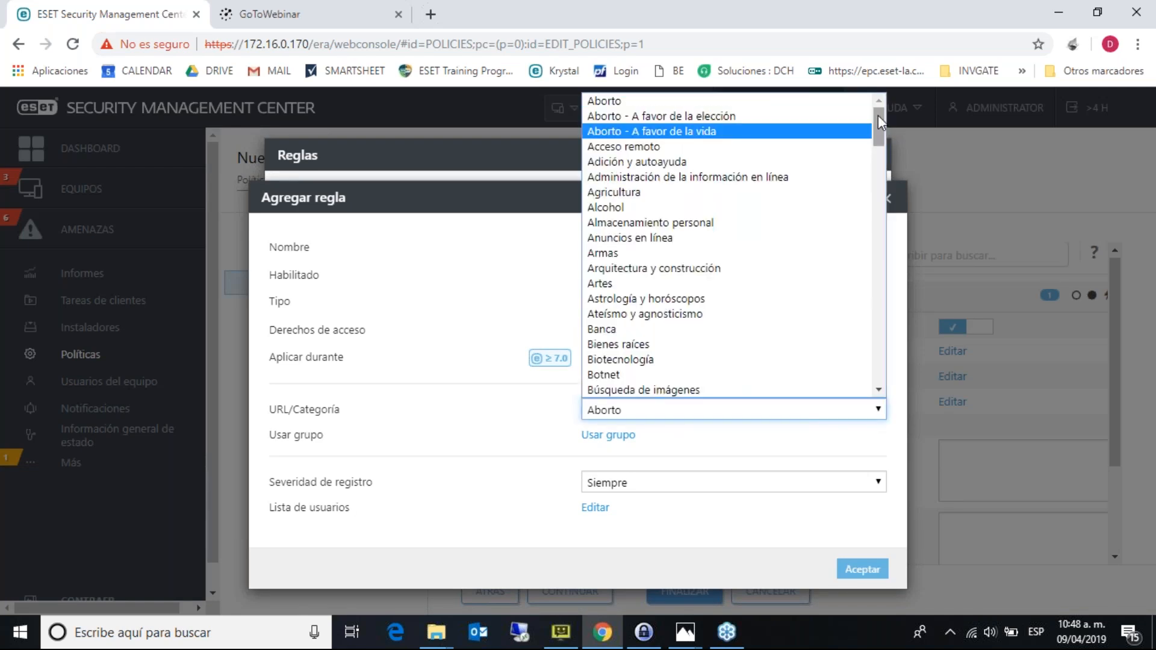
pyautogui.moveTo(878, 114); pyautogui.dragTo(890, 276)
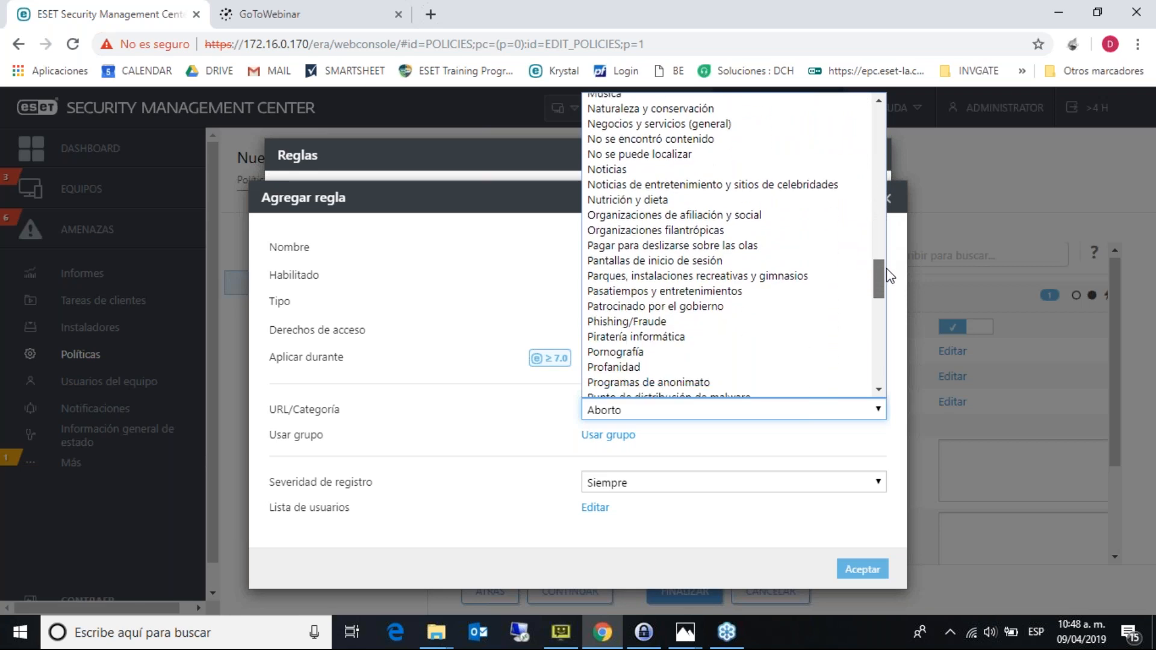
pyautogui.moveTo(886, 268); pyautogui.dragTo(888, 275)
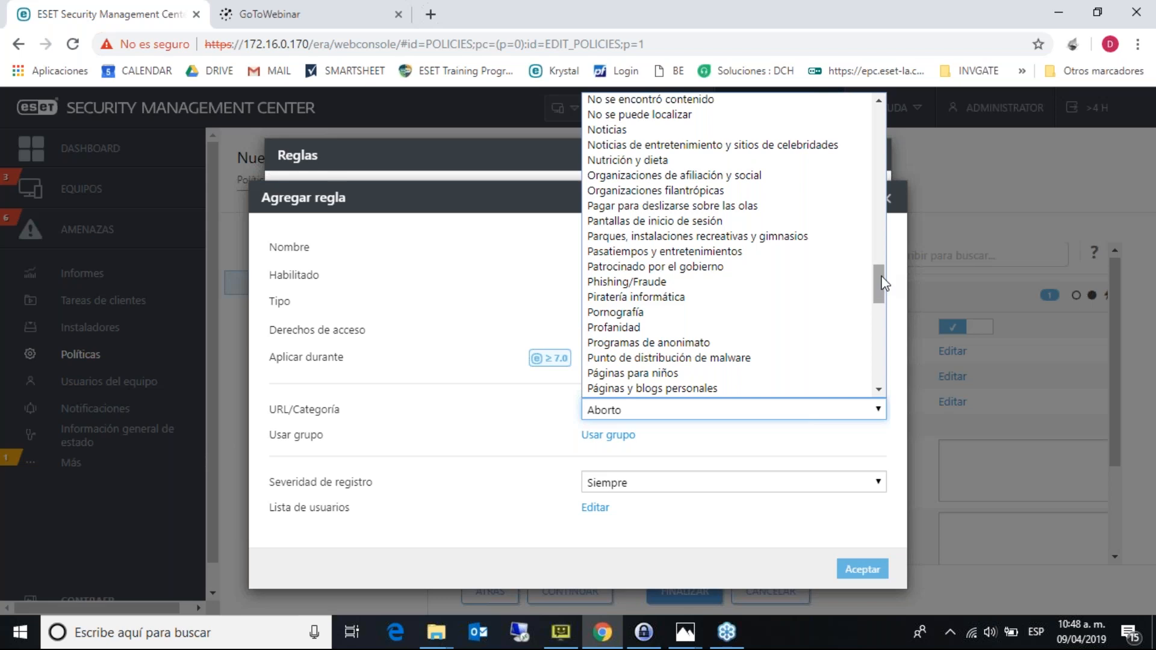
pyautogui.moveTo(883, 283); pyautogui.dragTo(881, 372)
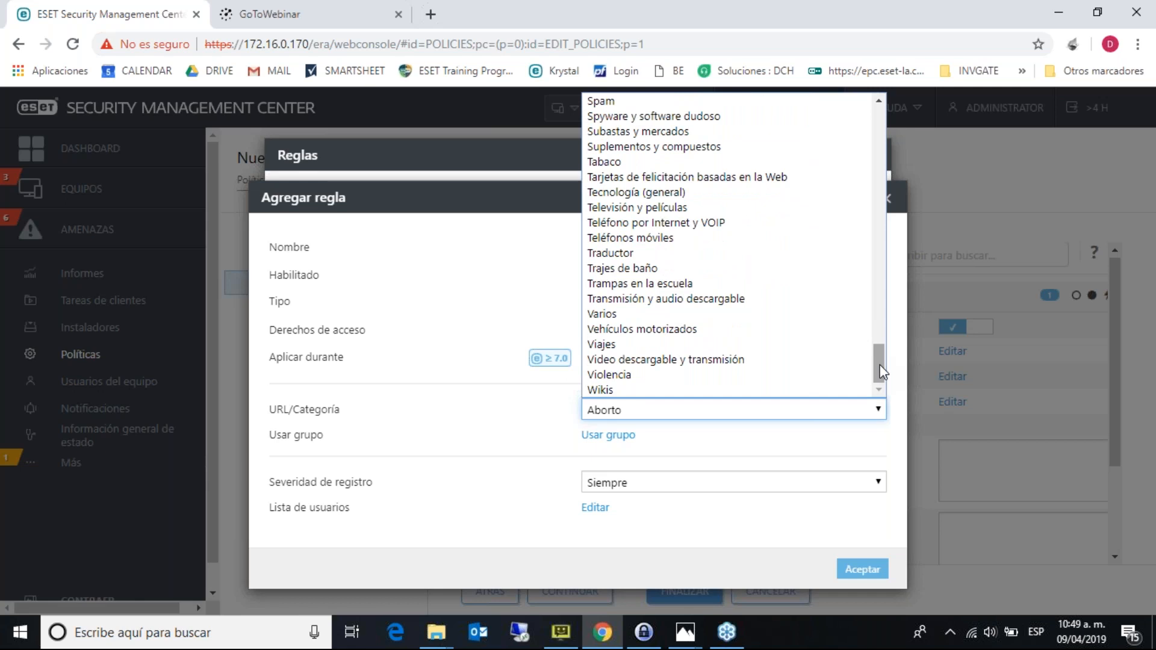
pyautogui.click(891, 249)
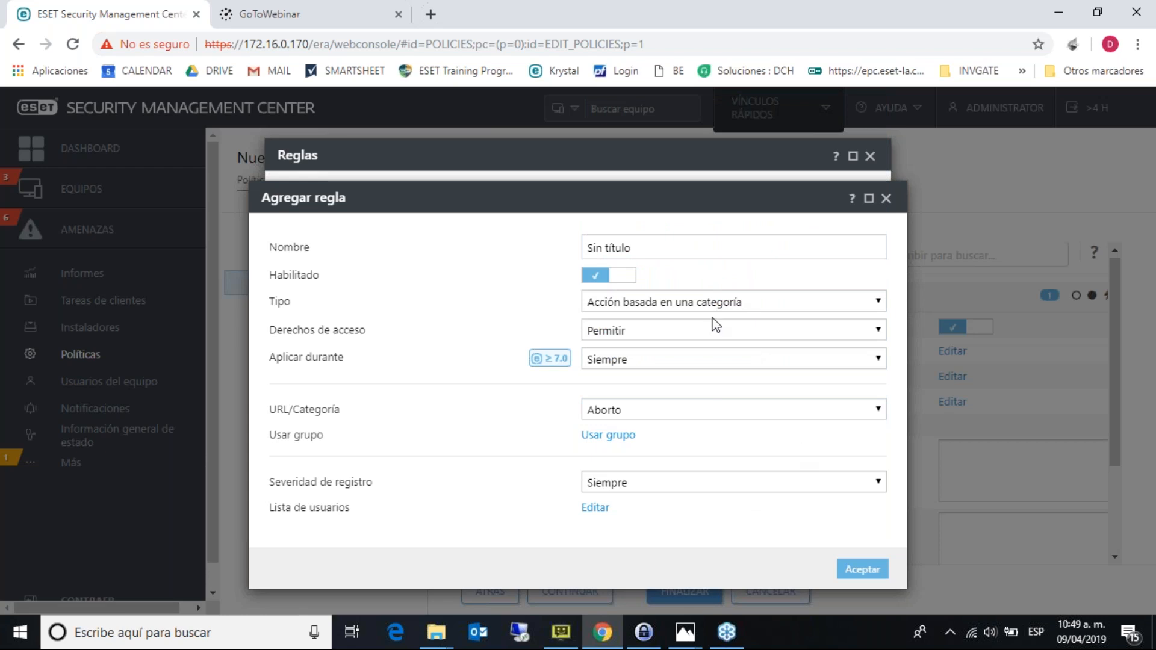
pyautogui.click(886, 198)
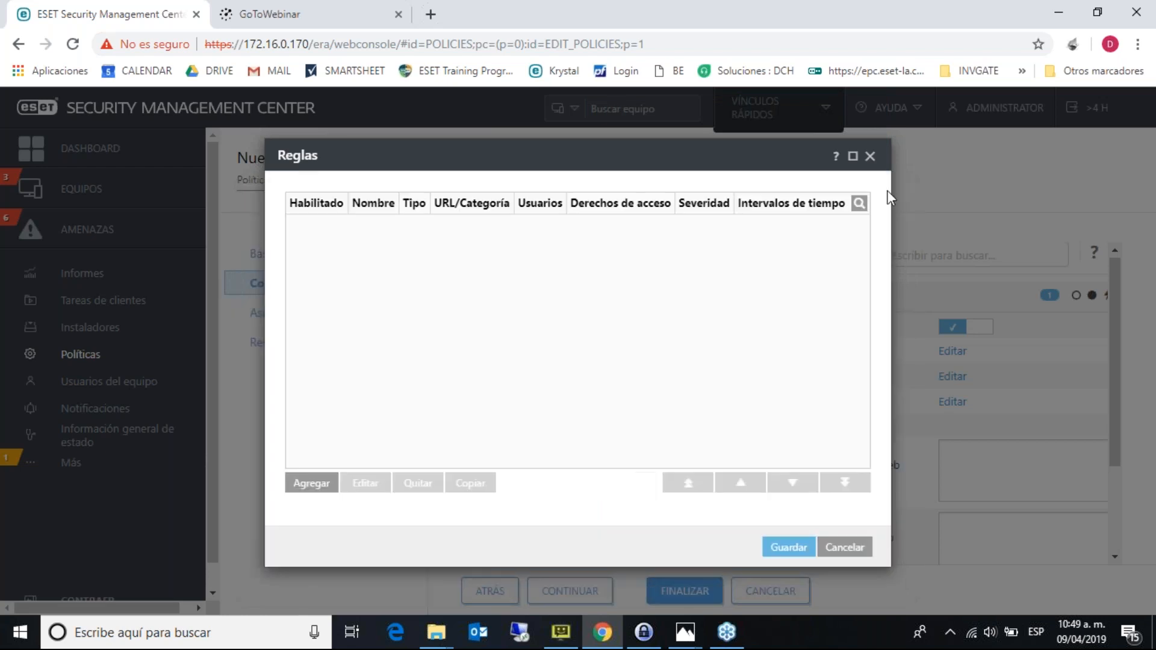
pyautogui.click(870, 157)
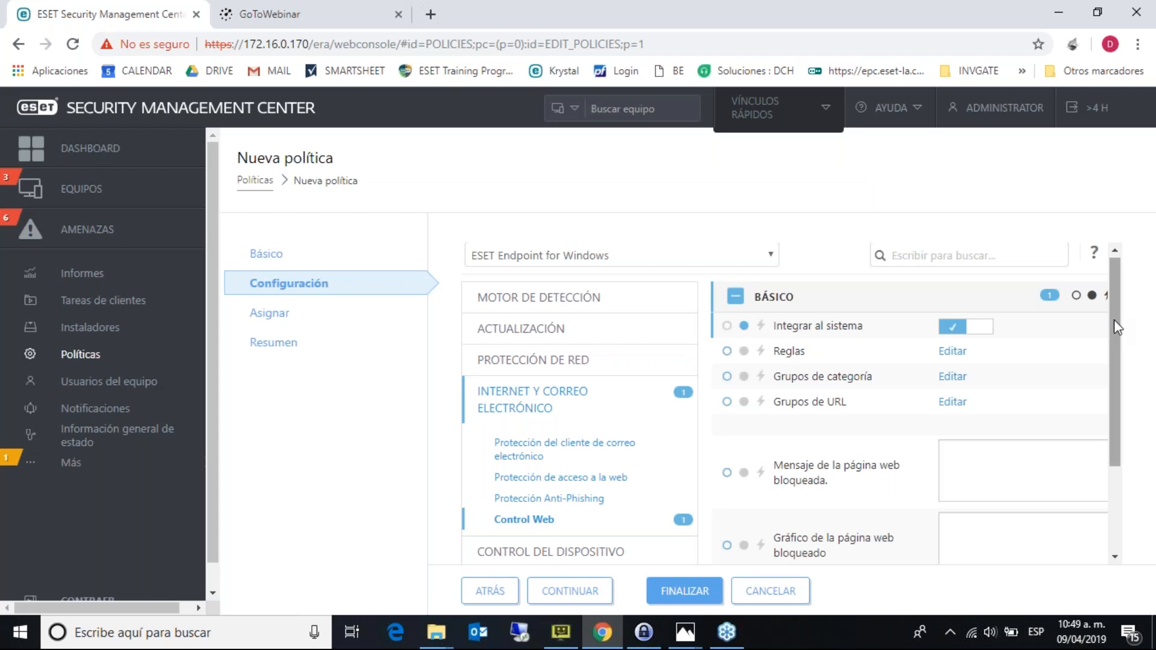
pyautogui.moveTo(1114, 320); pyautogui.dragTo(1114, 420)
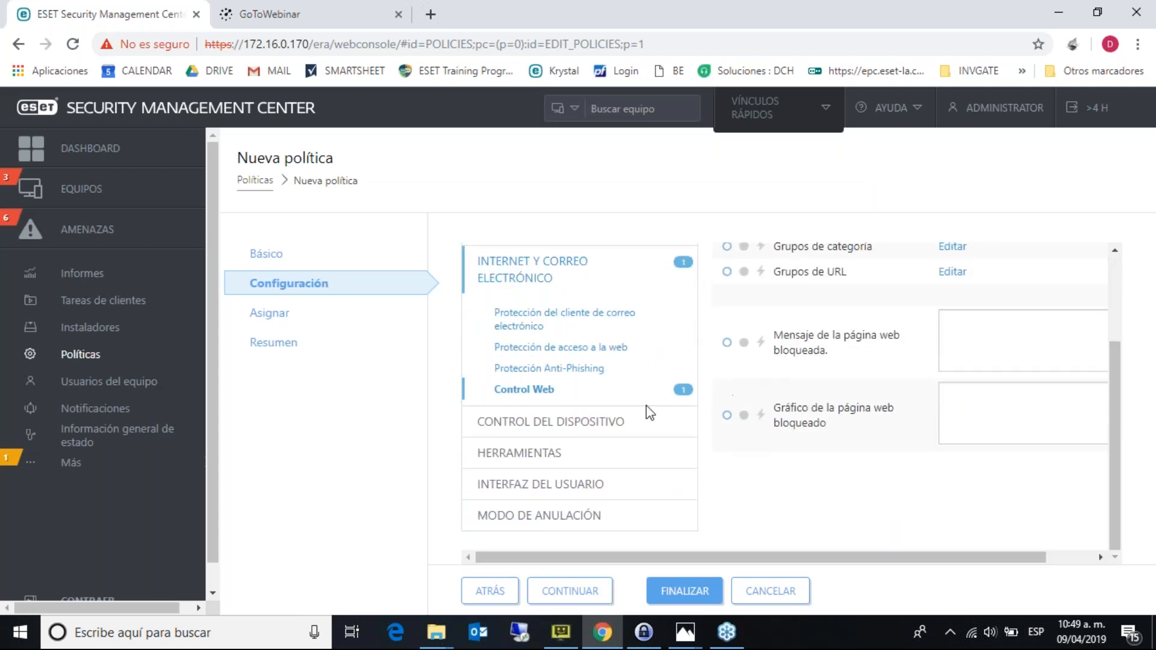
# - Enable device control system integration, inspect a new rule's fields, then discard the rule
pyautogui.click(636, 422)
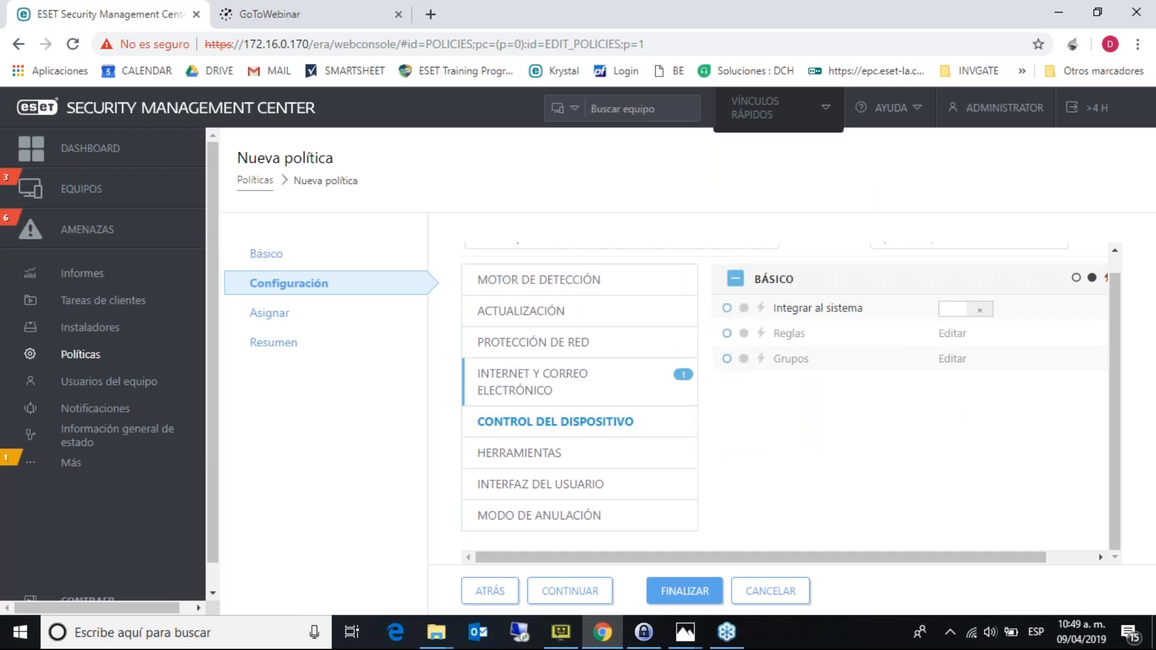
pyautogui.click(957, 309)
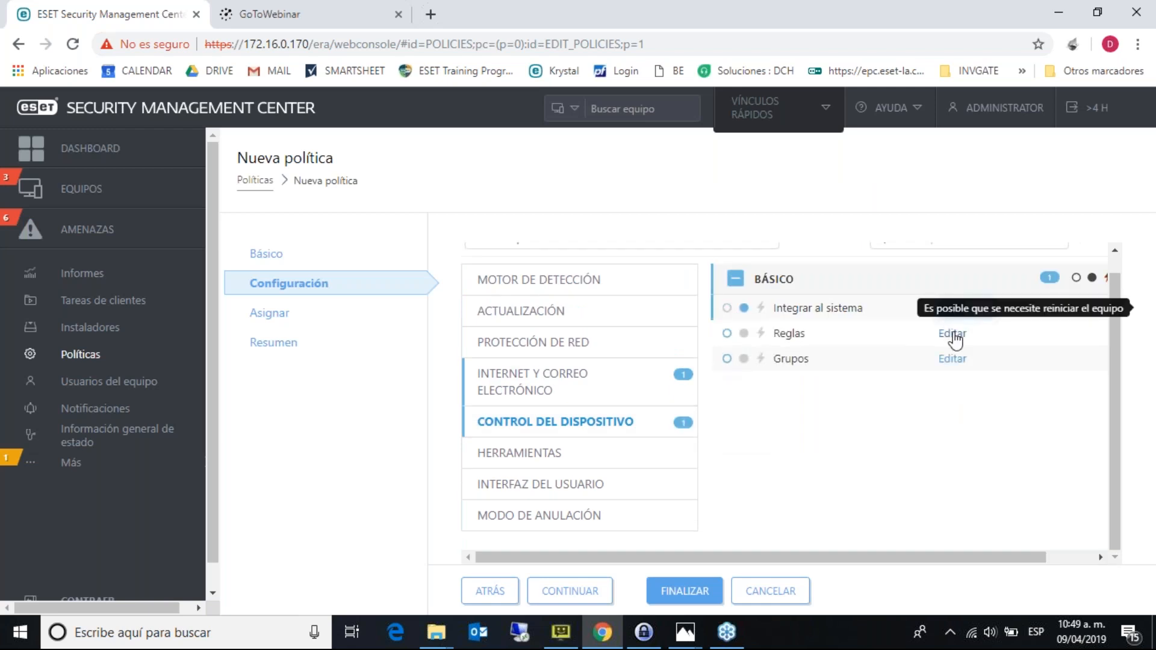
pyautogui.click(952, 333)
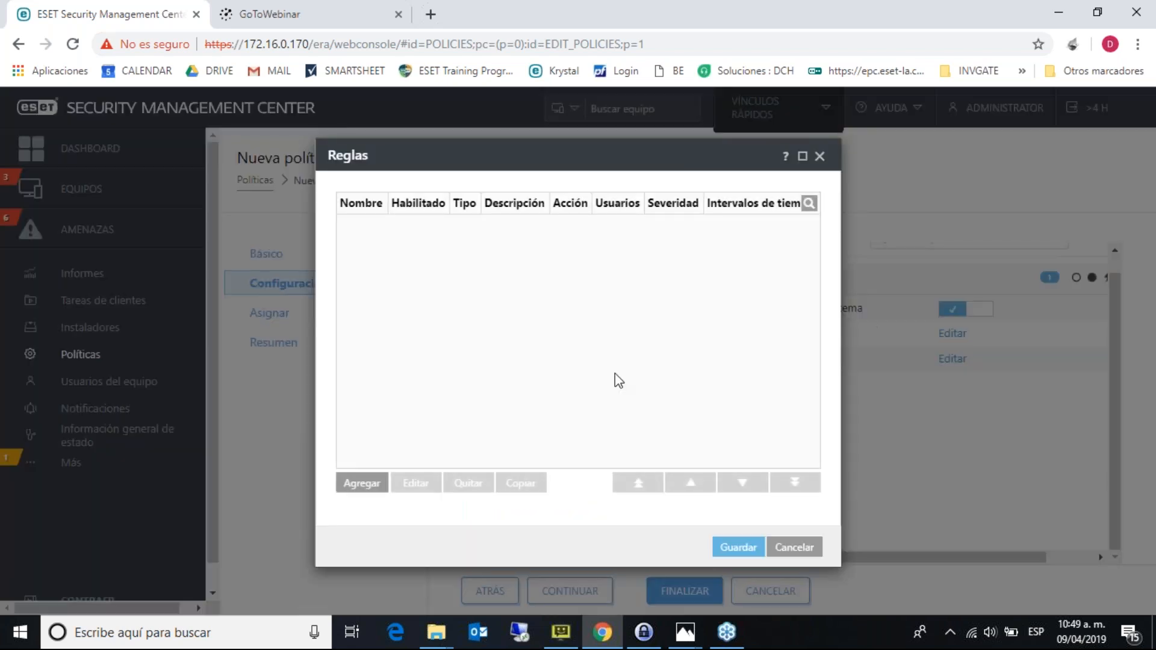
pyautogui.click(362, 483)
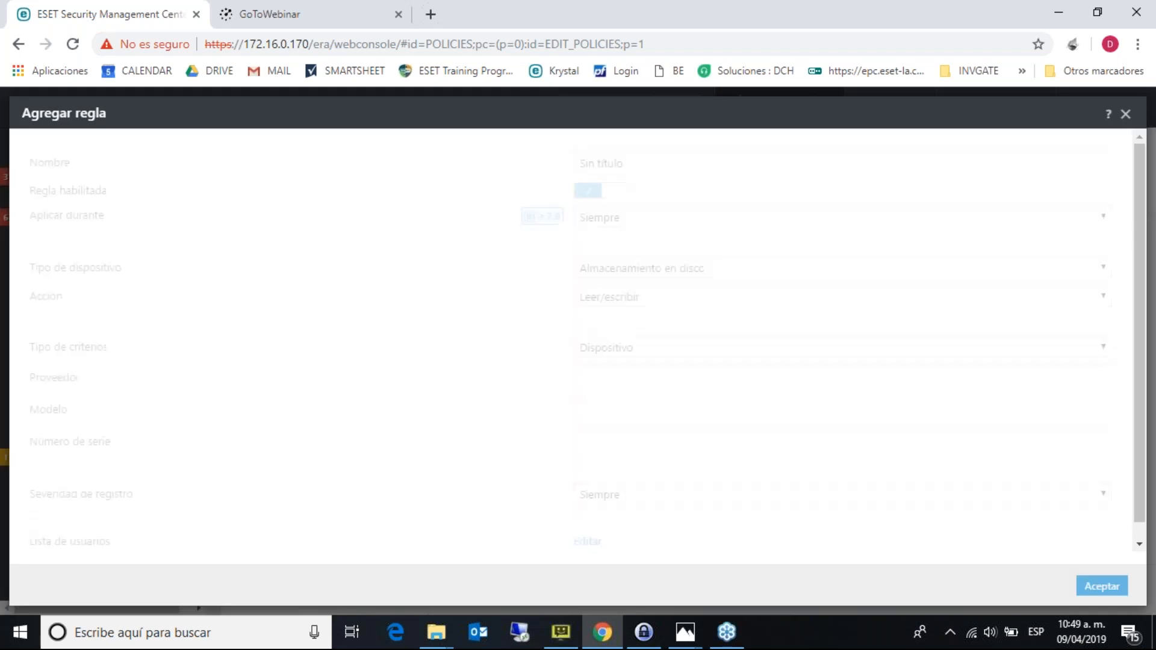
pyautogui.click(688, 272)
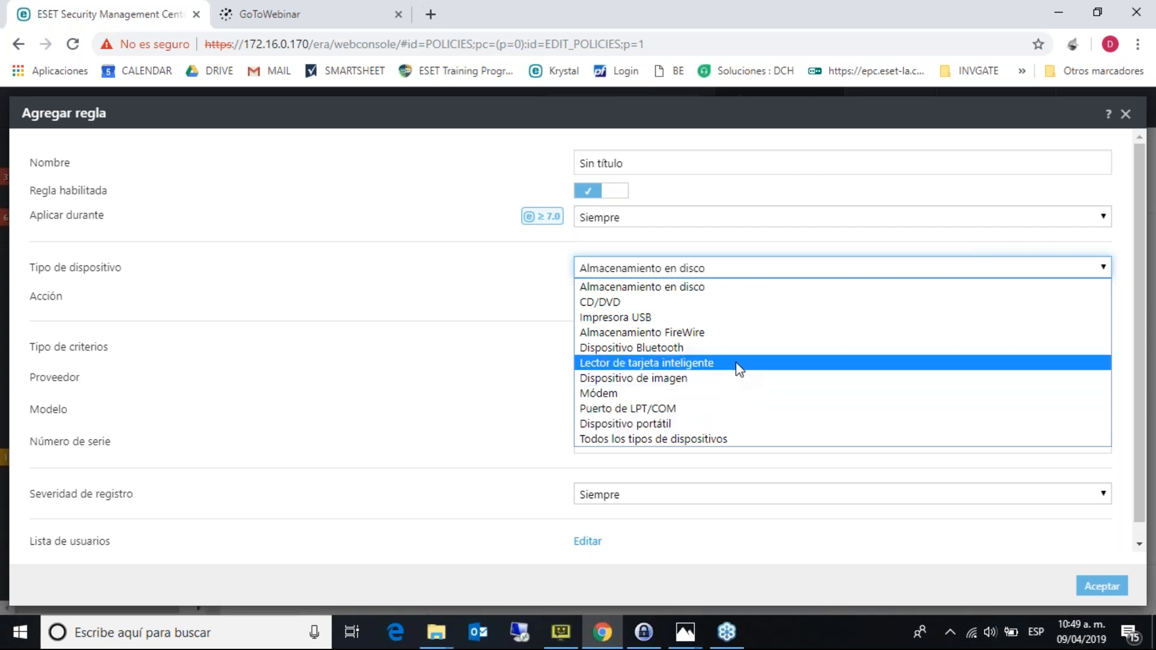
pyautogui.click(782, 266)
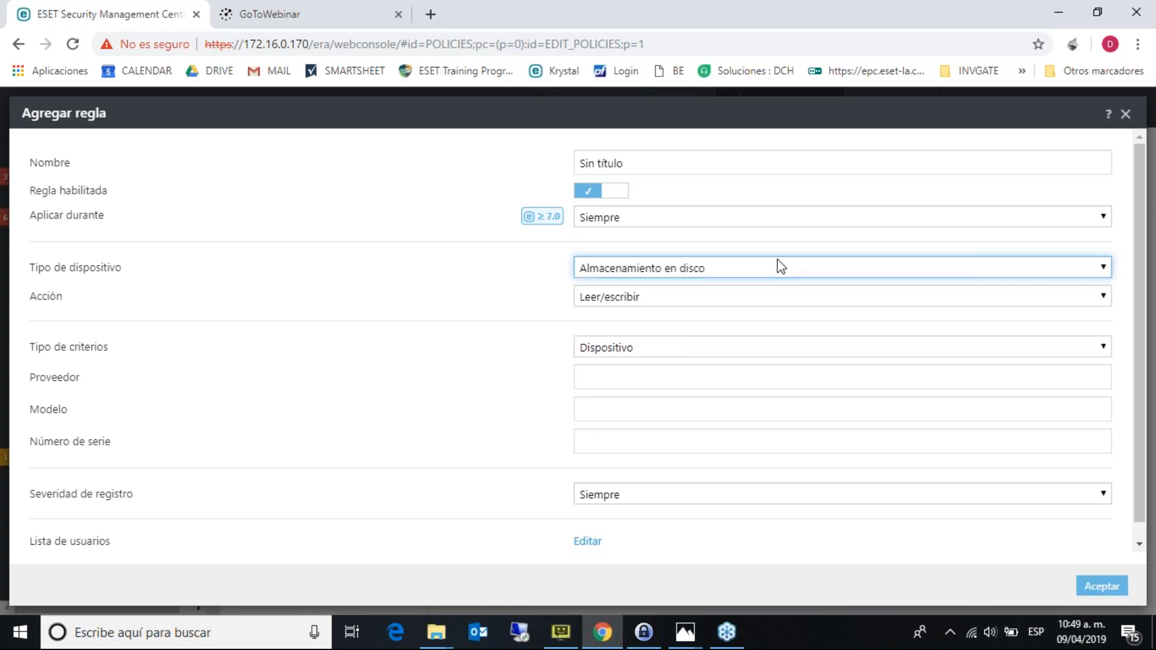
pyautogui.click(651, 372)
pyautogui.click(622, 406)
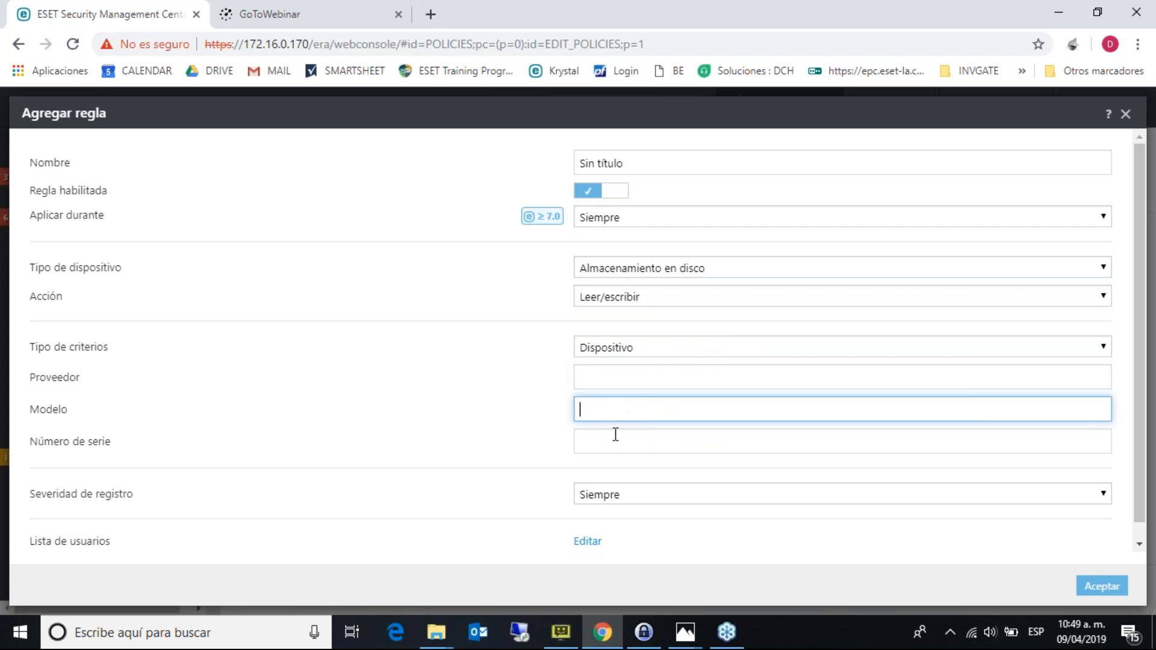
pyautogui.click(615, 434)
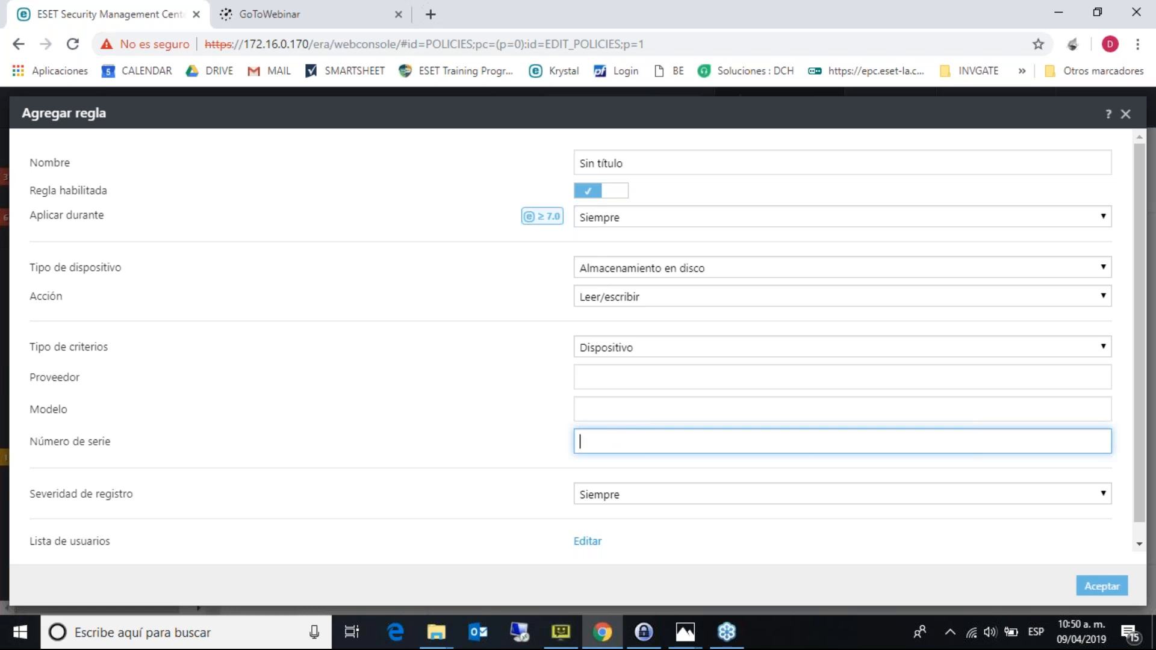
pyautogui.click(1124, 114)
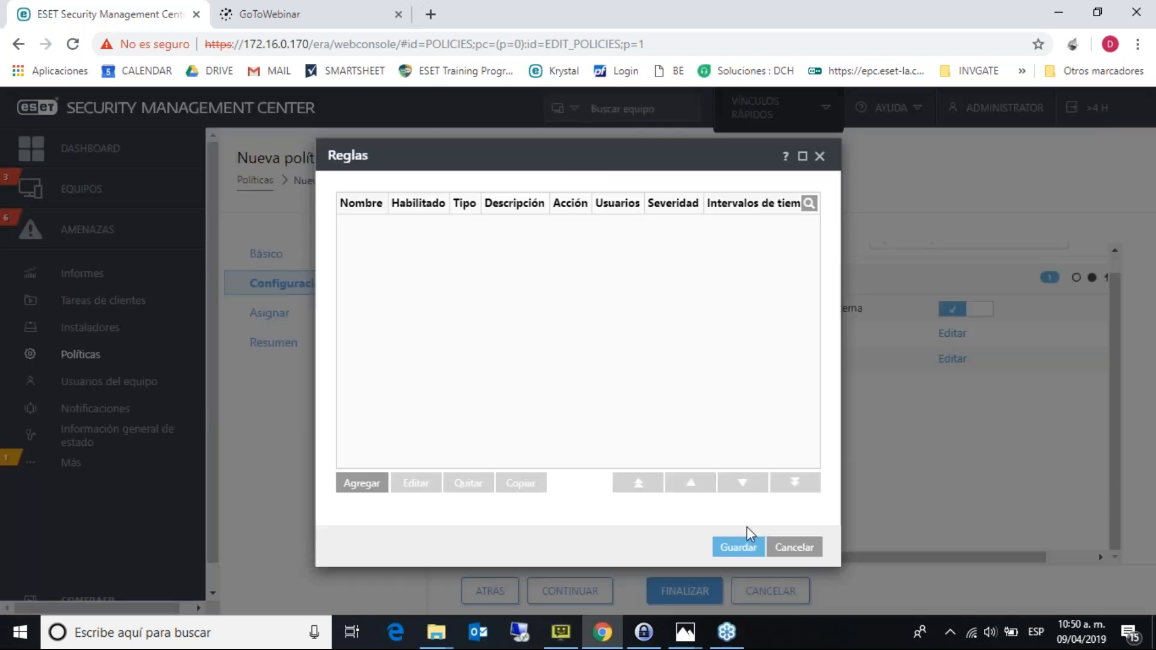
pyautogui.click(795, 547)
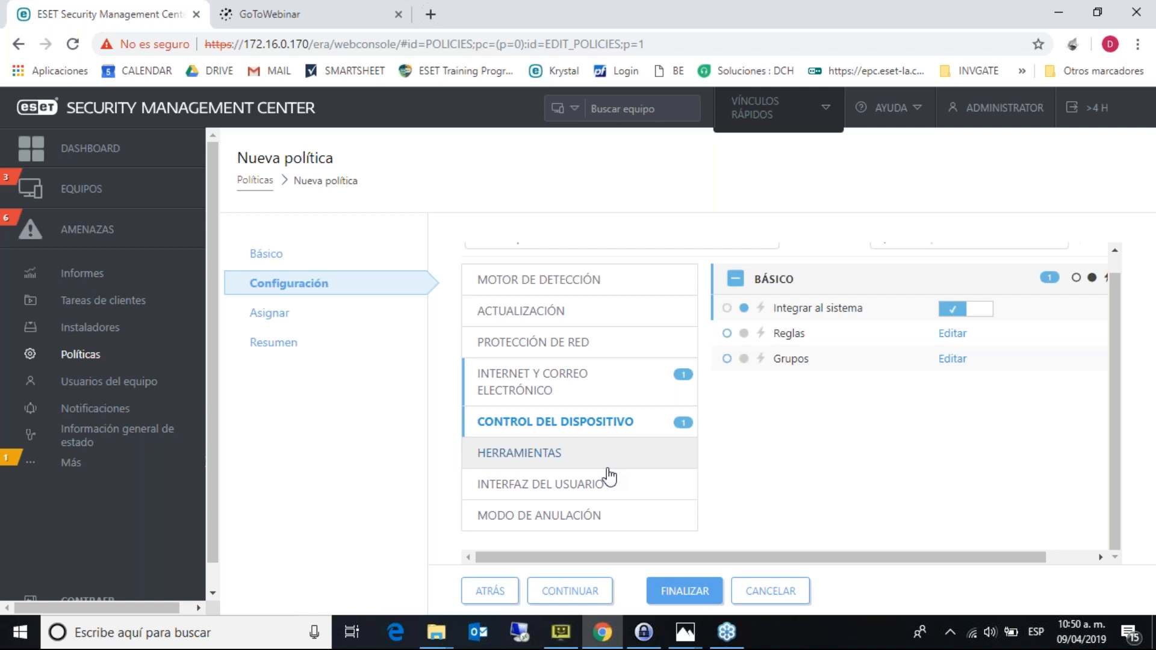
# - Cancel the new policy and check the built-in Firewall and maximum-security antivirus policies' assignments
pyautogui.click(769, 592)
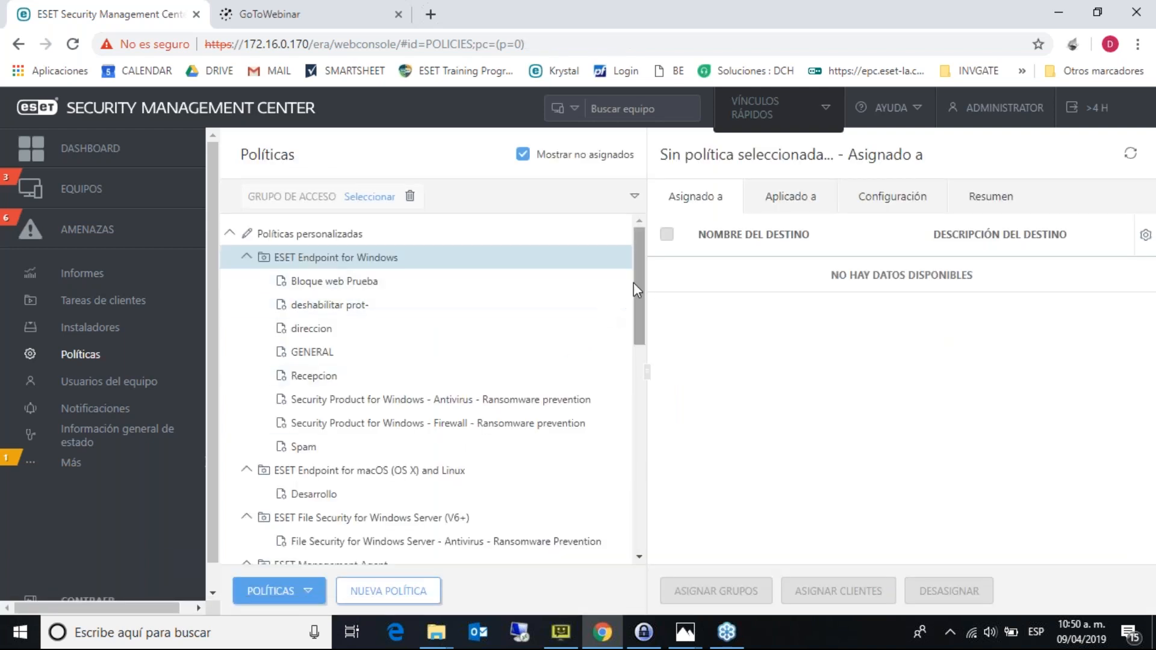
pyautogui.moveTo(635, 283); pyautogui.dragTo(643, 428)
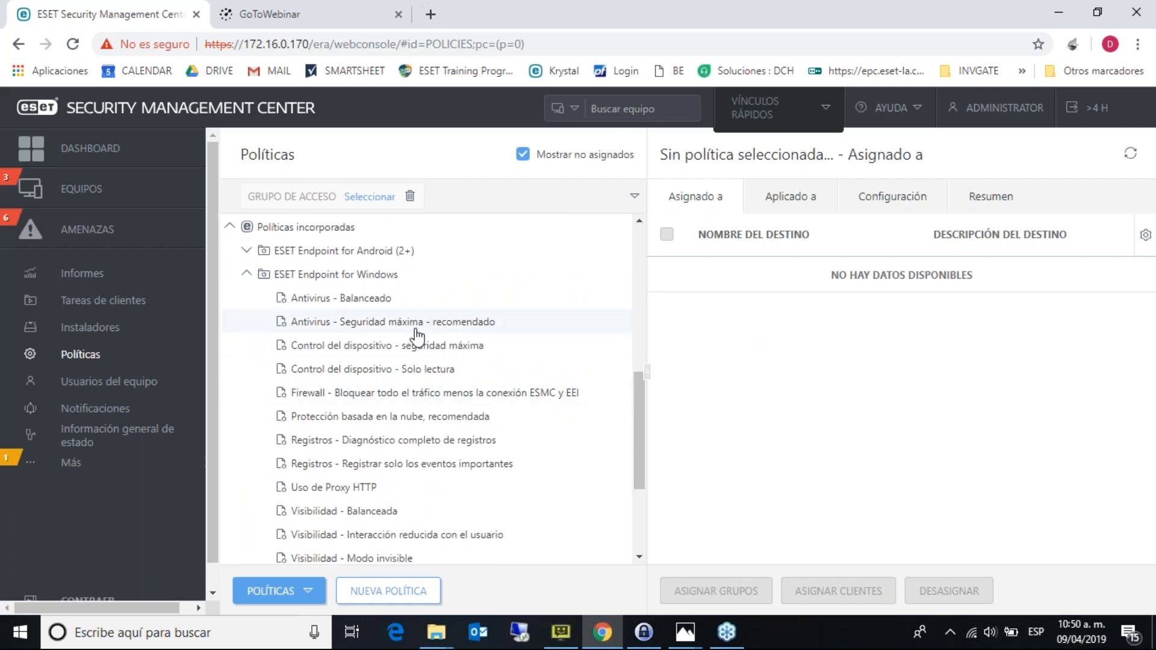
pyautogui.click(461, 396)
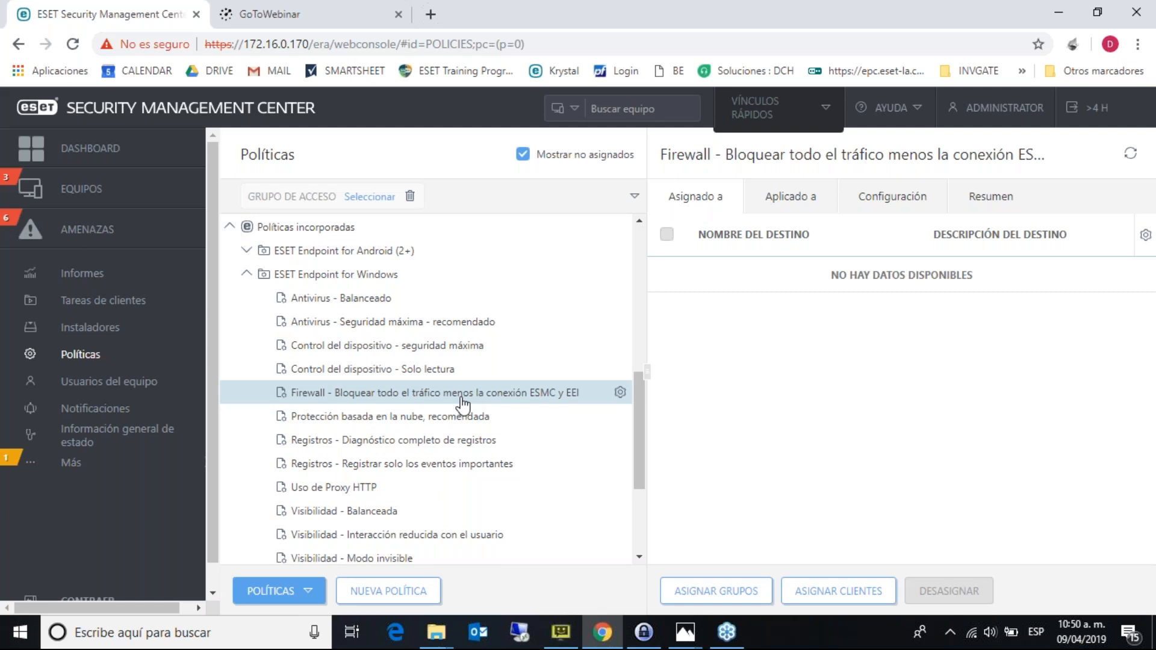
pyautogui.click(479, 326)
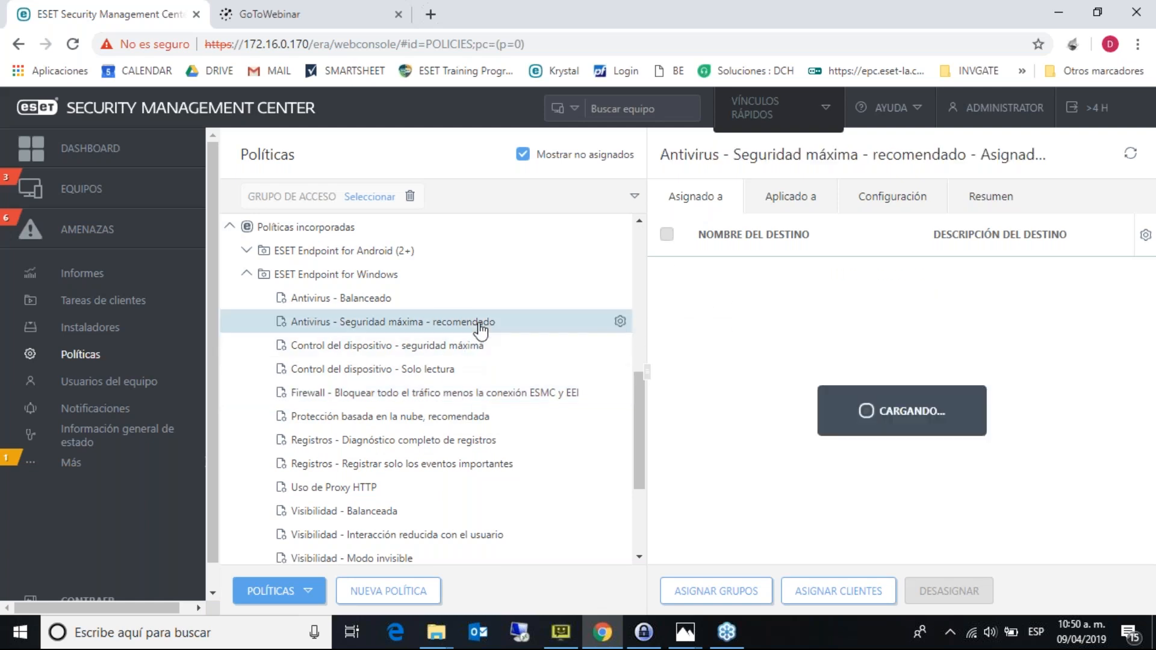
pyautogui.moveTo(644, 407); pyautogui.dragTo(591, 239)
# - Collapse the Windows, macOS/Linux and File Security policy groups and show Notificaciones
pyautogui.click(247, 257)
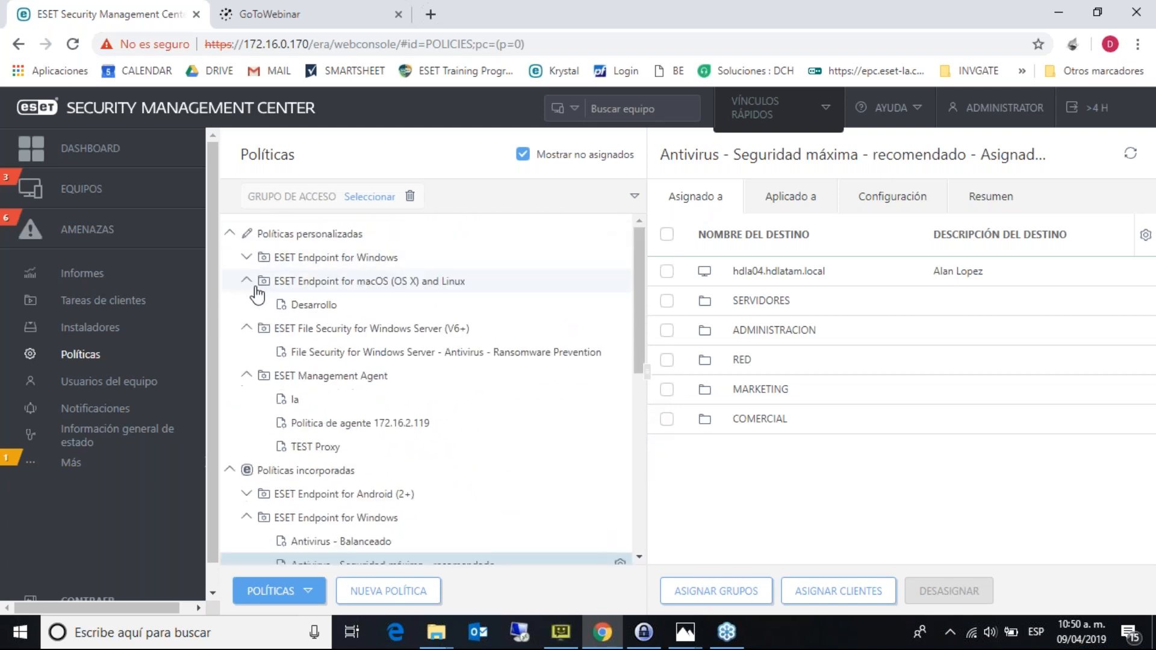
pyautogui.click(248, 284)
pyautogui.click(247, 306)
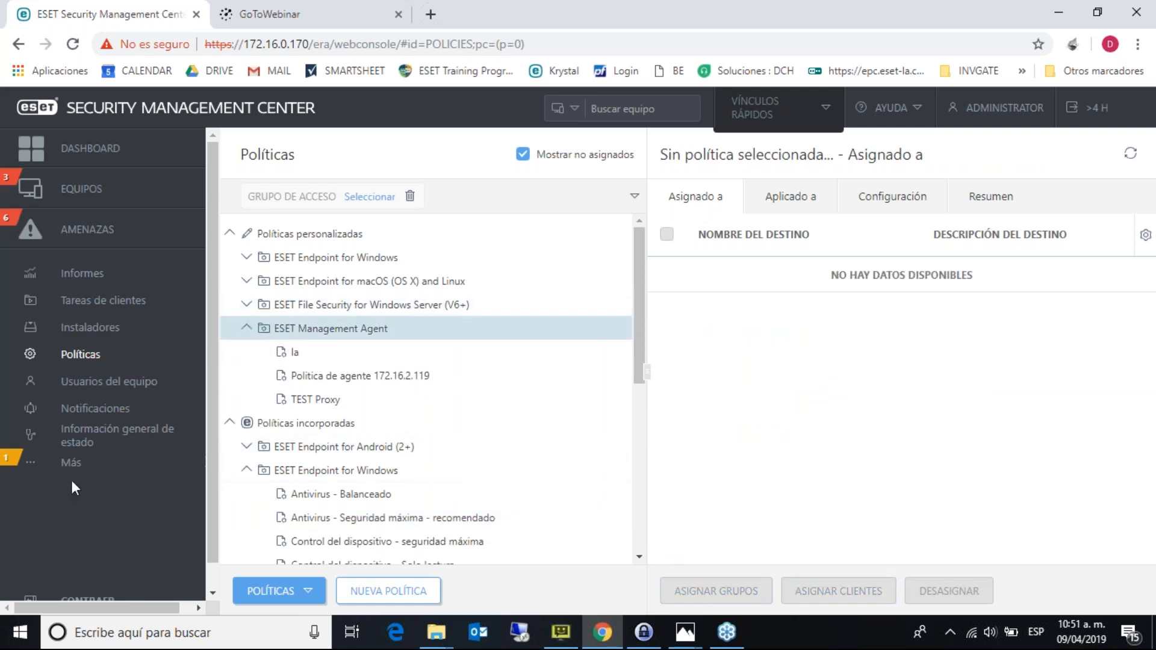
pyautogui.click(116, 408)
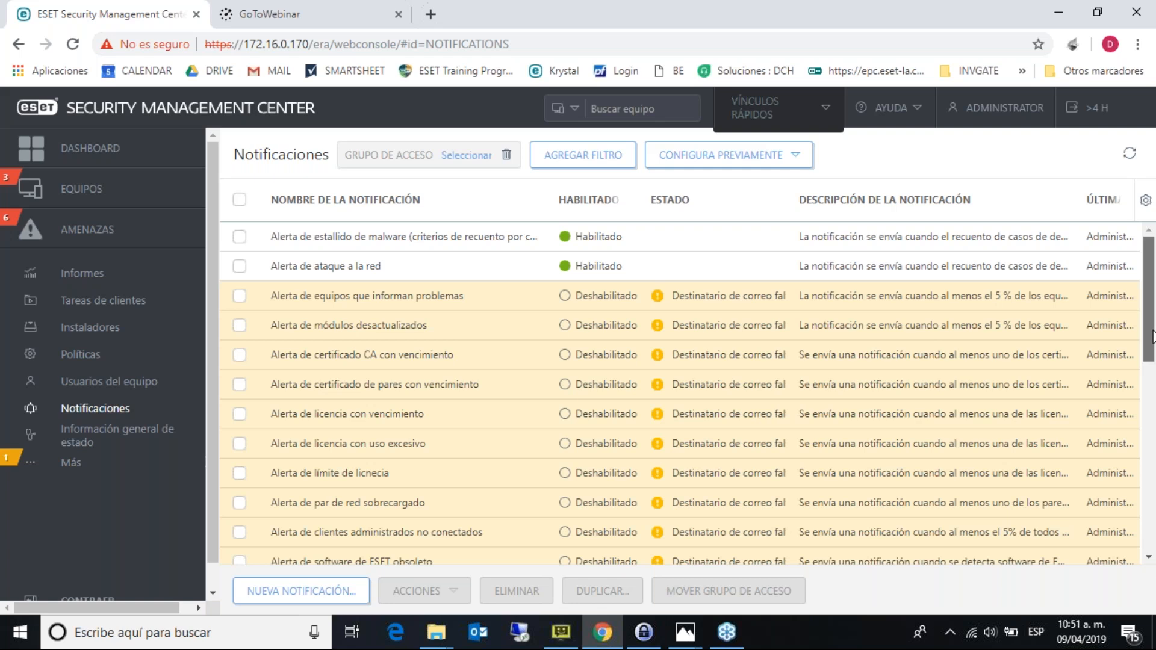
pyautogui.moveTo(1153, 335); pyautogui.dragTo(1154, 530)
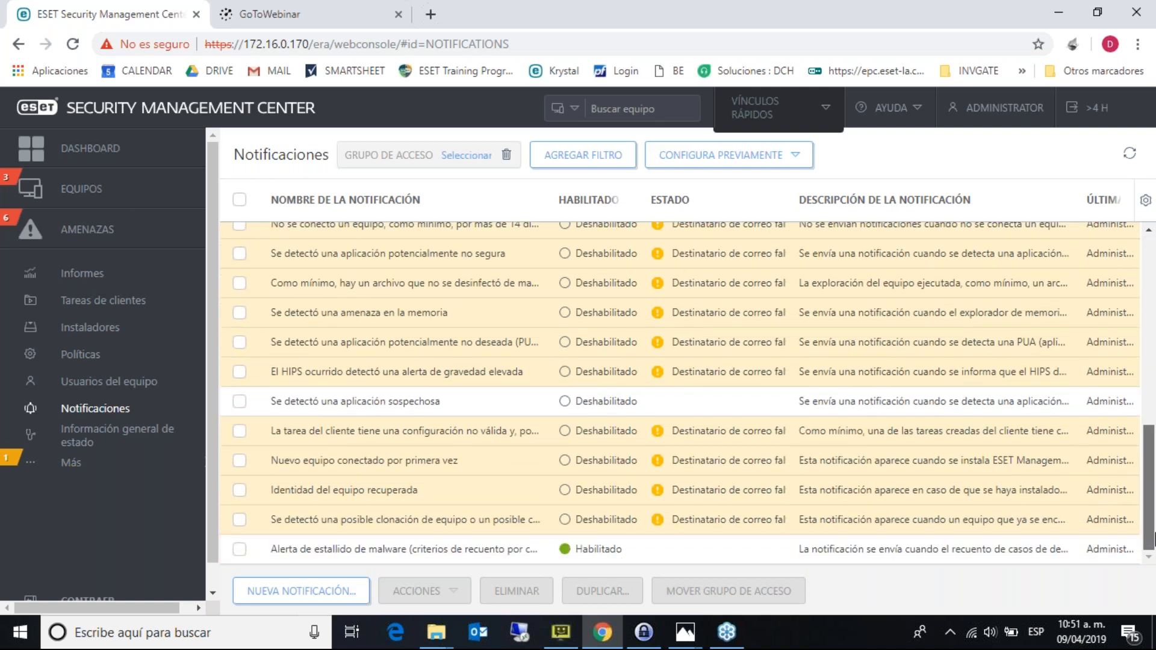
pyautogui.moveTo(1154, 538); pyautogui.dragTo(1118, 283)
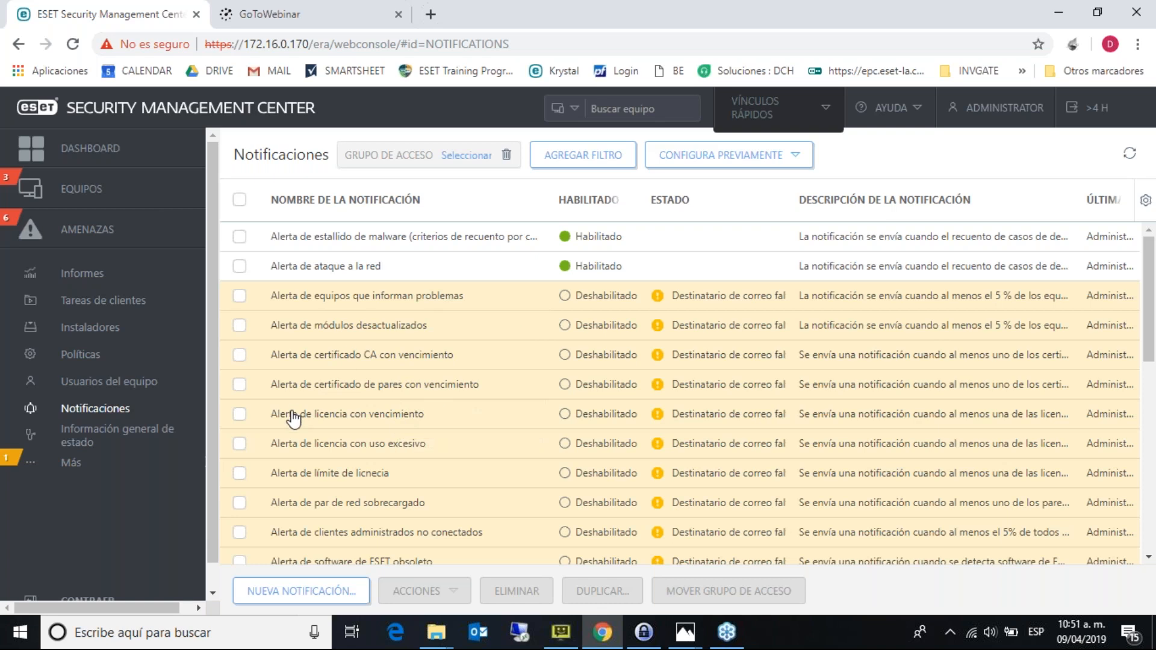
# - Visit the Usuarios and Certificados de pares pages under Más, then the Dashboard
pyautogui.click(83, 464)
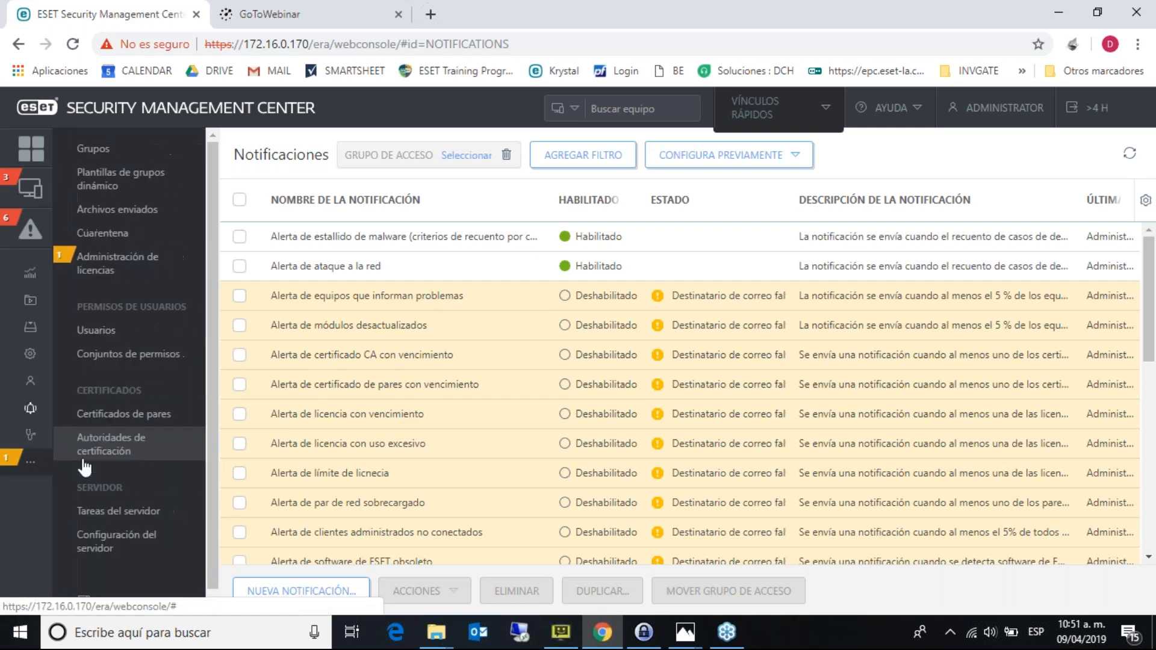
pyautogui.click(179, 338)
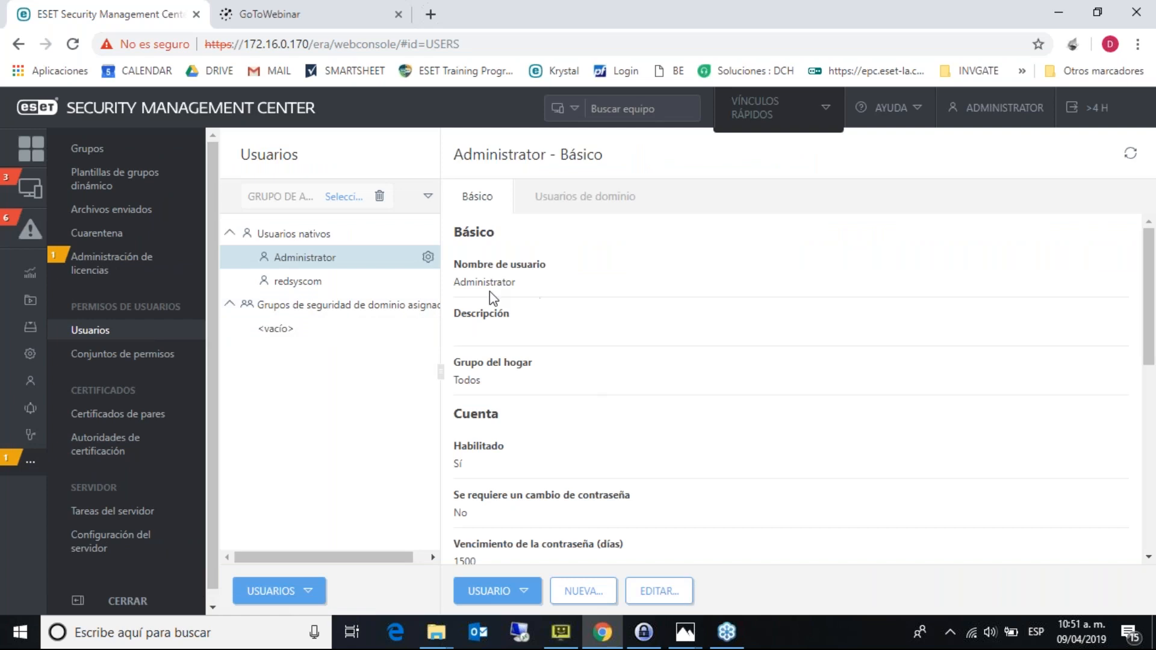
pyautogui.click(116, 414)
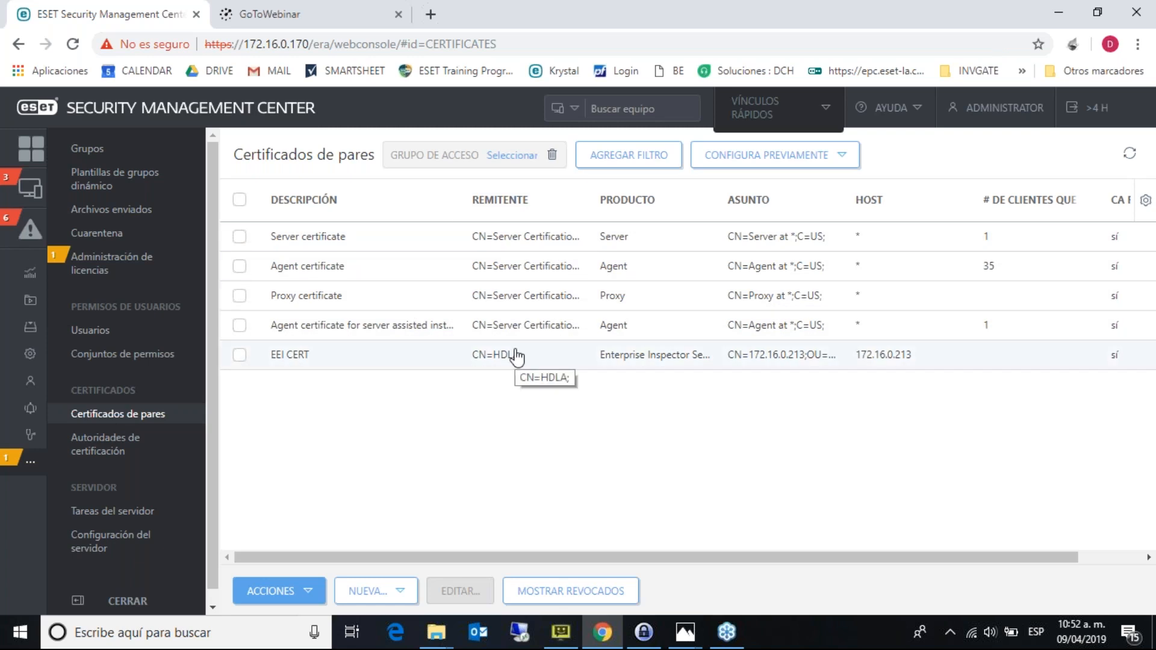
pyautogui.click(27, 160)
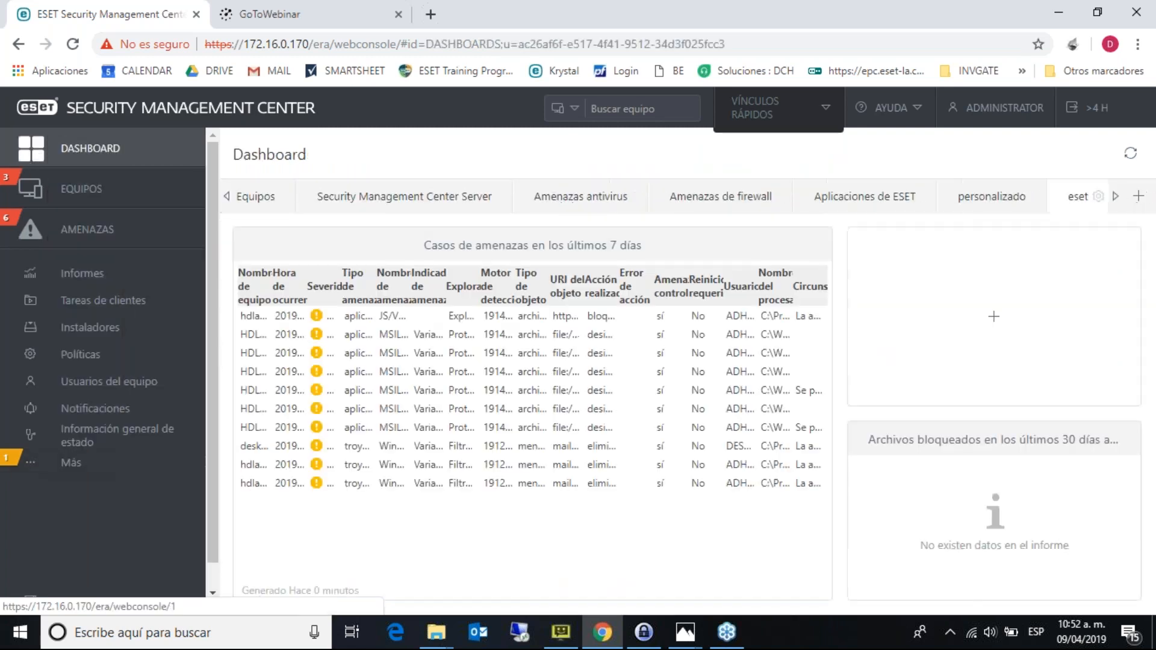
# - Scroll the dashboard tabs left and open Vista general, showing 36 devices
pyautogui.click(228, 199)
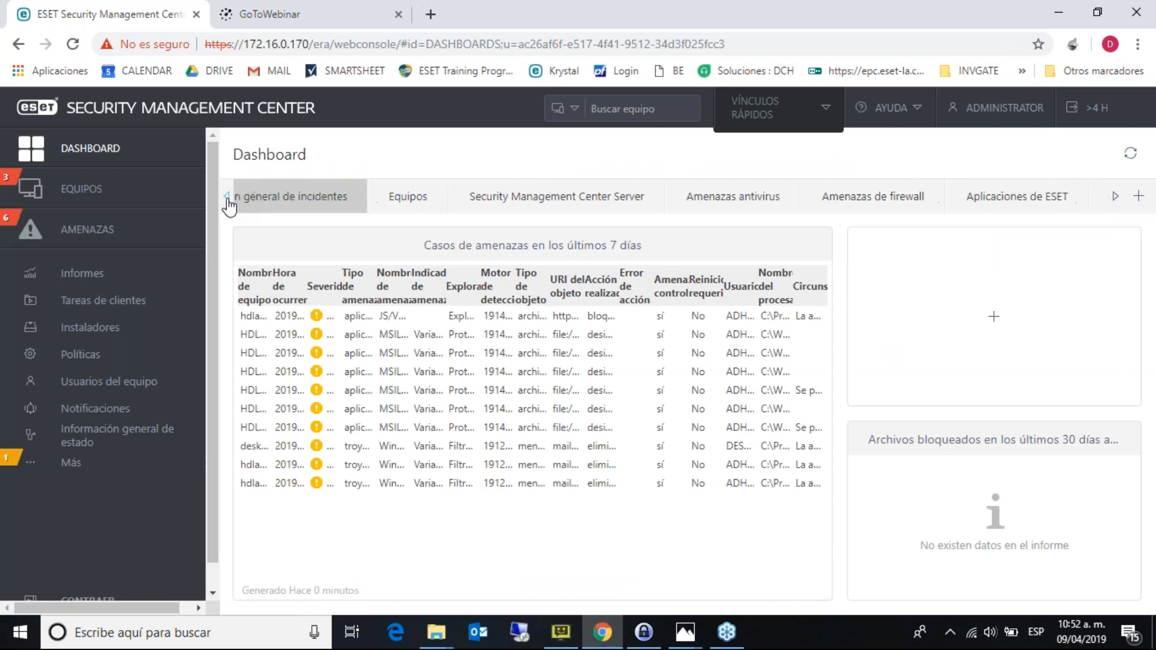
pyautogui.click(227, 199)
pyautogui.click(228, 199)
pyautogui.click(227, 198)
pyautogui.click(228, 199)
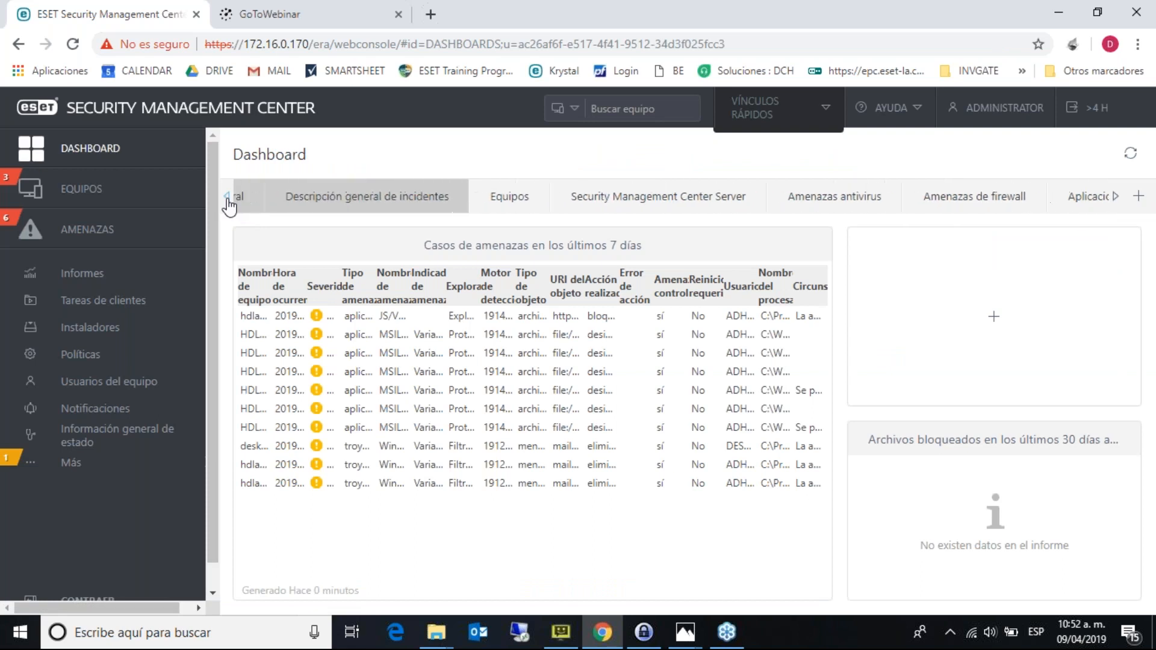
pyautogui.click(228, 200)
pyautogui.click(228, 200)
pyautogui.click(227, 200)
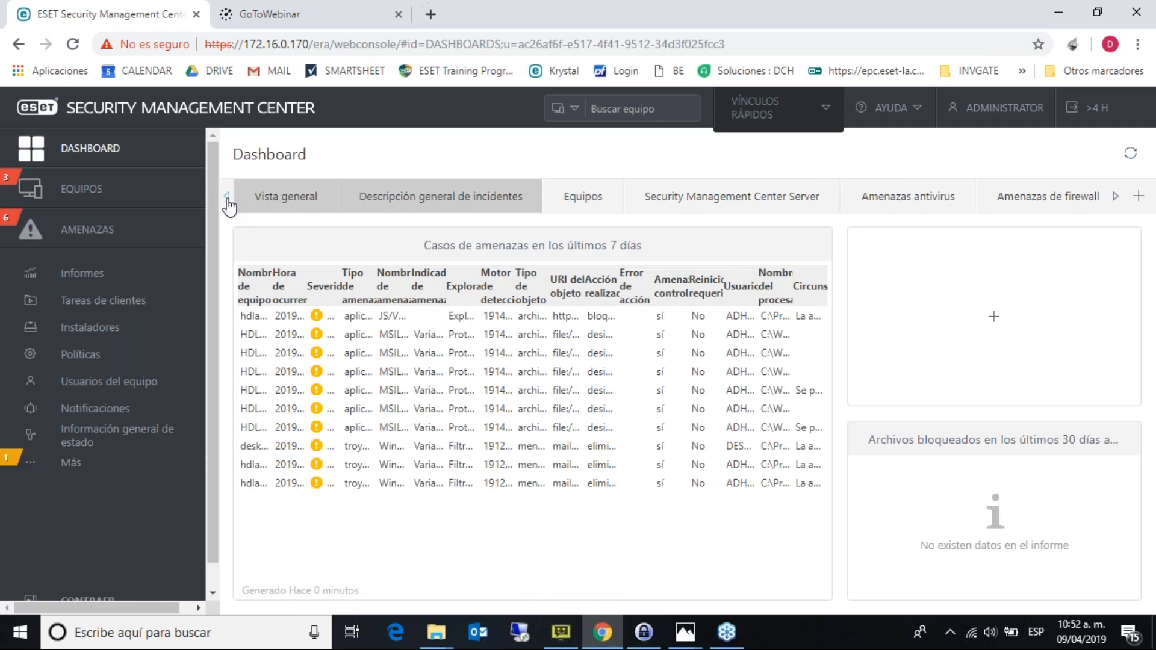
pyautogui.click(286, 209)
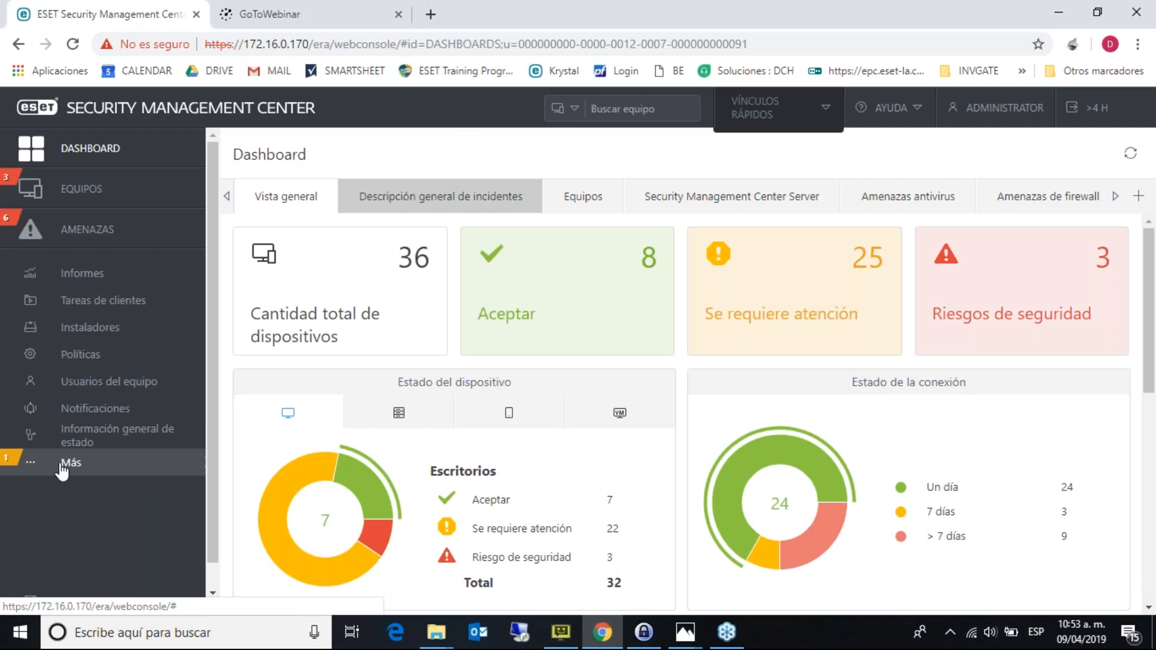
# - Browse the Client Tasks page, visit Tareas del servidor, and return to Client Tasks
pyautogui.click(102, 300)
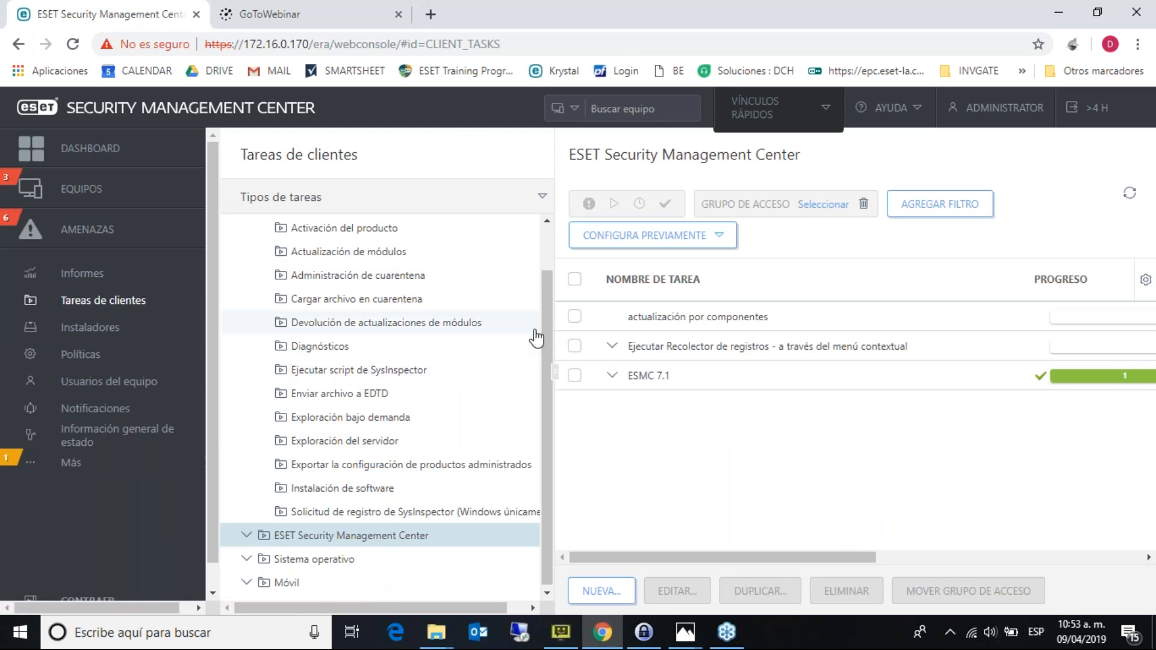
pyautogui.scroll(2, 544, 335)
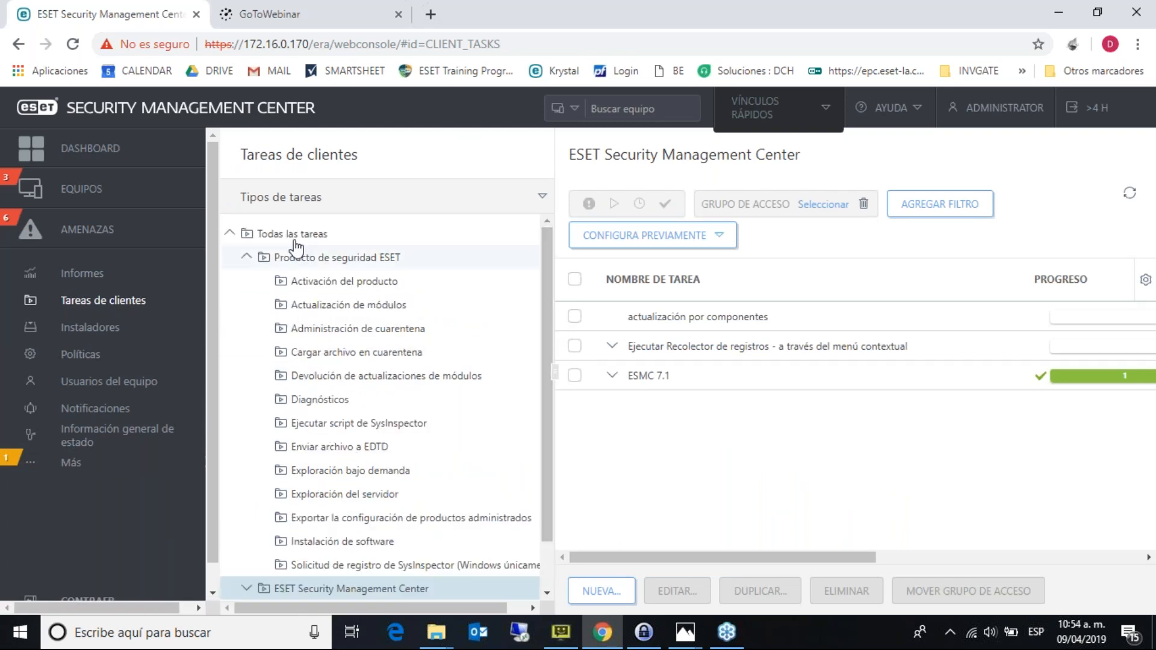
pyautogui.click(245, 258)
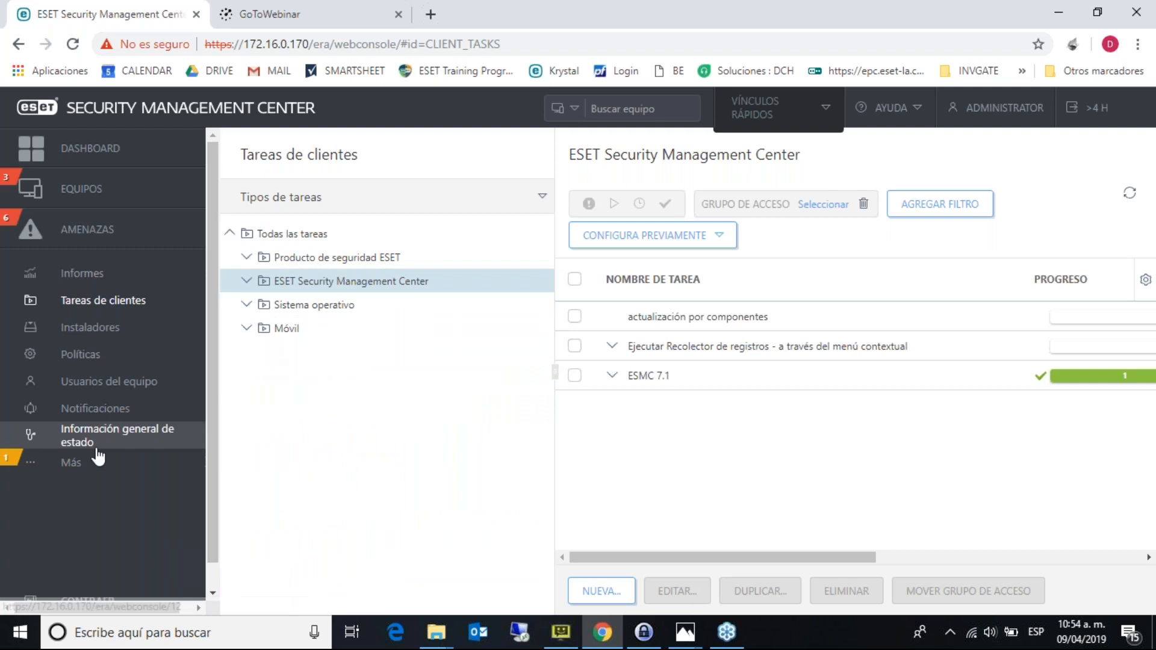
pyautogui.click(53, 464)
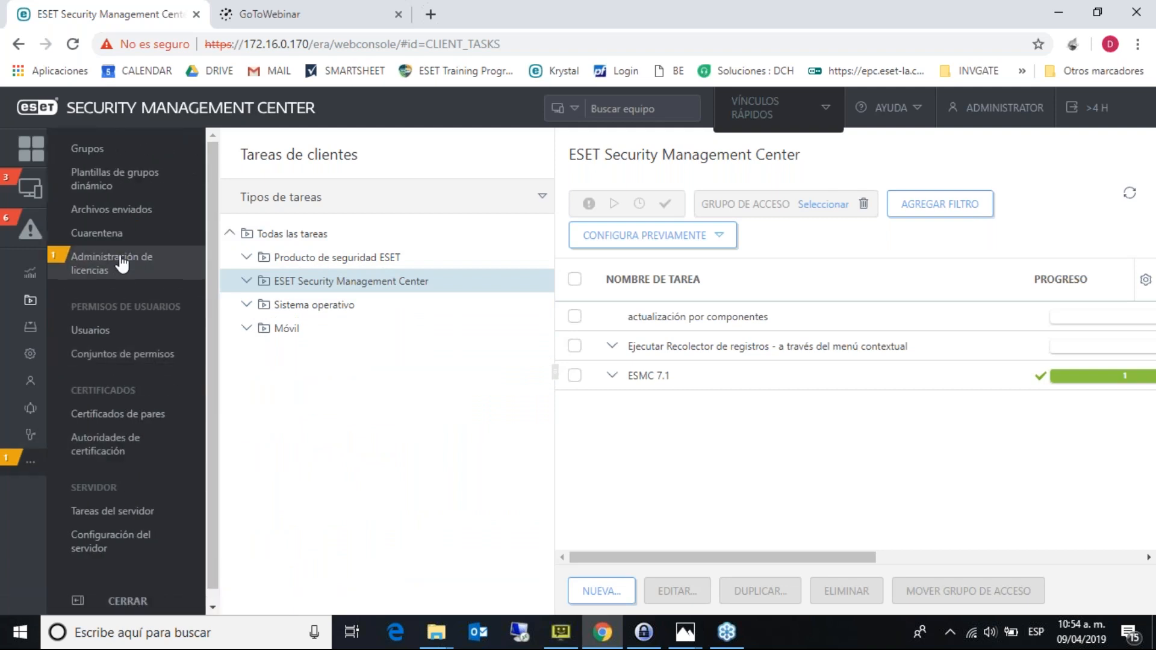
pyautogui.click(140, 511)
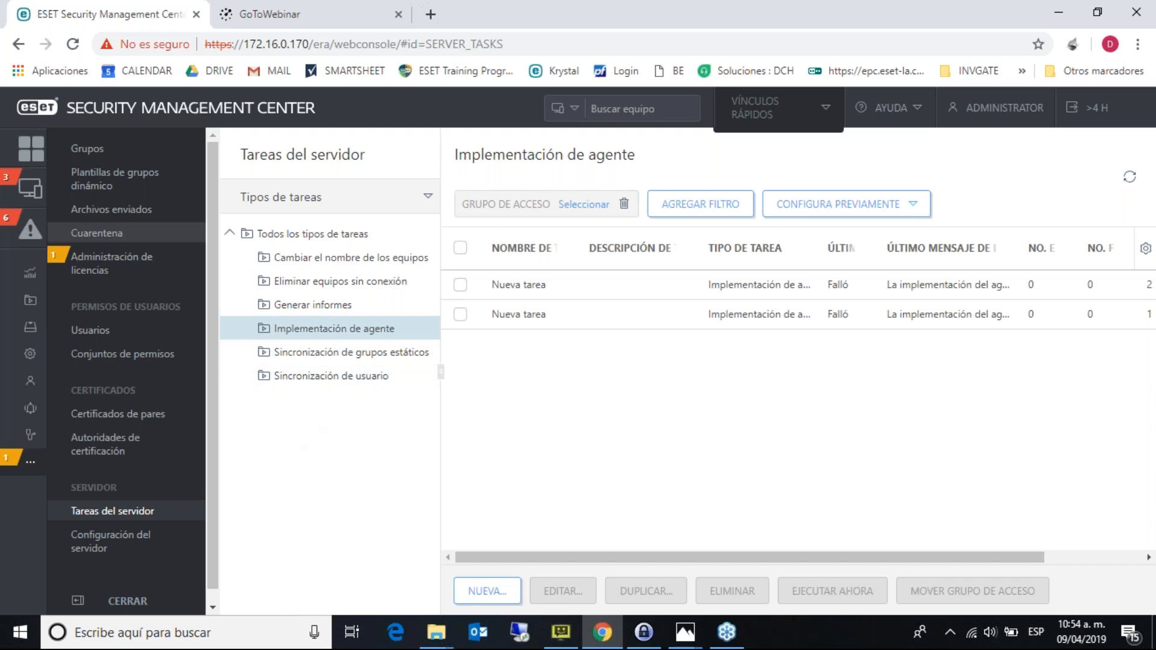
pyautogui.click(29, 464)
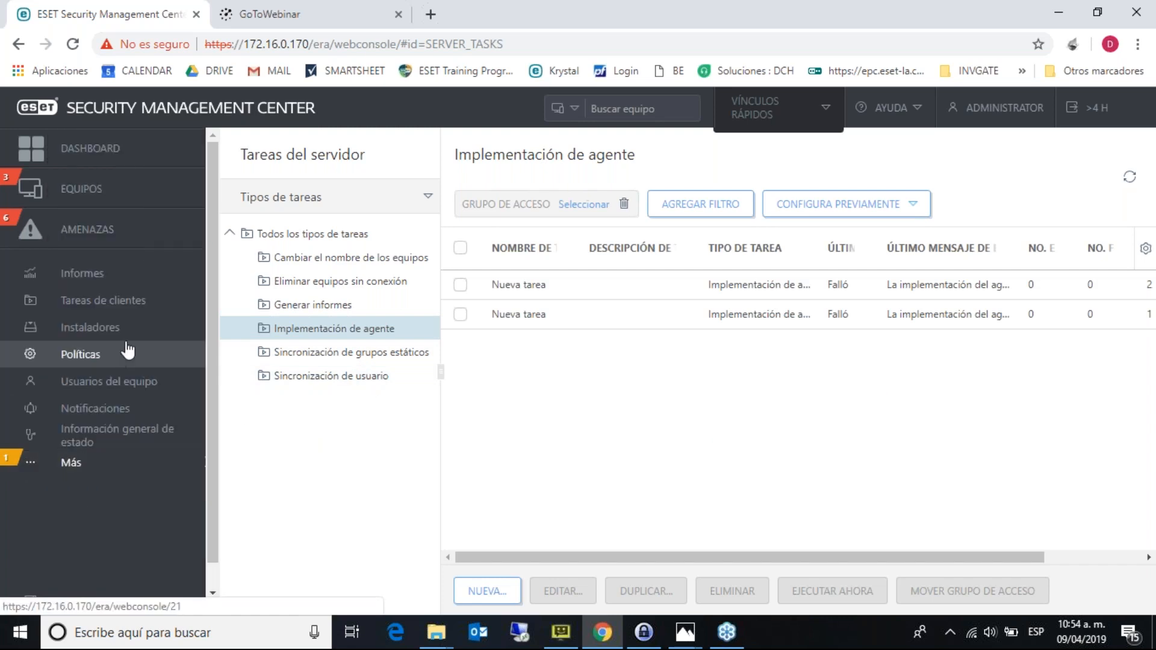
pyautogui.click(131, 301)
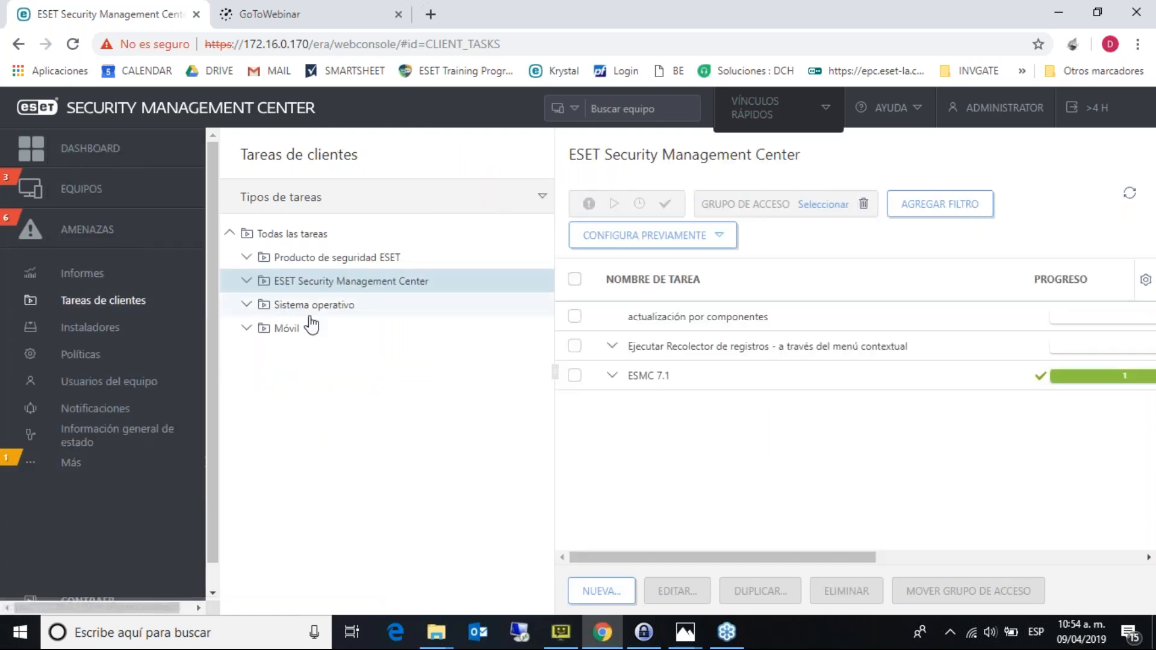
# - Toggle the ESMC, Sistema operativo and Producto de seguridad ESET task types, then start a NUEVA client task
pyautogui.click(248, 282)
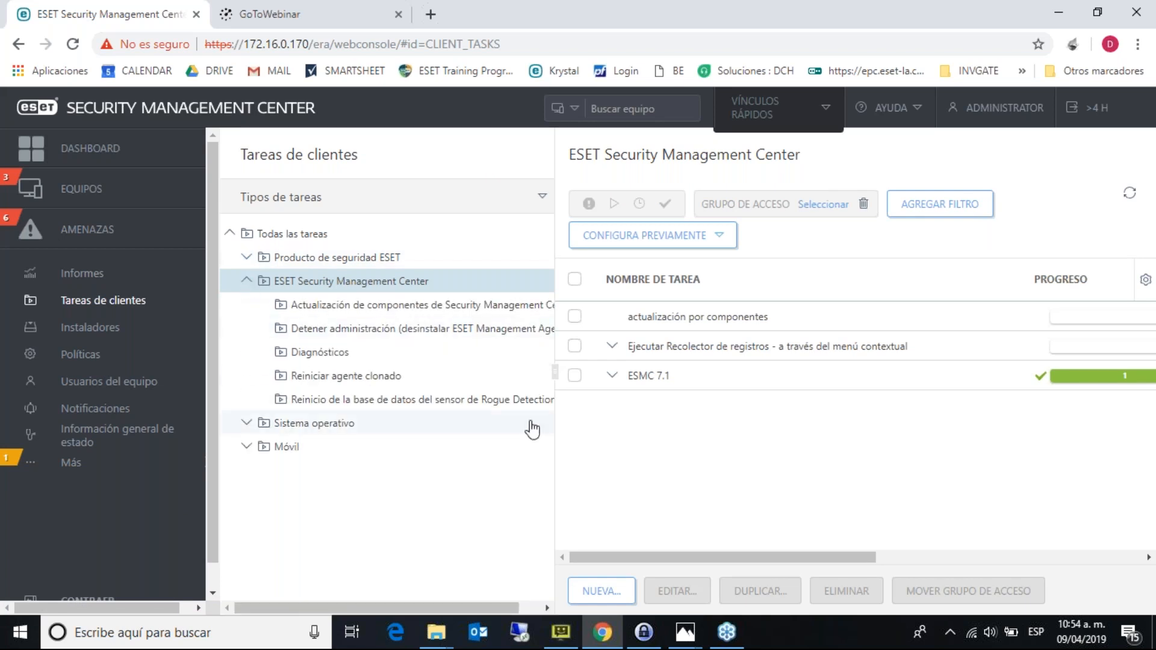
pyautogui.click(248, 282)
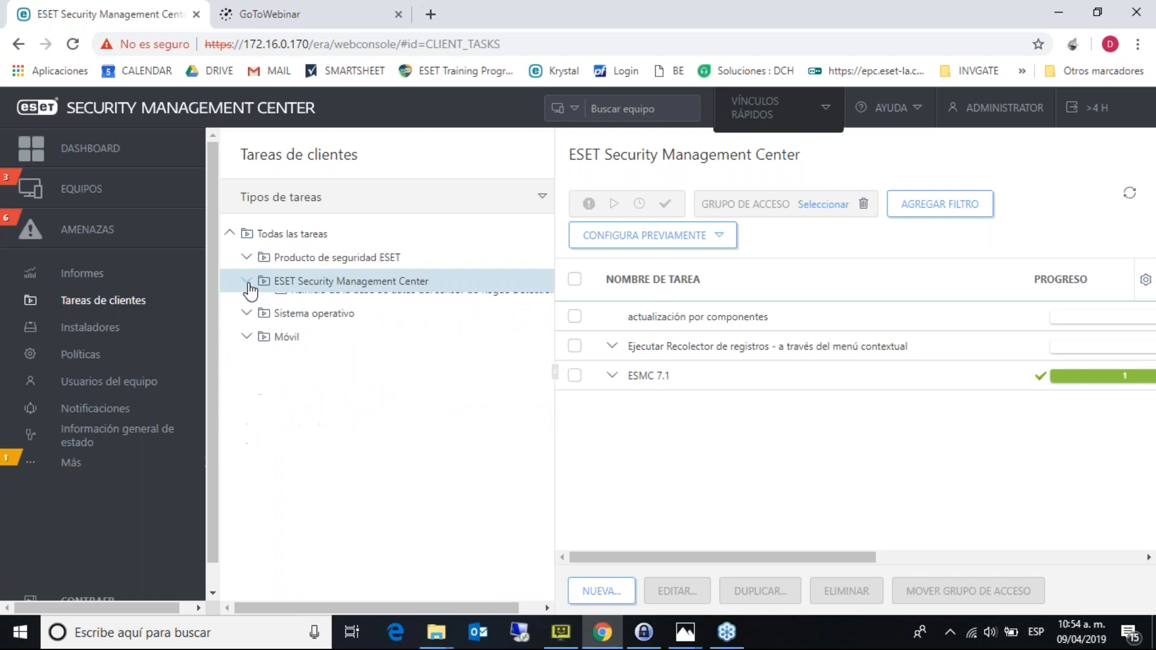
pyautogui.click(247, 305)
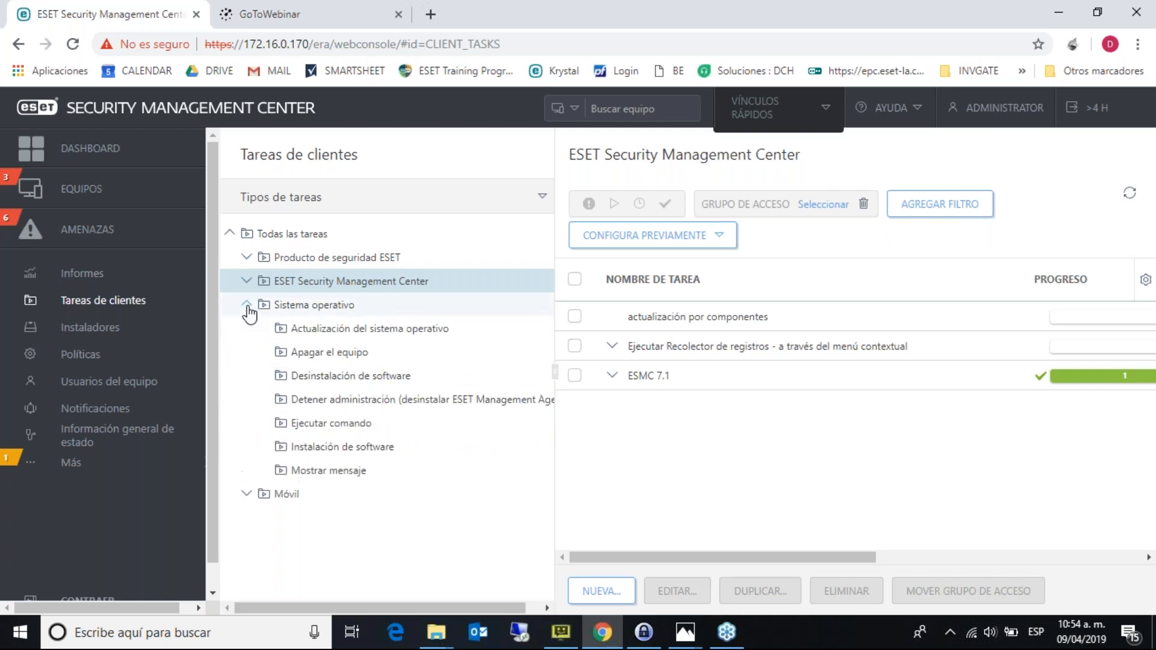
pyautogui.click(248, 305)
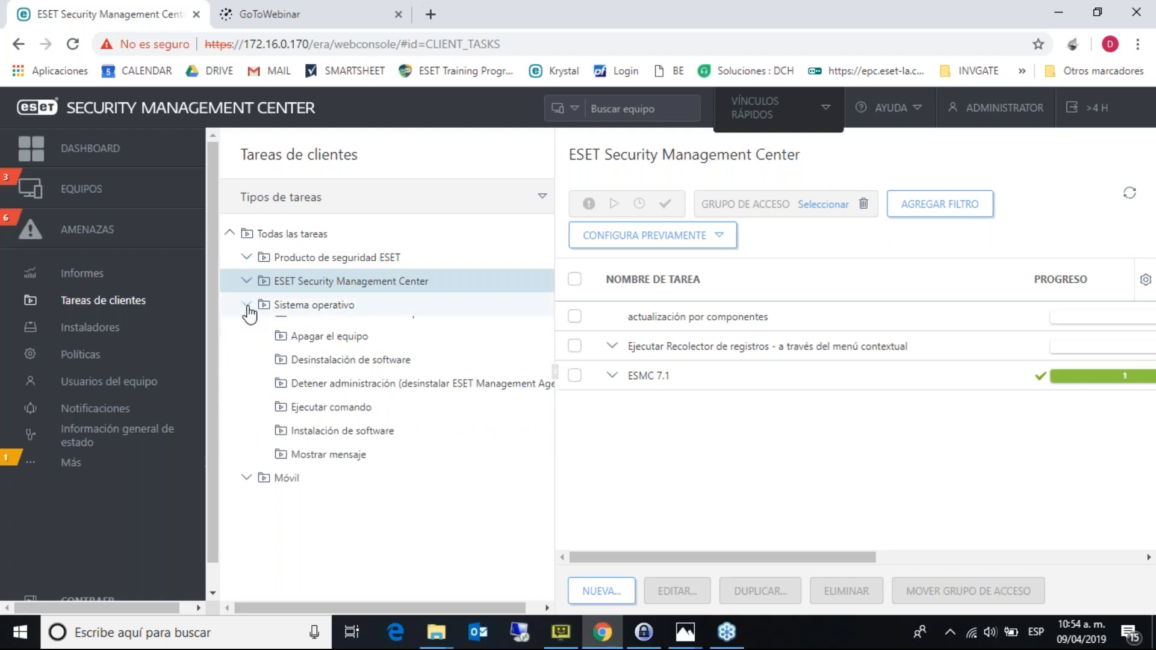
pyautogui.click(247, 257)
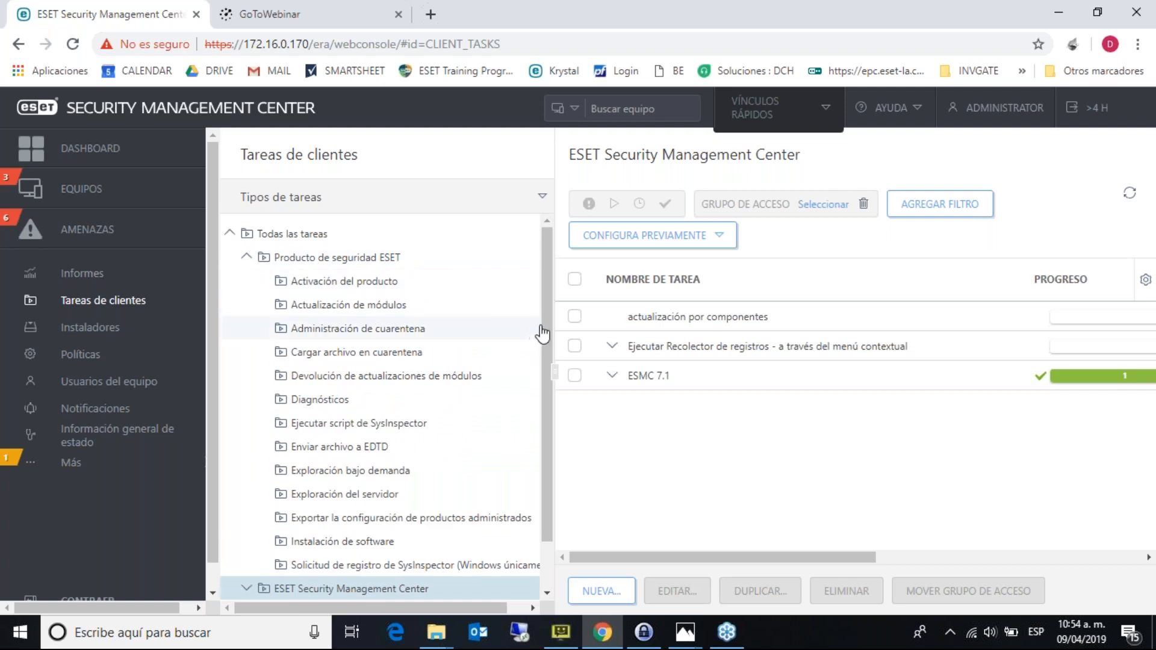
pyautogui.moveTo(550, 323); pyautogui.dragTo(540, 293)
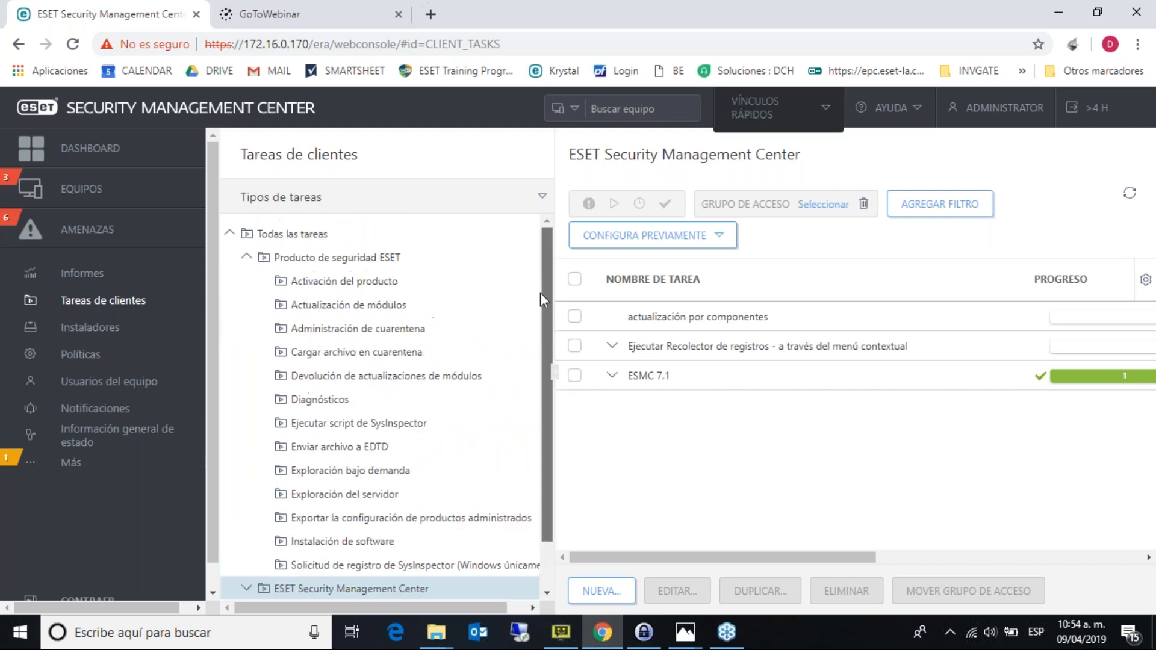
pyautogui.click(615, 607)
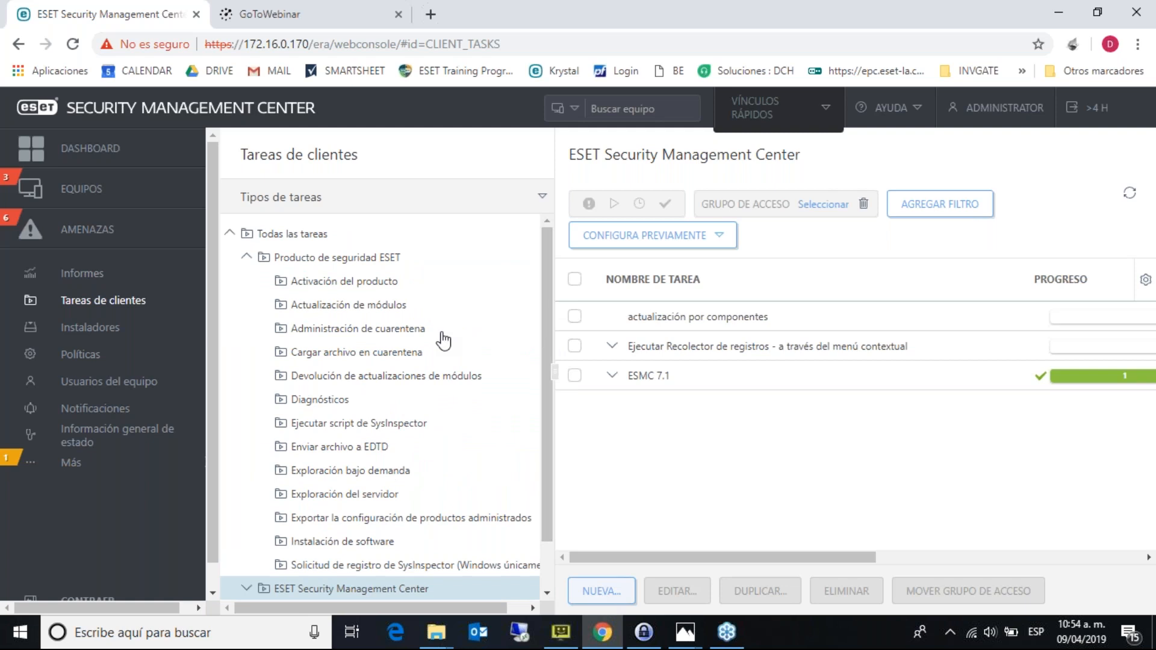
# - Name the draft task 'test', try the Producto de seguridad ESET and ESMC categories, then cancel
pyautogui.write('test')
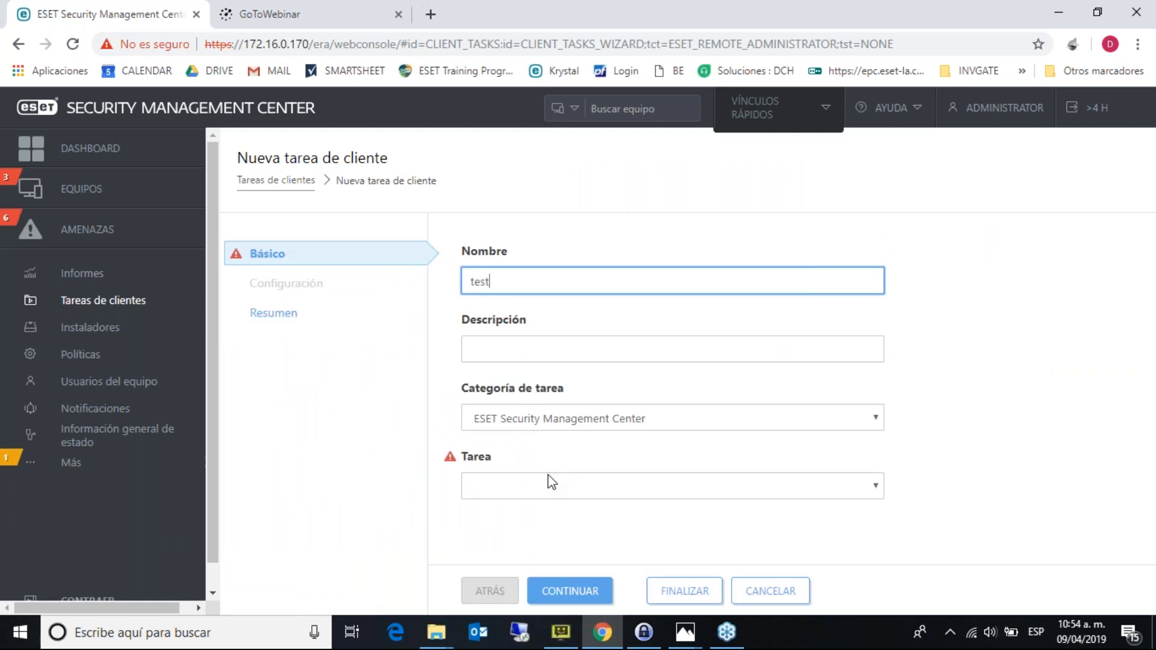
pyautogui.click(575, 422)
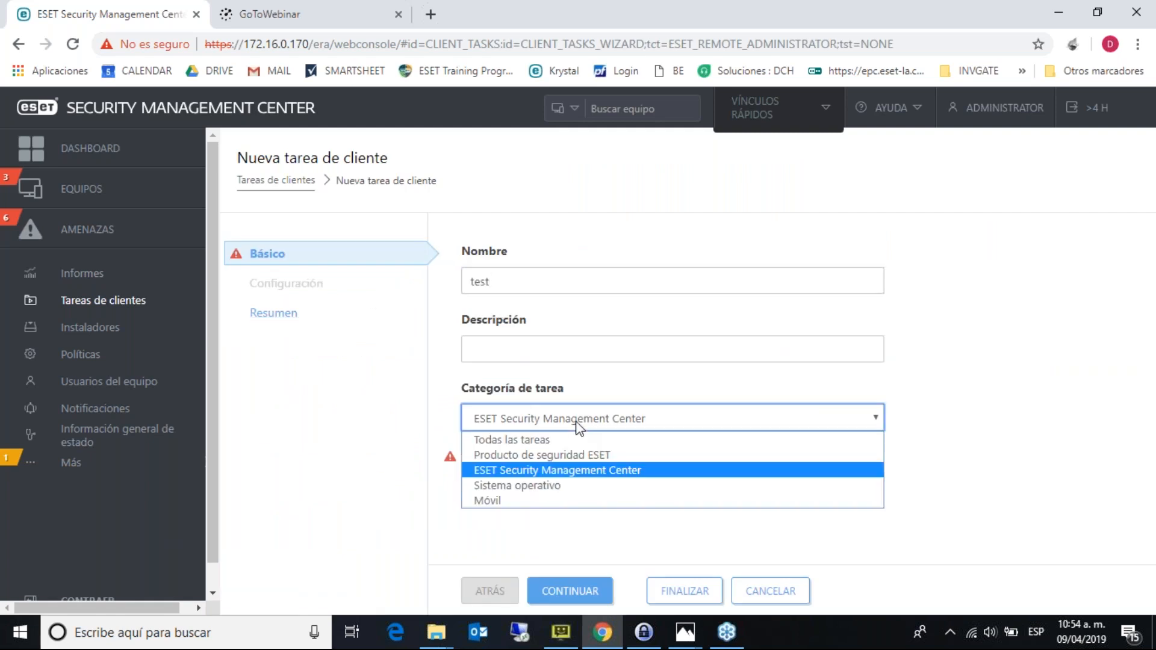
pyautogui.click(573, 452)
pyautogui.click(572, 491)
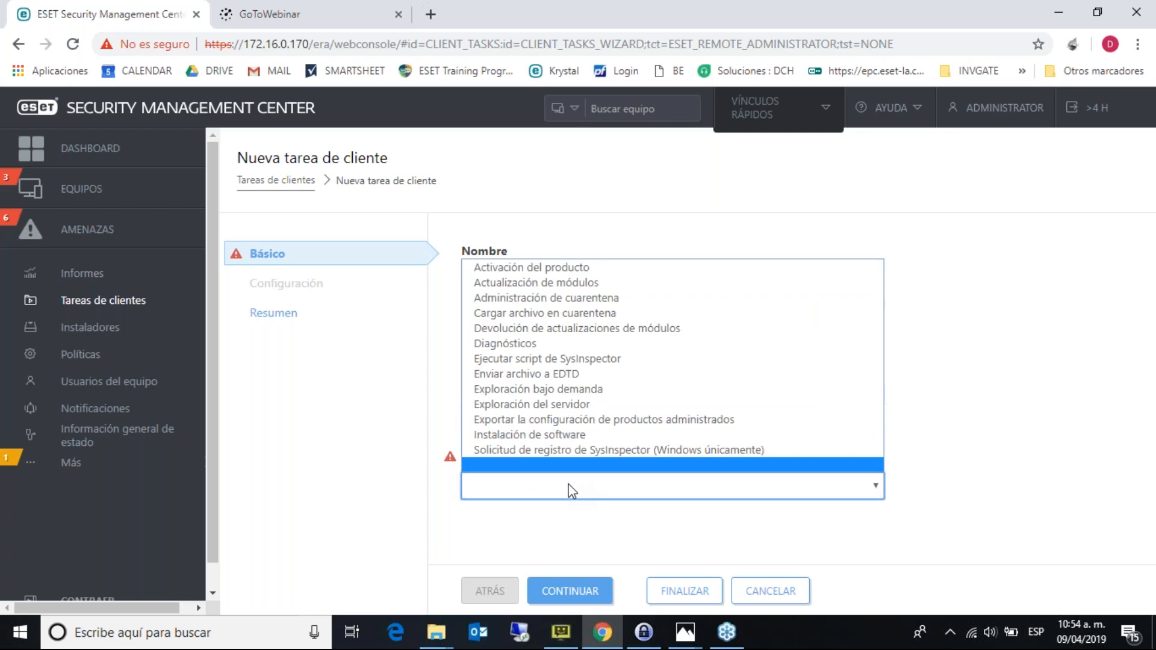
pyautogui.click(572, 518)
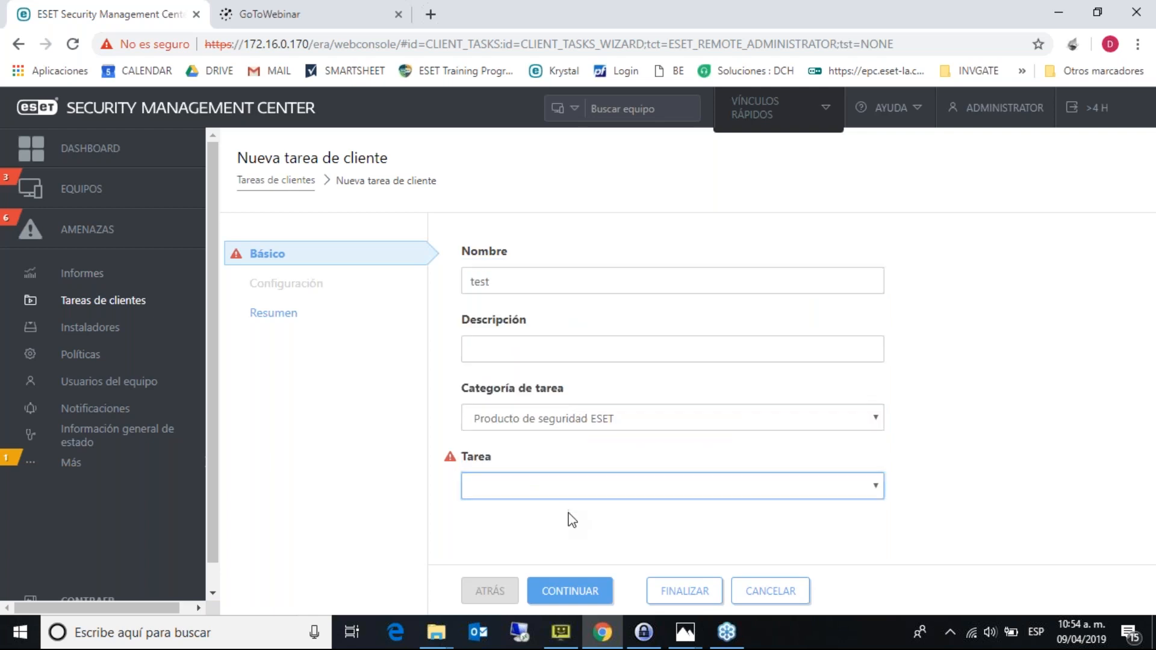
pyautogui.click(595, 422)
pyautogui.click(579, 474)
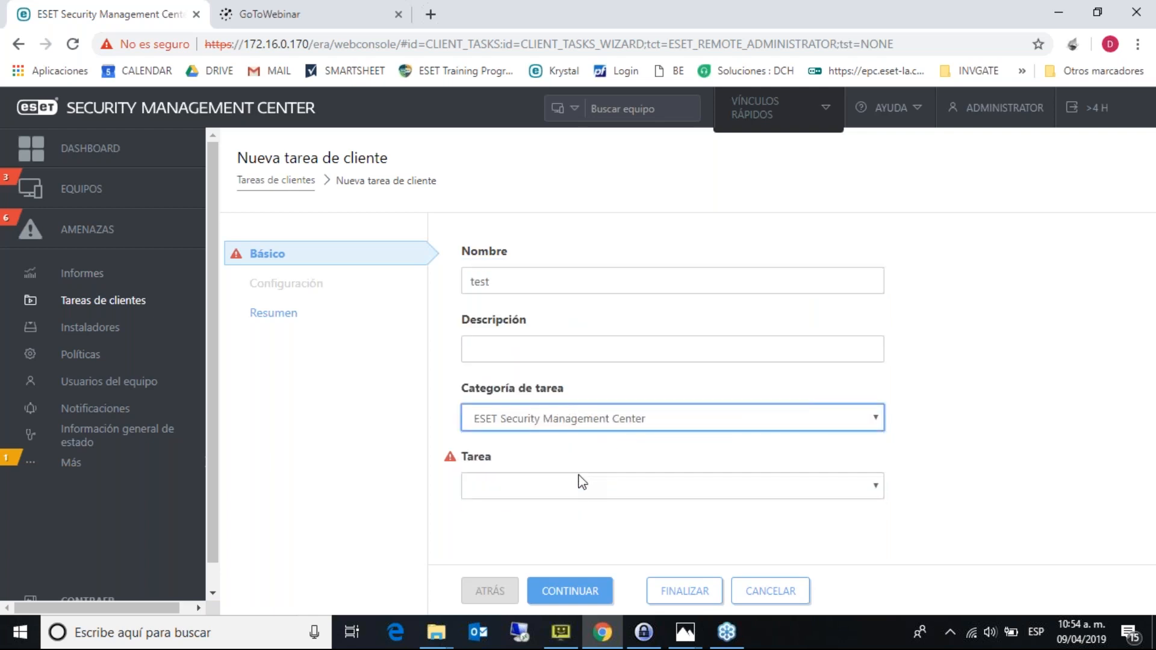
pyautogui.click(577, 483)
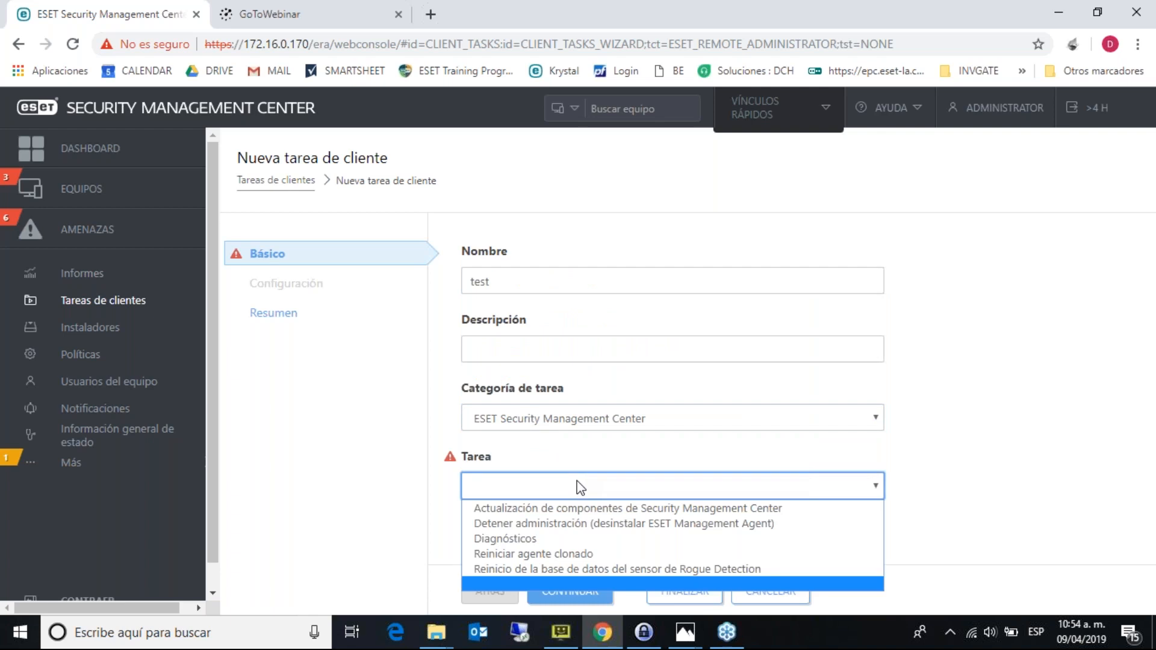
pyautogui.click(379, 498)
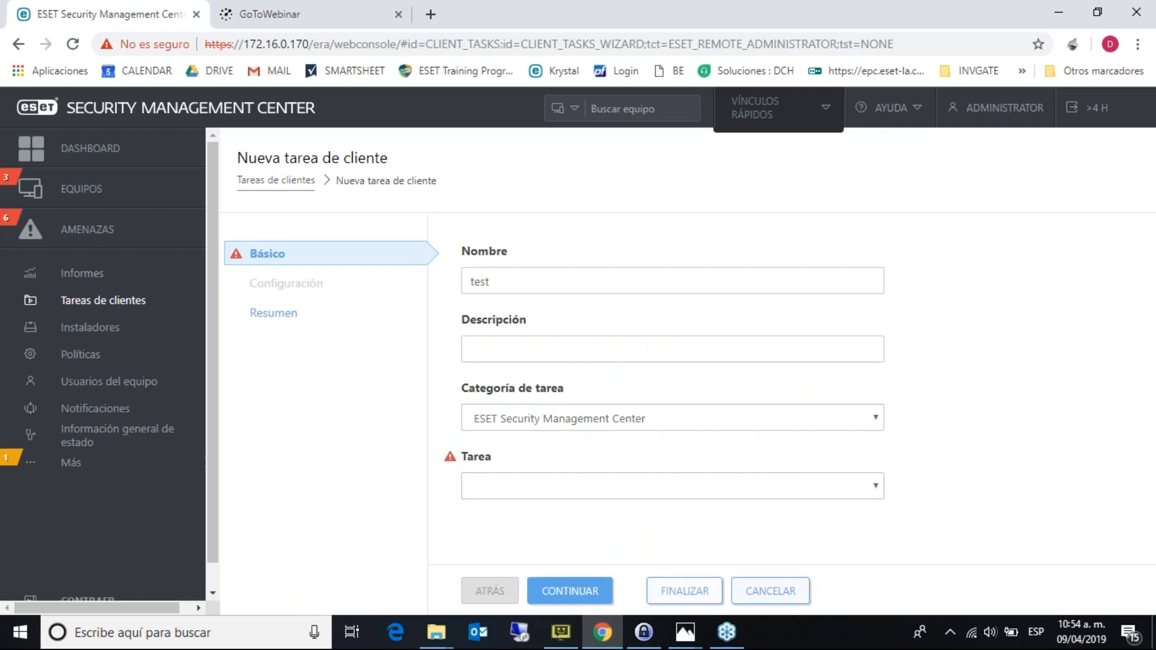
pyautogui.click(781, 596)
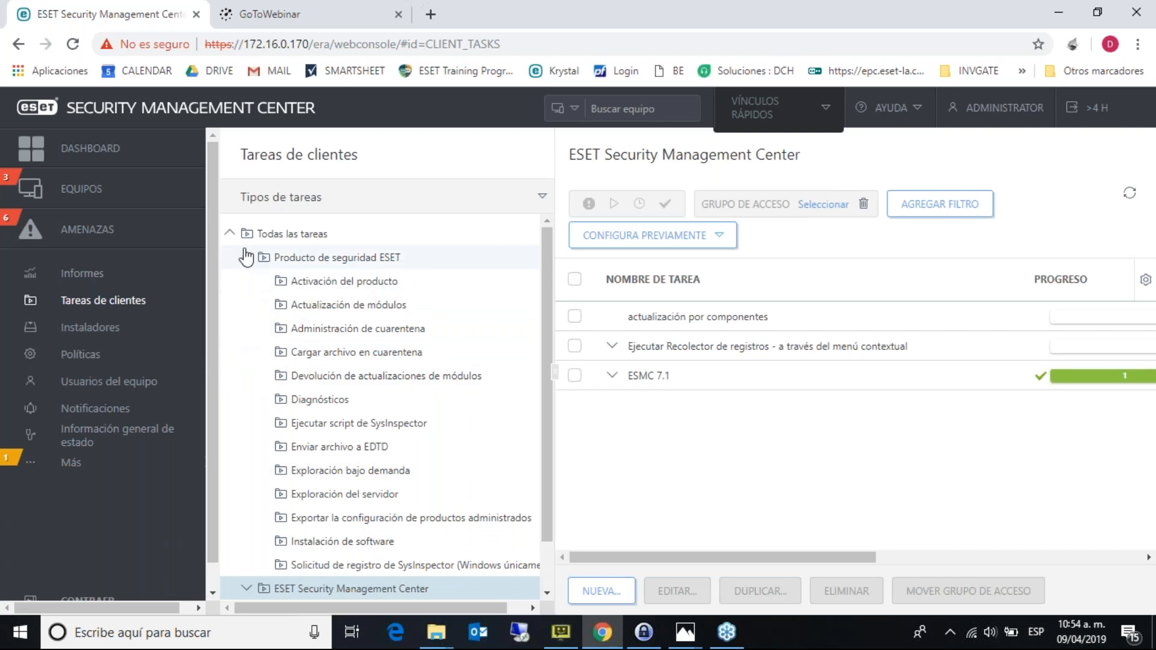
# - Toggle the Producto de seguridad ESET and ESET Security Management Center task groups
pyautogui.click(245, 258)
pyautogui.click(246, 258)
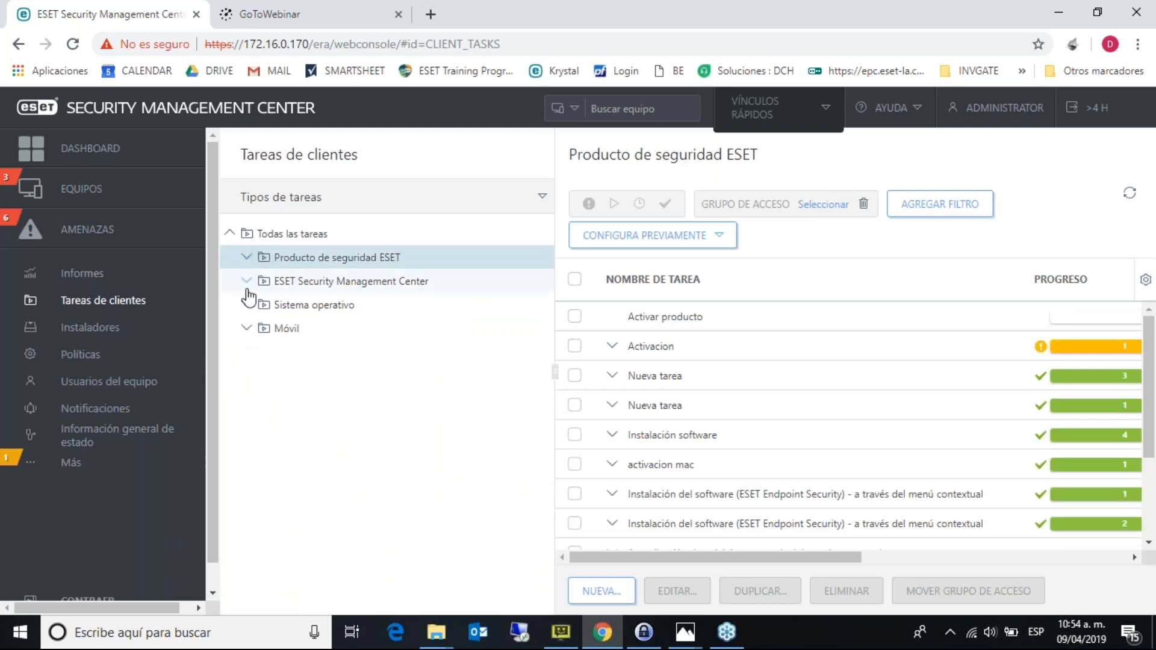
pyautogui.click(248, 284)
pyautogui.click(249, 283)
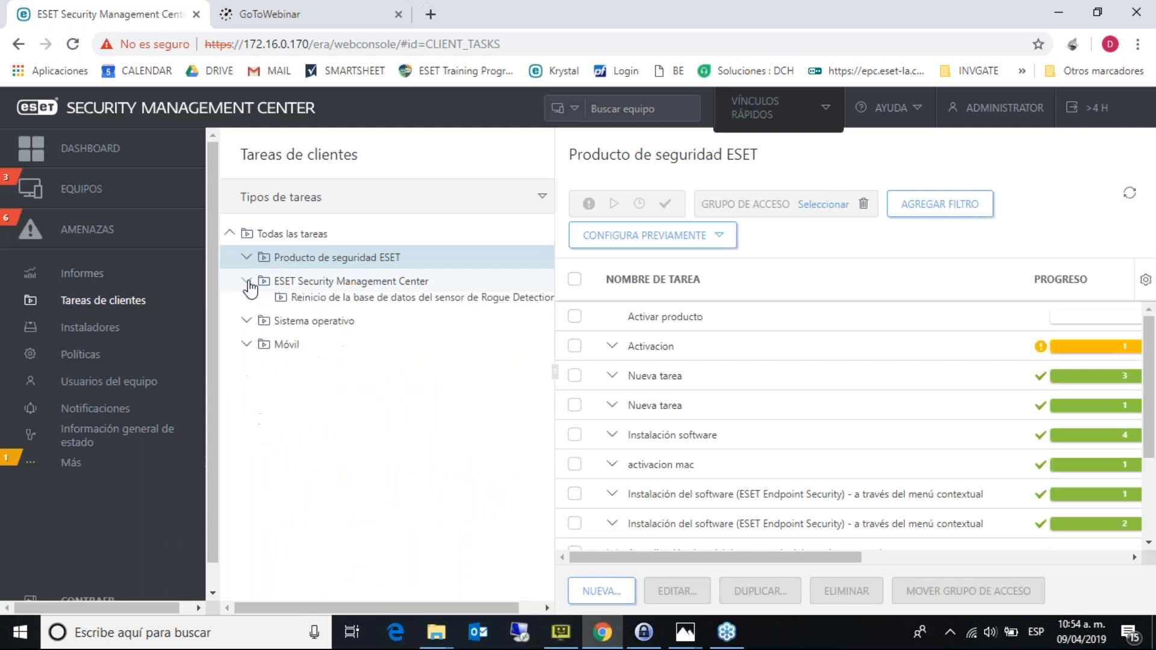
# - Visit Más > Tareas del servidor, return to client tasks, and list the Producto de seguridad ESET tasks
pyautogui.click(94, 473)
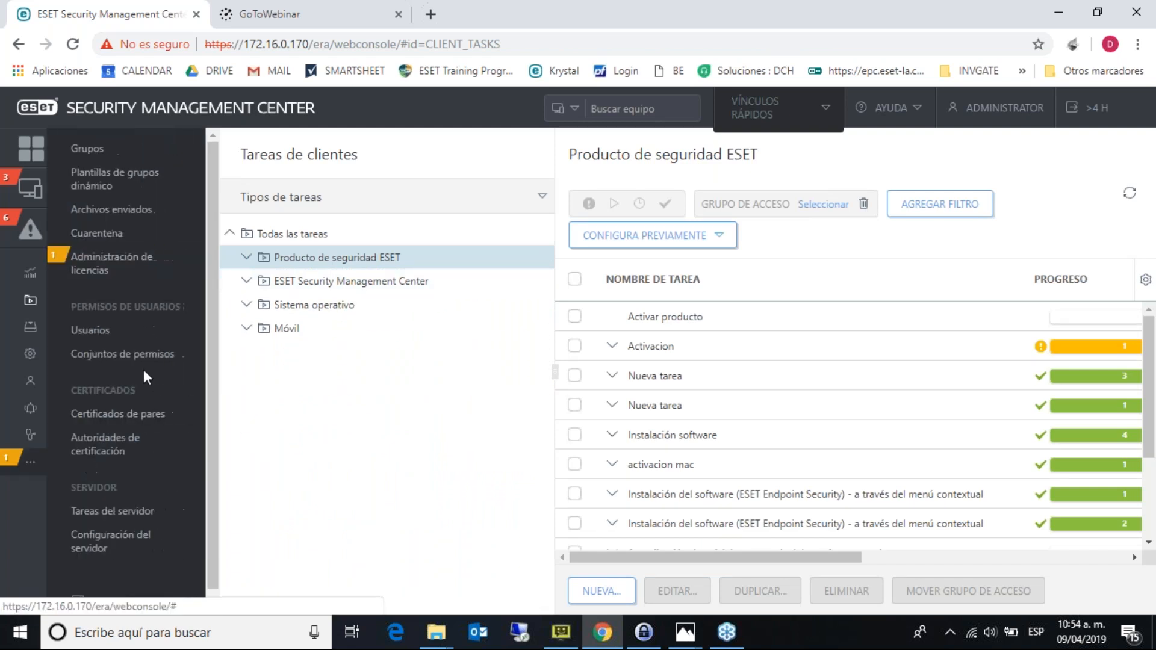
pyautogui.click(130, 510)
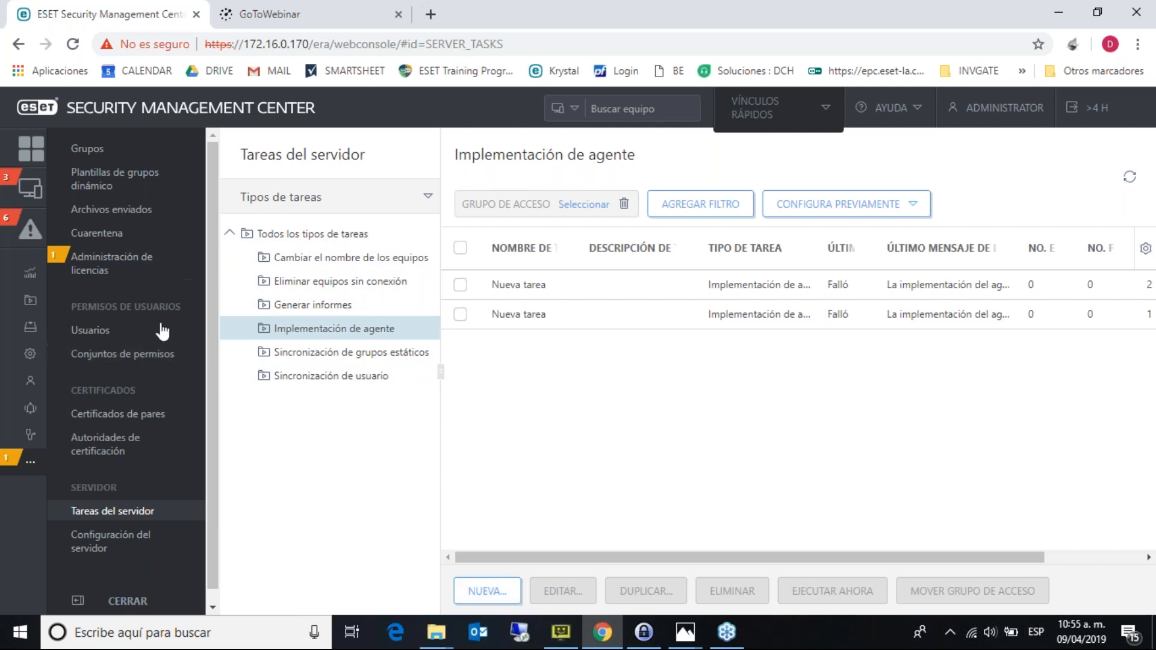
pyautogui.moveTo(26, 461)
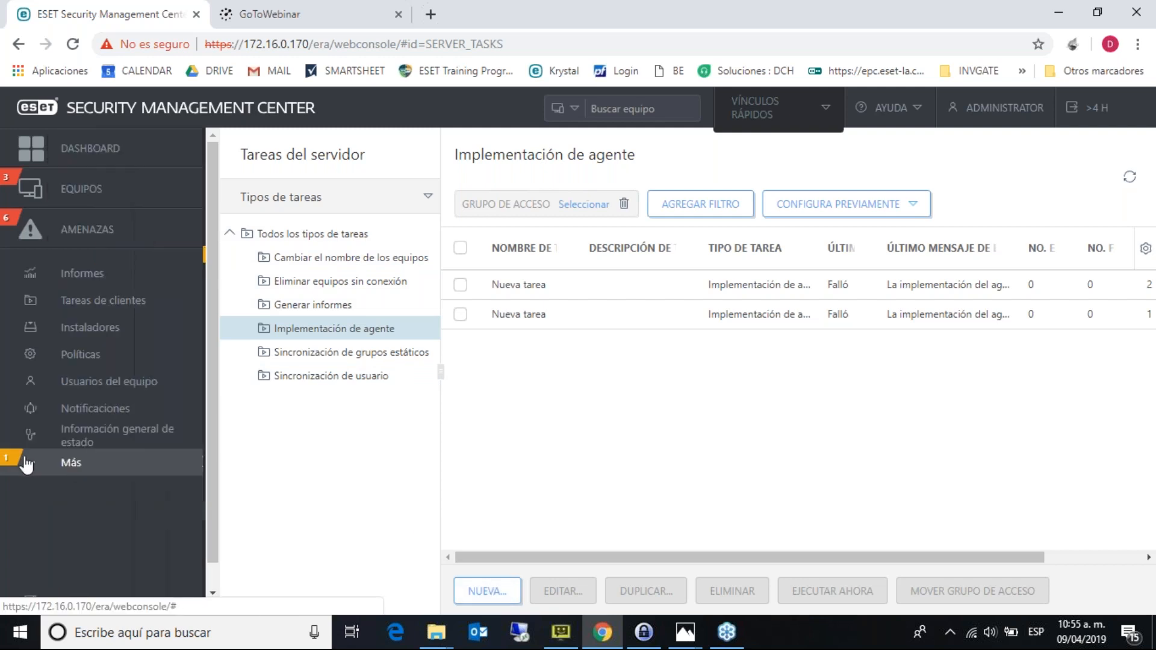
pyautogui.click(136, 304)
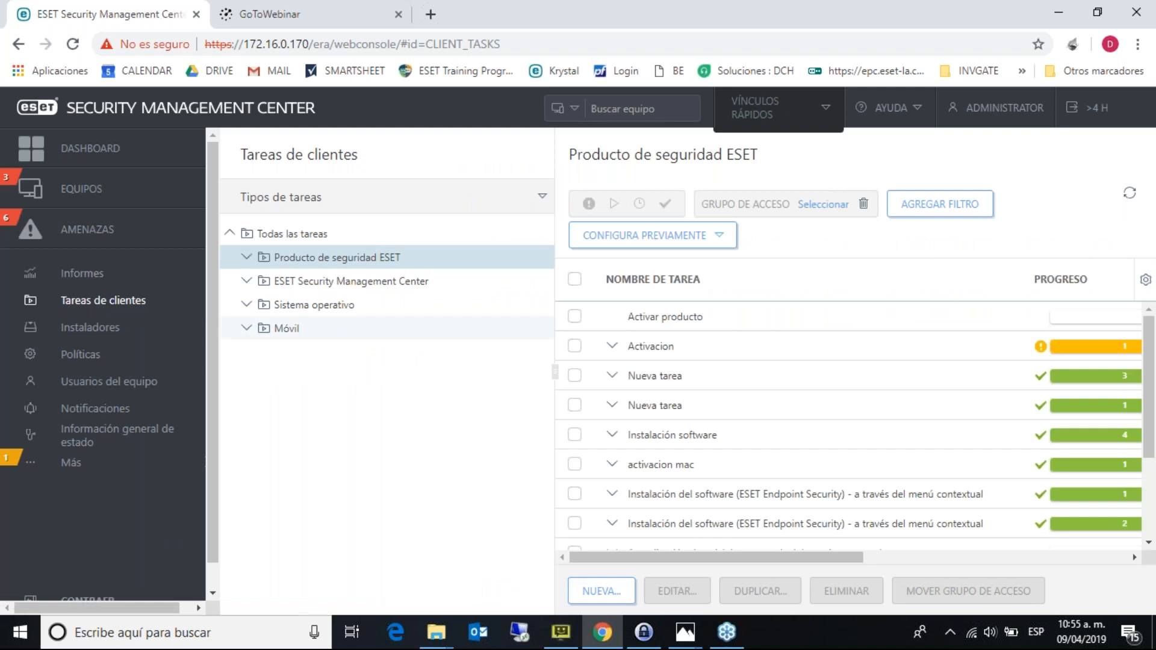
pyautogui.click(246, 259)
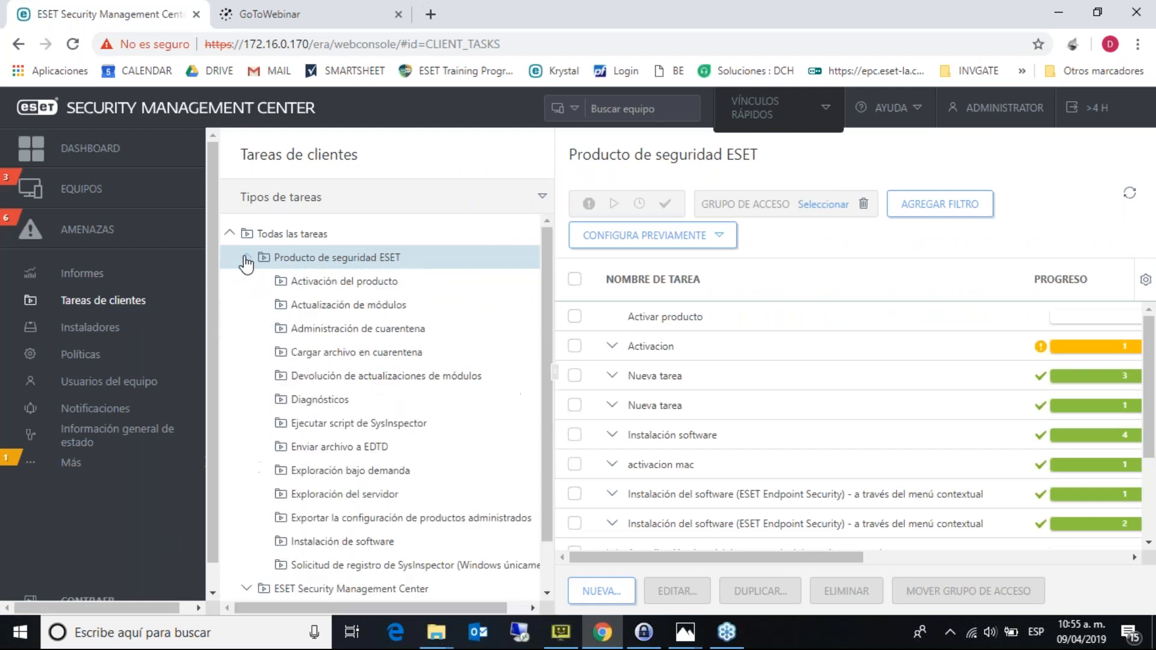
pyautogui.click(246, 259)
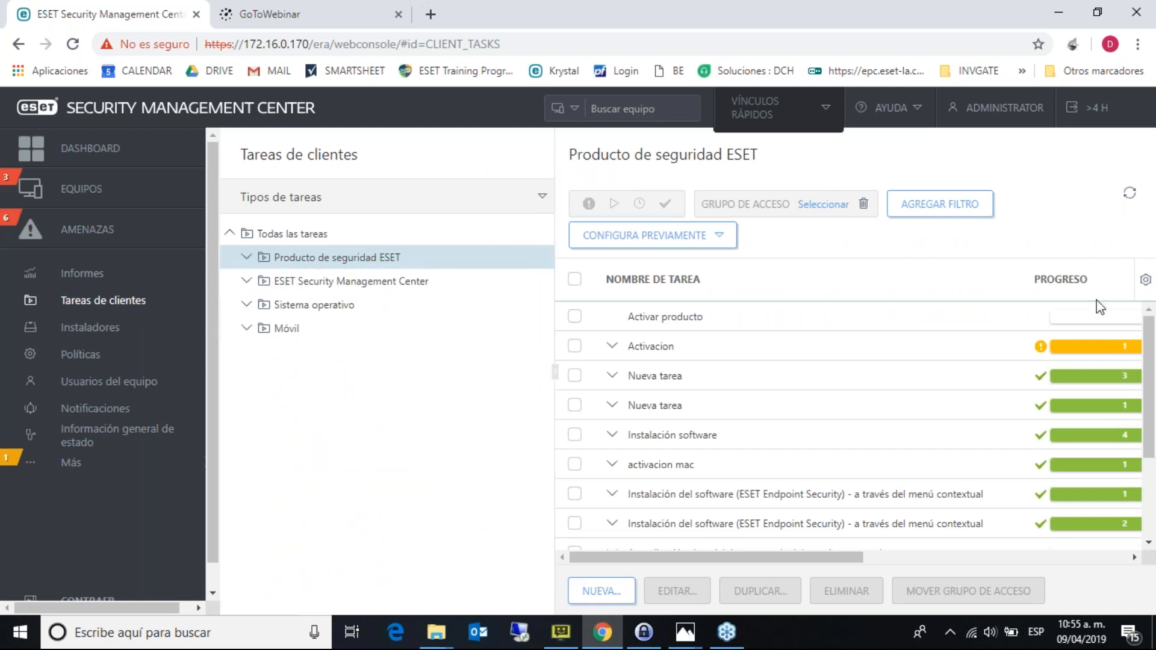
pyautogui.click(1151, 226)
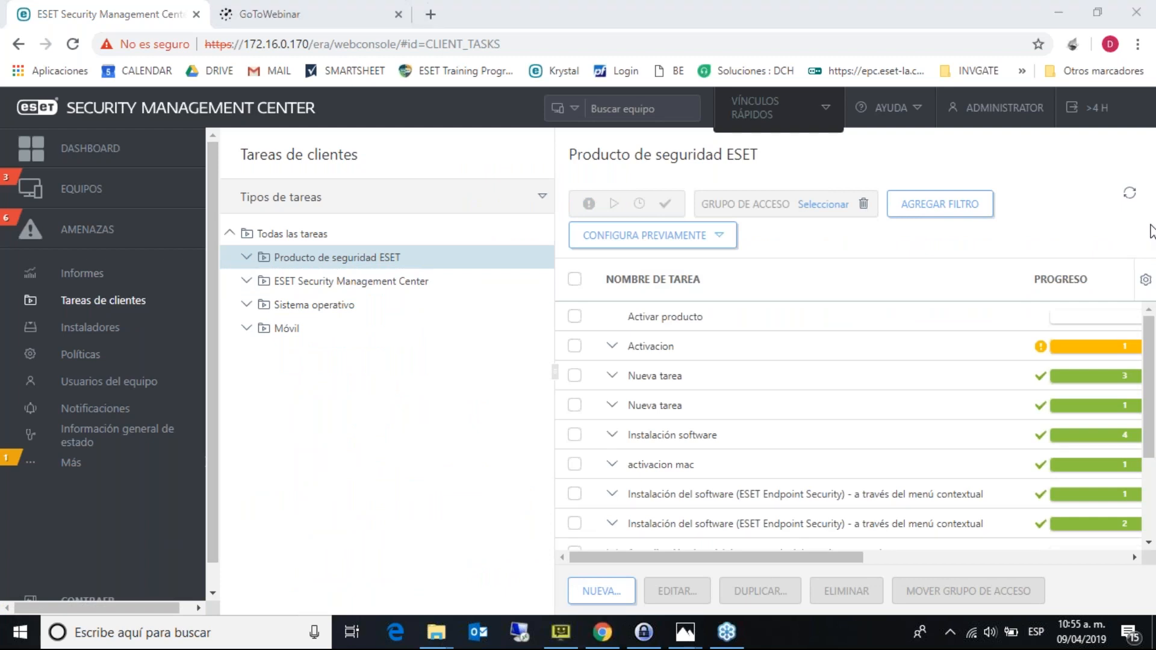